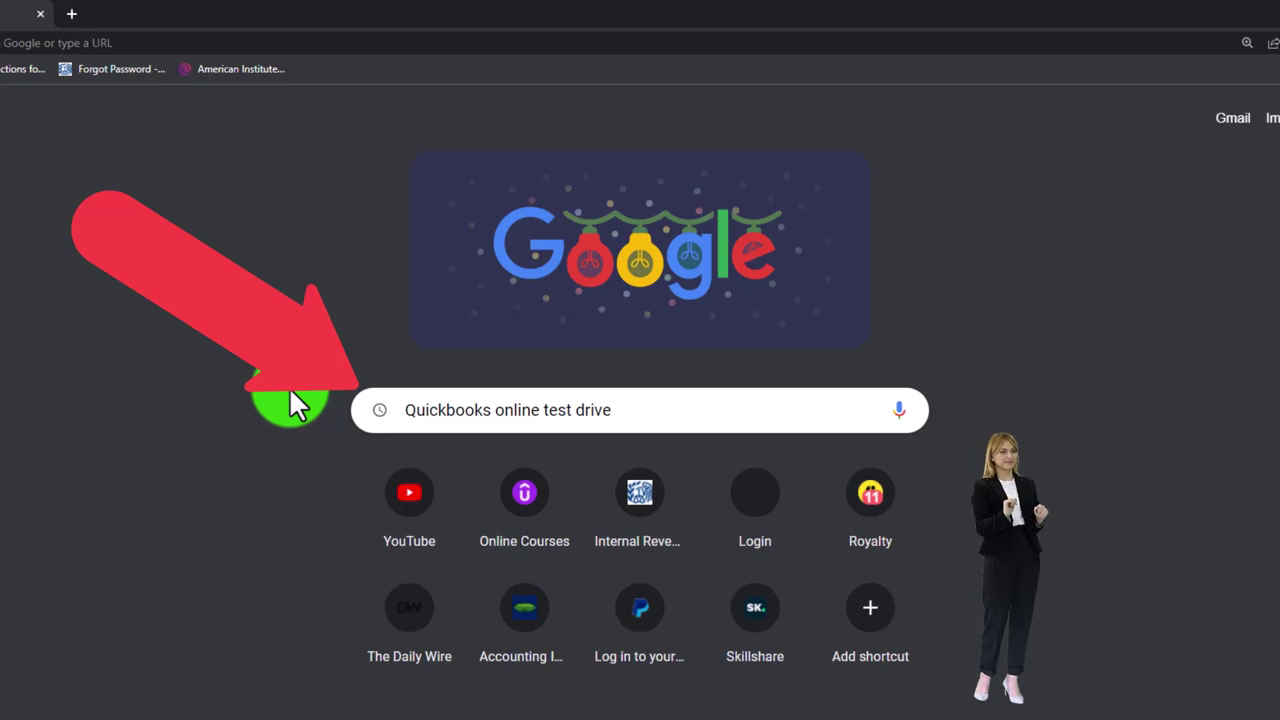
Step: Search Google for "Quickbooks online test drive"
key(Return)
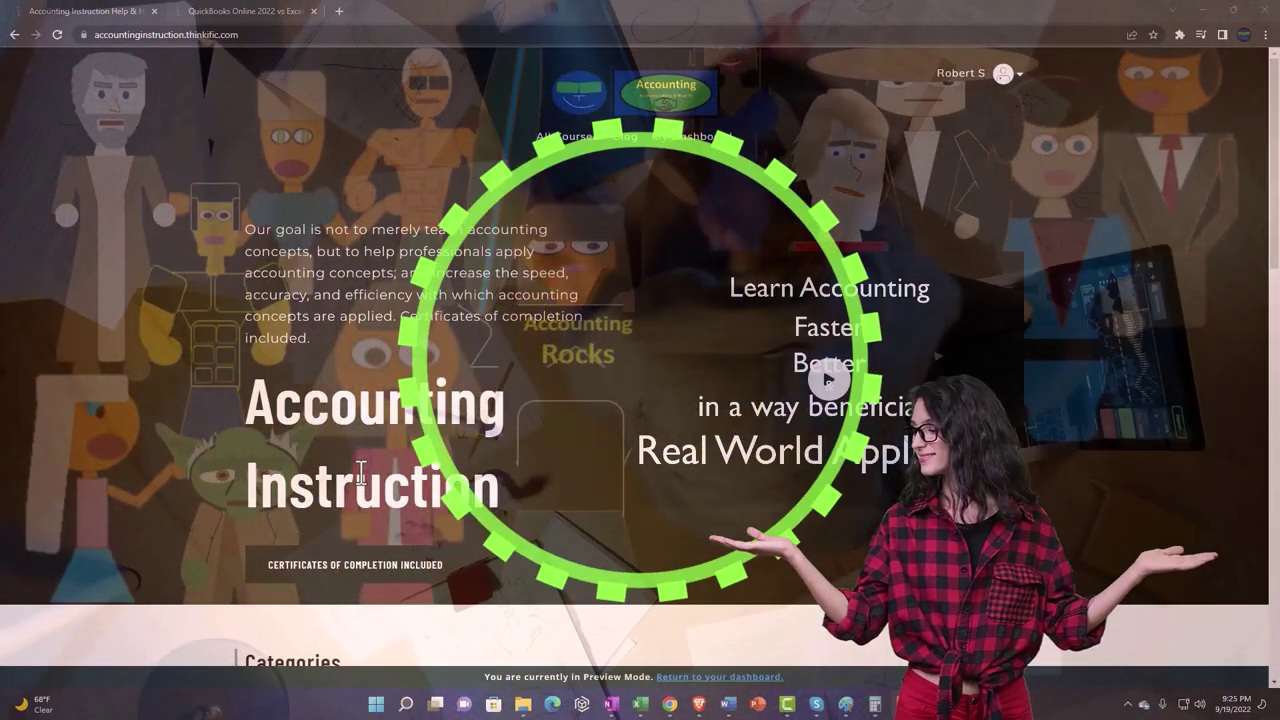
Step: Look through the Accounting Instruction site's course categories and the lesson sections of the QuickBooks Online 2022 course
scroll(177, 551, down, 6)
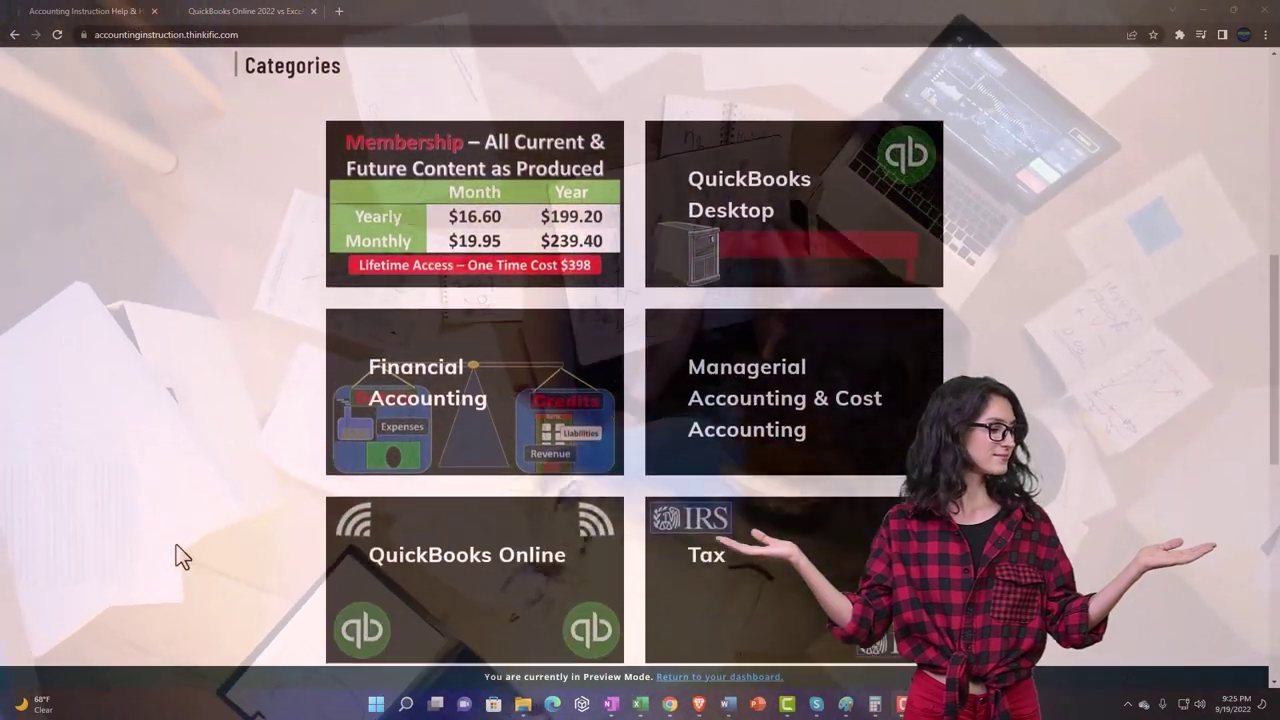
scroll(177, 550, down, 3)
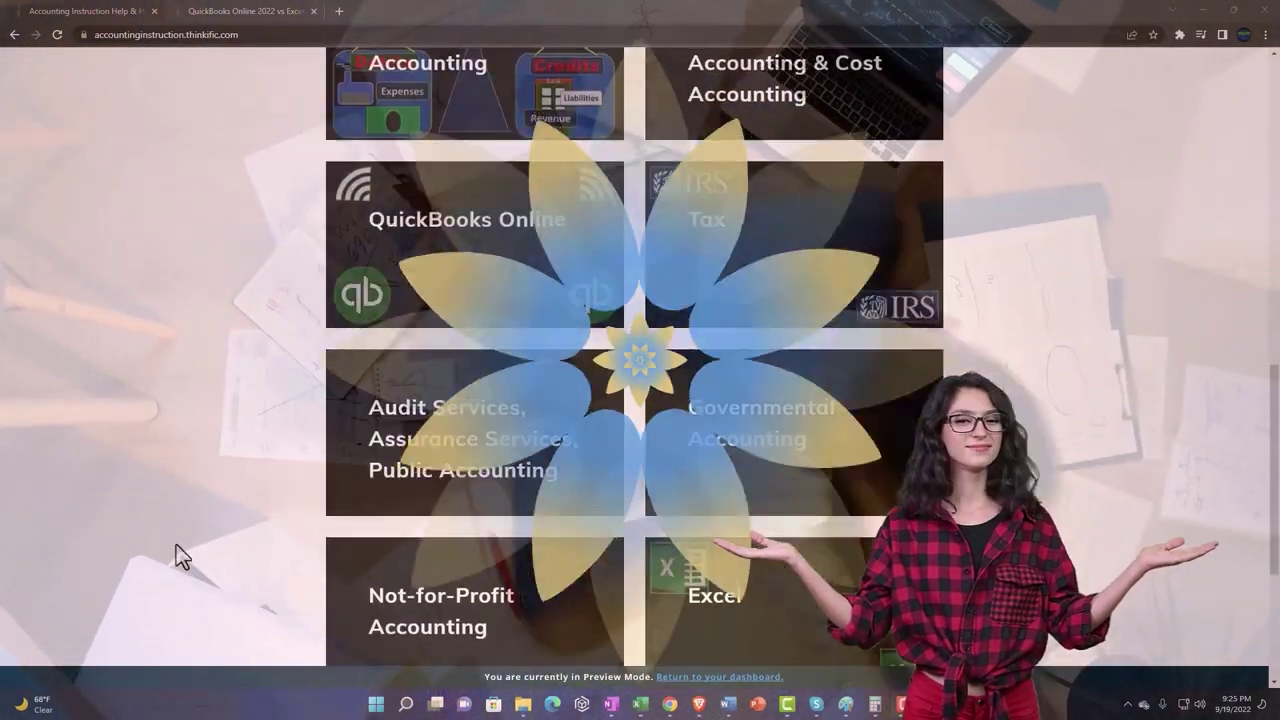
scroll(176, 547, down, 3)
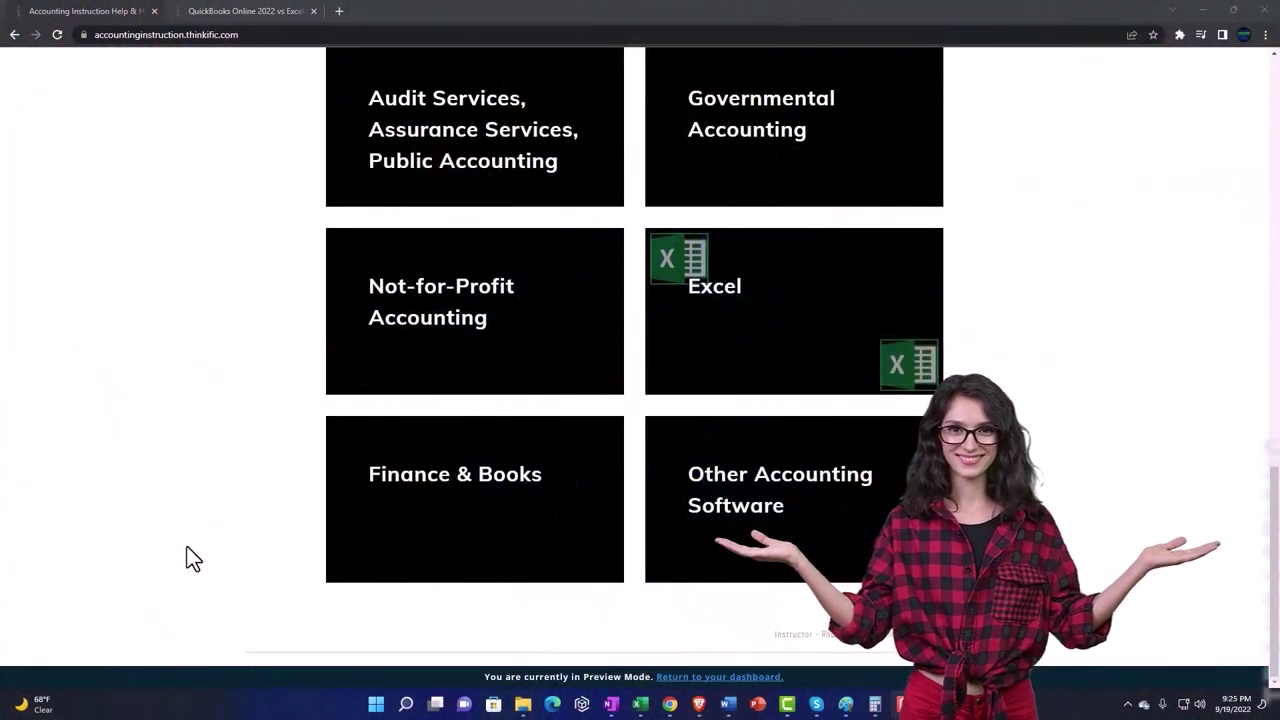
click(228, 11)
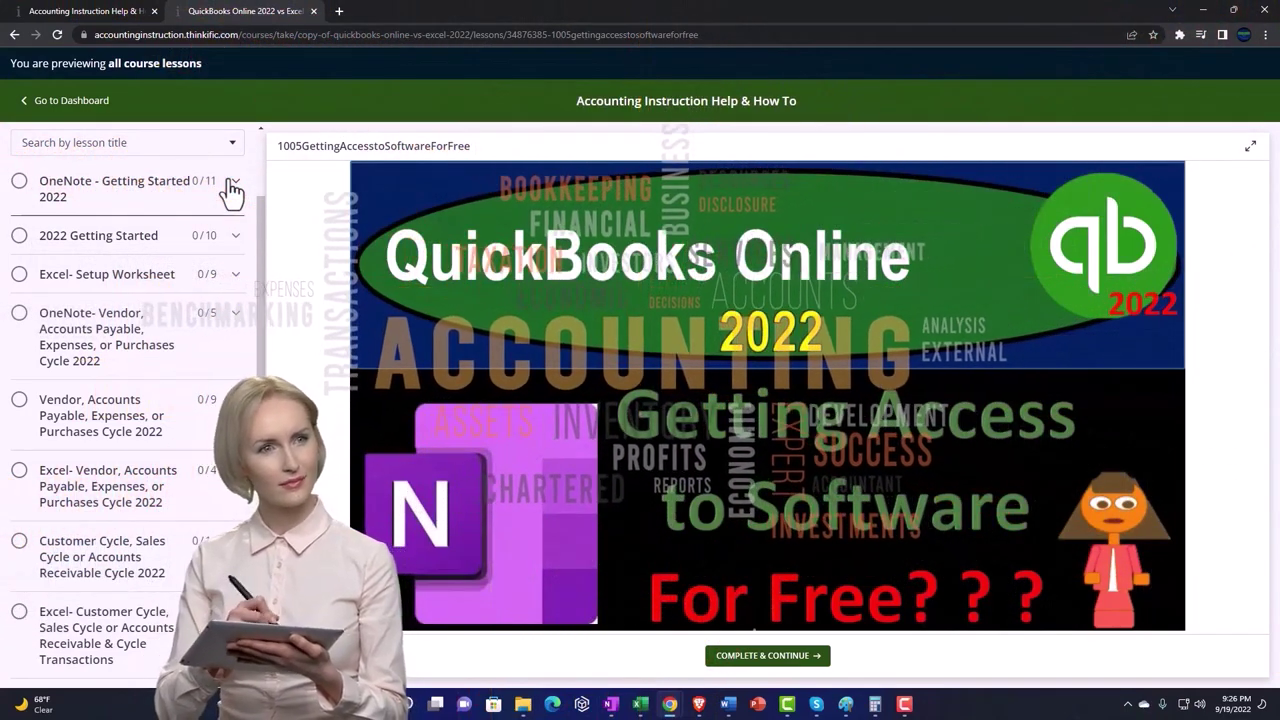
click(229, 185)
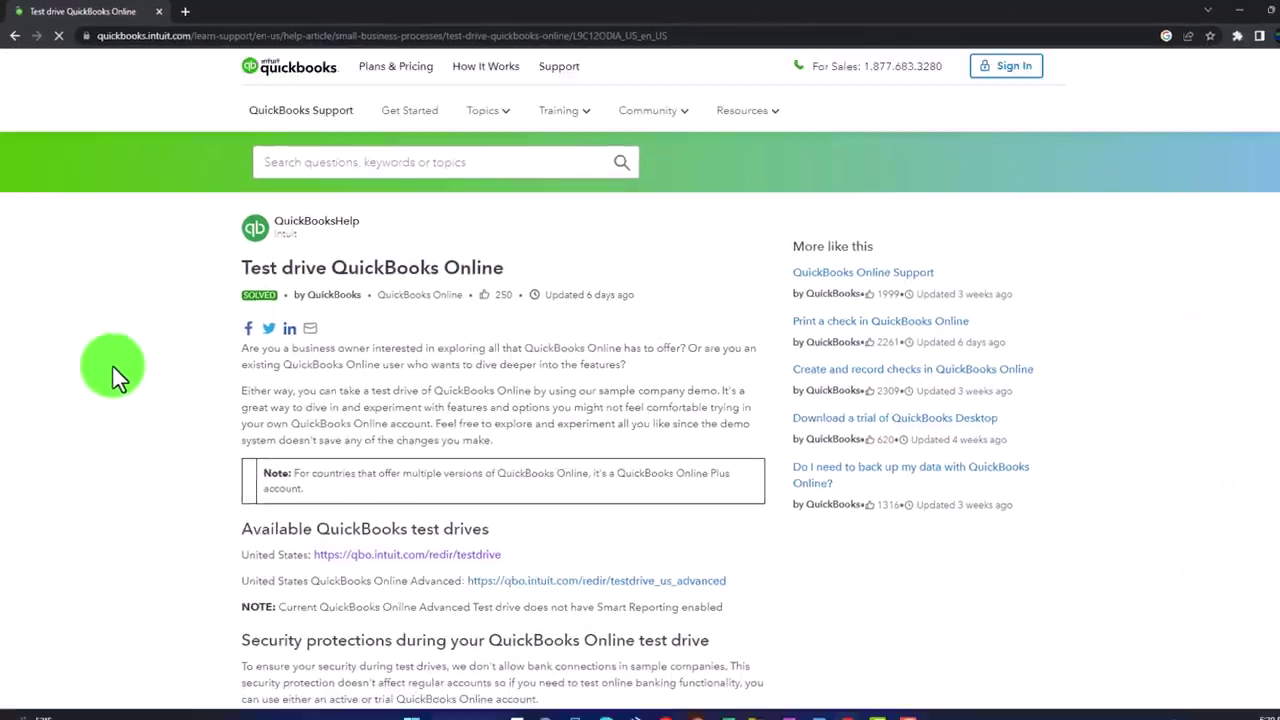
Step: Open the United States test drive company from the QuickBooks support article and enlarge the browser page
scroll(110, 366, down, 2)
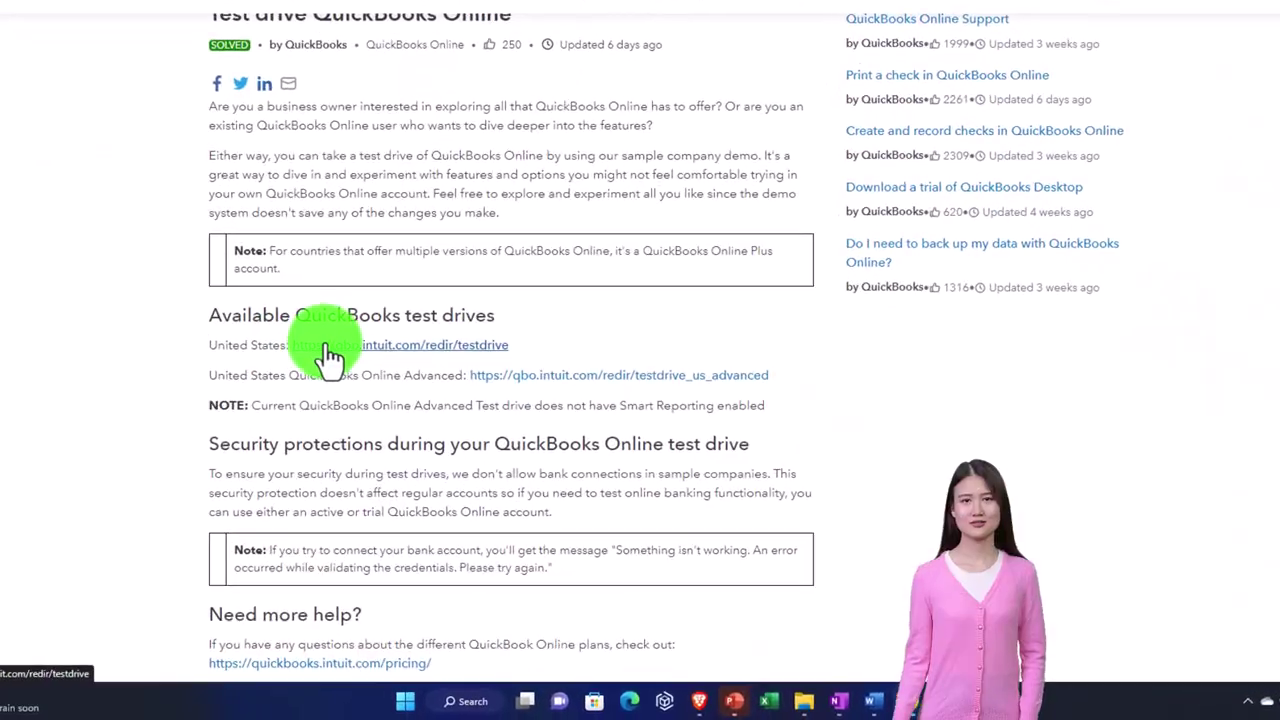
click(328, 347)
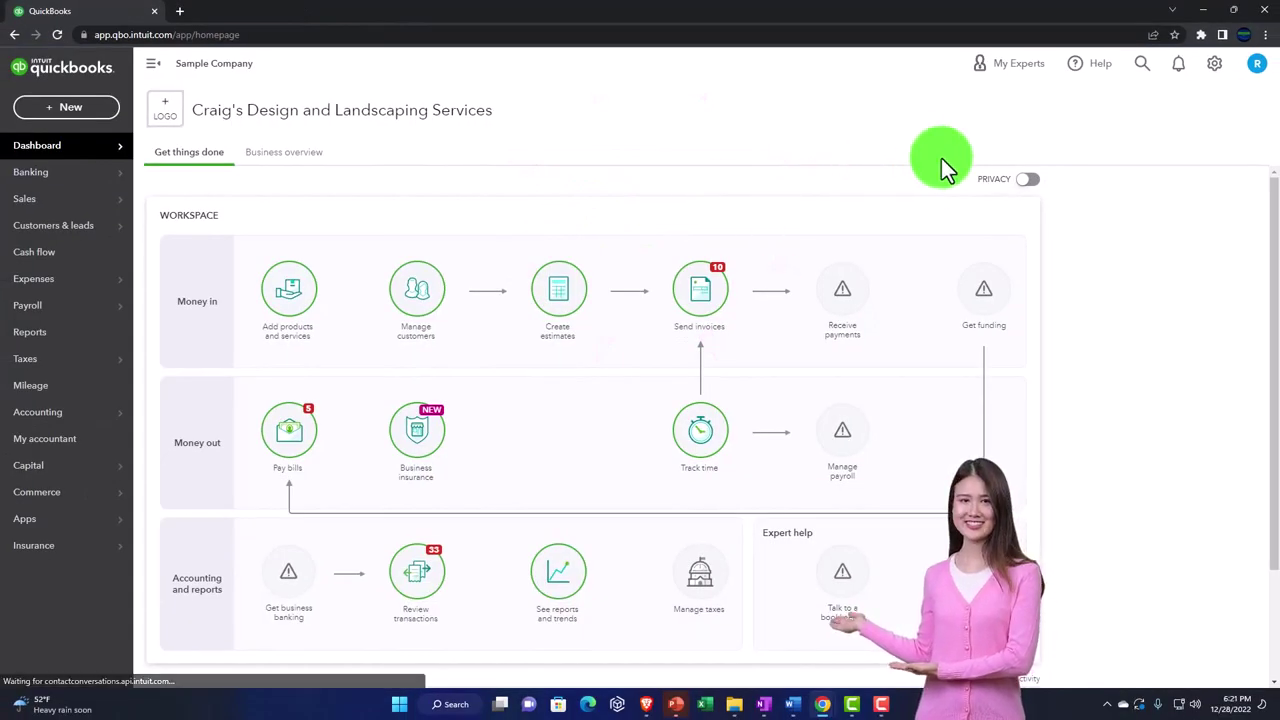
key(ctrl+plus)
key(ctrl+plus)
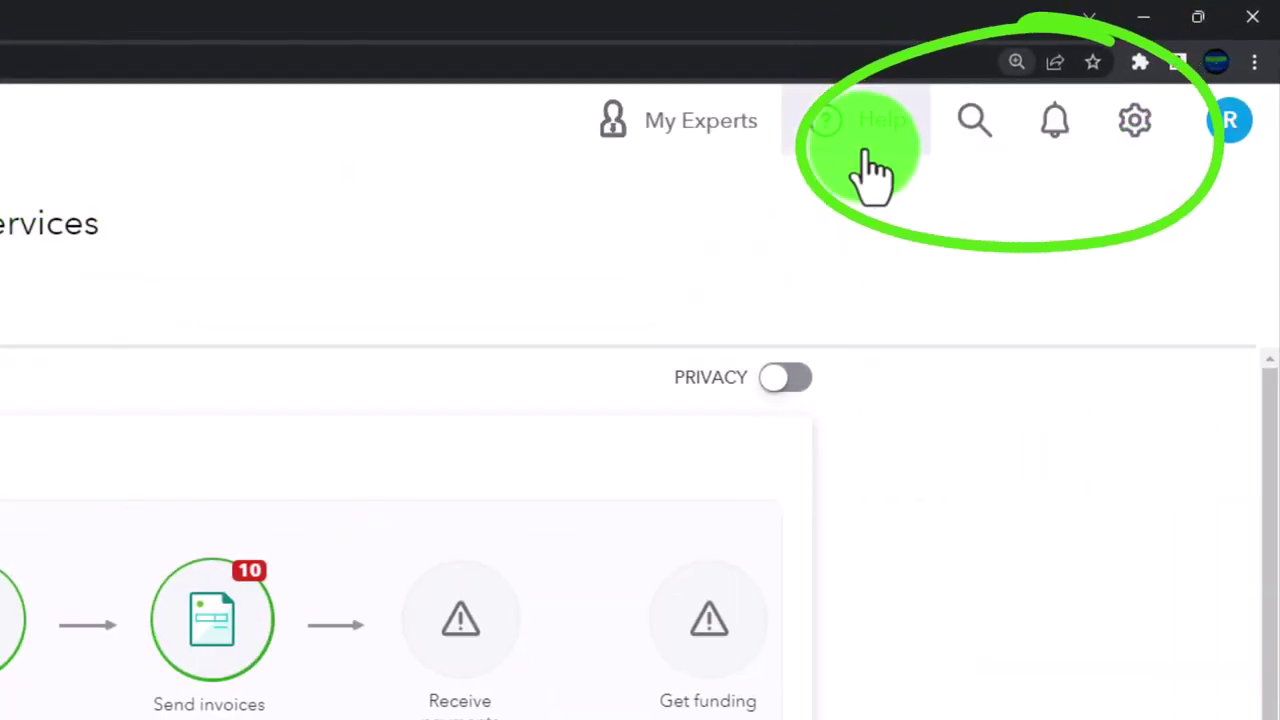
Step: Check in the company settings whether the sample company uses the Accountant view or the Business view
click(1135, 125)
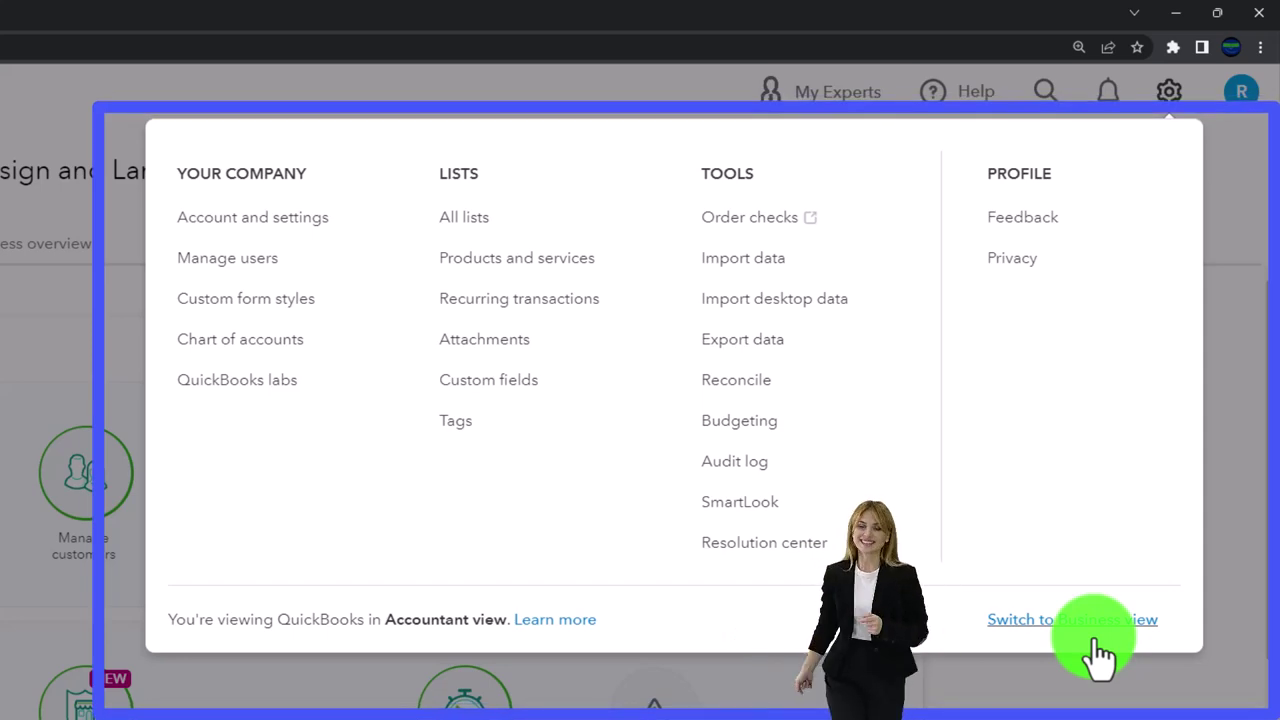
click(1094, 695)
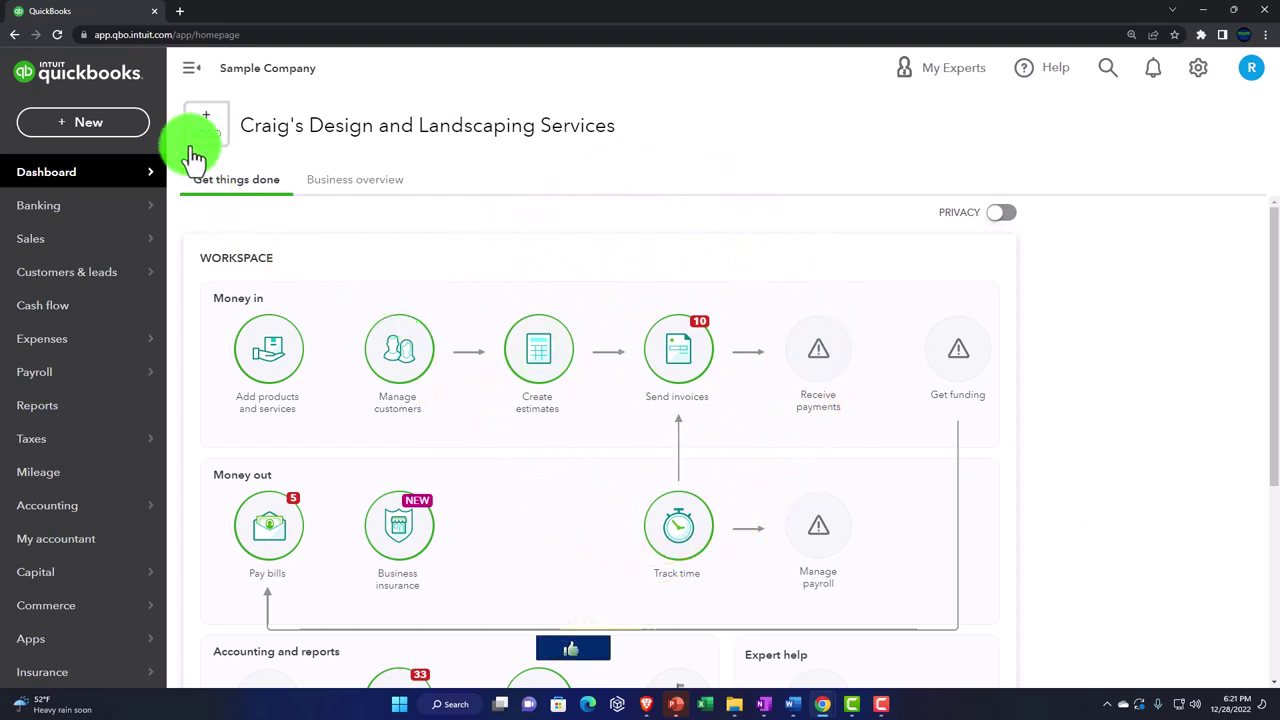
Step: Duplicate the QuickBooks browser tab twice so the sample company is open in three tabs
right_click(122, 16)
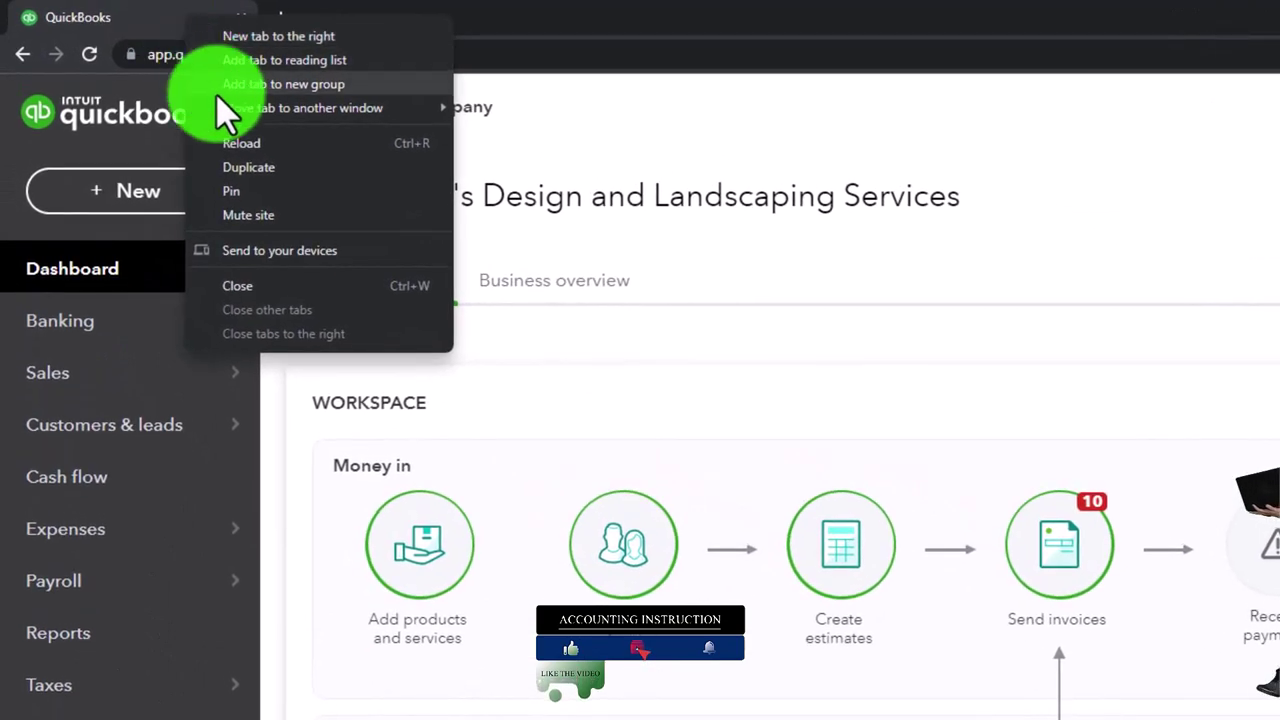
click(240, 167)
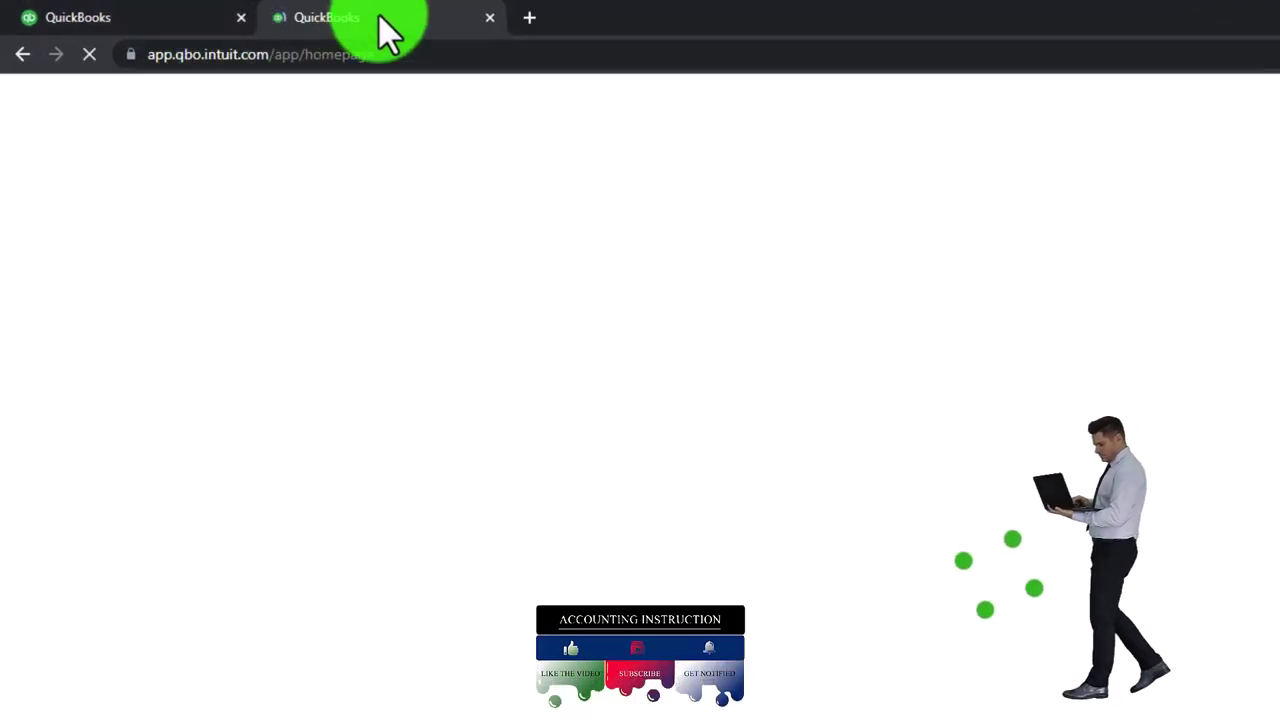
right_click(380, 18)
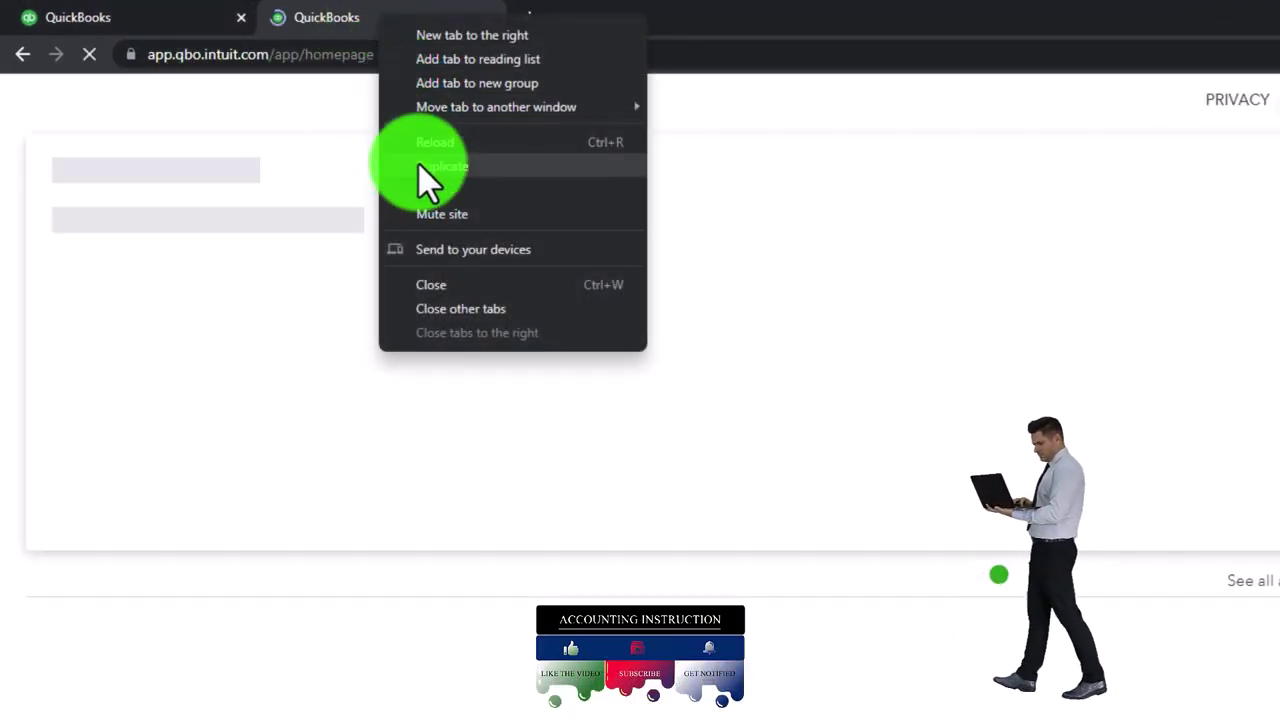
click(460, 166)
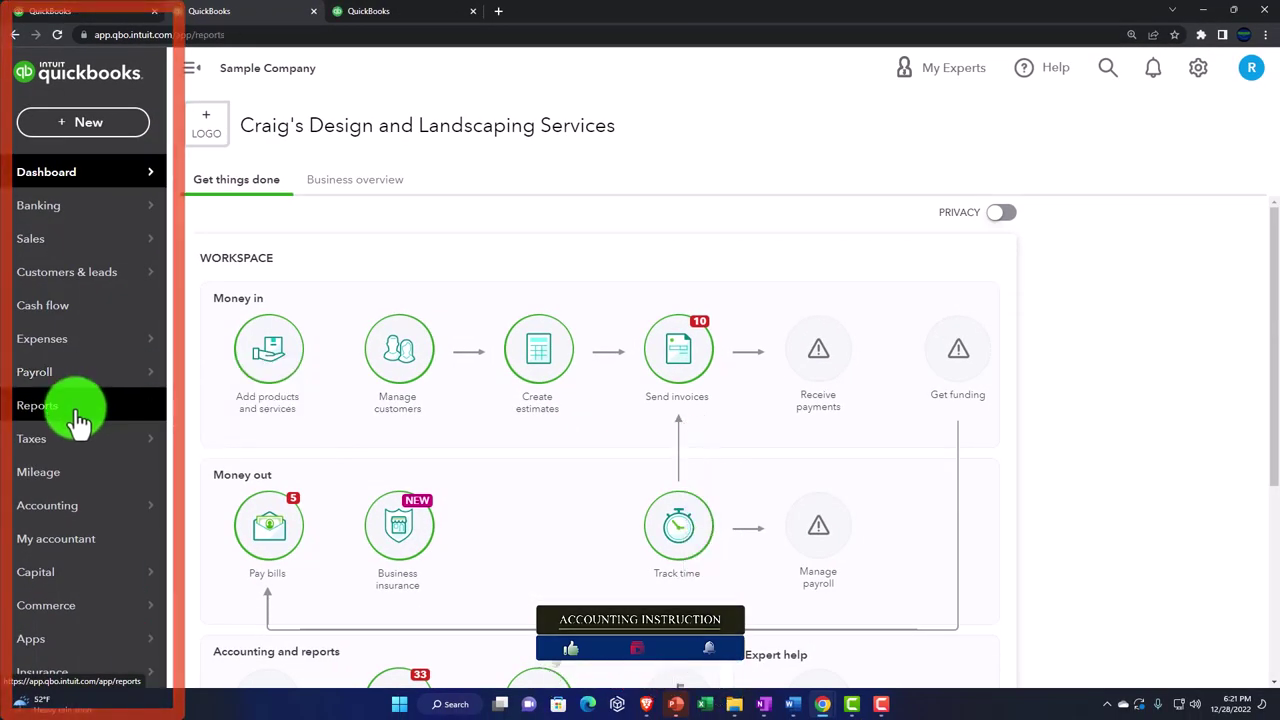
Step: Open the favorite Balance Sheet report in the second browser tab and the Profit and Loss report in the third
click(78, 420)
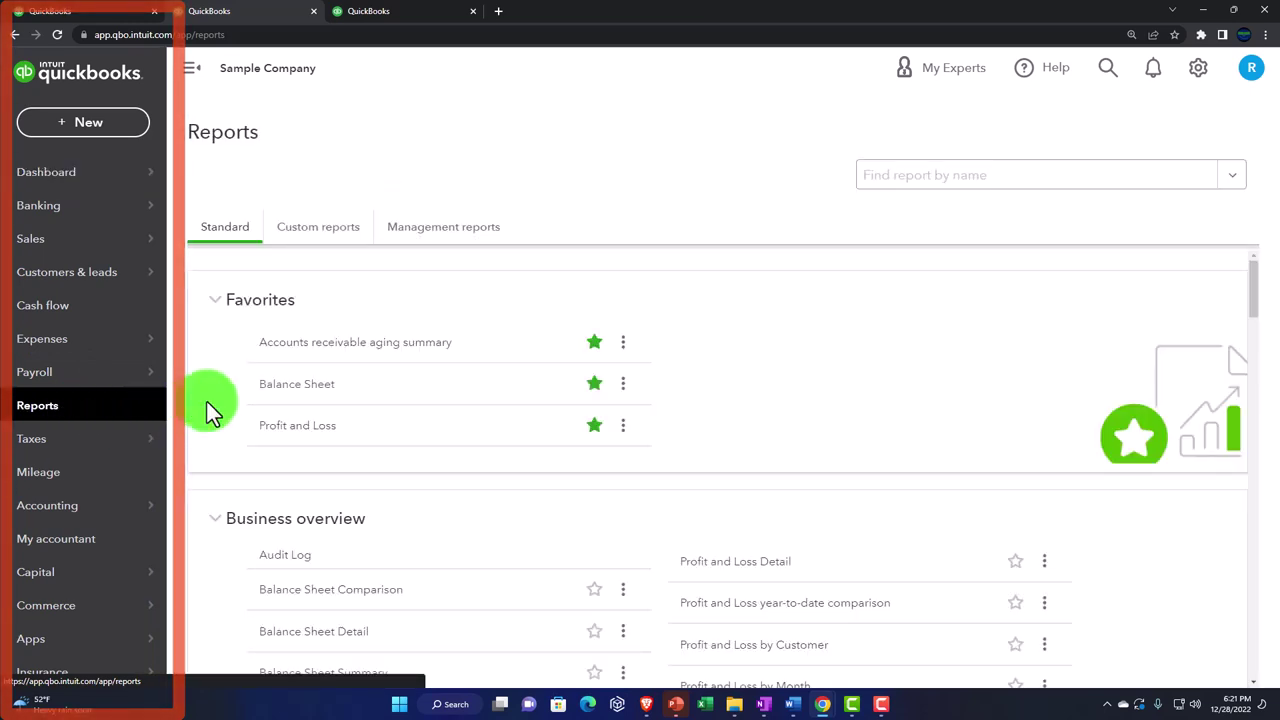
click(288, 394)
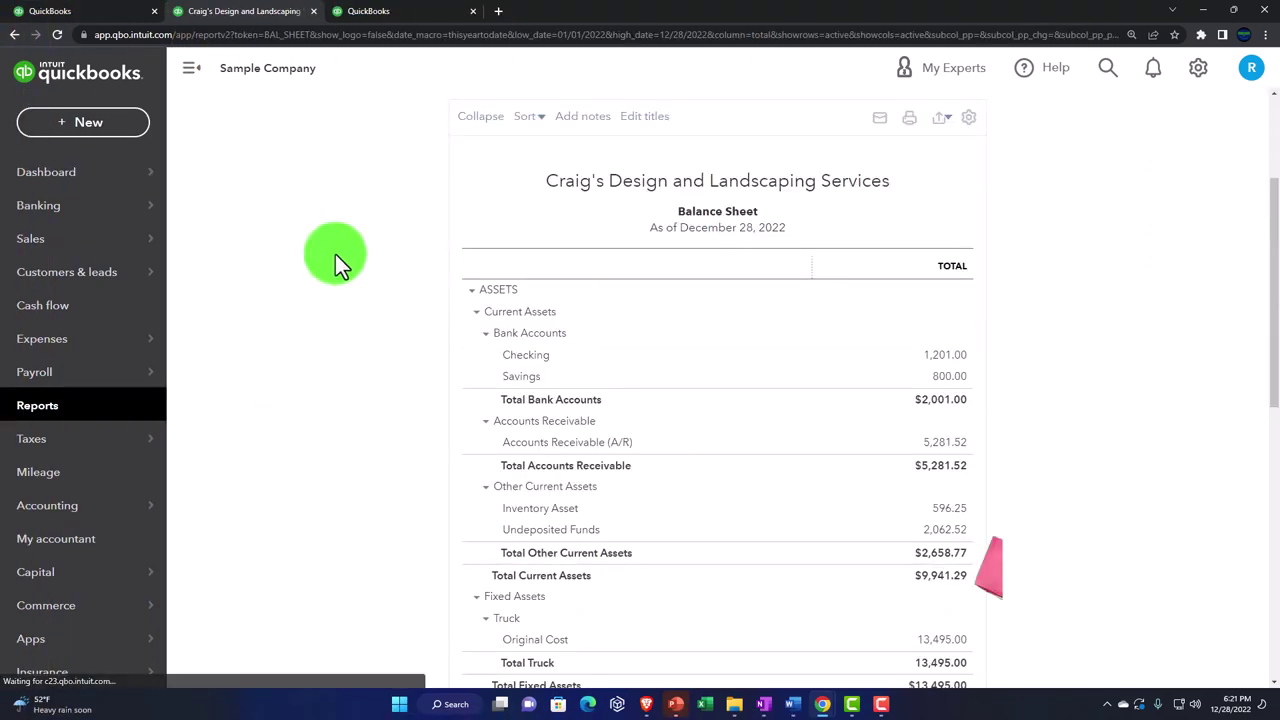
click(418, 20)
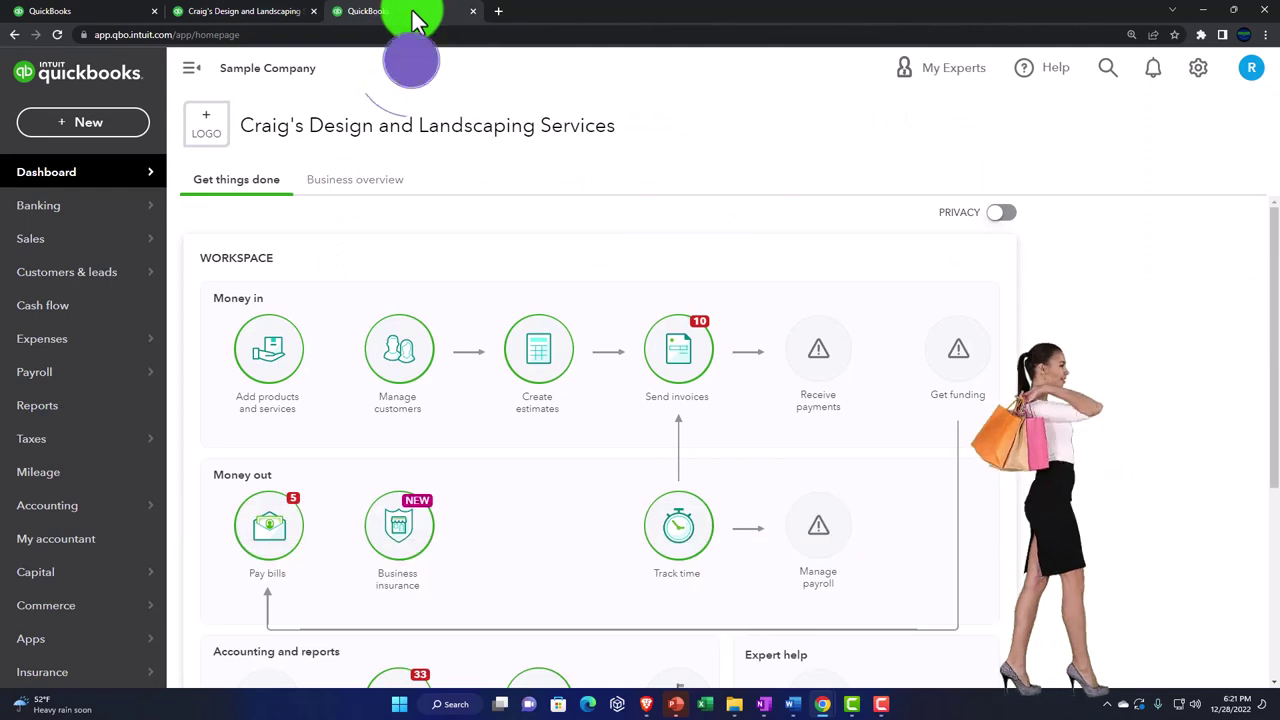
click(73, 413)
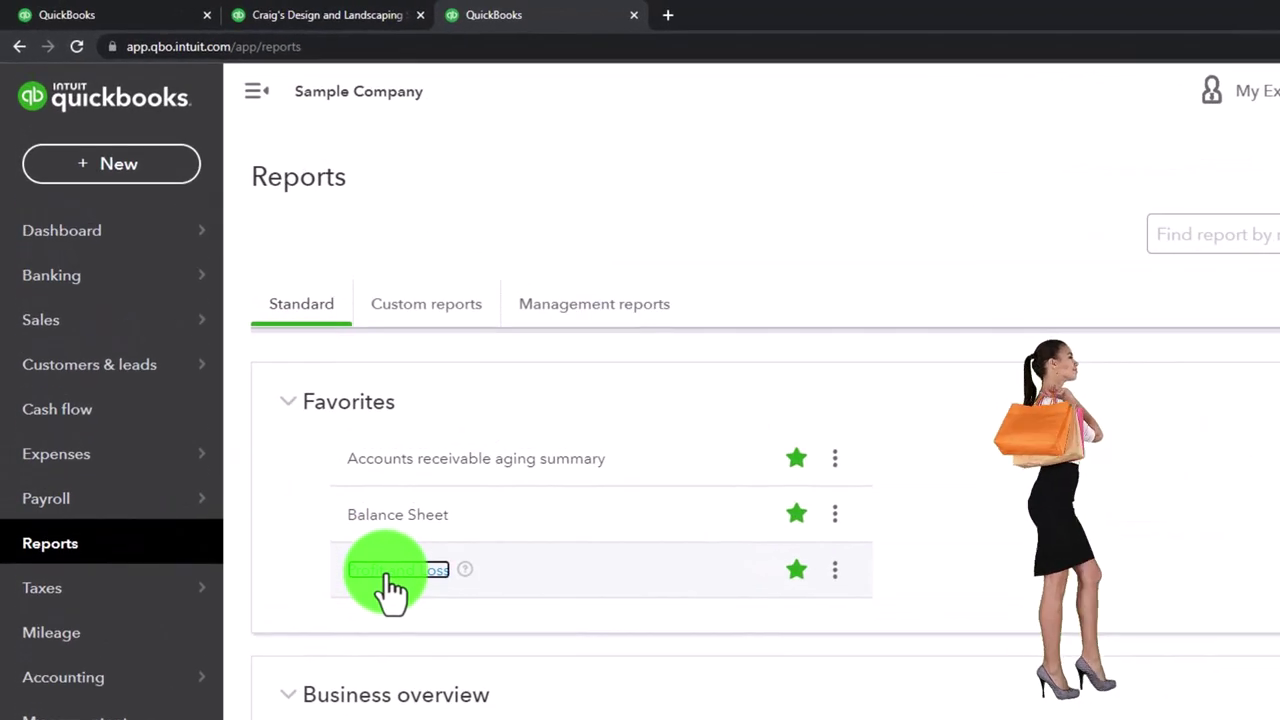
click(390, 570)
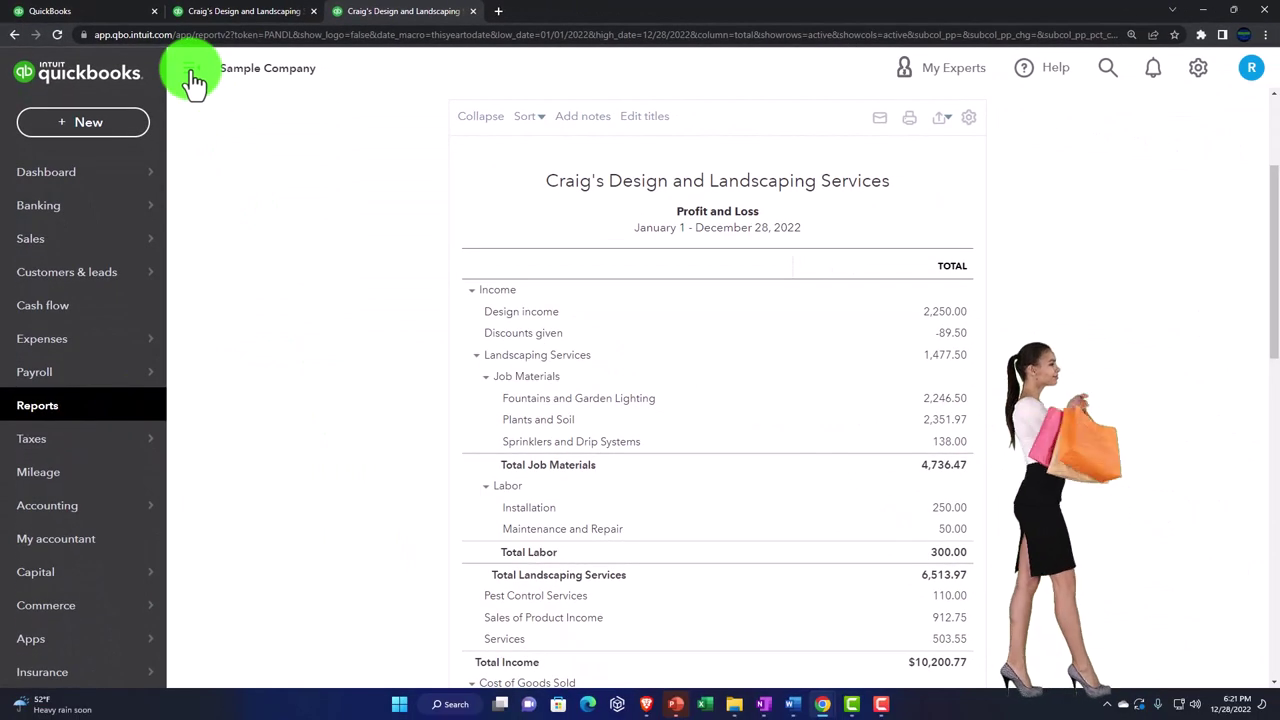
Step: Collapse the navigation pane and run the Profit and Loss report for 01/01/2022 to 12/31/2022
click(191, 74)
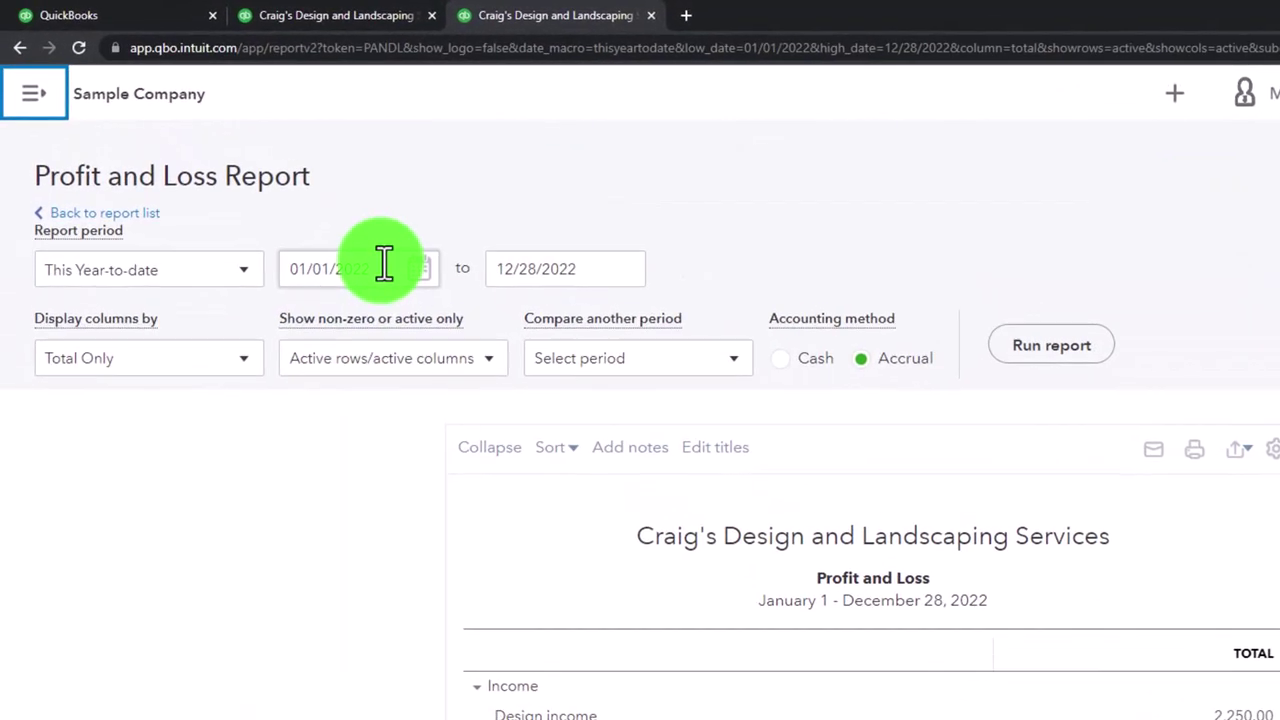
click(384, 266)
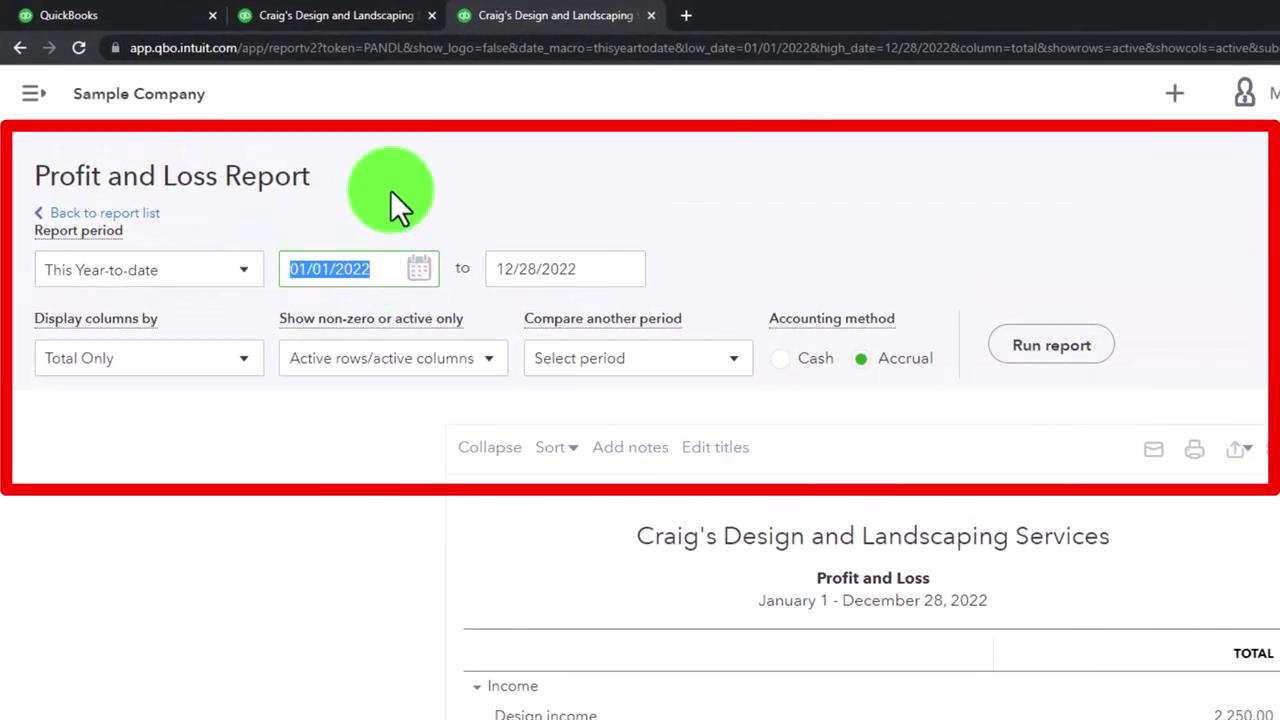
text(01012022)
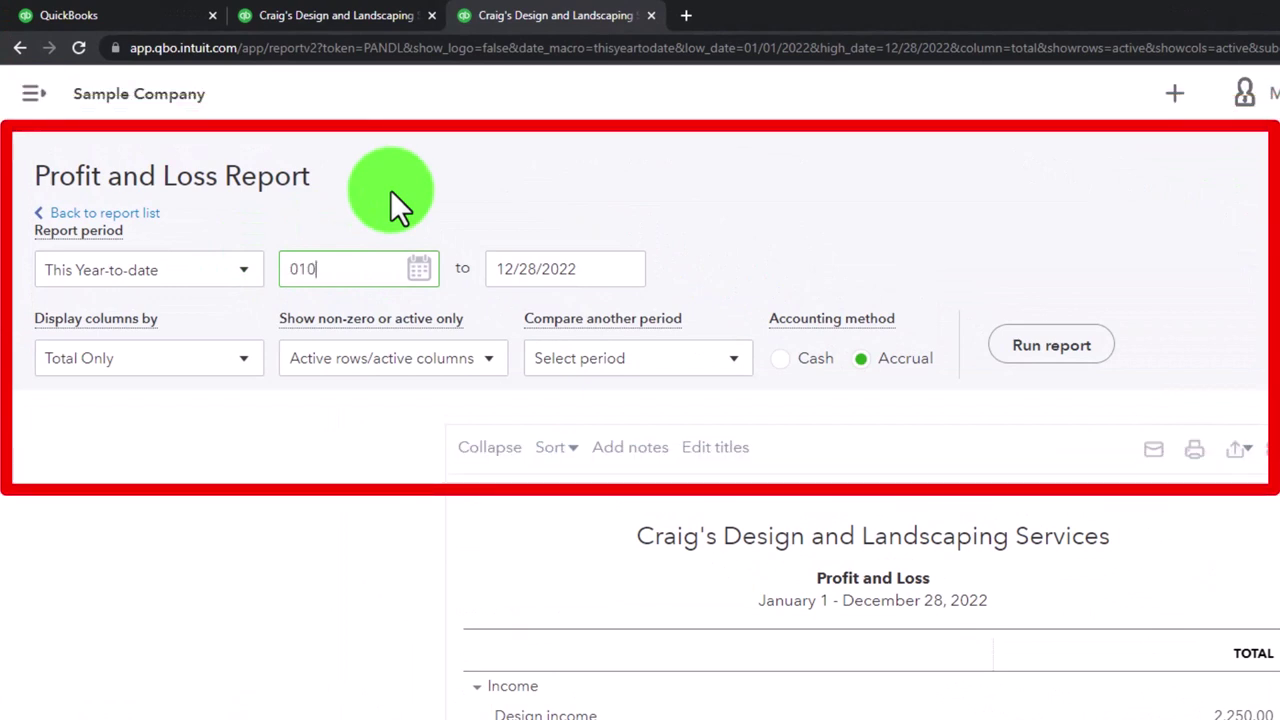
key(Tab)
text(123122)
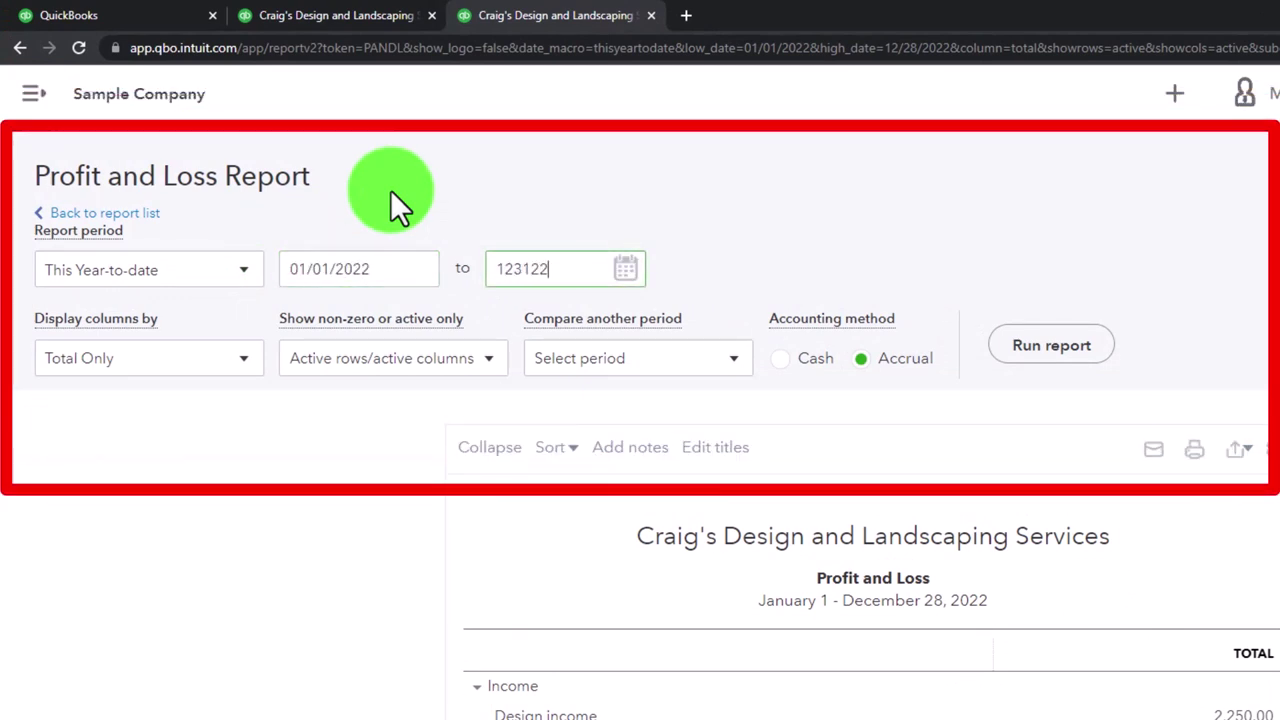
key(Tab)
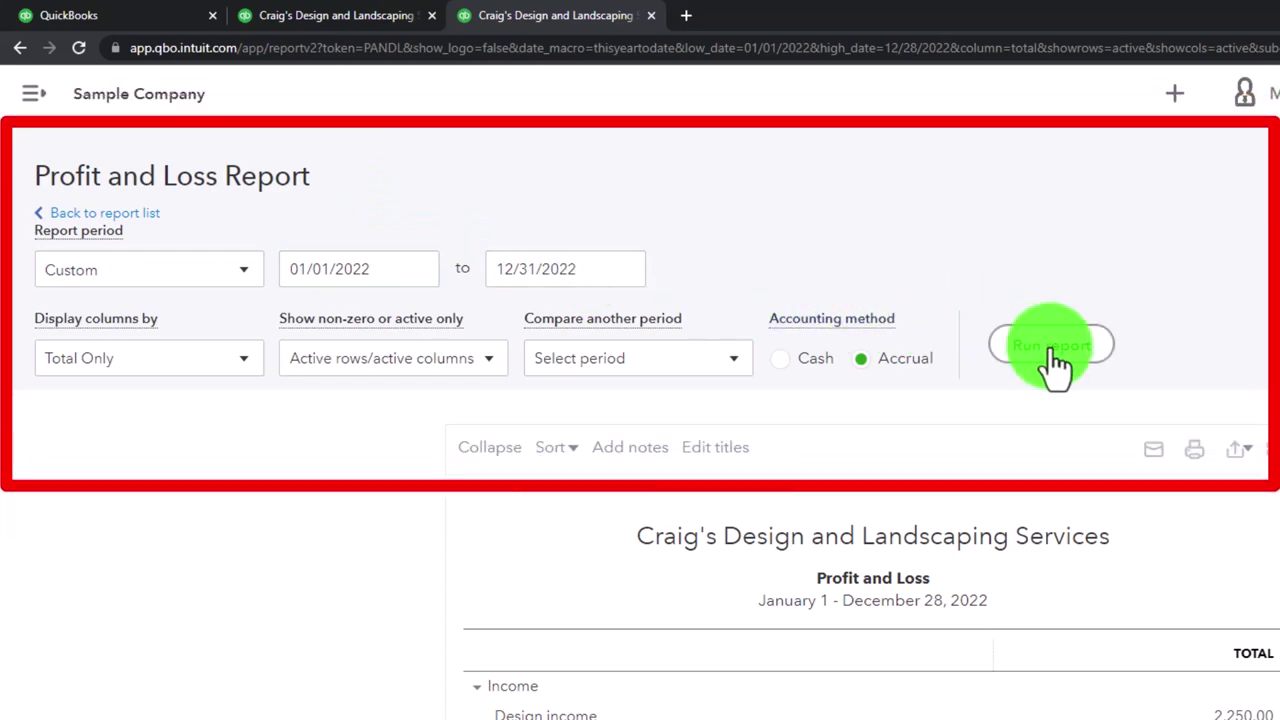
click(1050, 348)
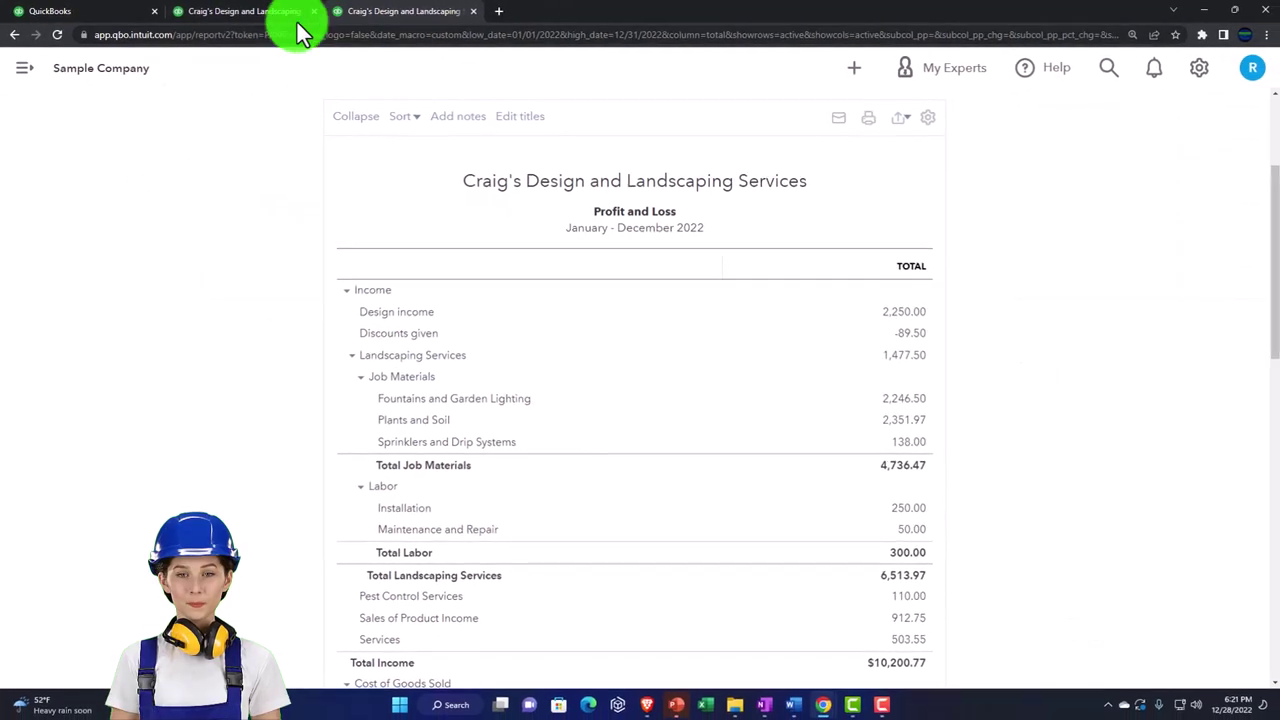
Step: Collapse the navigation pane in the Balance Sheet tab and run that report for 01/01/2022 to 12/31/2022
click(352, 15)
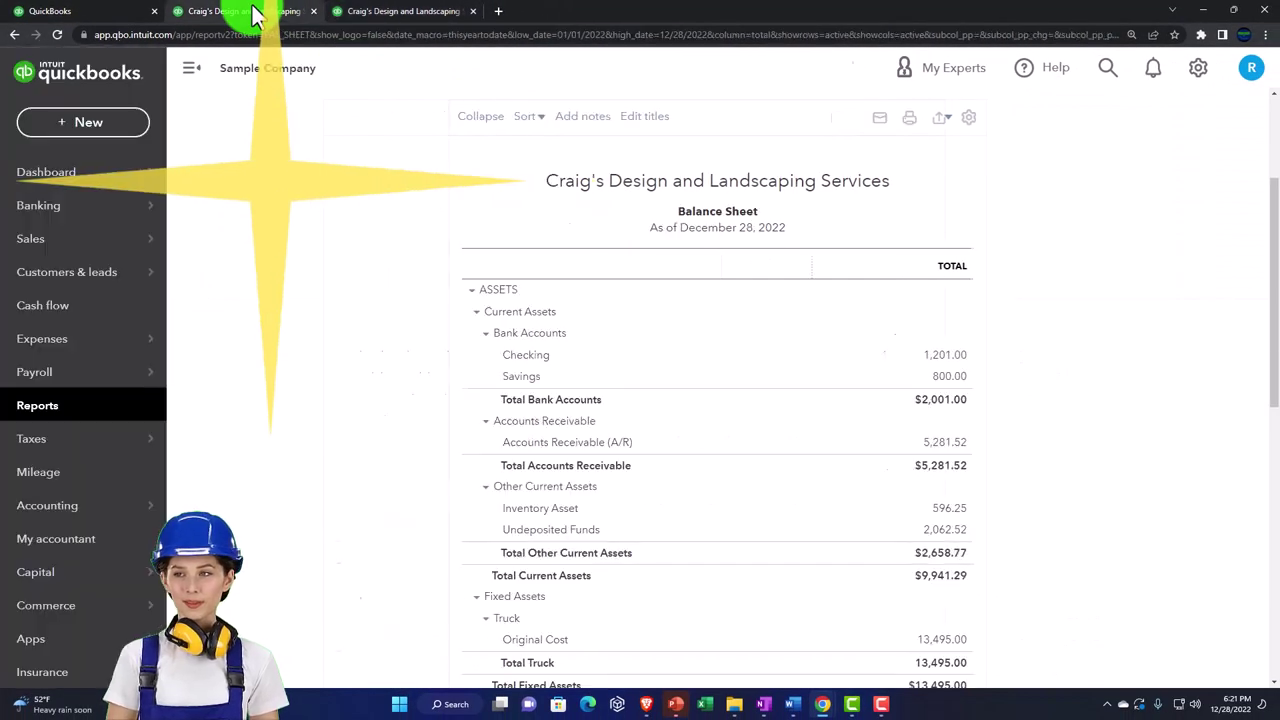
click(213, 77)
scroll(223, 271, up, 5)
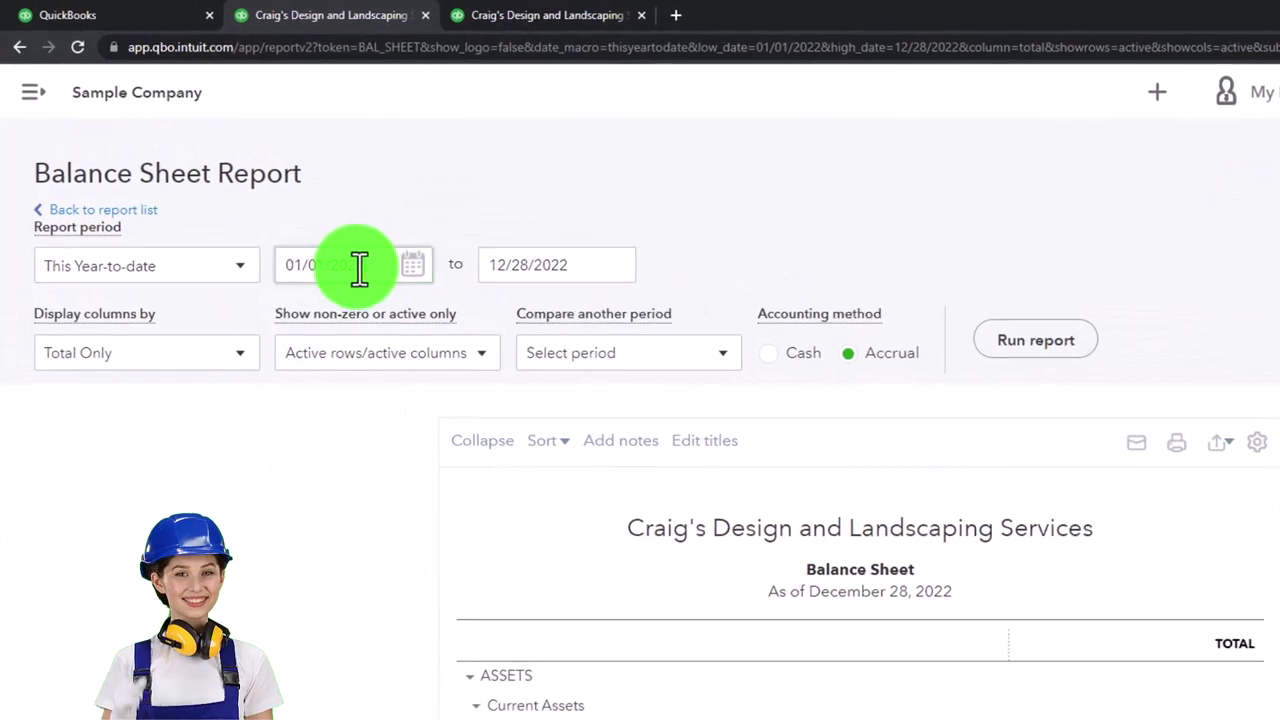
triple_click(359, 268)
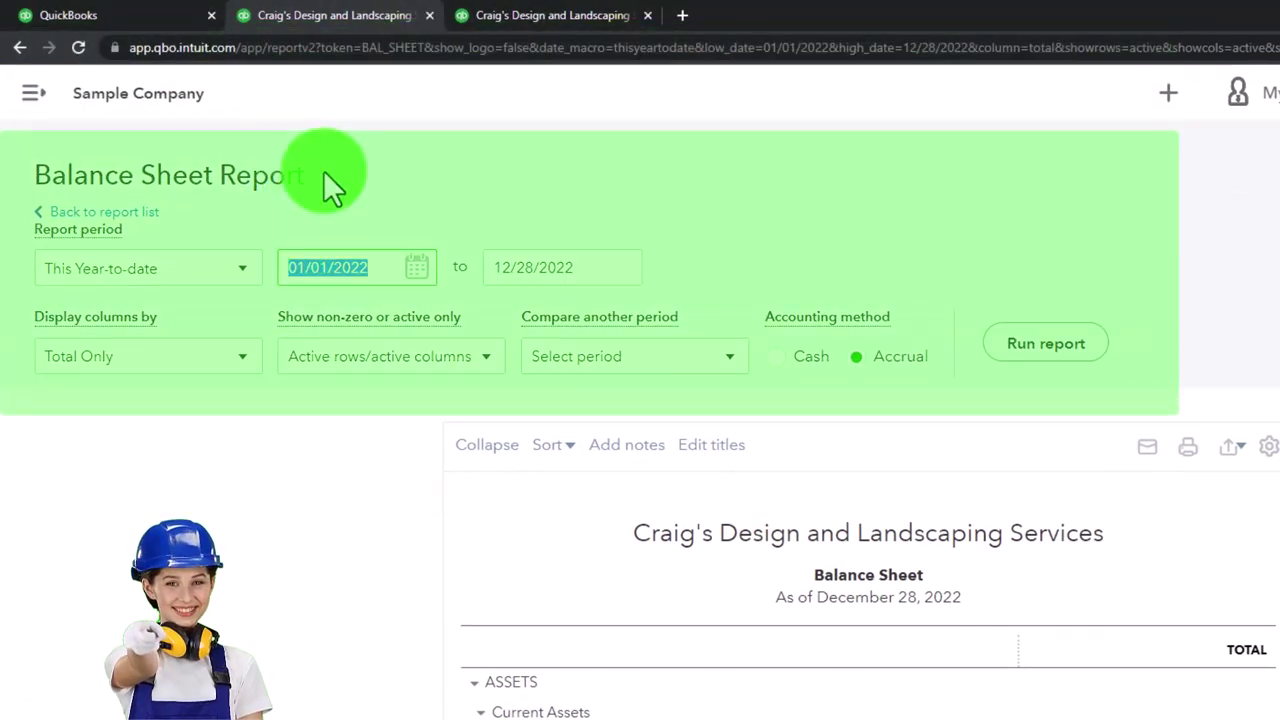
text(01/01/2022)
key(Tab)
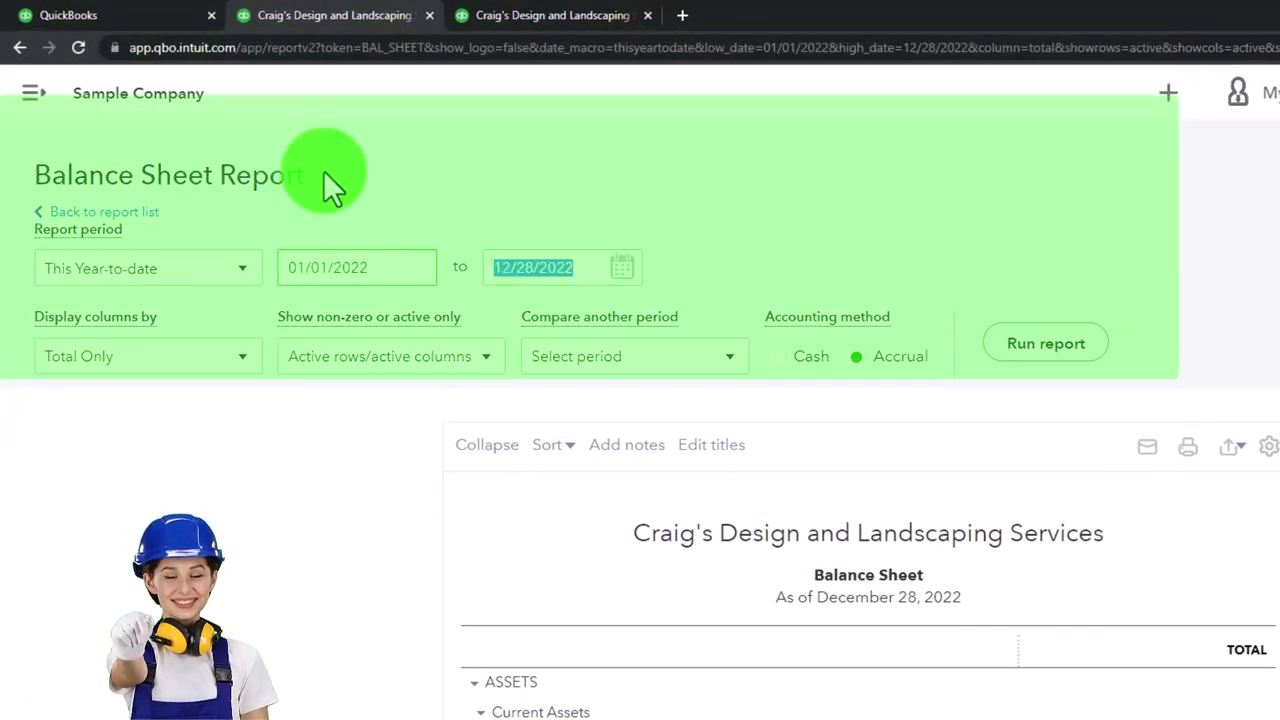
text(12)
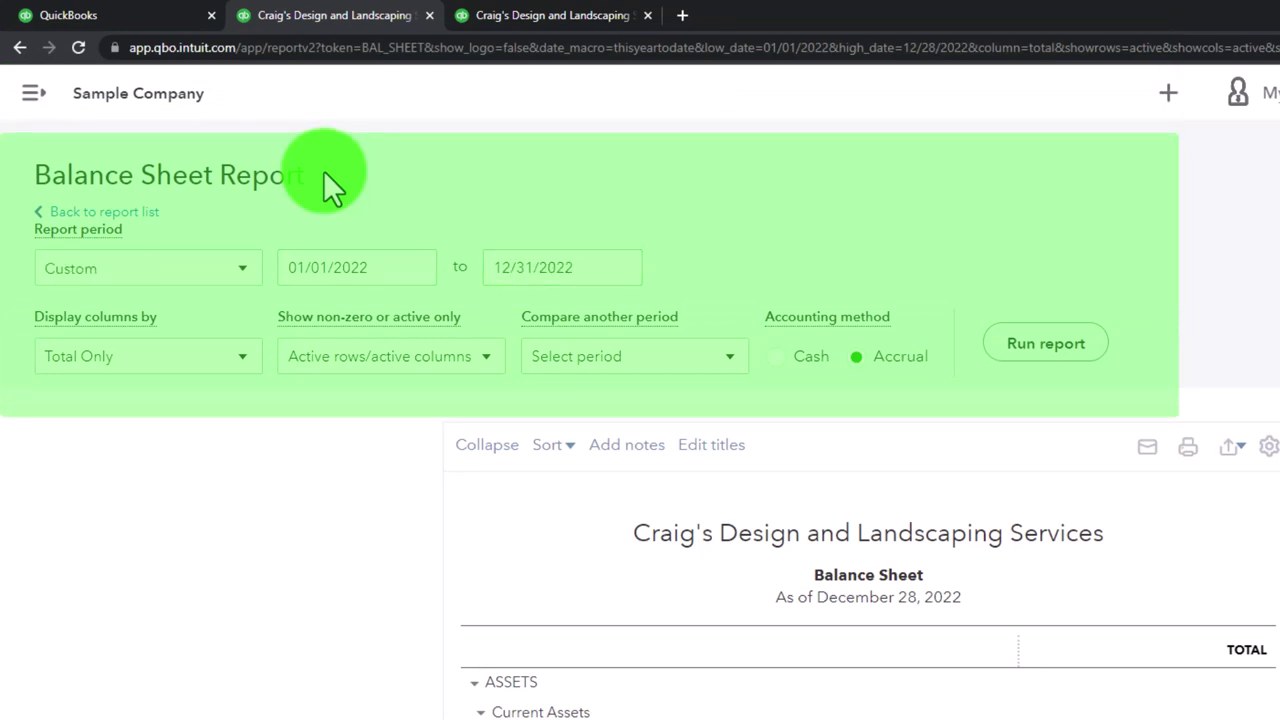
click(1052, 352)
scroll(1057, 363, down, 3)
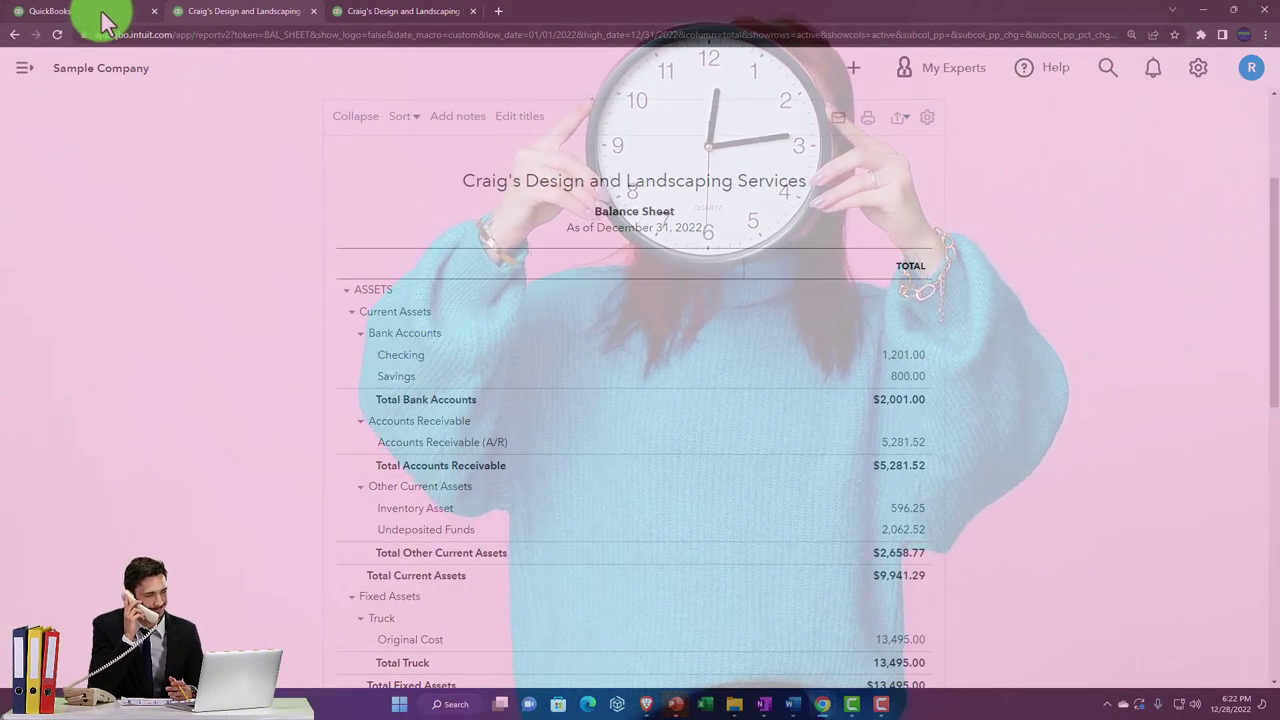
Step: Return to the homepage tab and review the customer, vendor, employee and other forms available for new transactions
click(104, 14)
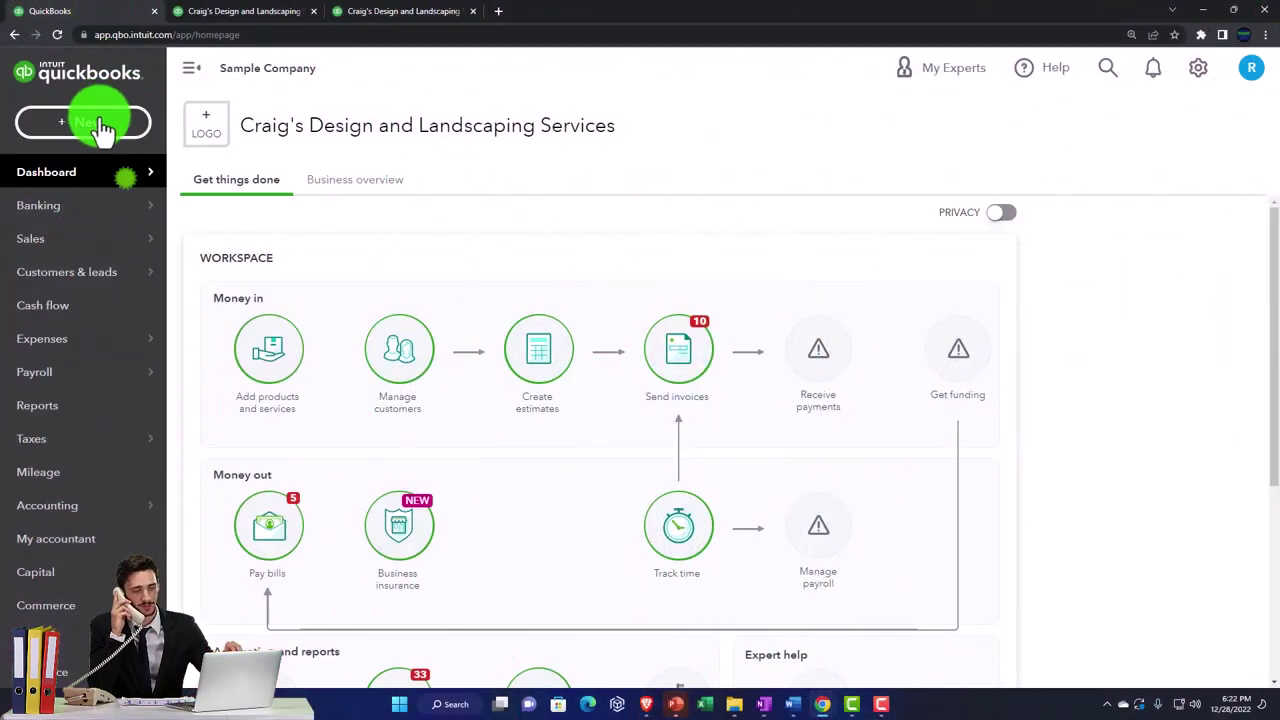
click(103, 124)
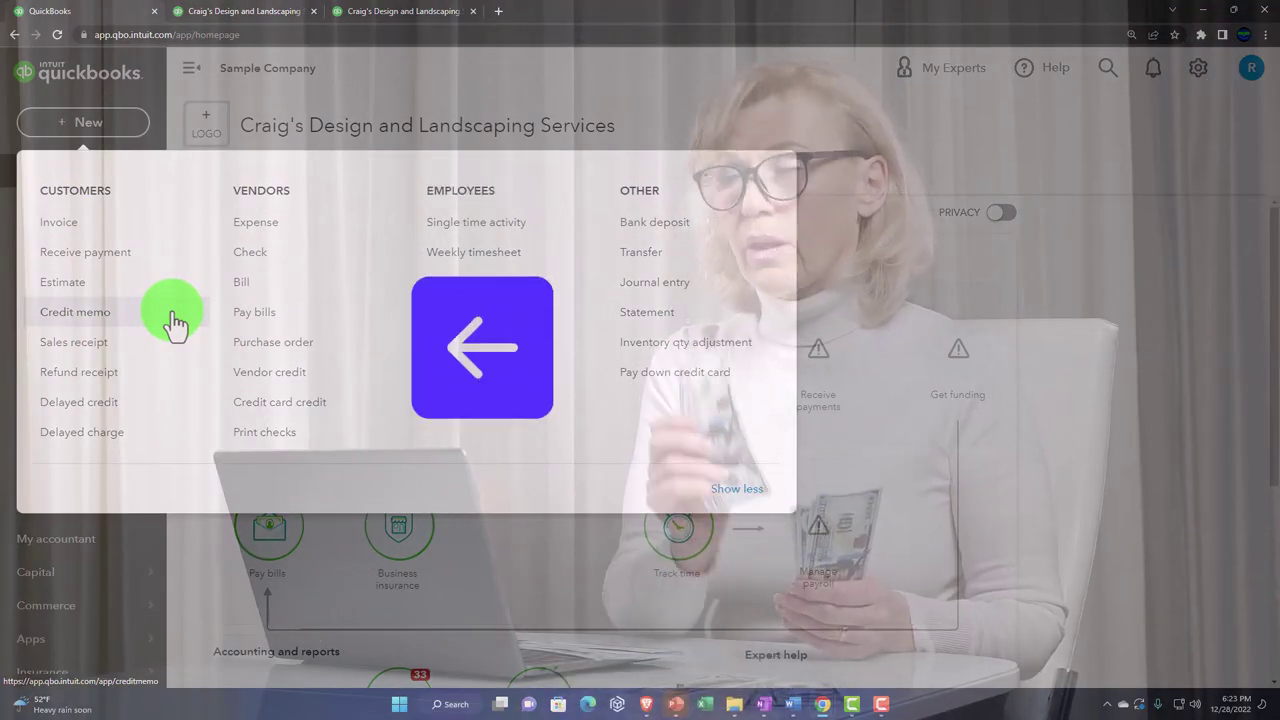
click(1139, 254)
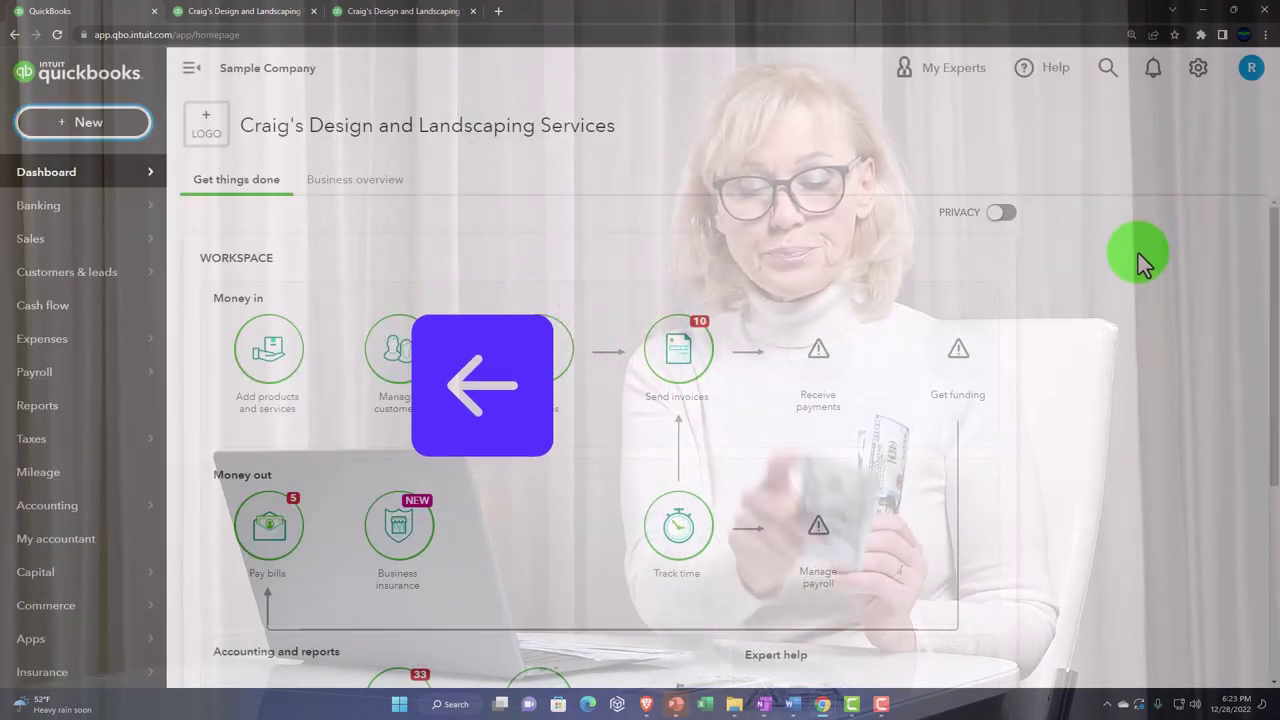
Step: Open the Products and Services list from the company lists in Accountant view
click(1198, 82)
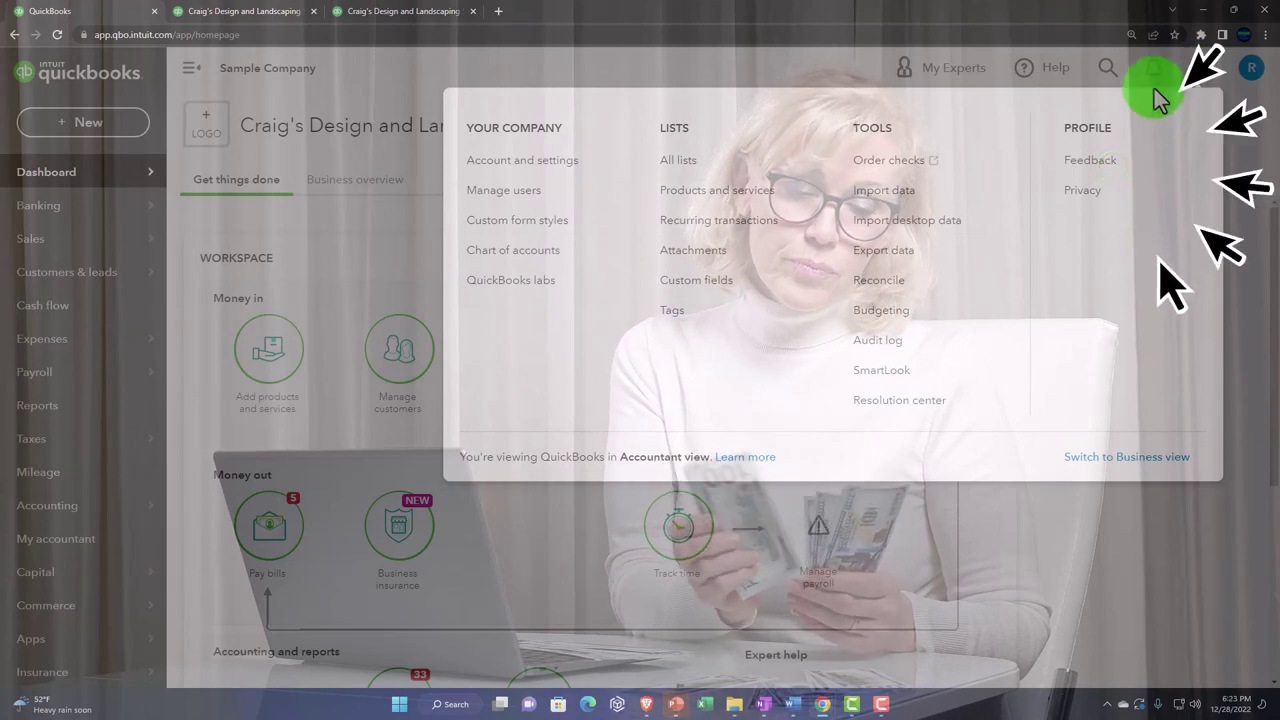
click(722, 196)
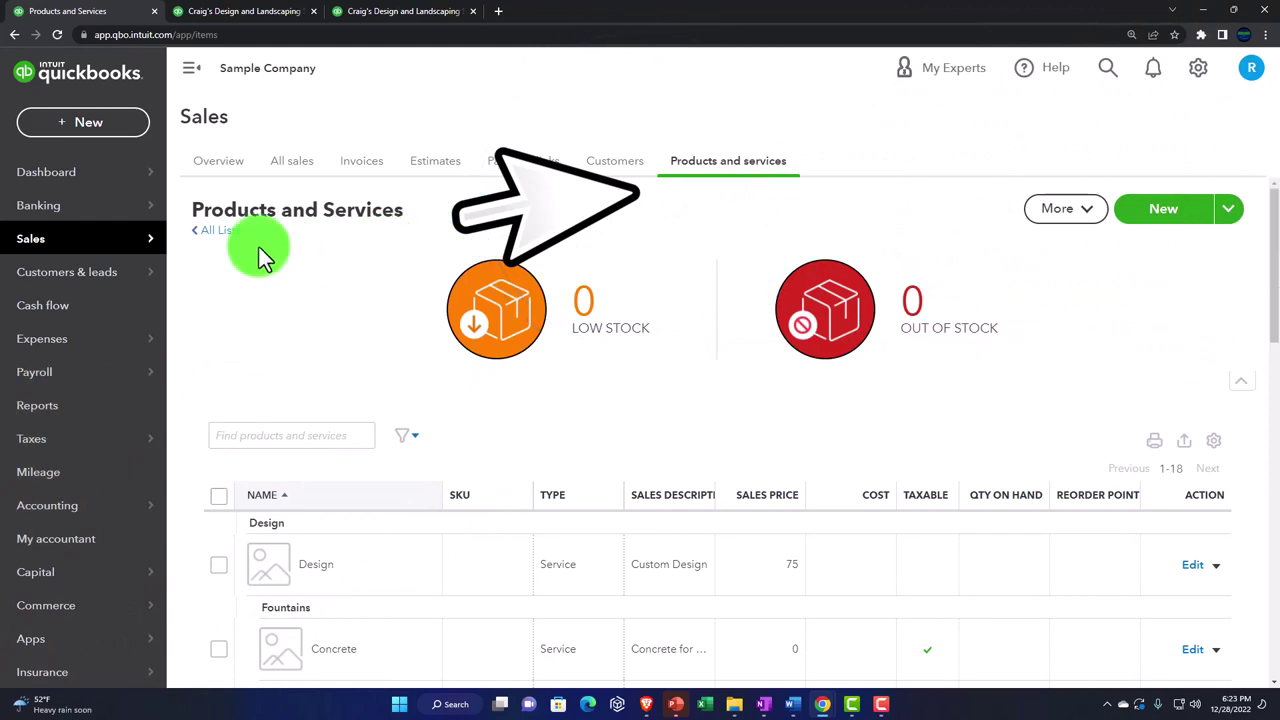
mouse_move(35, 243)
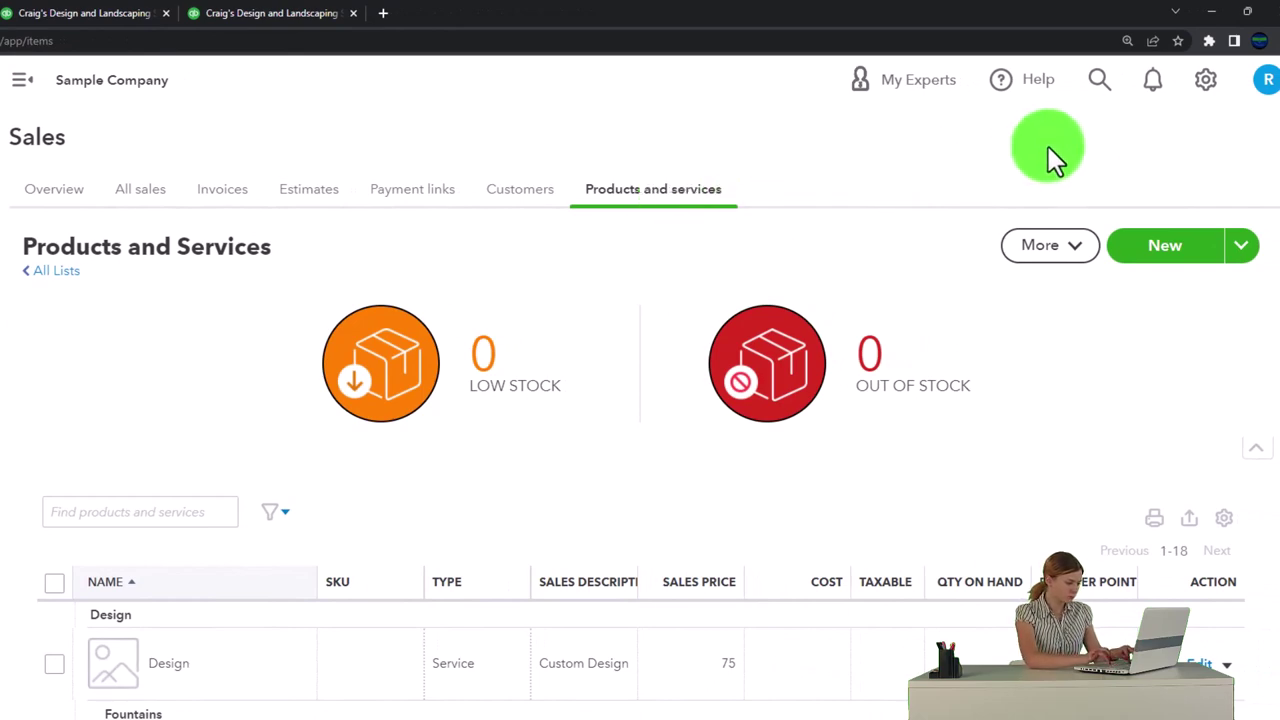
Step: Switch to Business view and locate Products & services under Get paid & pay
click(1198, 92)
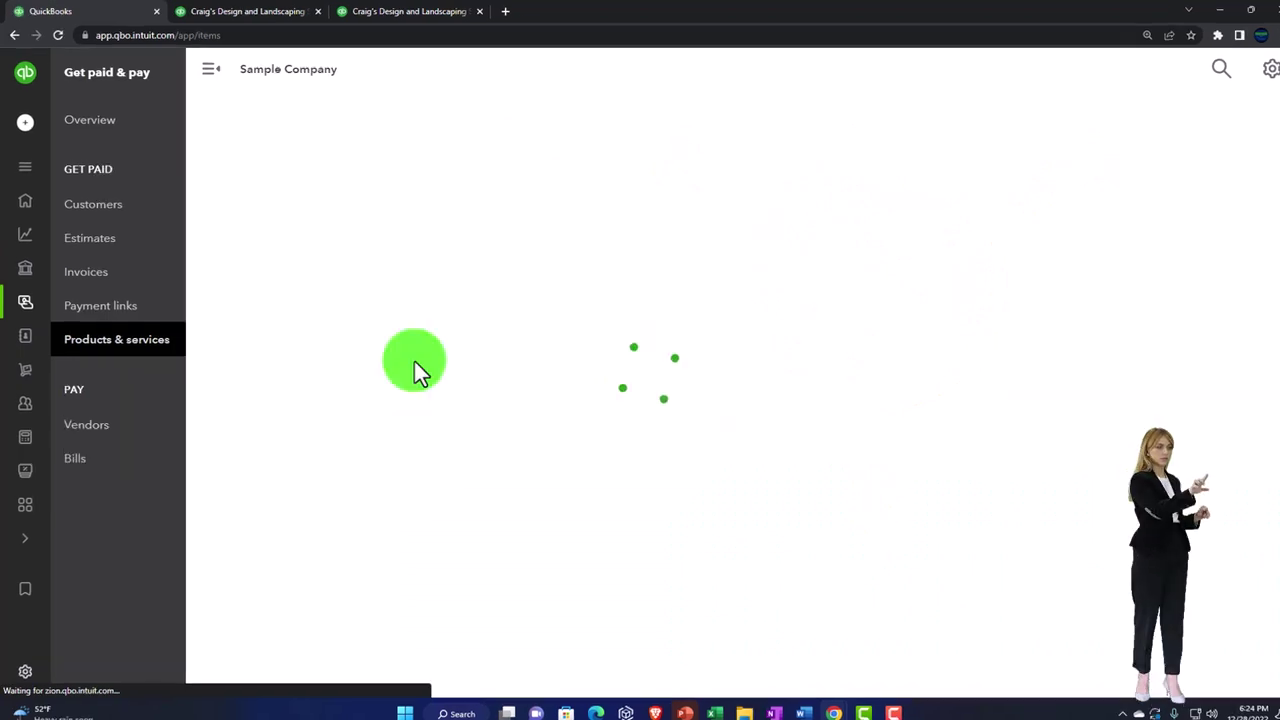
click(25, 313)
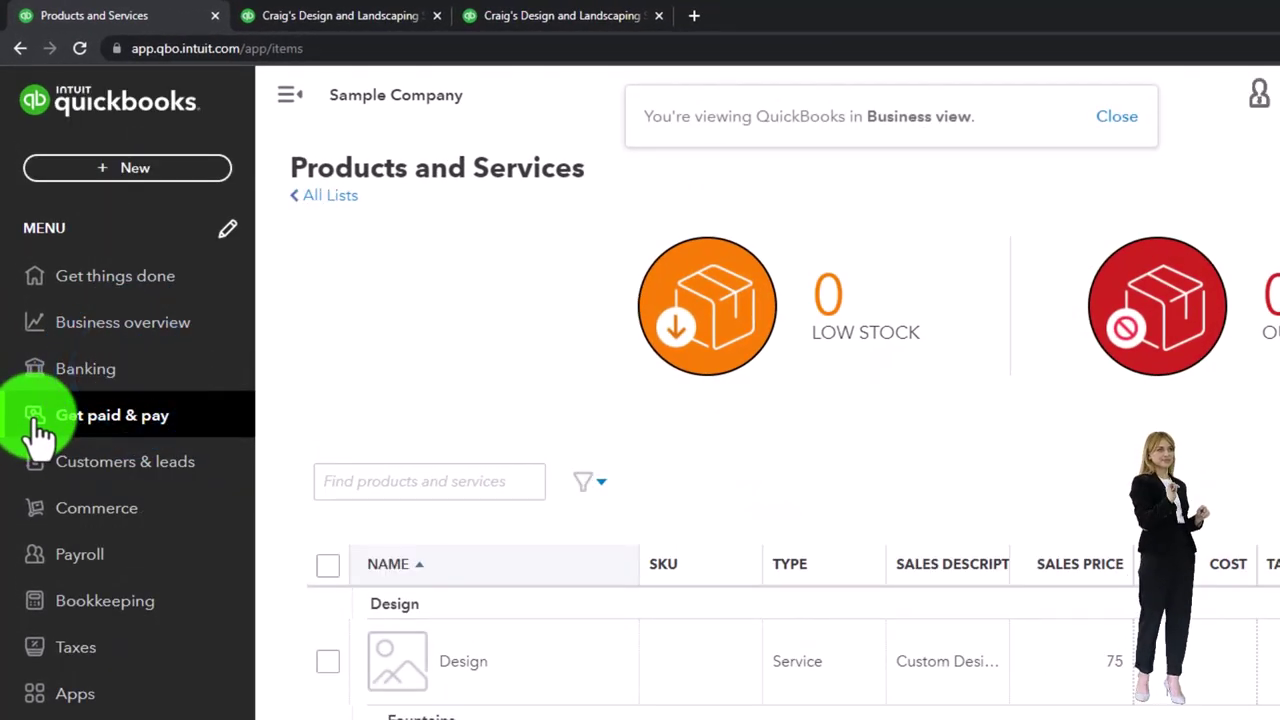
click(37, 420)
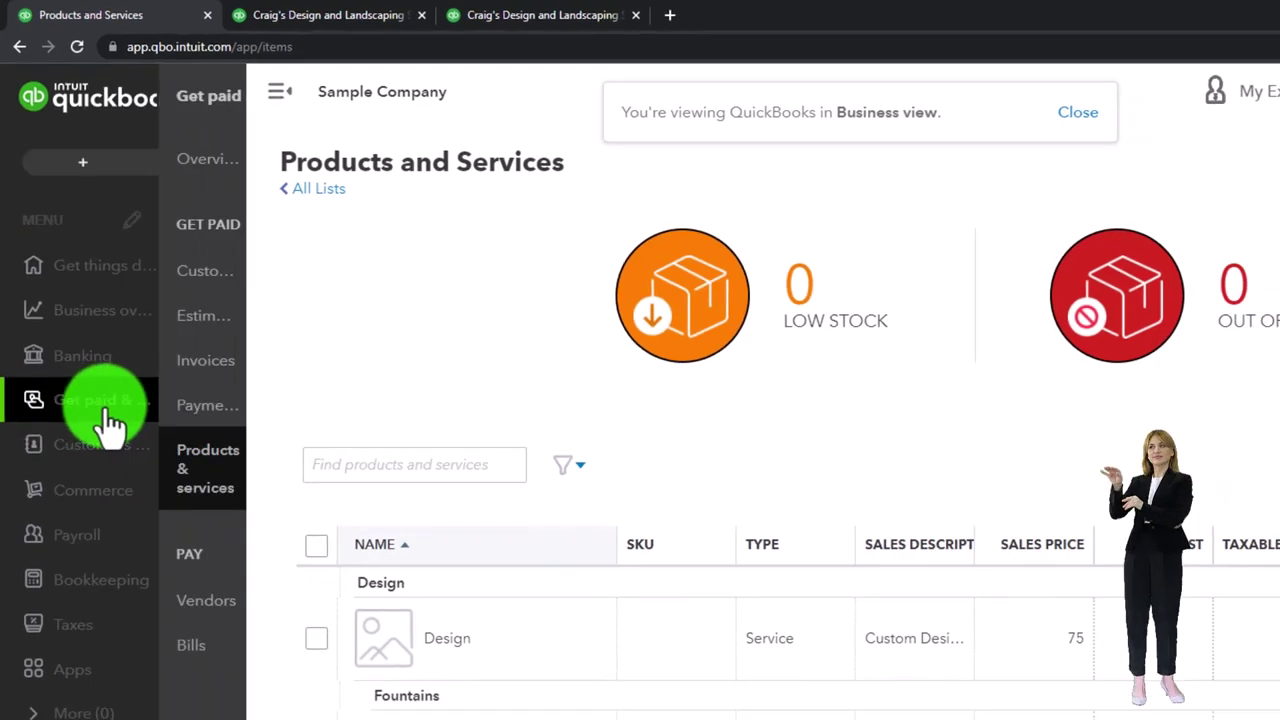
click(122, 430)
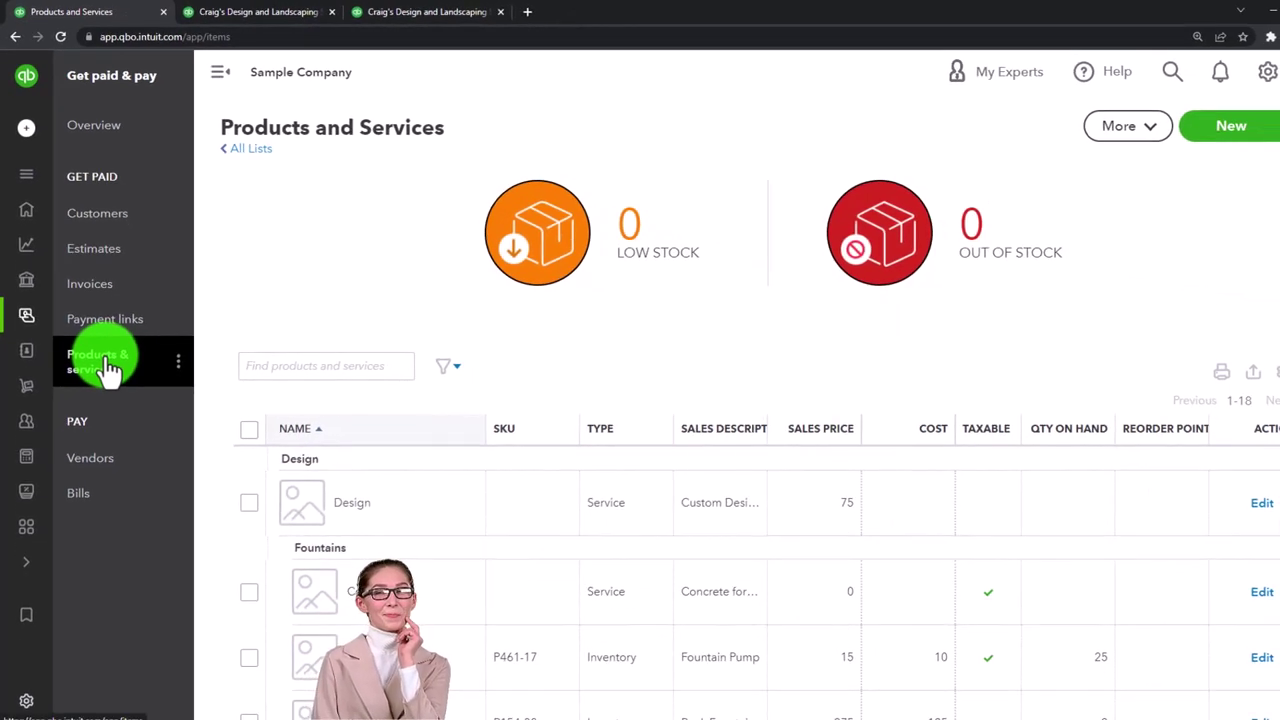
Step: Switch to OneNote and examine the flowchart of vendor, customer, employee, company and banking transaction forms
click(57, 133)
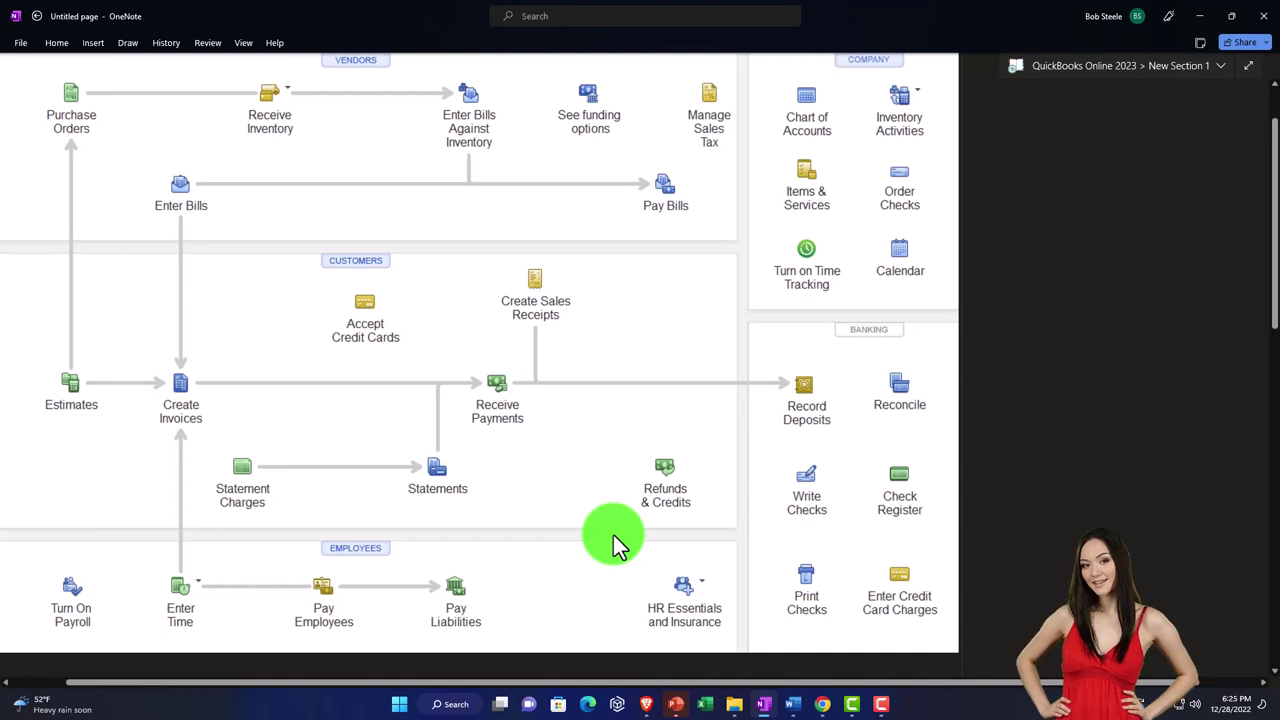
scroll(586, 686, left, 2)
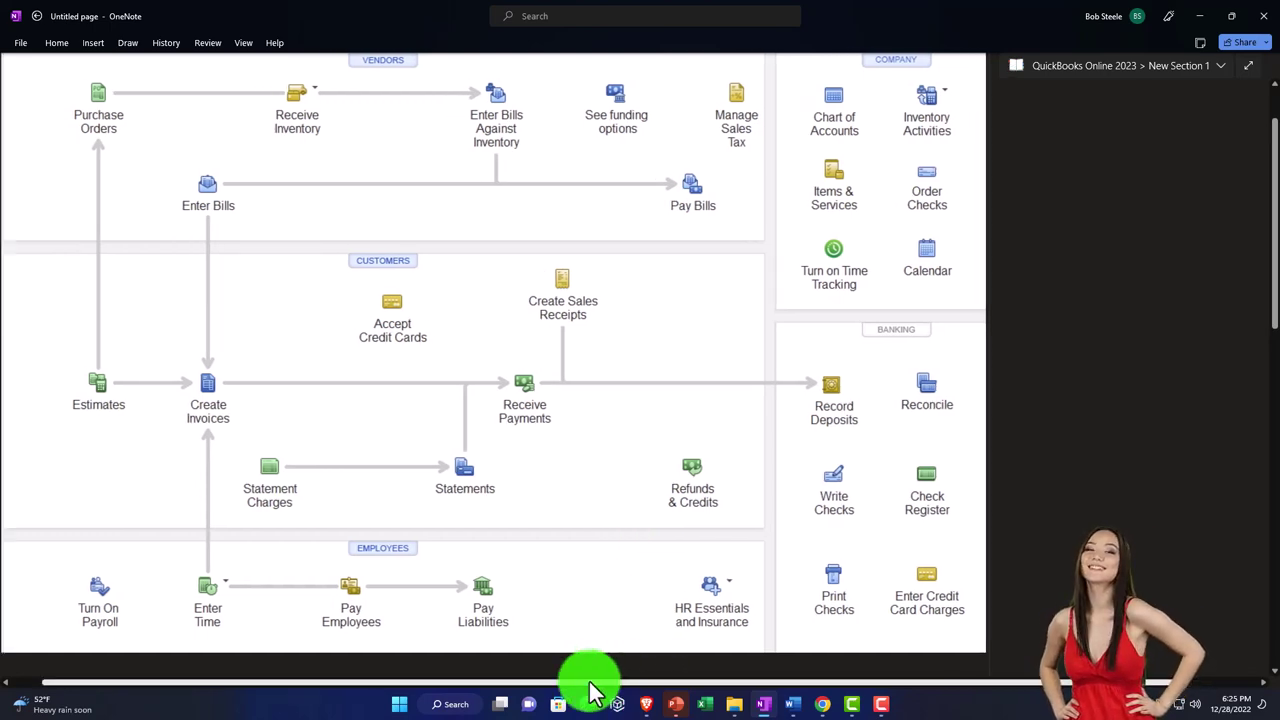
scroll(418, 545, up, 2)
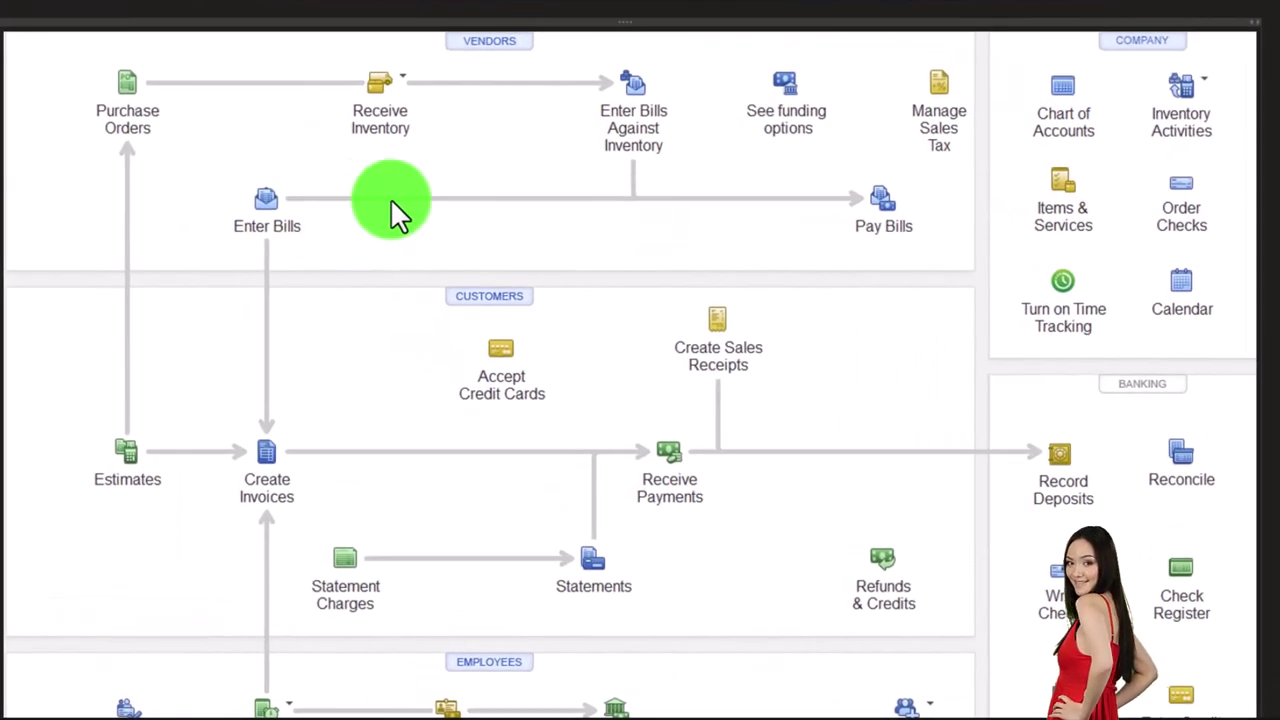
click(534, 197)
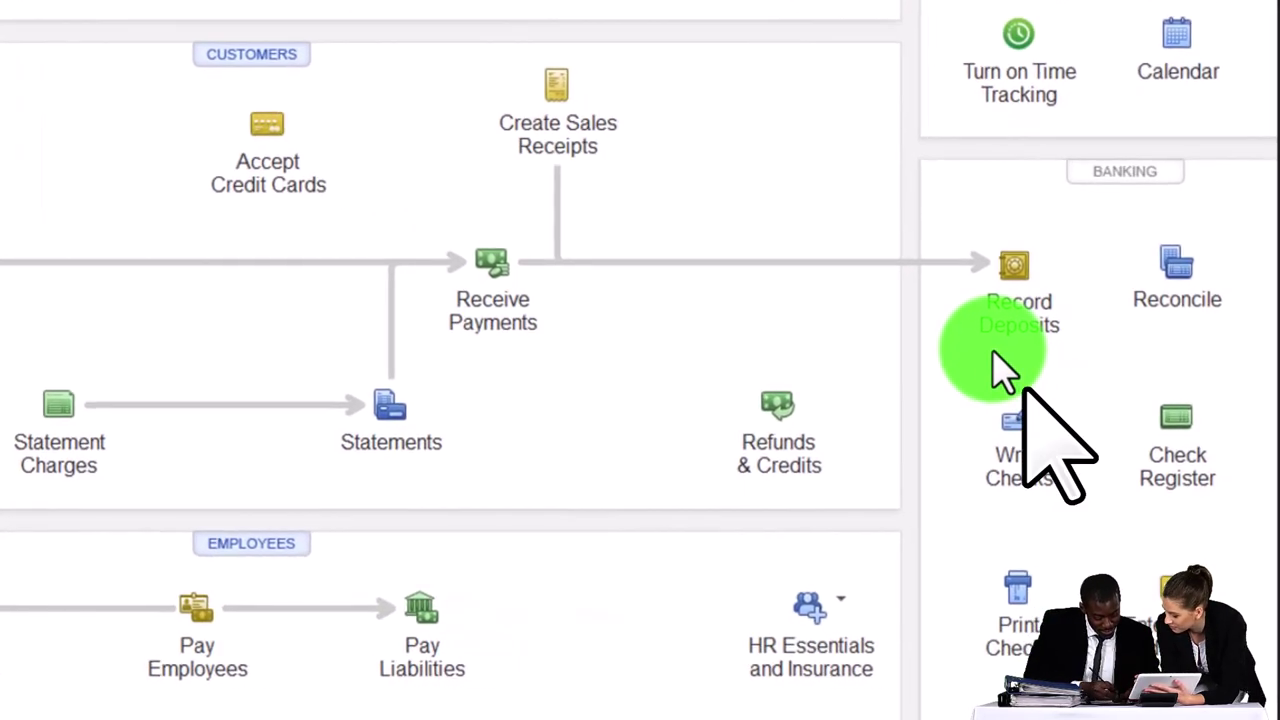
click(993, 356)
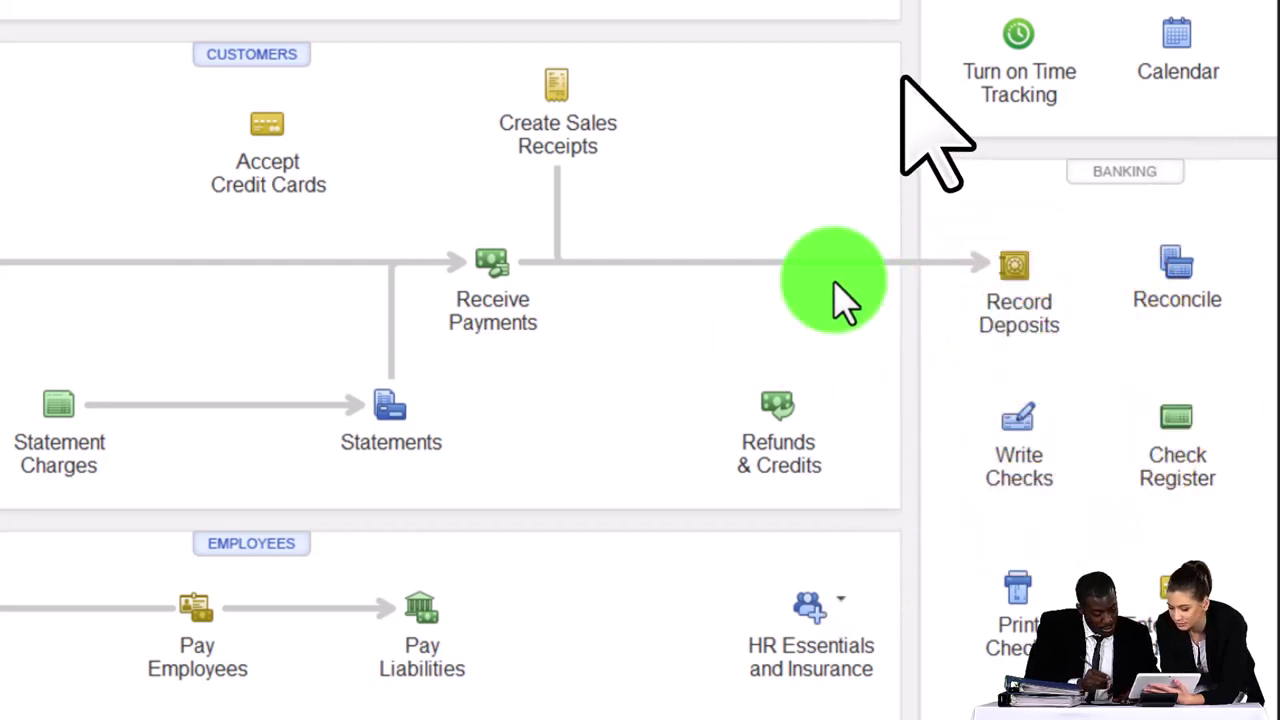
click(627, 178)
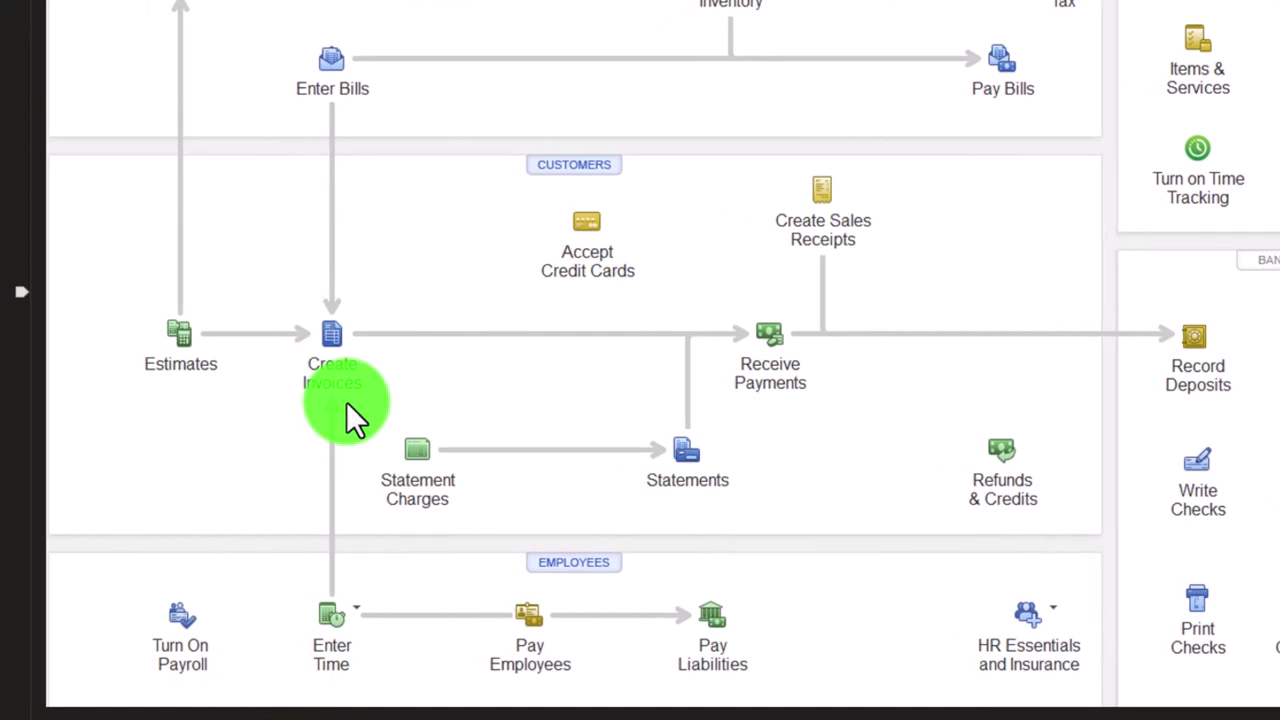
click(346, 402)
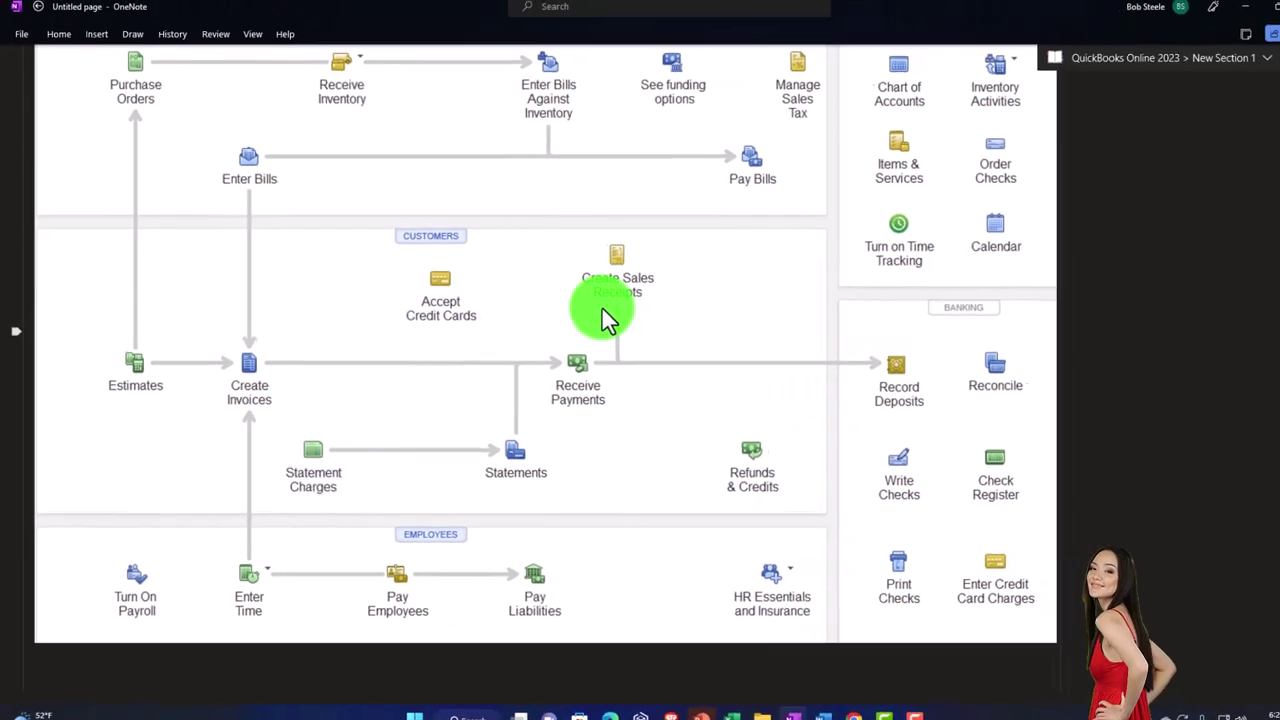
click(679, 312)
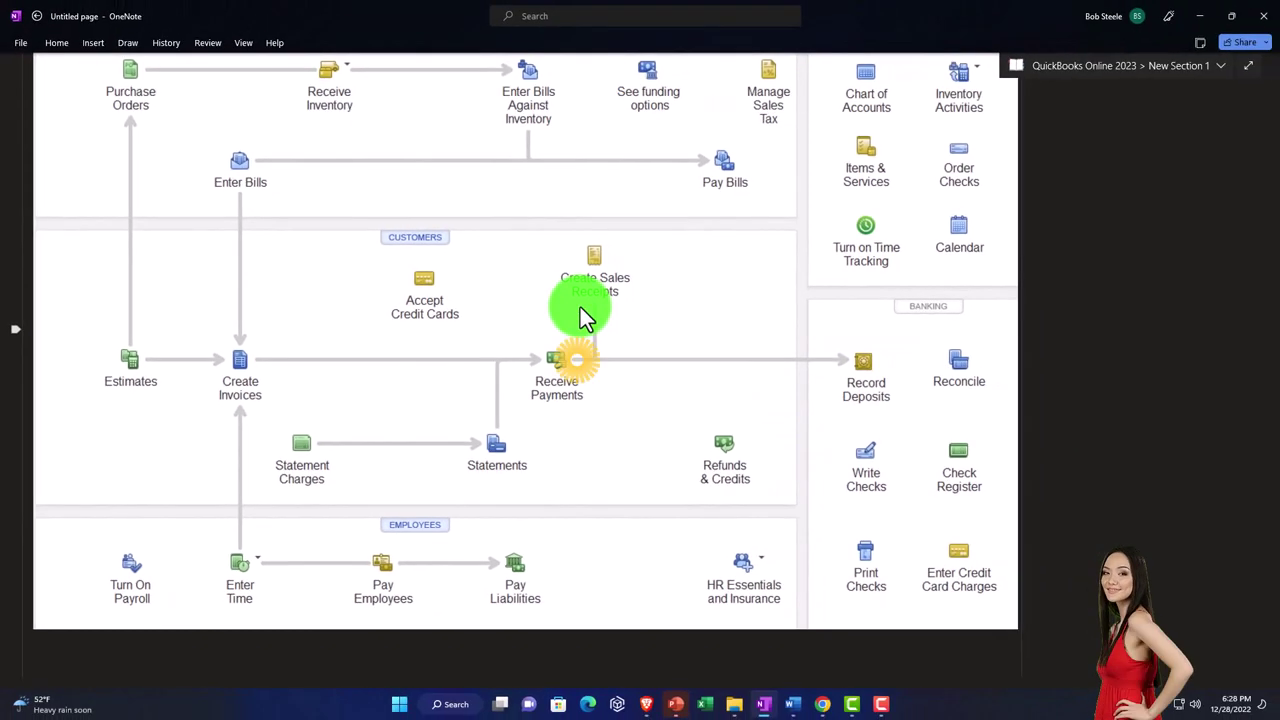
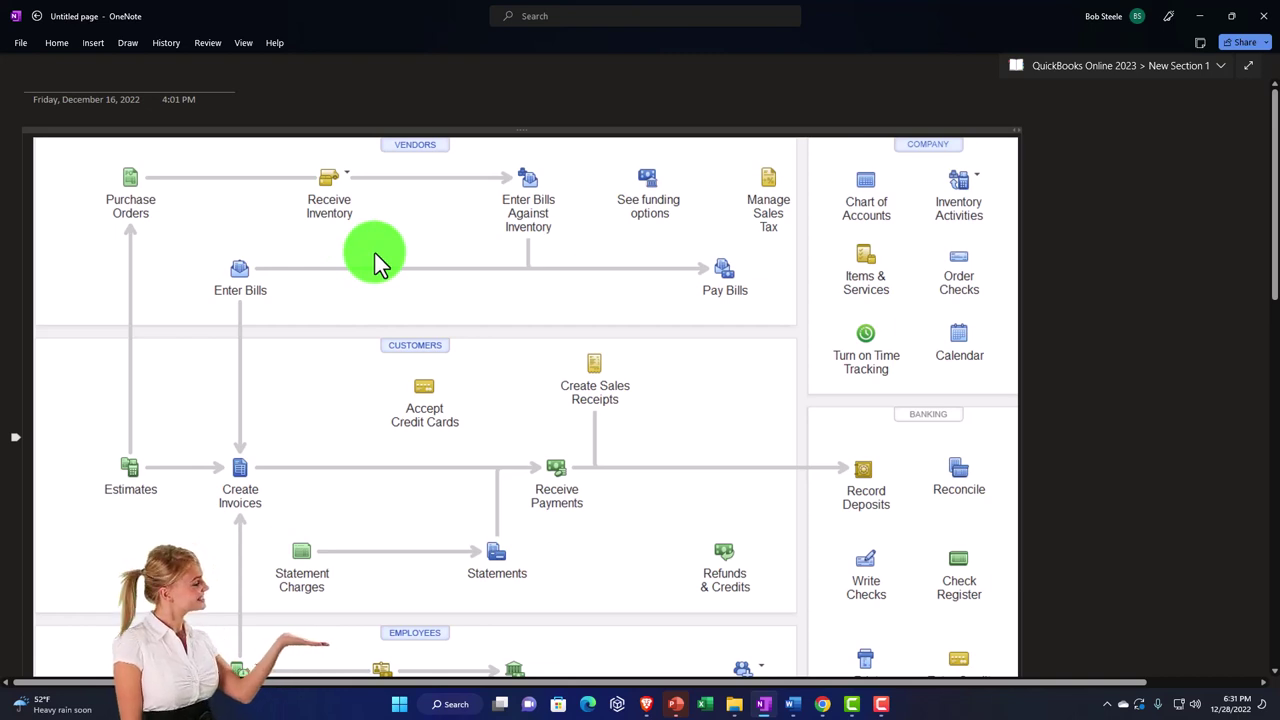
click(375, 253)
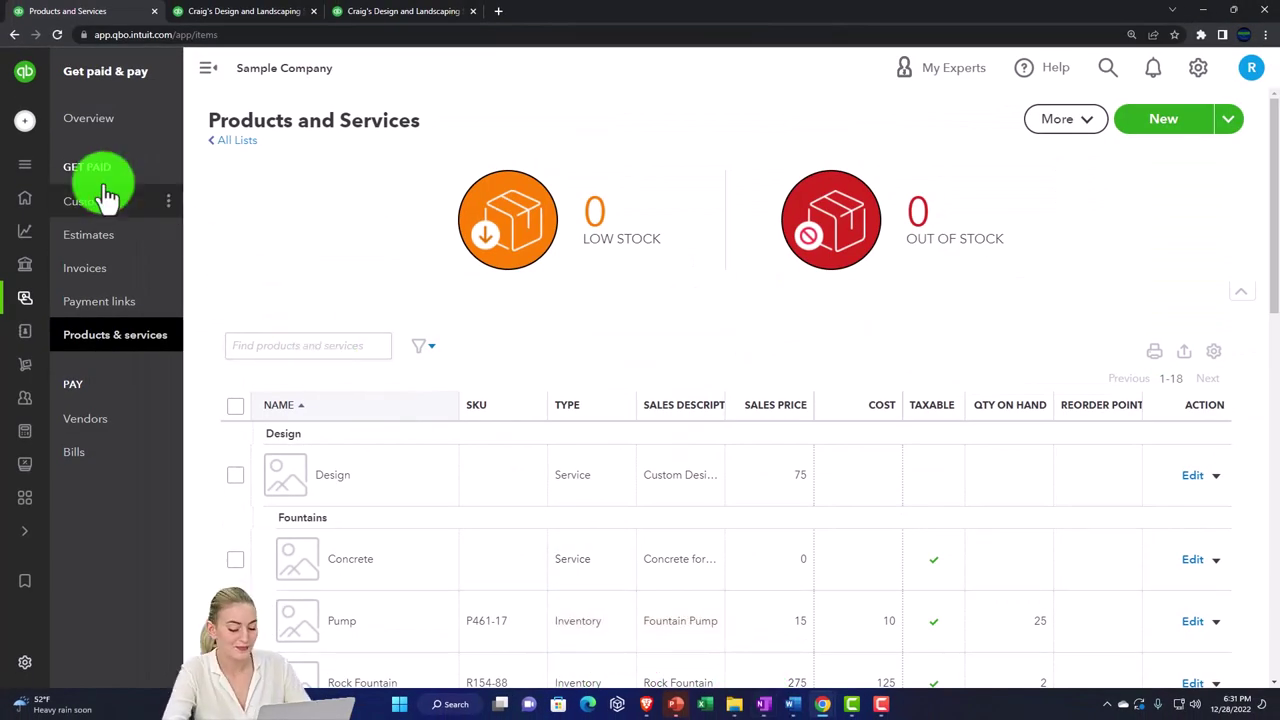
Step: Open a new invoice form, view its product and service choices, and leave without saving
click(27, 128)
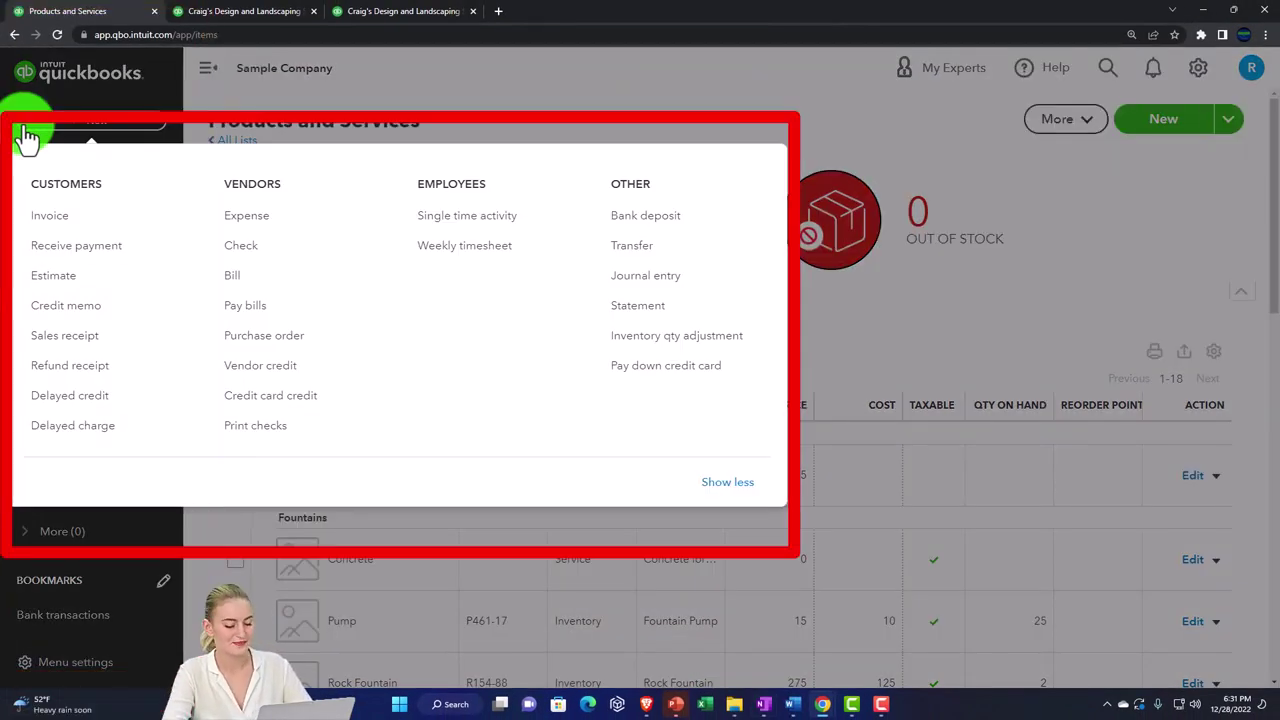
click(54, 218)
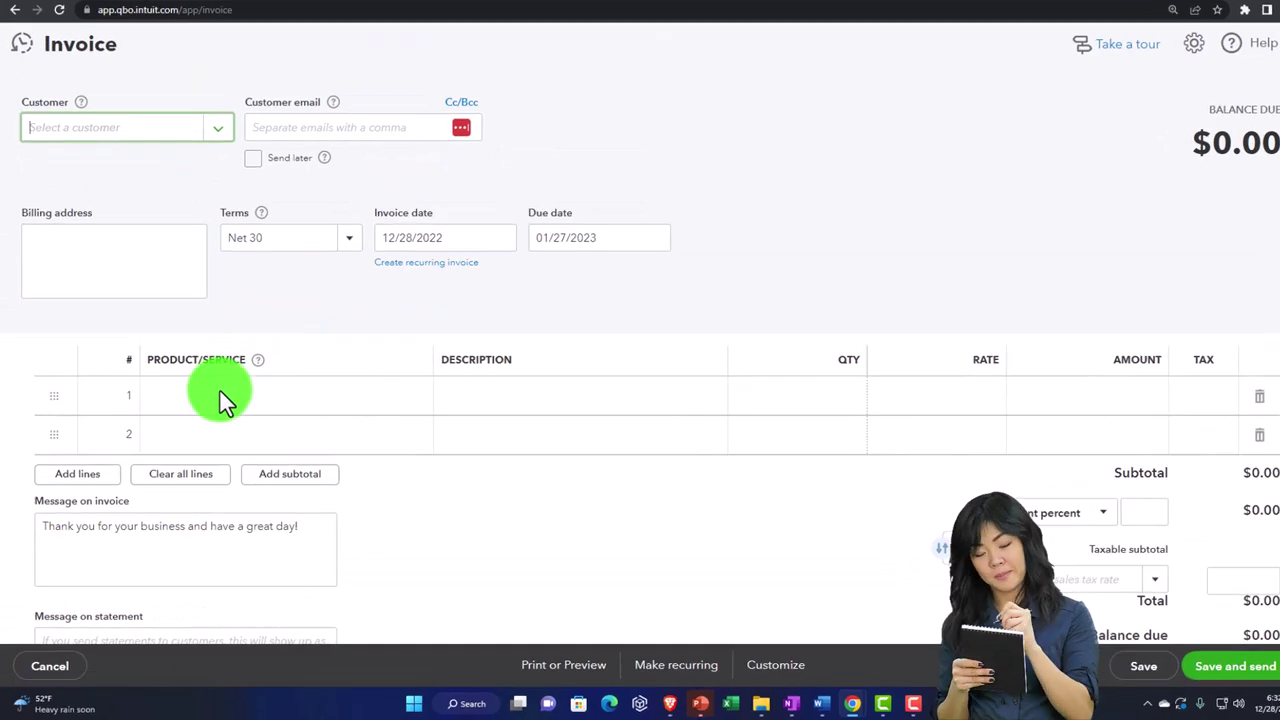
click(320, 360)
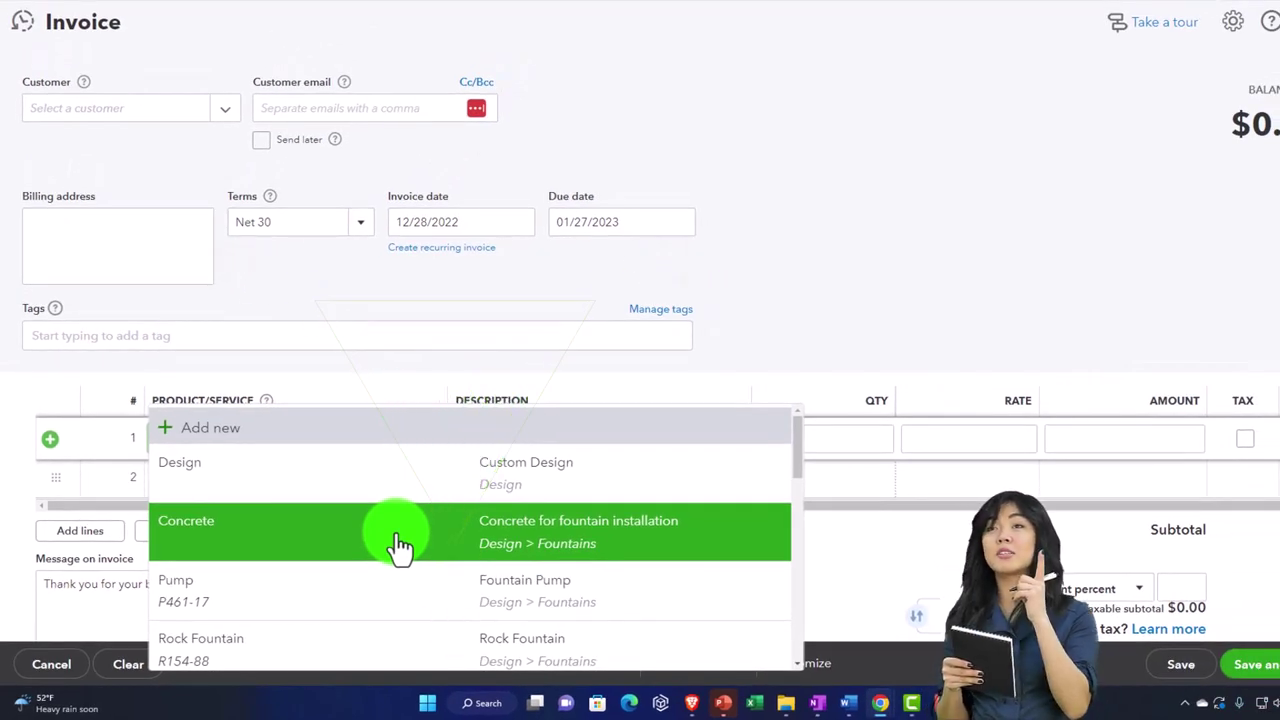
click(1258, 68)
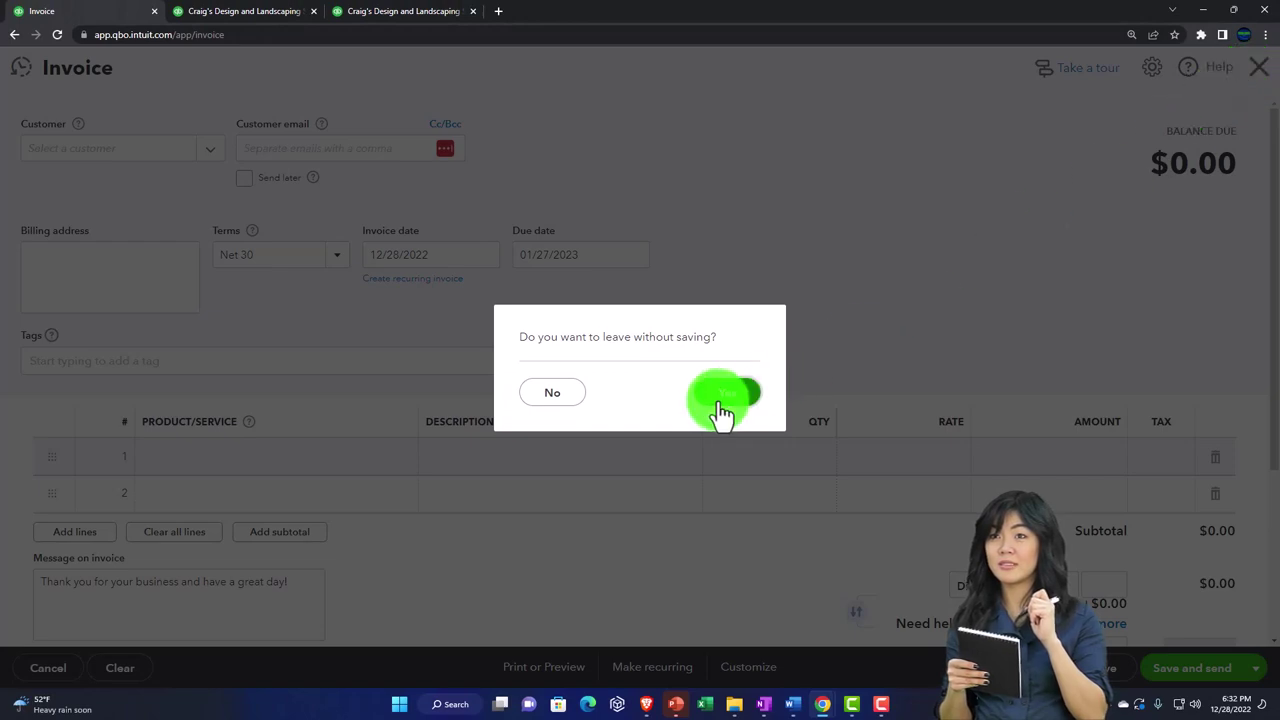
click(720, 400)
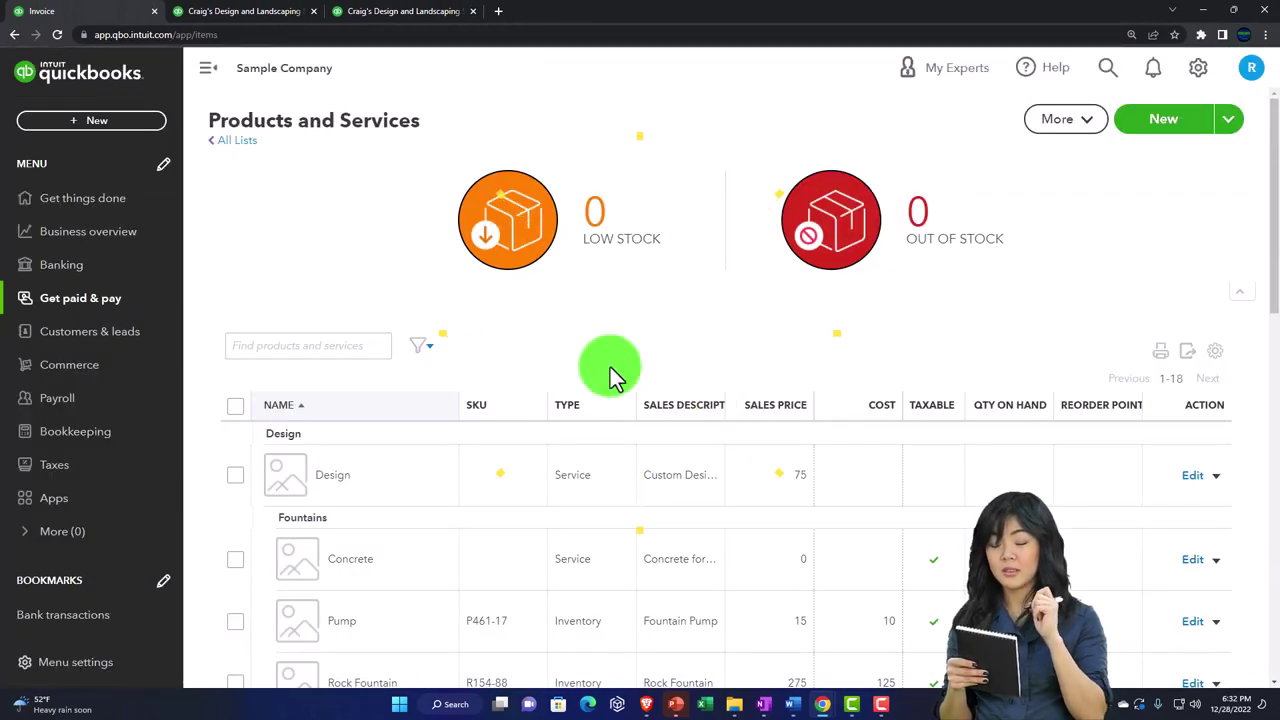
Step: Open a new bill form and view the expense accounts available in the first category line
click(92, 125)
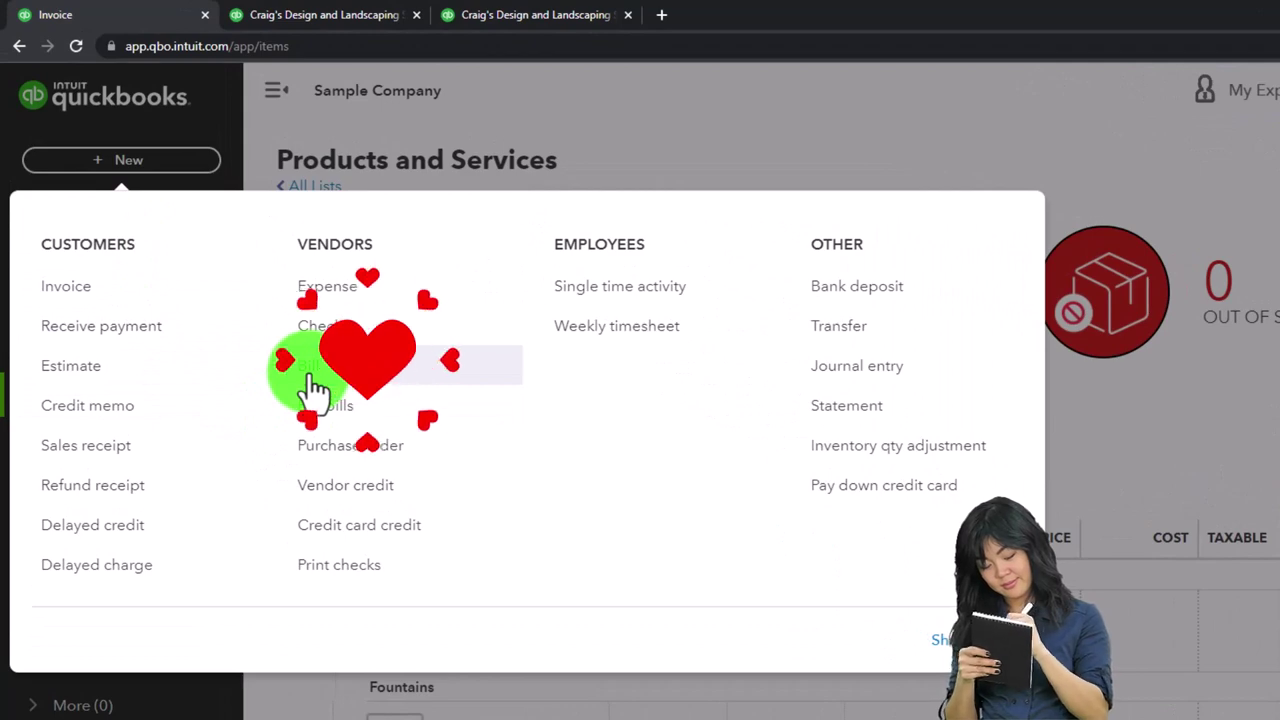
click(312, 380)
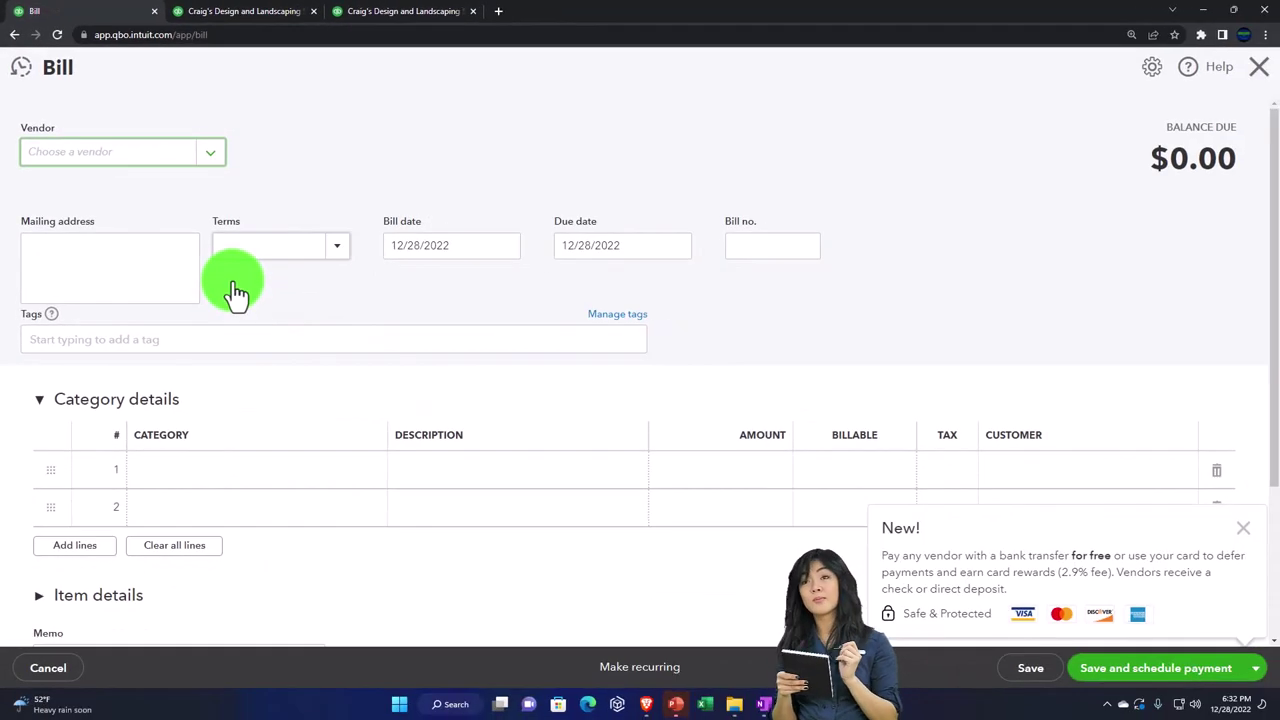
click(280, 490)
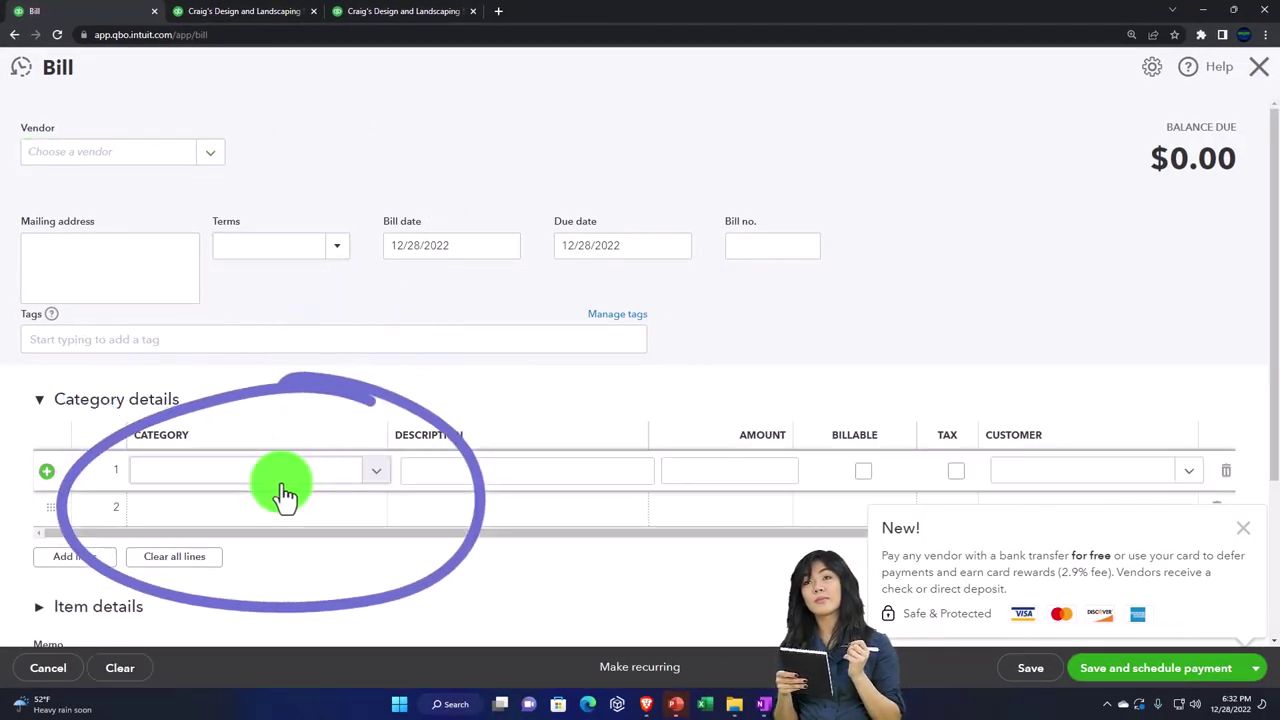
click(376, 478)
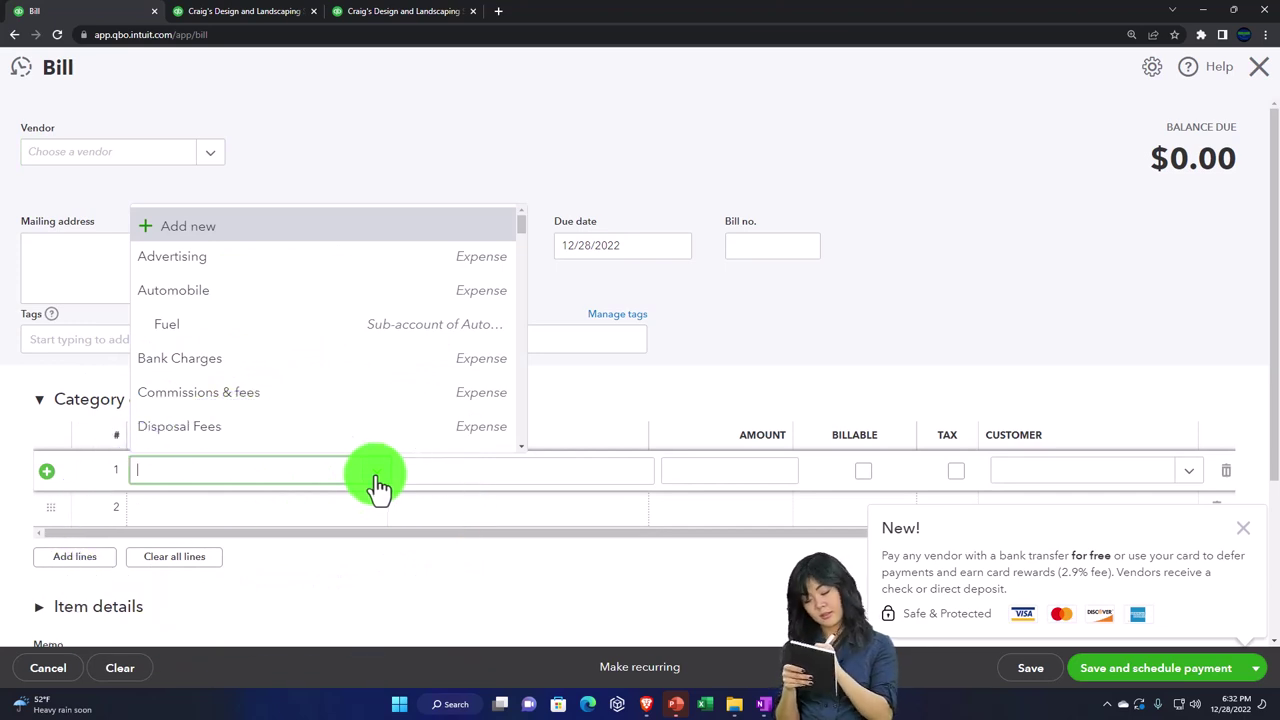
click(376, 484)
scroll(290, 505, down, 1)
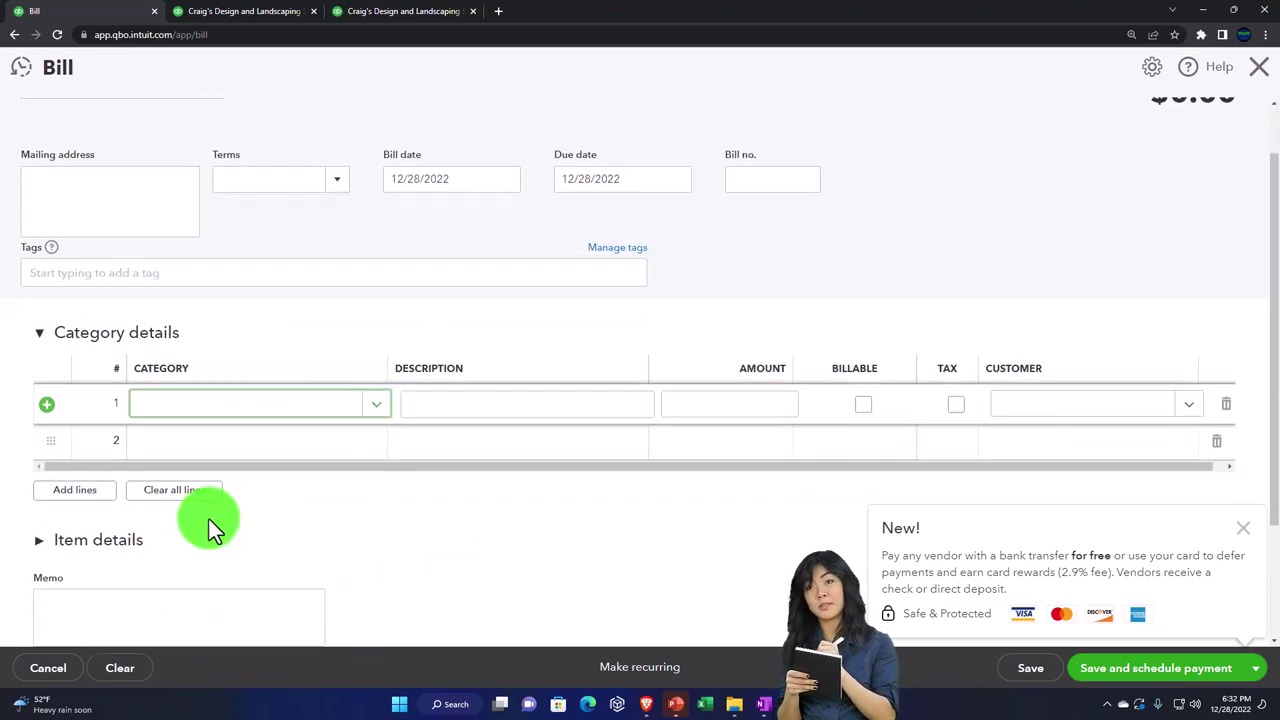
Step: Expand the bill's Item details, view the products available in its first line, and leave without saving
click(40, 550)
scroll(40, 555, down, 3)
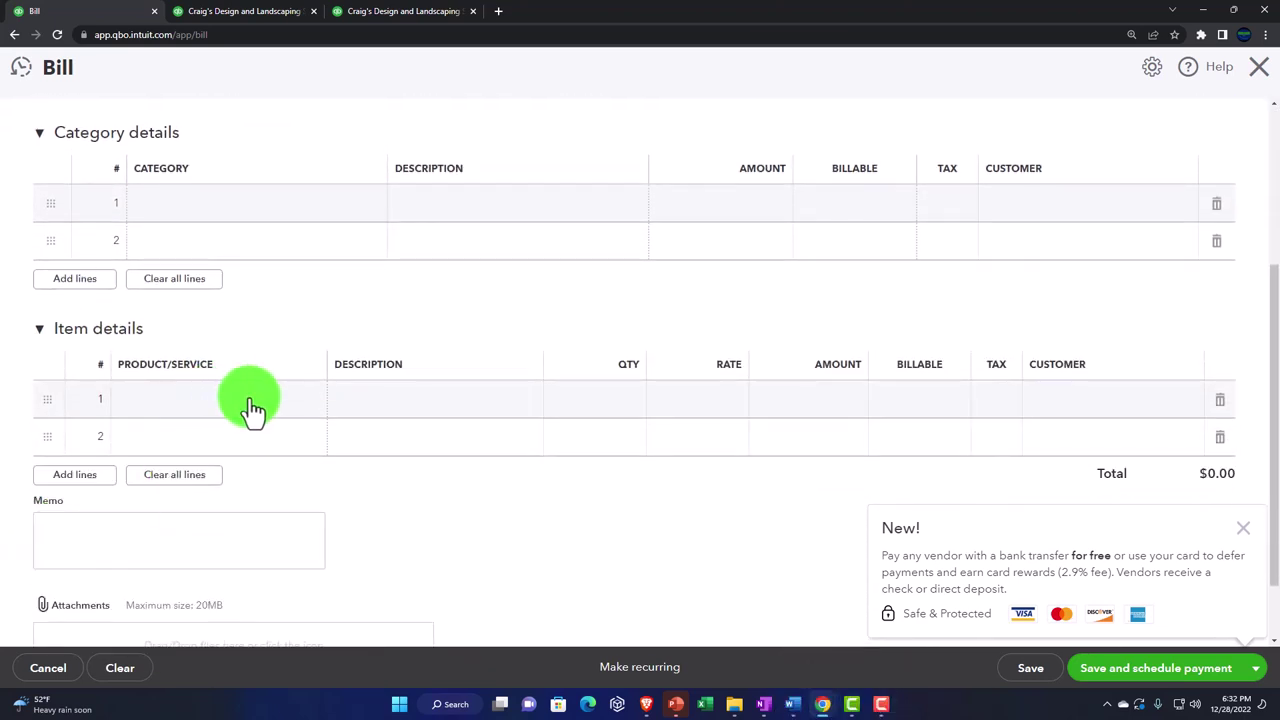
click(305, 409)
click(315, 401)
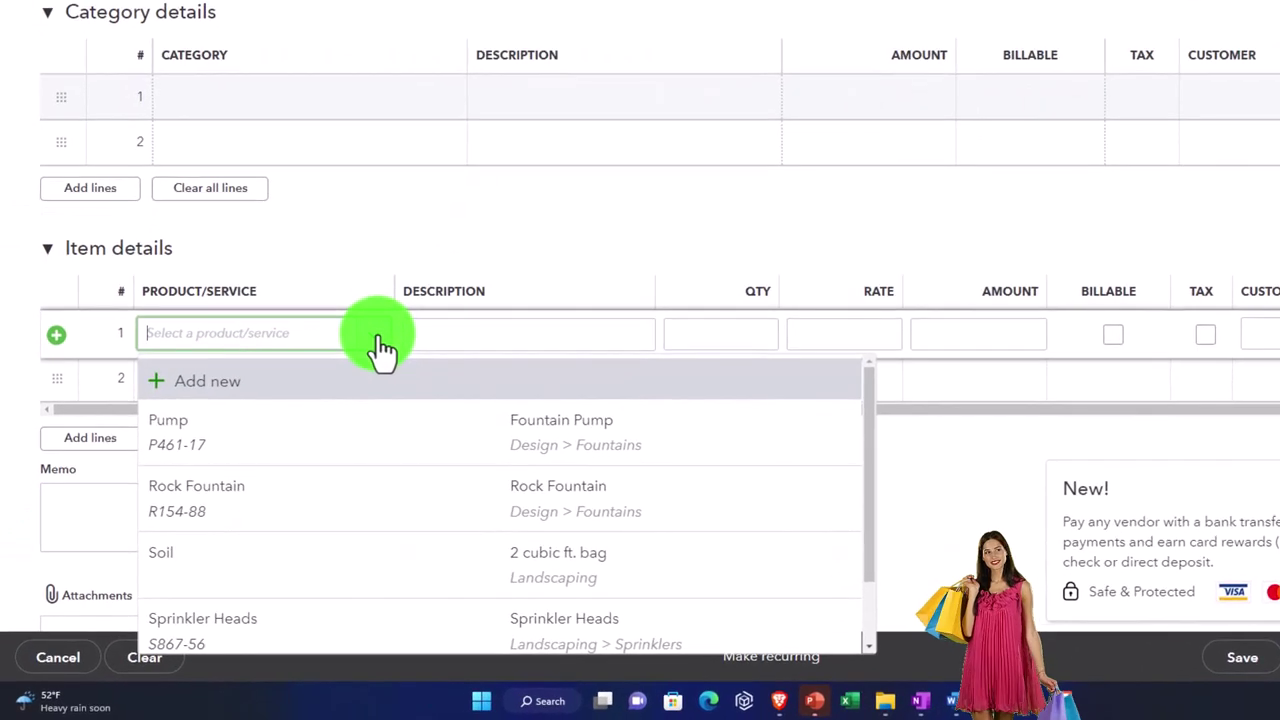
click(378, 348)
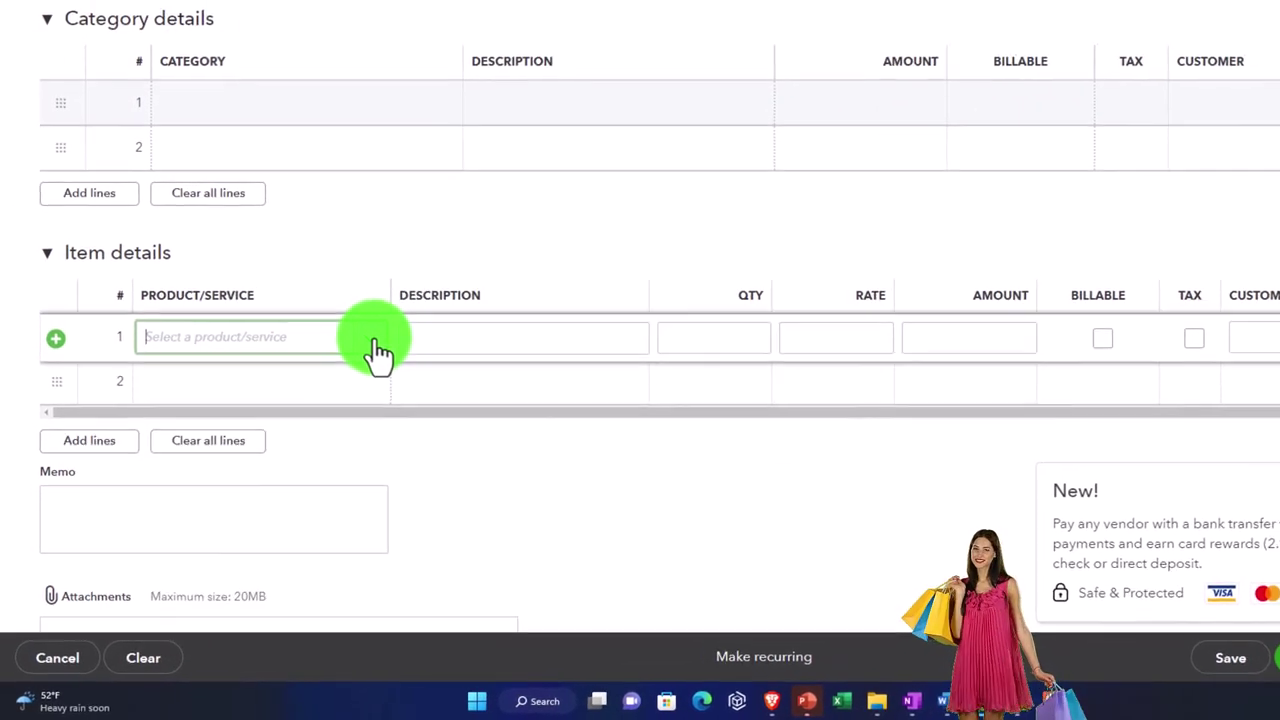
click(1248, 80)
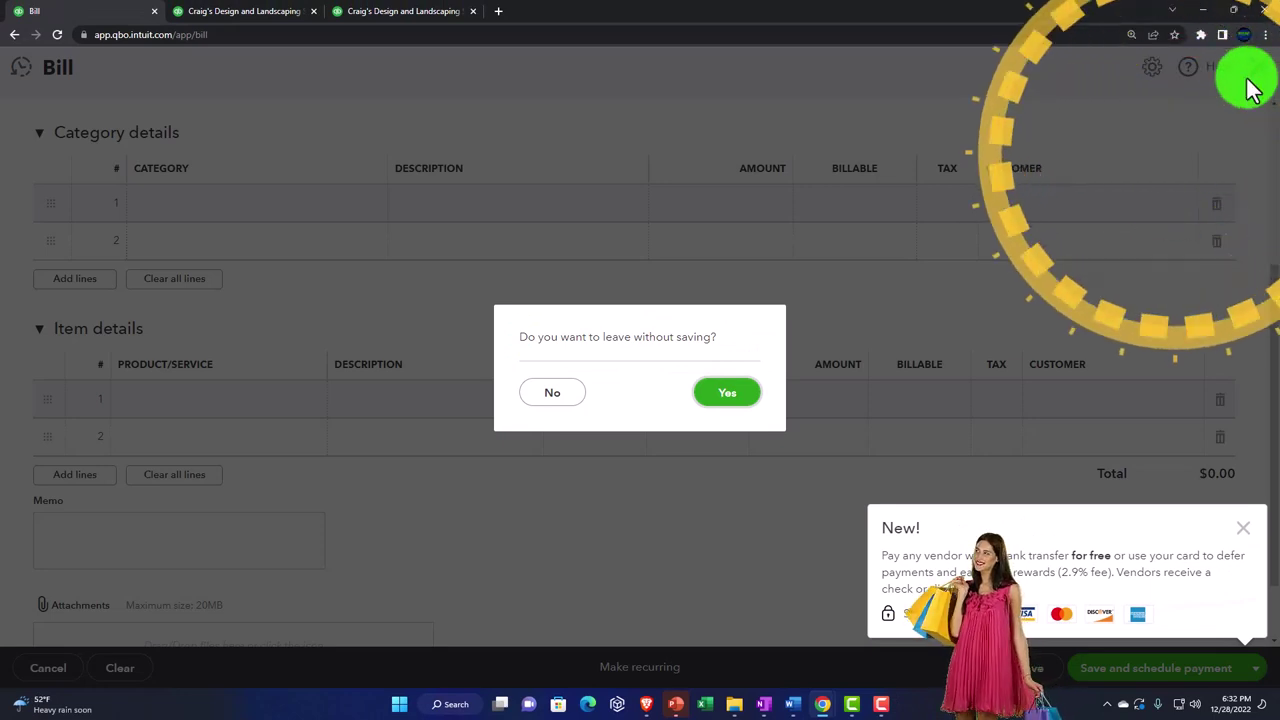
click(736, 394)
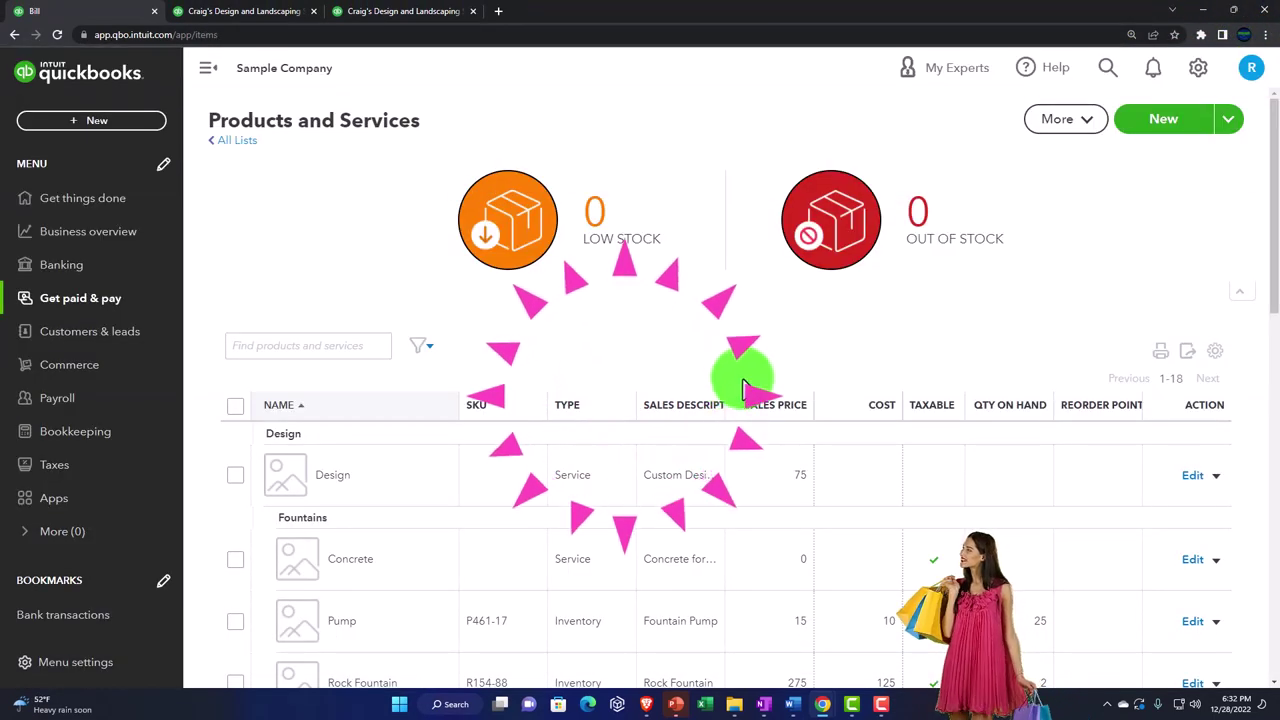
Step: Switch back to Accountant view and collapse the navigation pane on the Products and Services page
click(1198, 70)
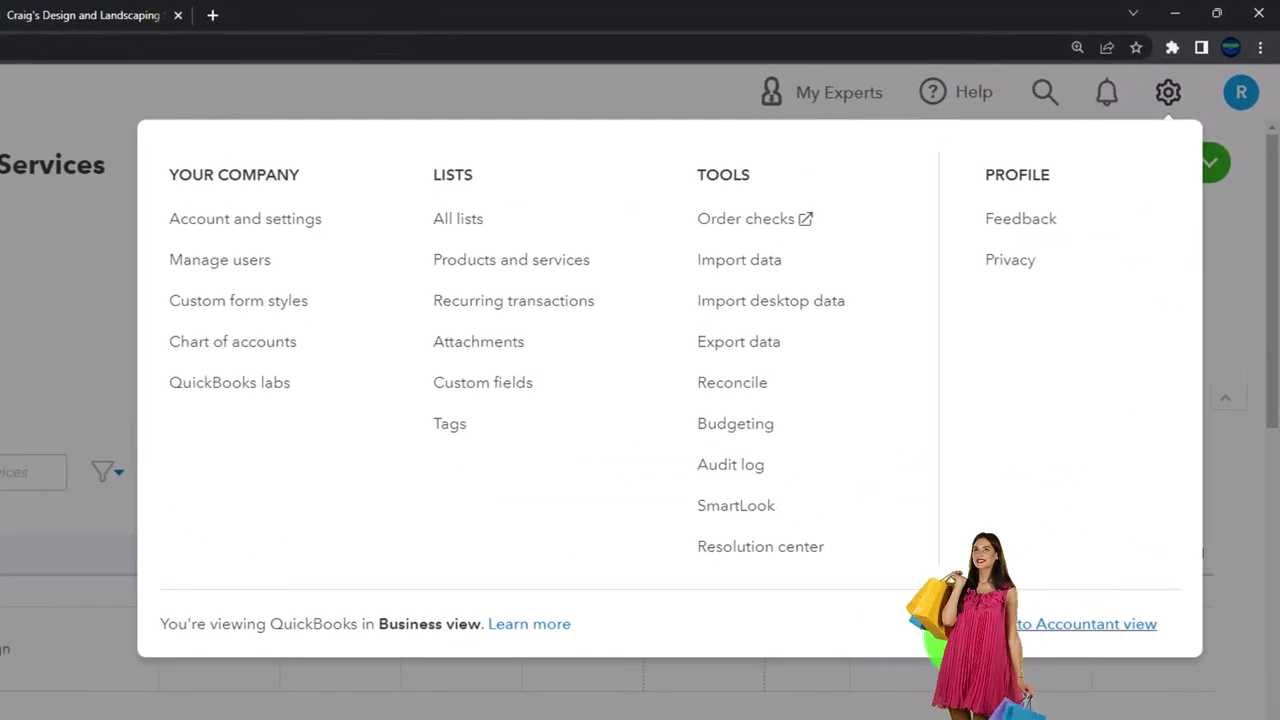
click(1028, 645)
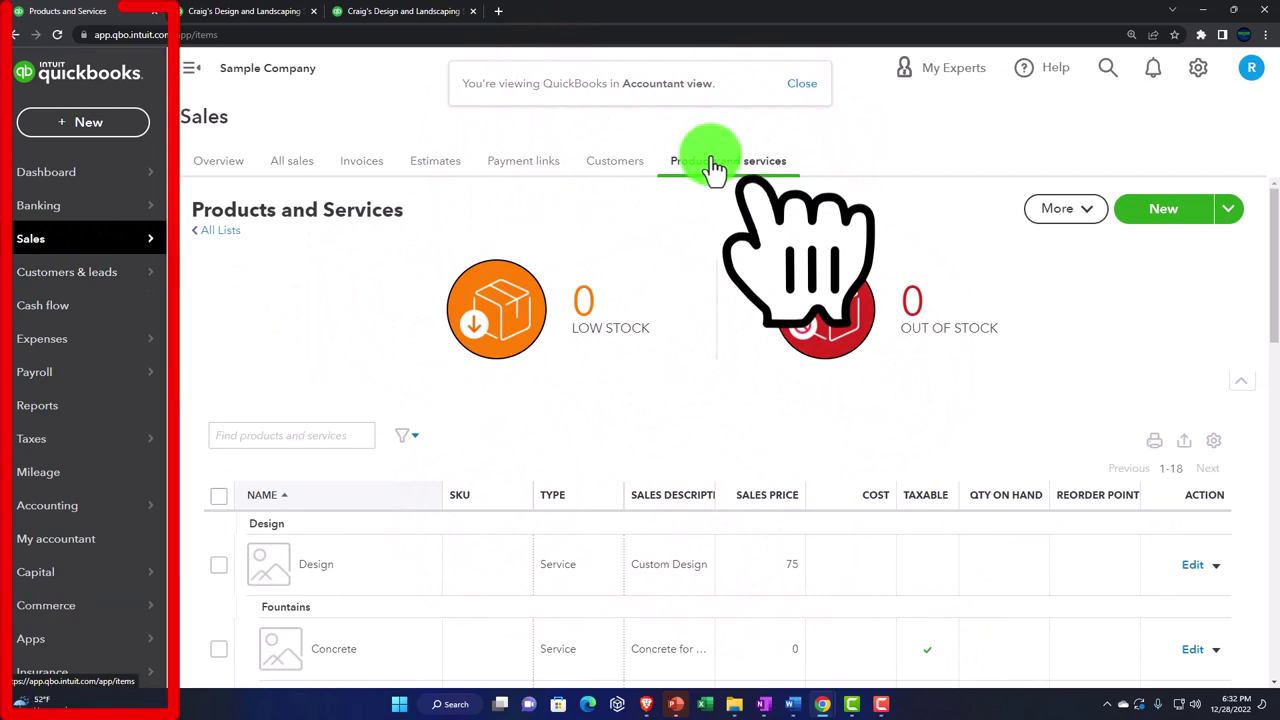
click(191, 68)
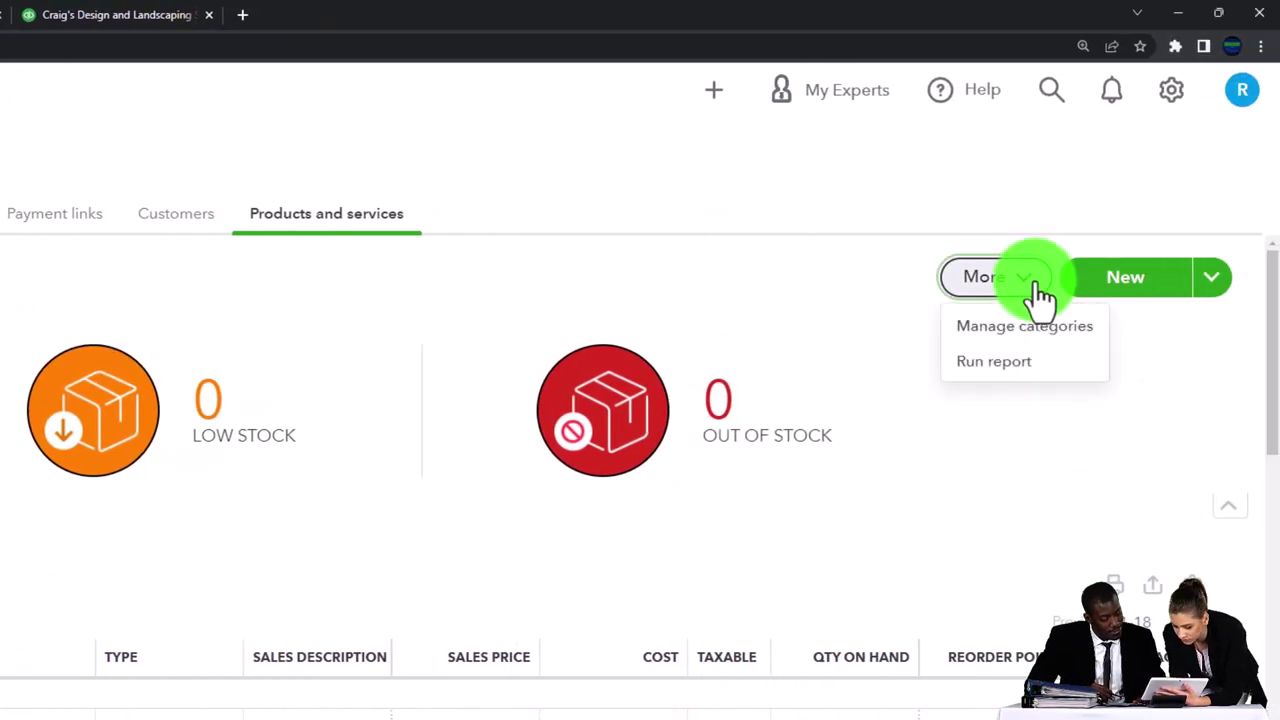
Step: View the import option for new products and the additional options for managing categories and running a report
click(1212, 282)
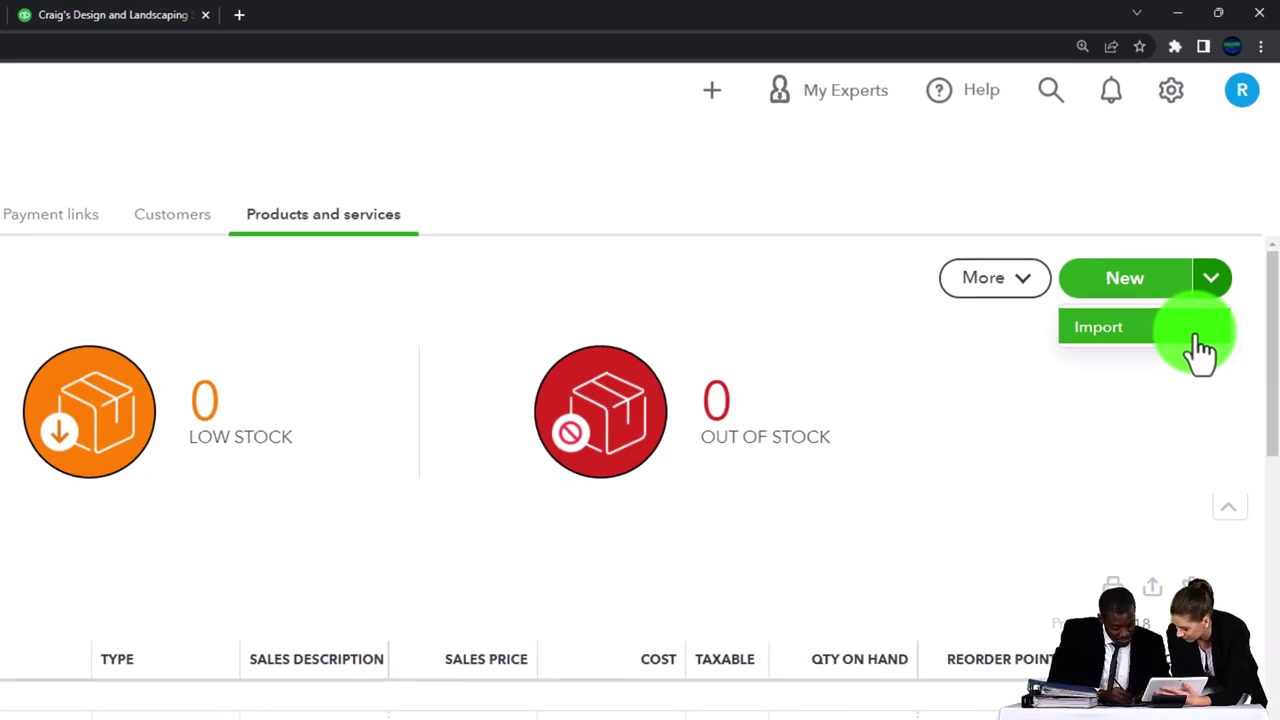
click(1120, 277)
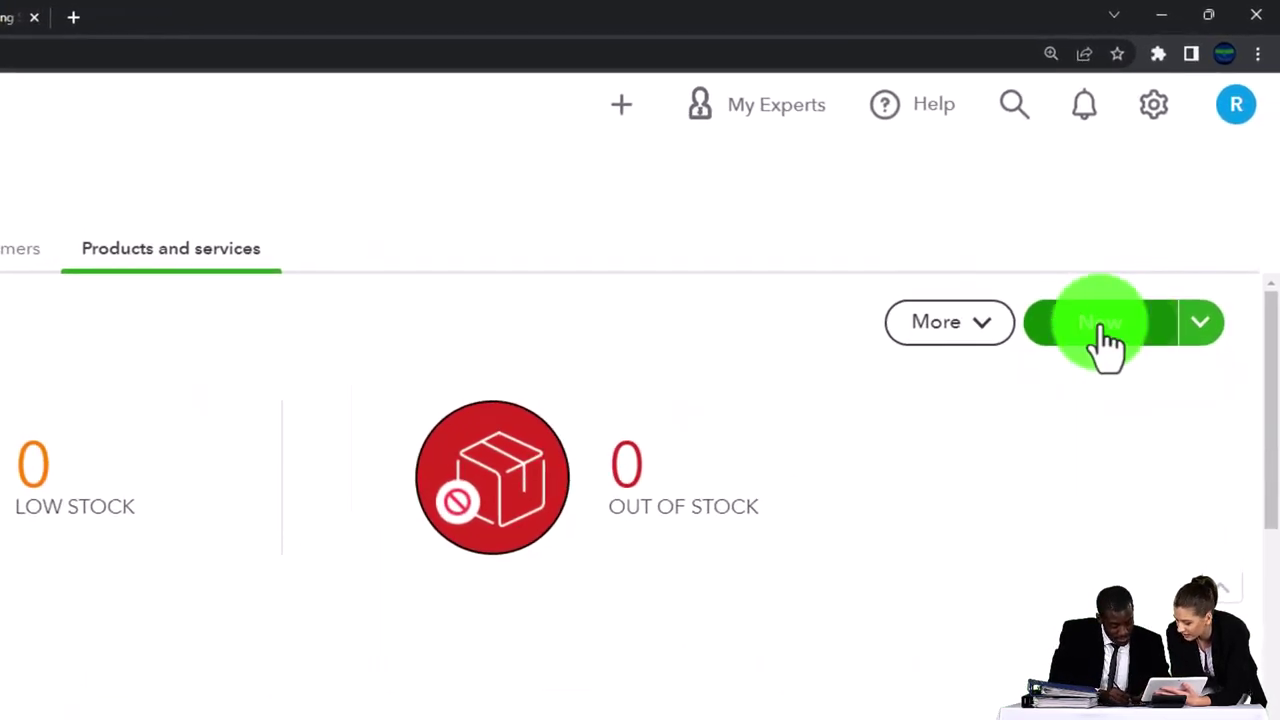
click(1000, 337)
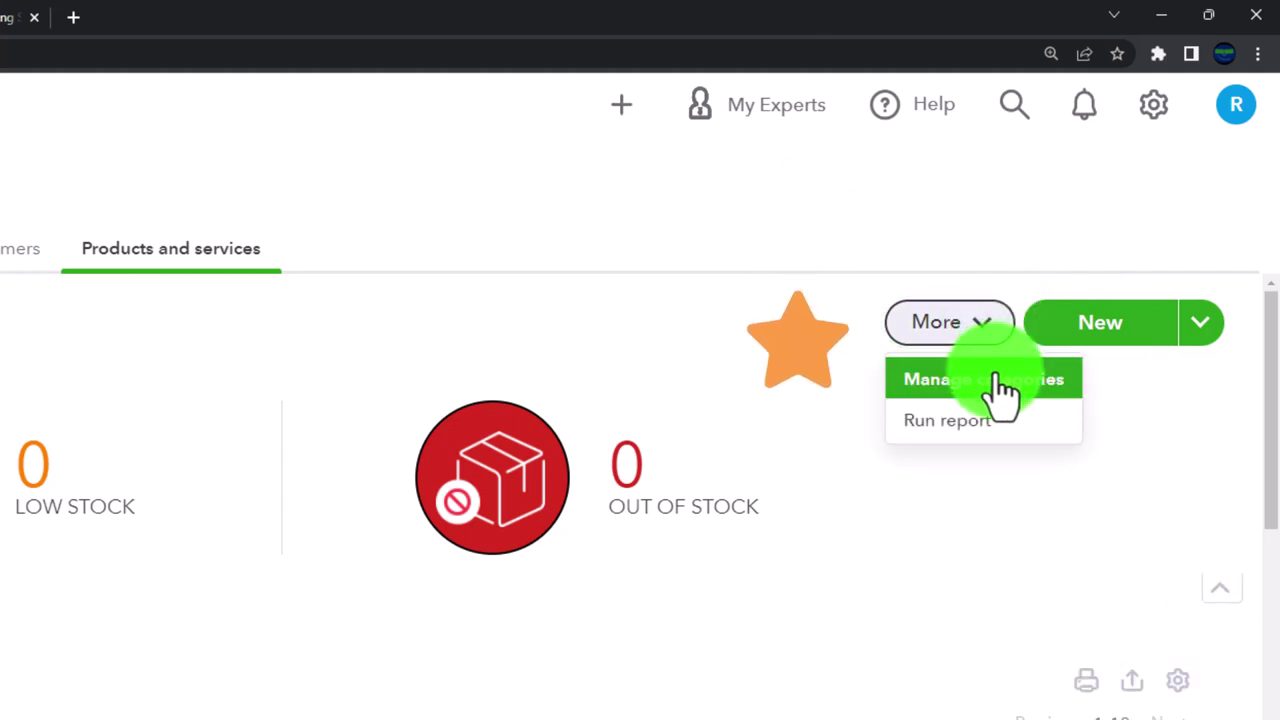
click(820, 400)
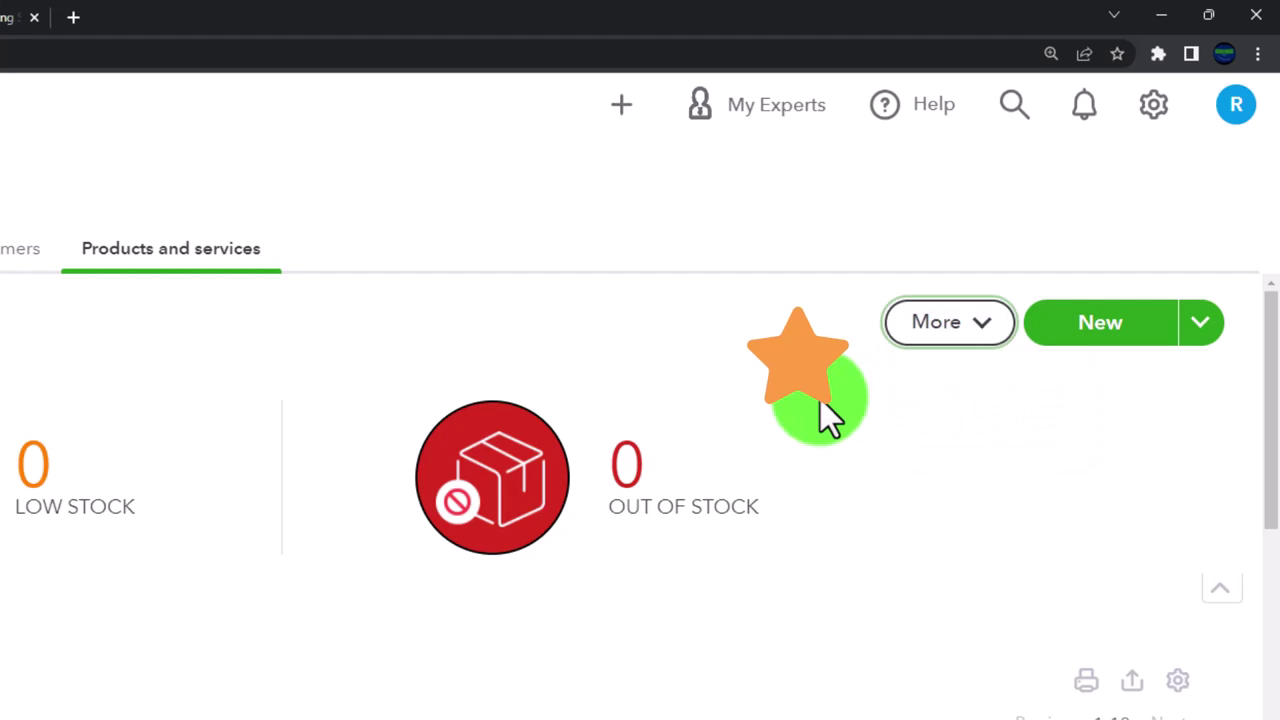
Step: Examine how the Products and Services list groups its items under categories and sub-categories
scroll(820, 400, down, 3)
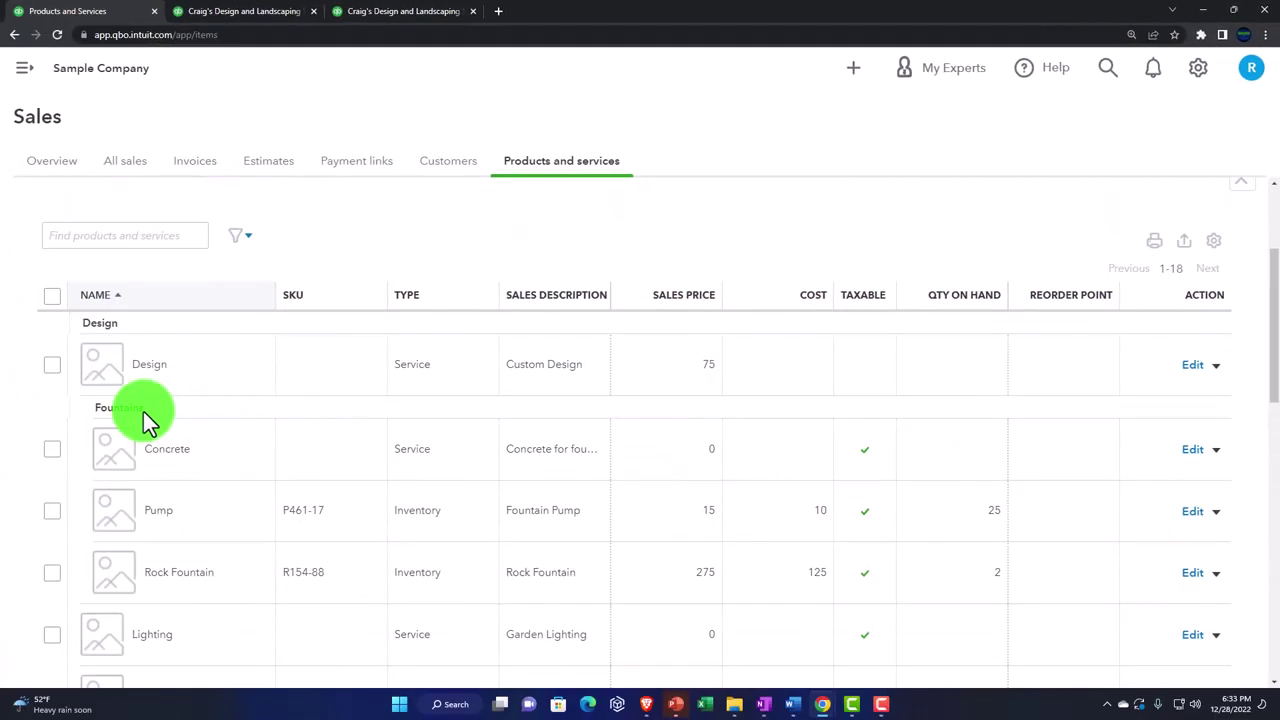
scroll(143, 411, down, 2)
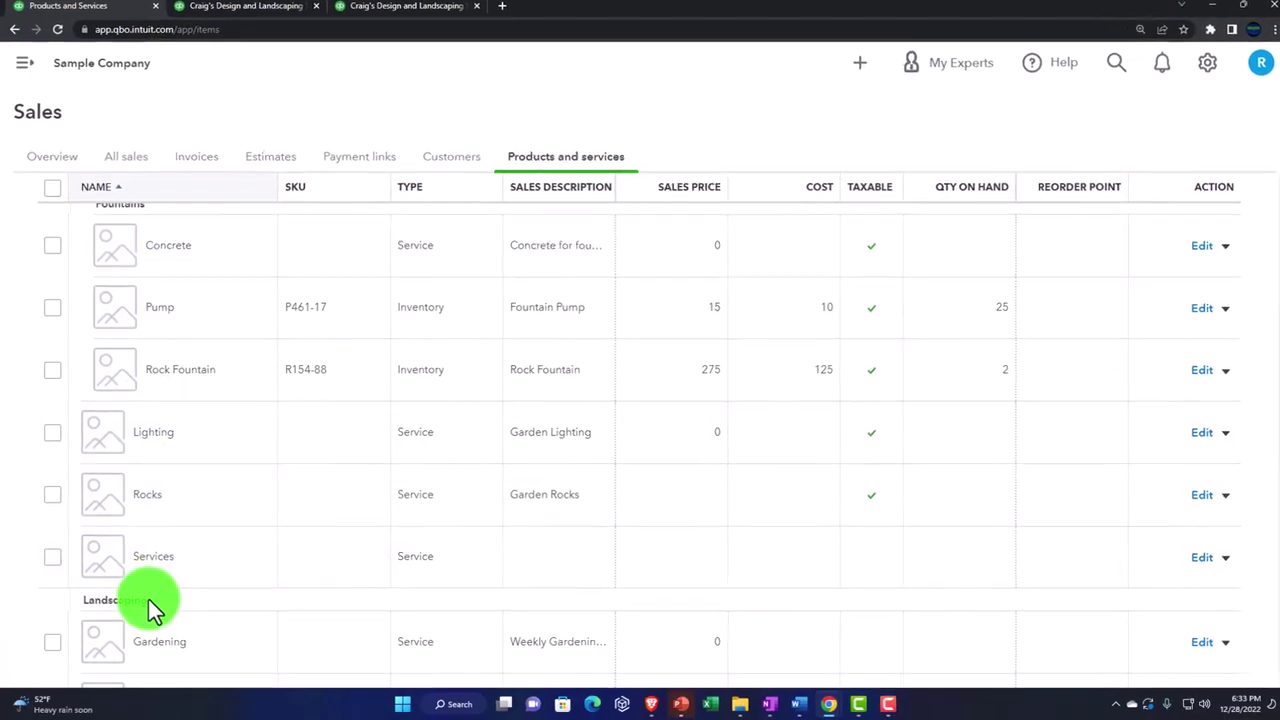
scroll(166, 592, down, 2)
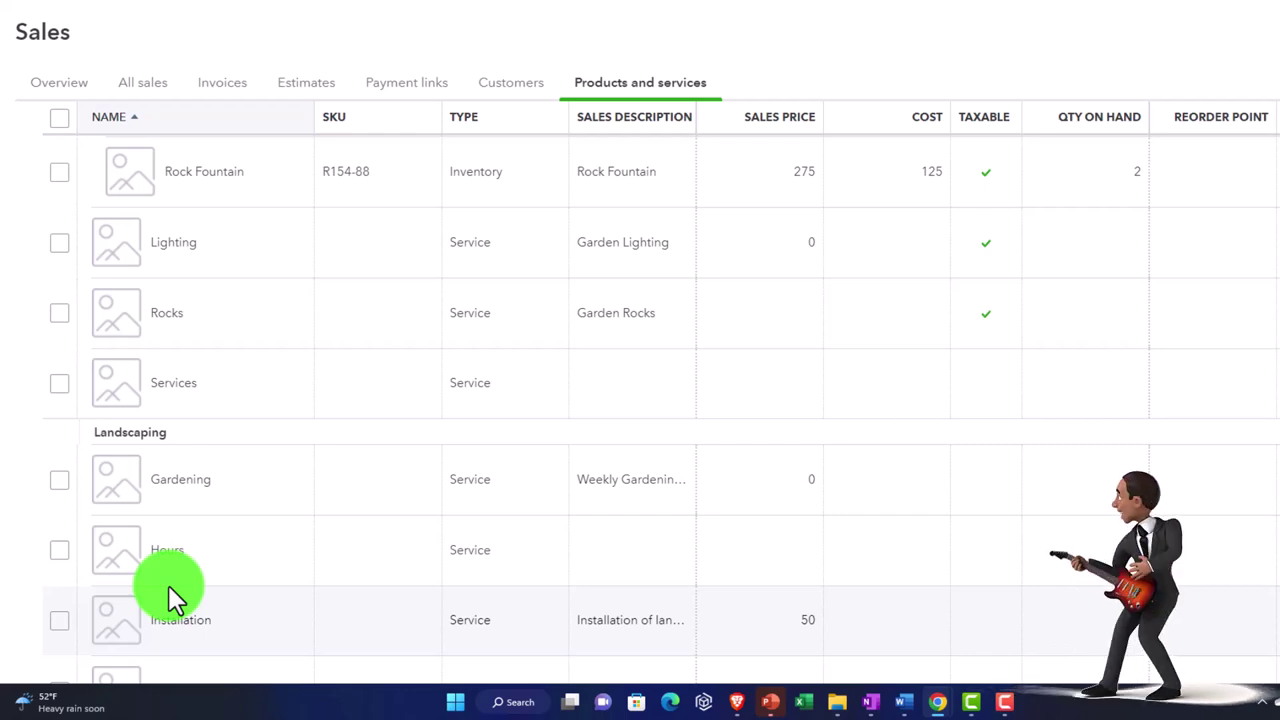
scroll(240, 567, up, 3)
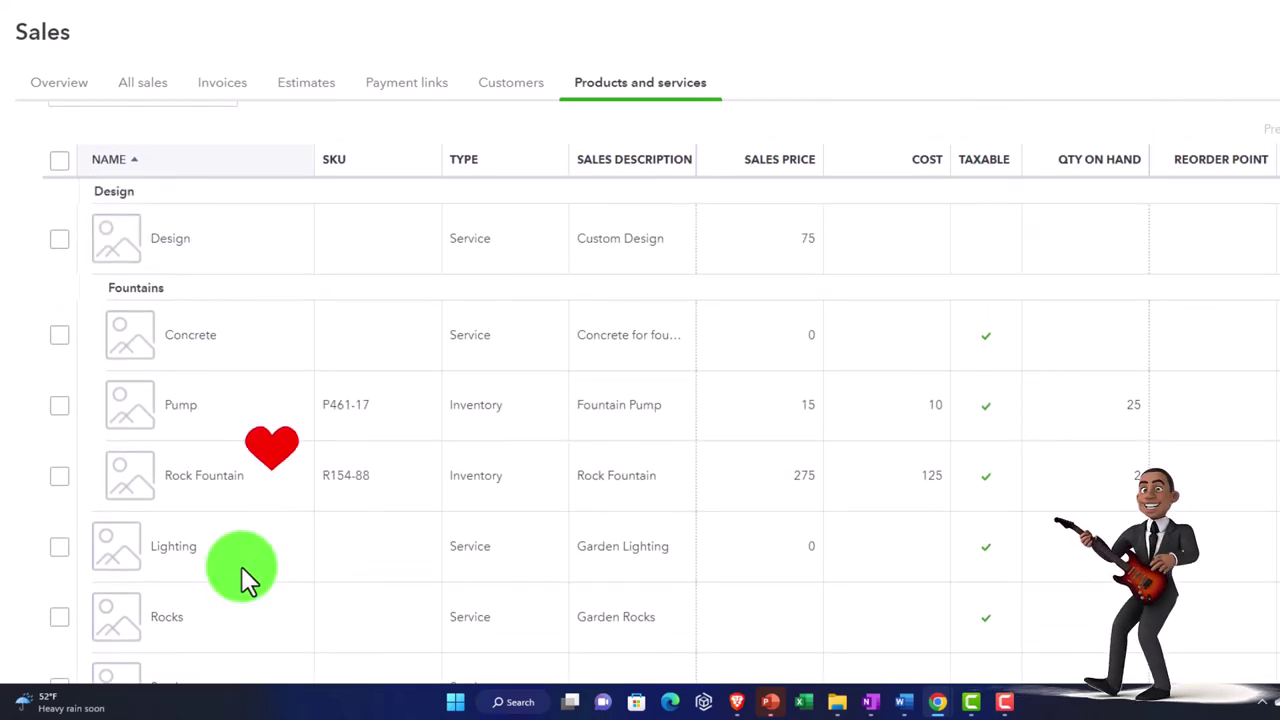
scroll(241, 566, up, 1)
scroll(241, 566, up, 1)
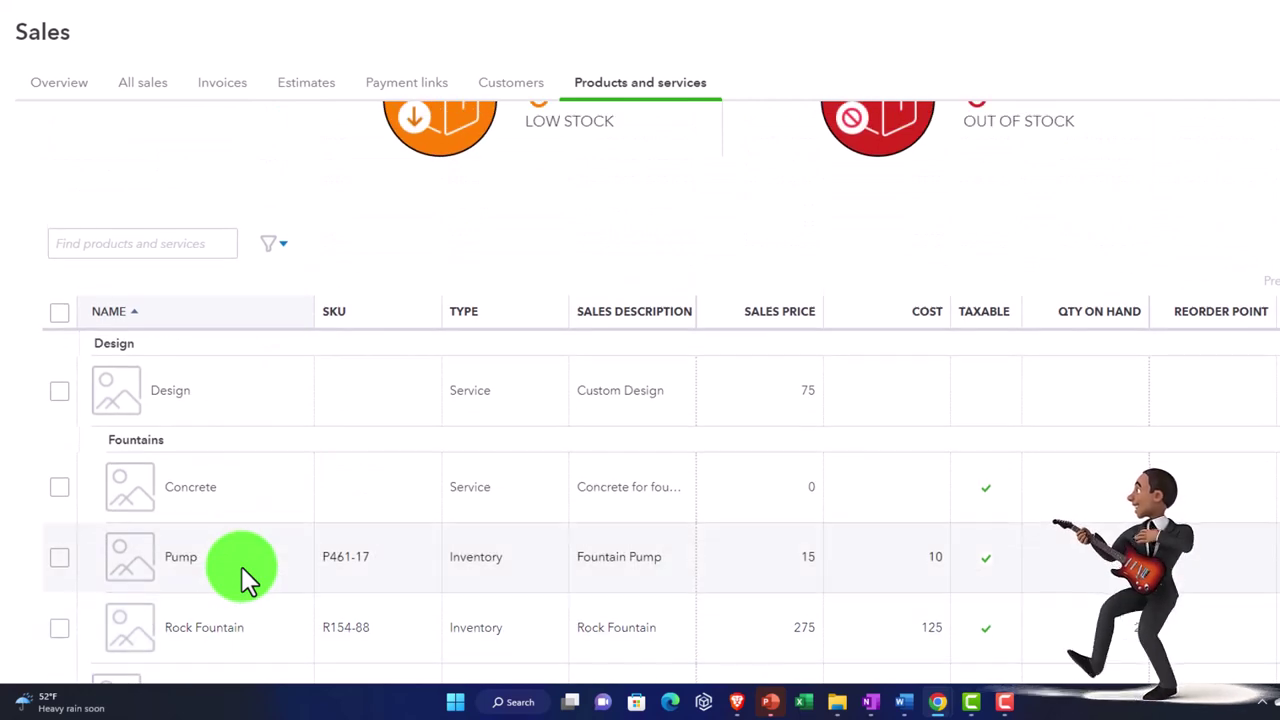
scroll(241, 566, up, 3)
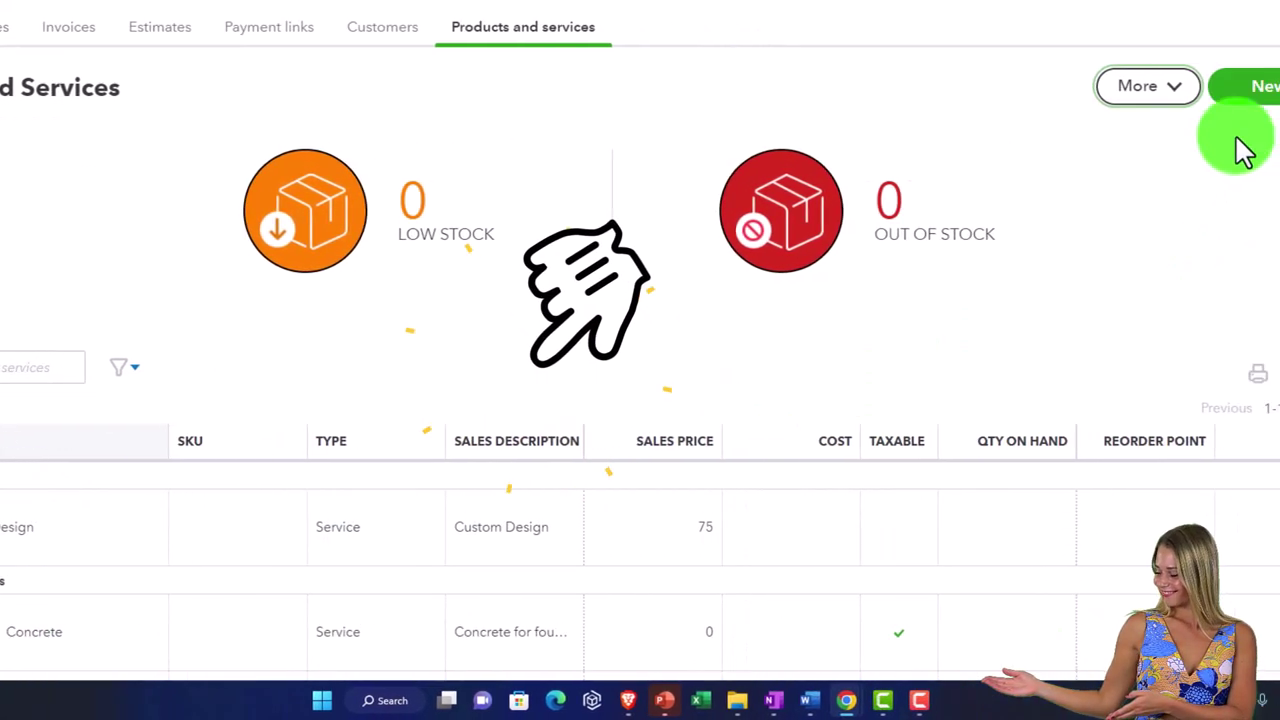
Step: Start a new product of type Inventory and name it "Inv 1"
click(1268, 92)
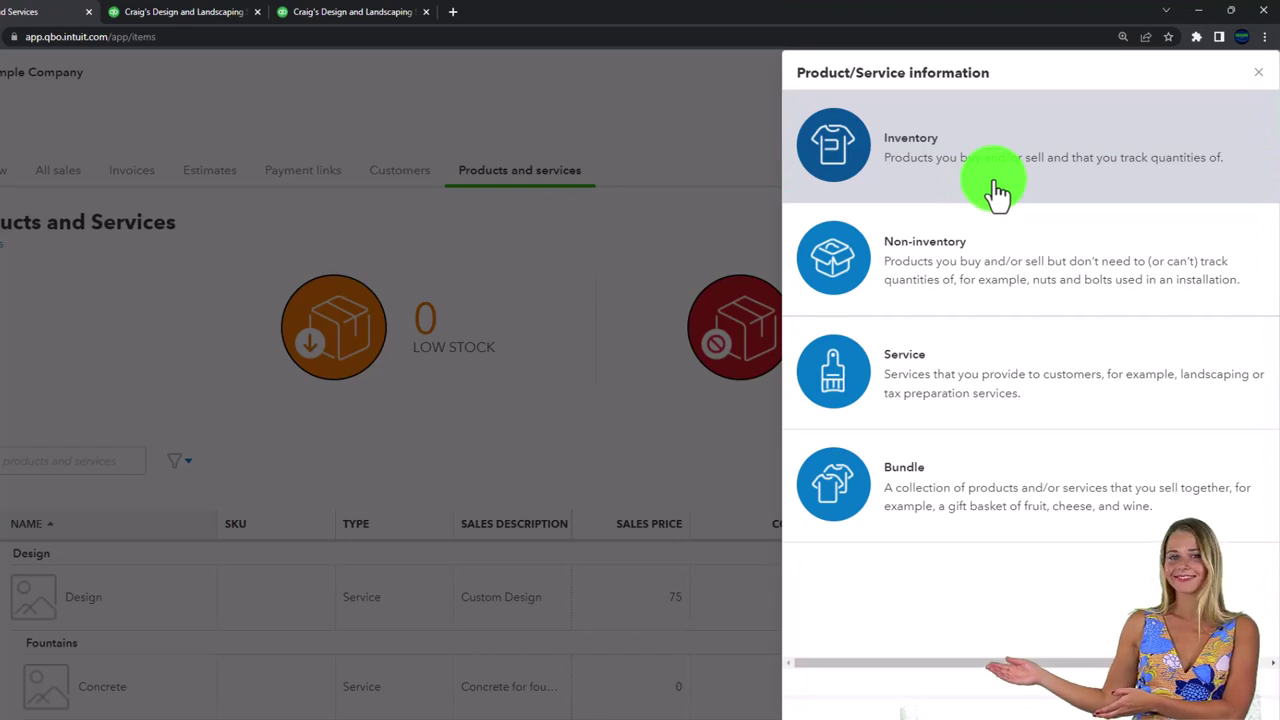
click(993, 192)
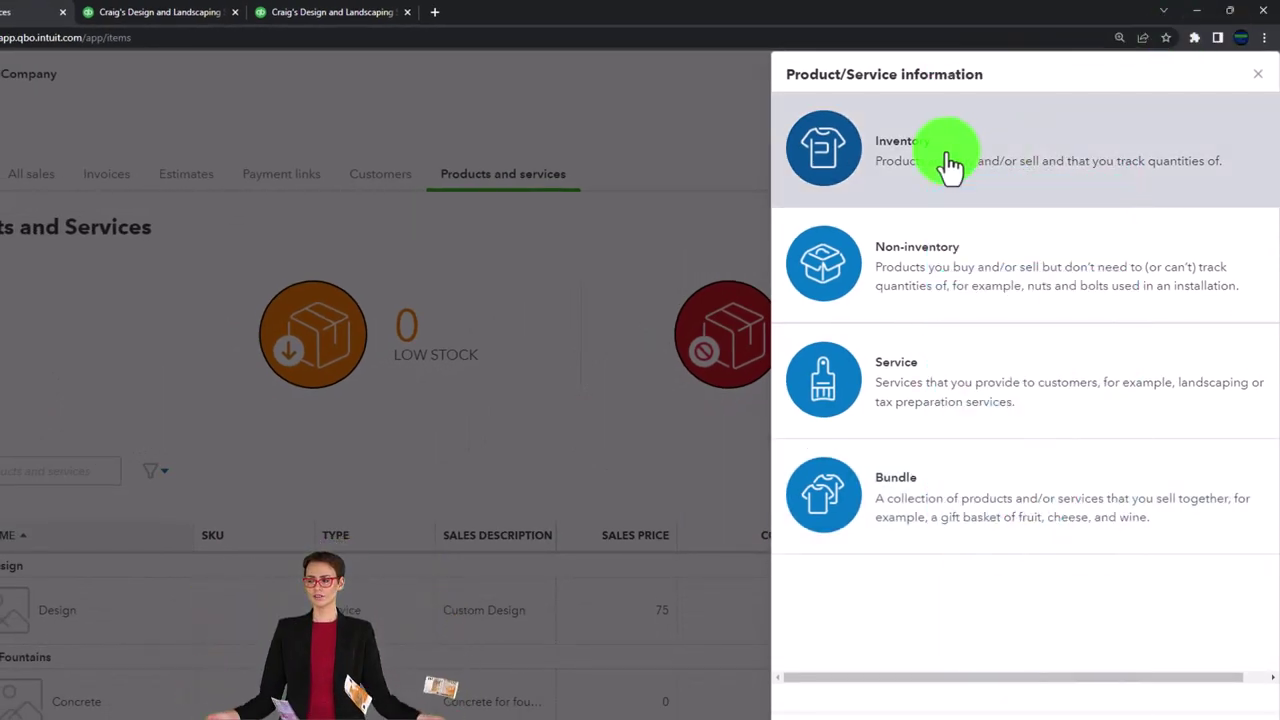
click(947, 158)
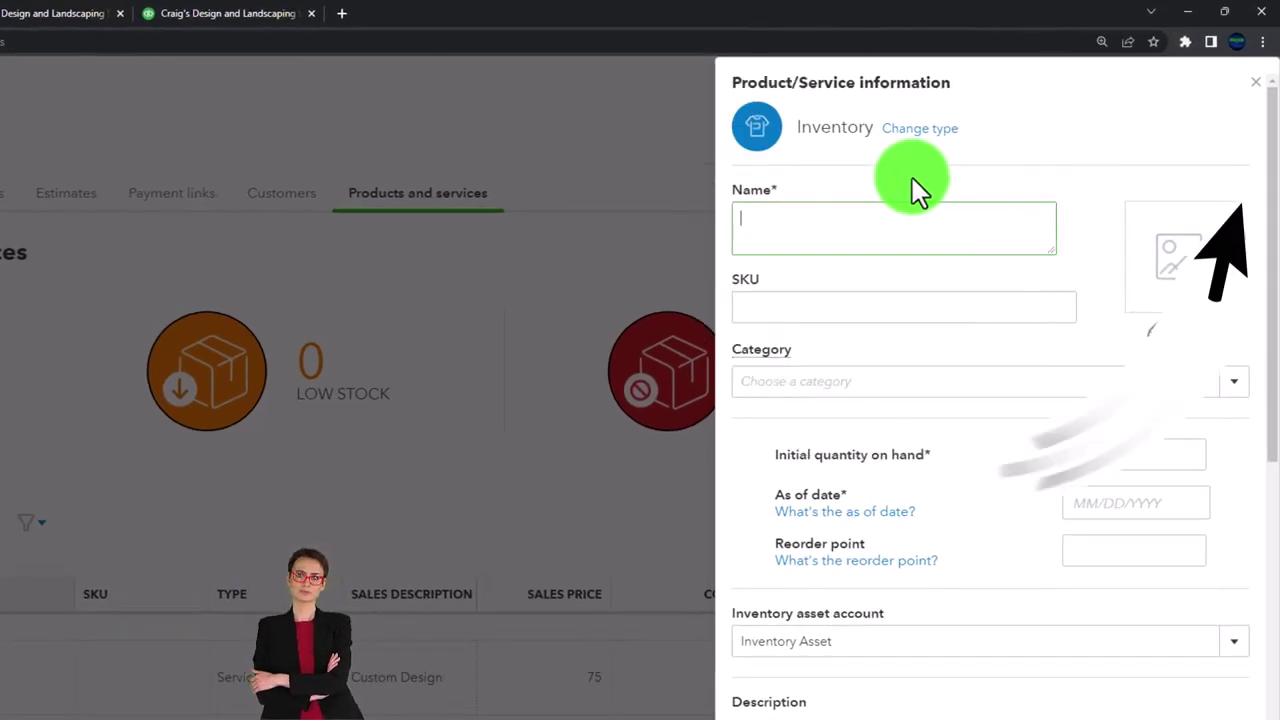
text(Inv)
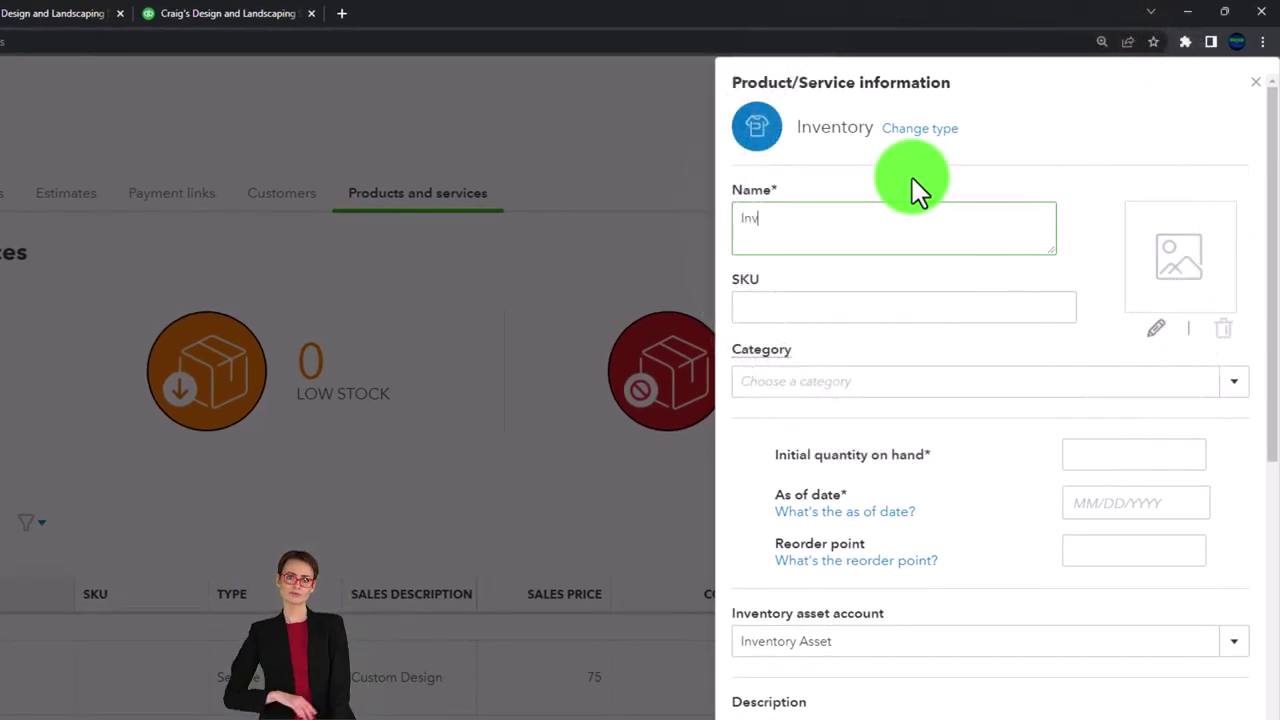
text( 1)
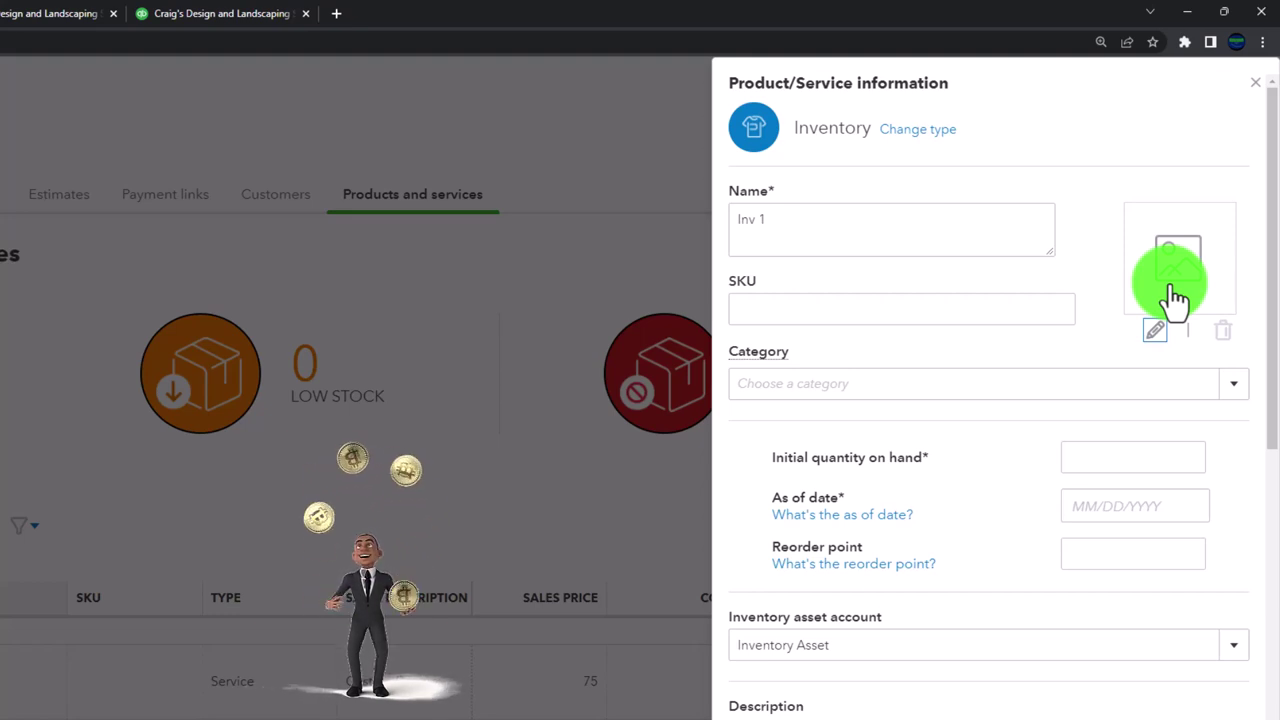
Step: Create a new category named "Test Inve" from the item form and assign it to the inventory item
click(1233, 350)
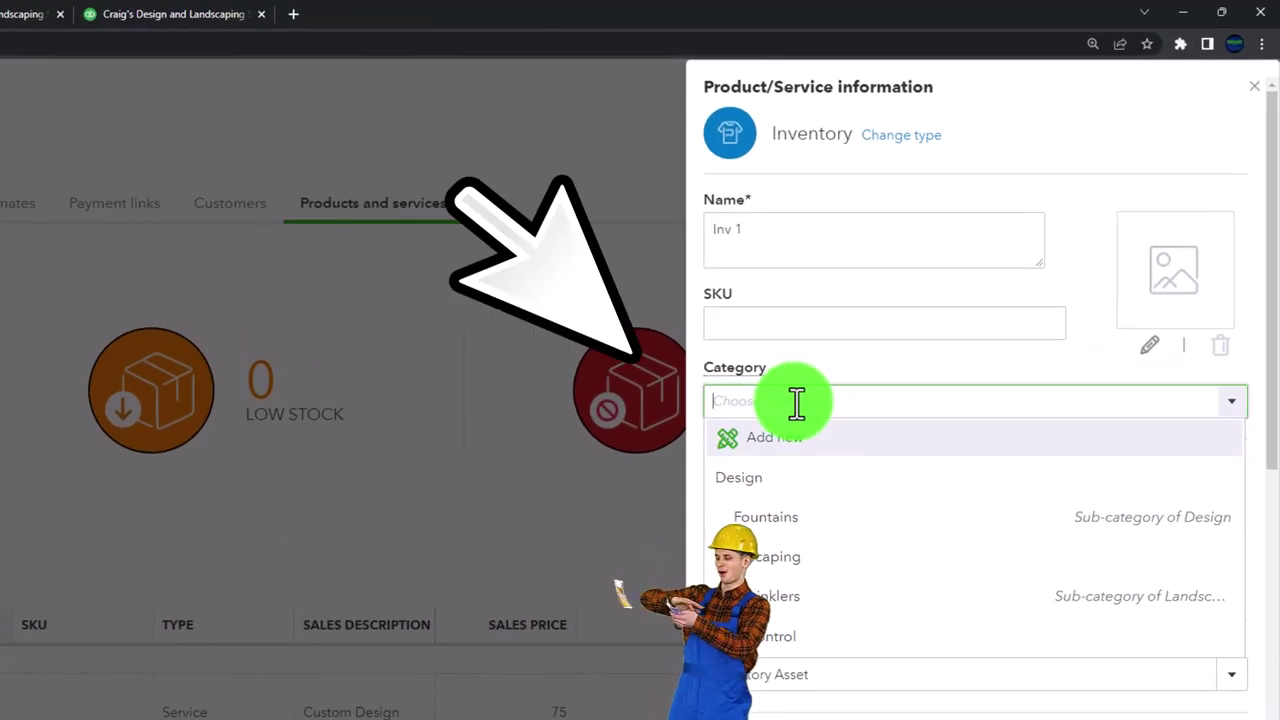
text(Inv)
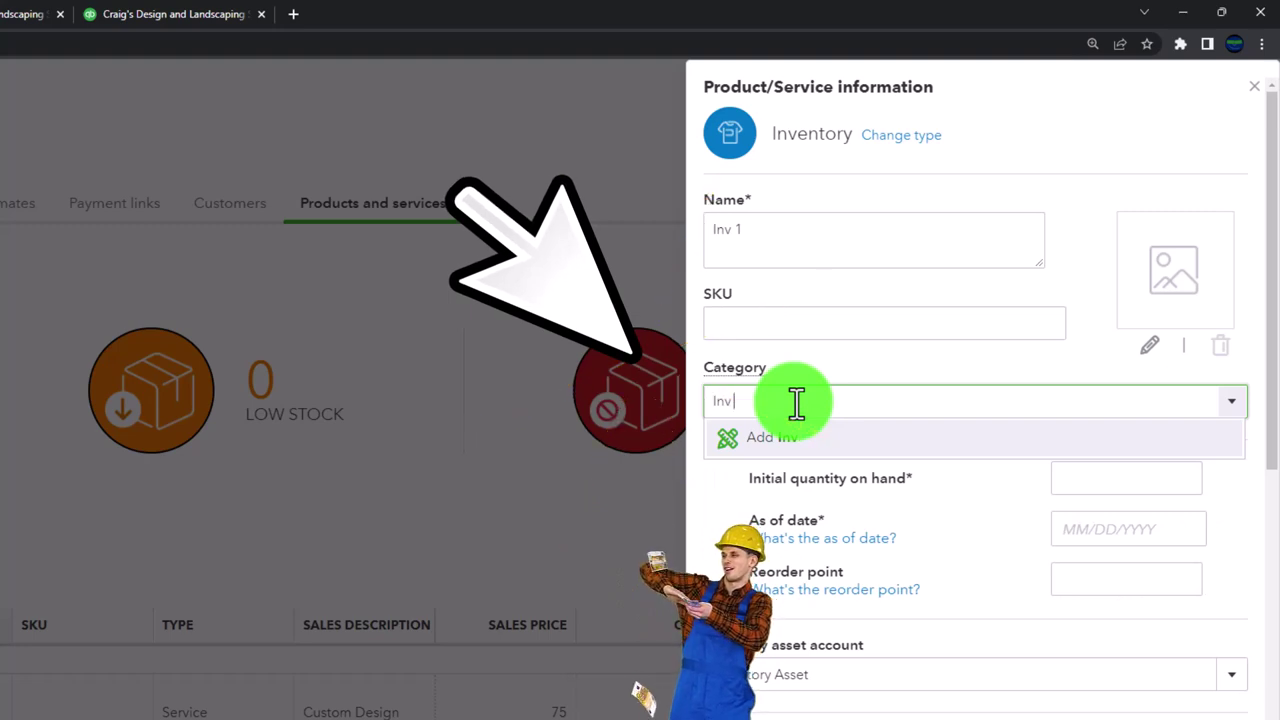
text(Test Inv)
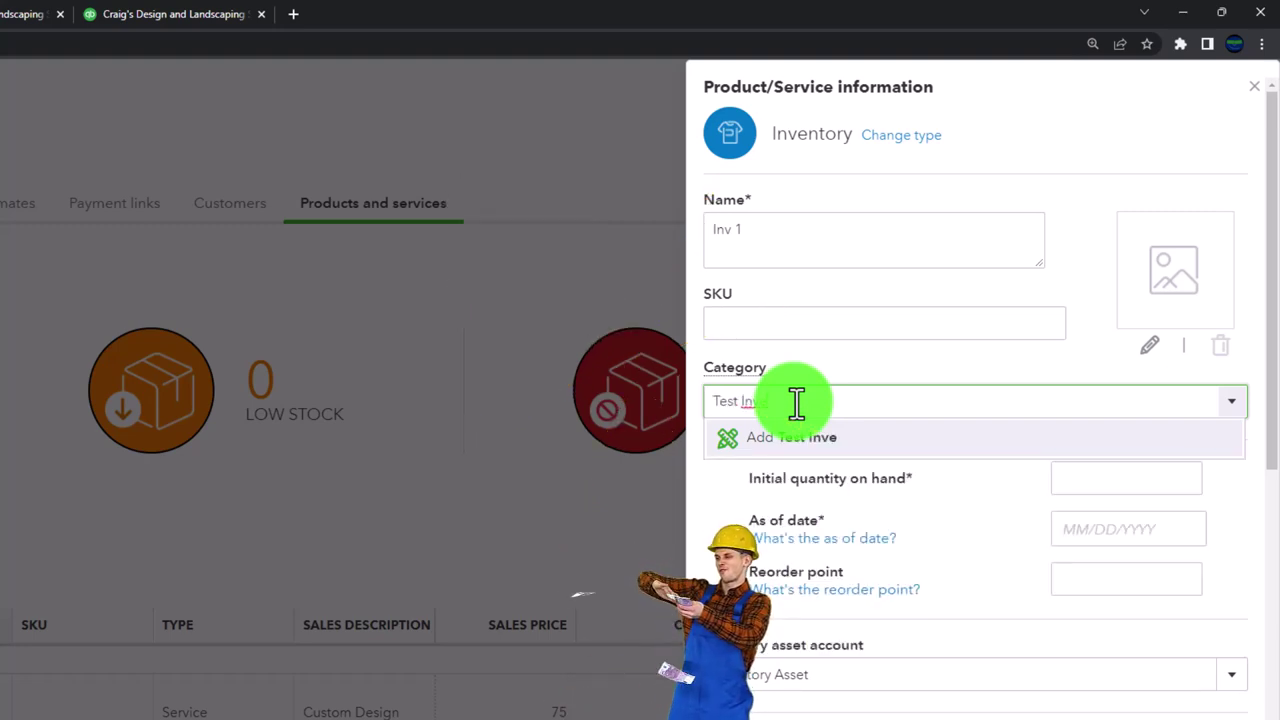
click(815, 437)
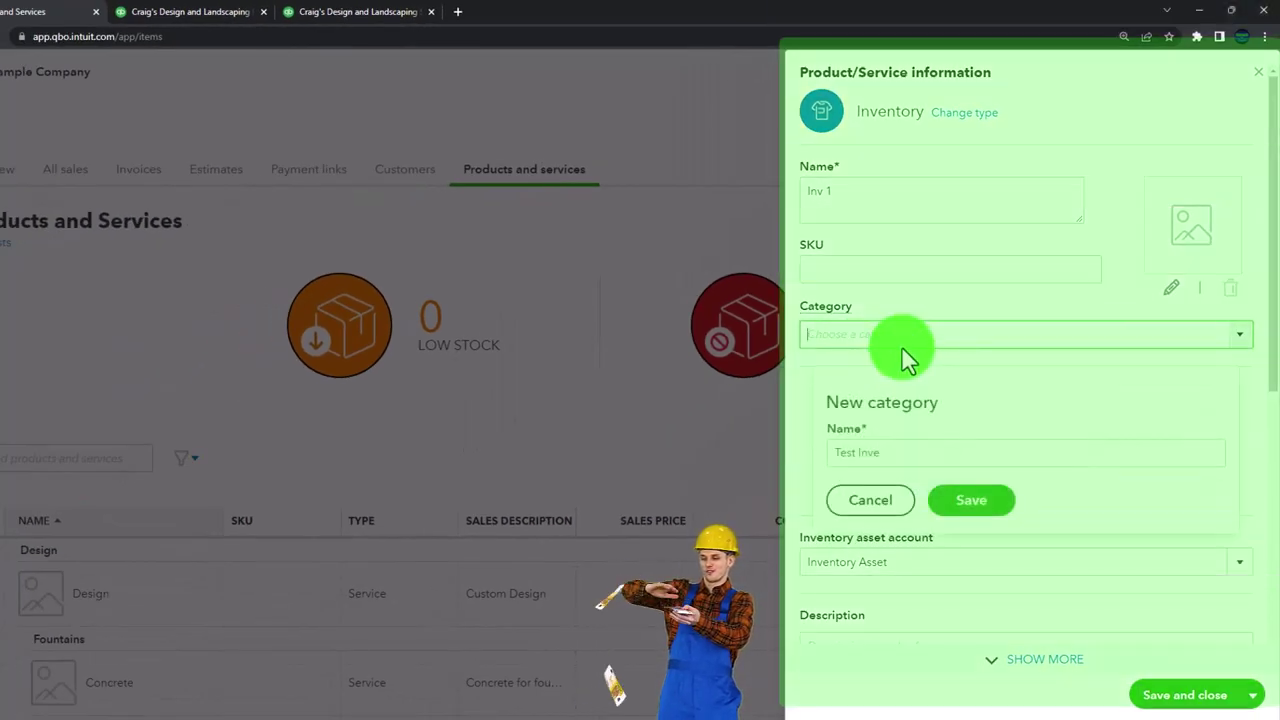
click(975, 500)
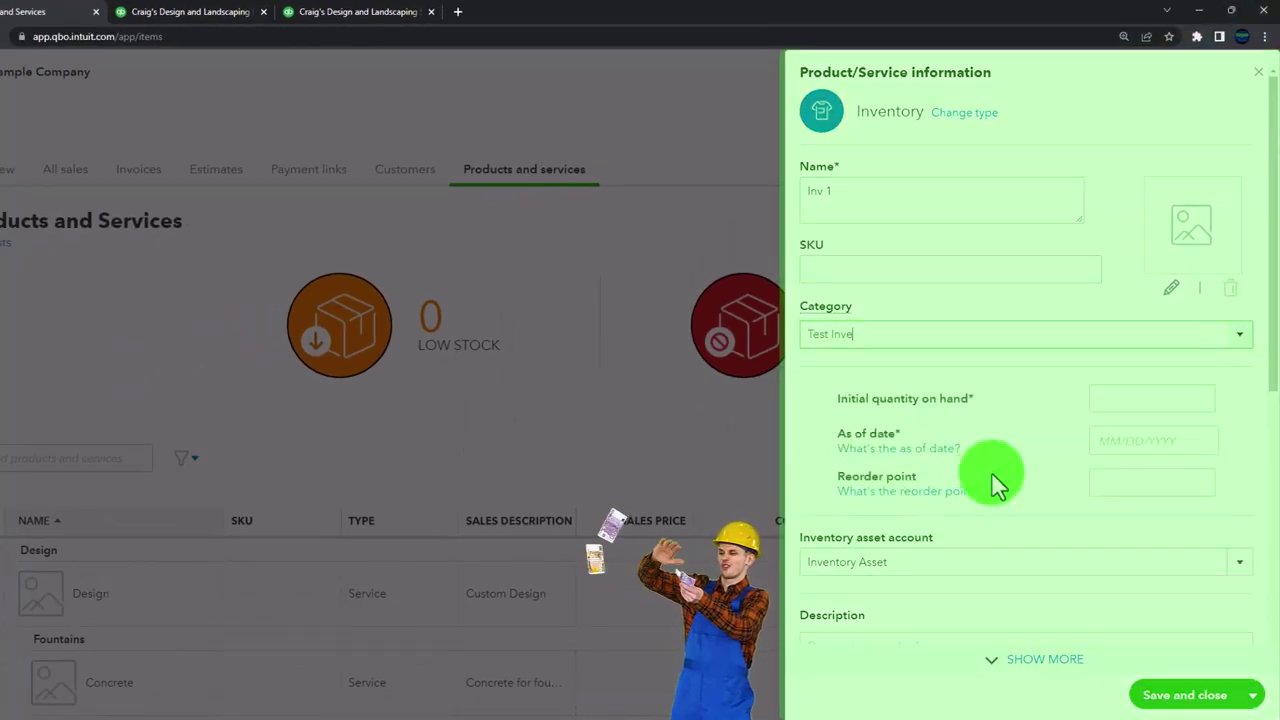
Step: Set the item's initial quantity on hand to 0, the as of date to 12/01/2022 and the reorder point to 0
click(1120, 400)
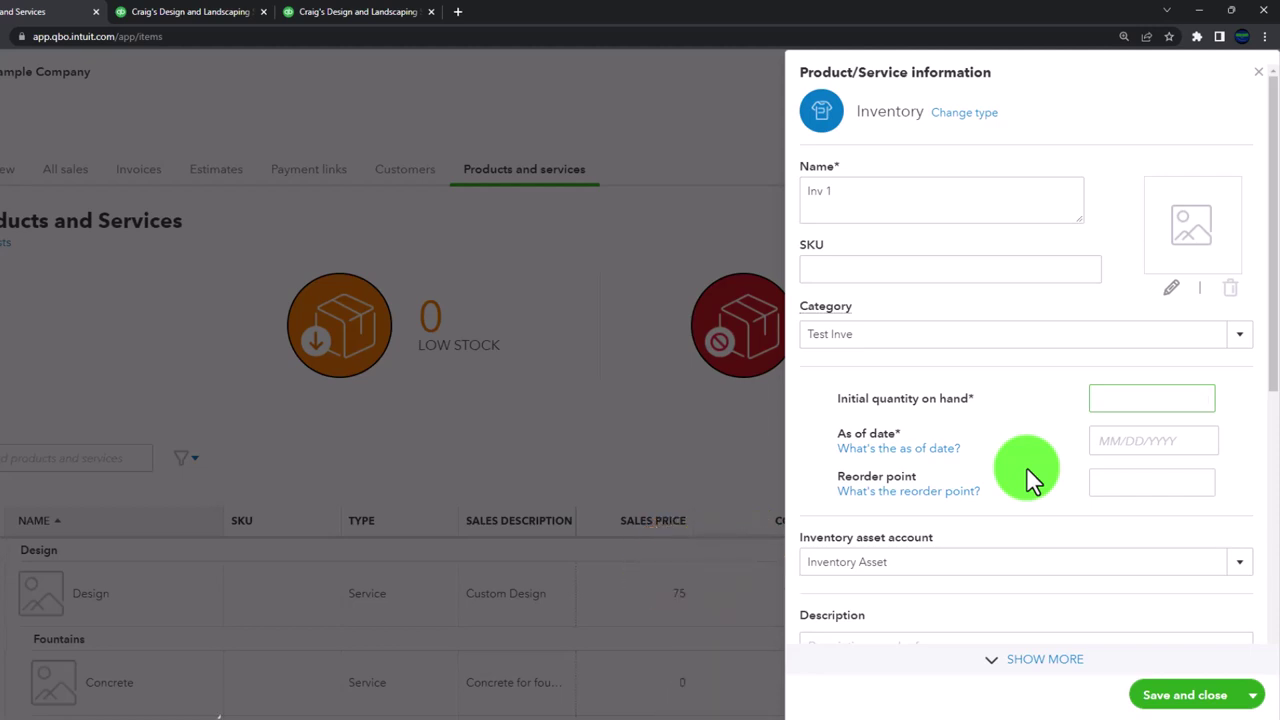
text(0)
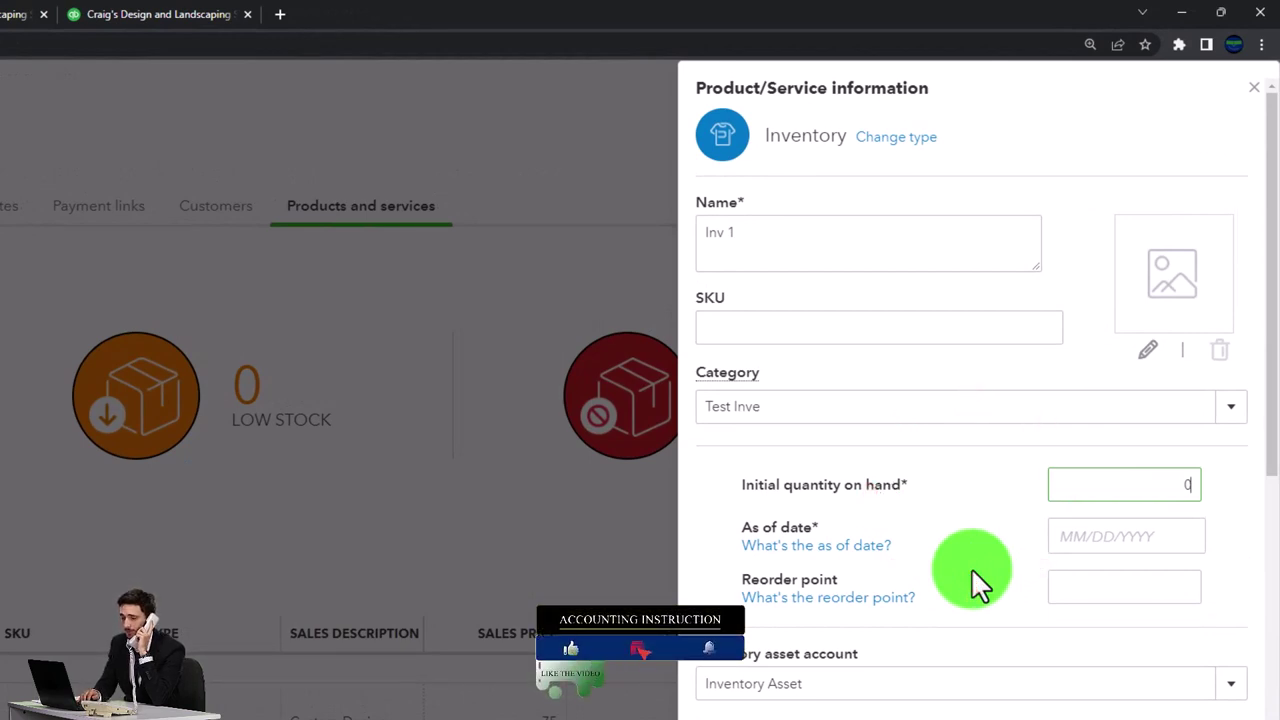
click(1100, 540)
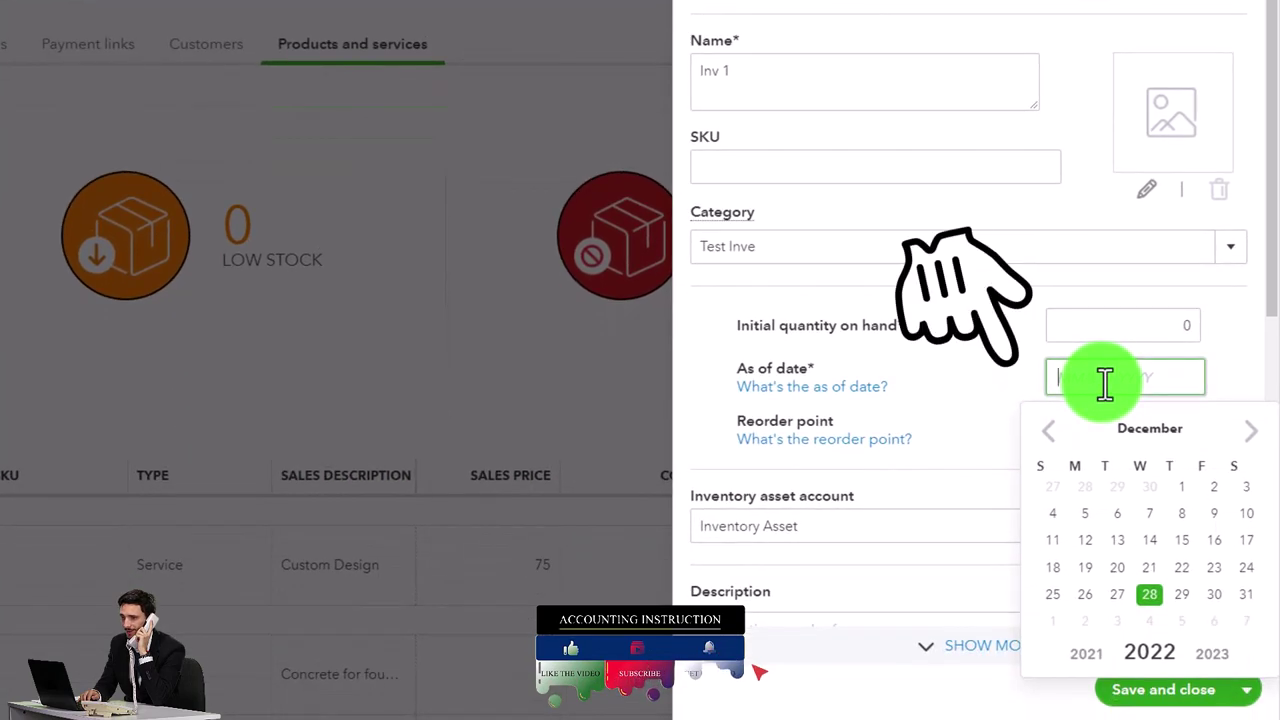
click(1104, 383)
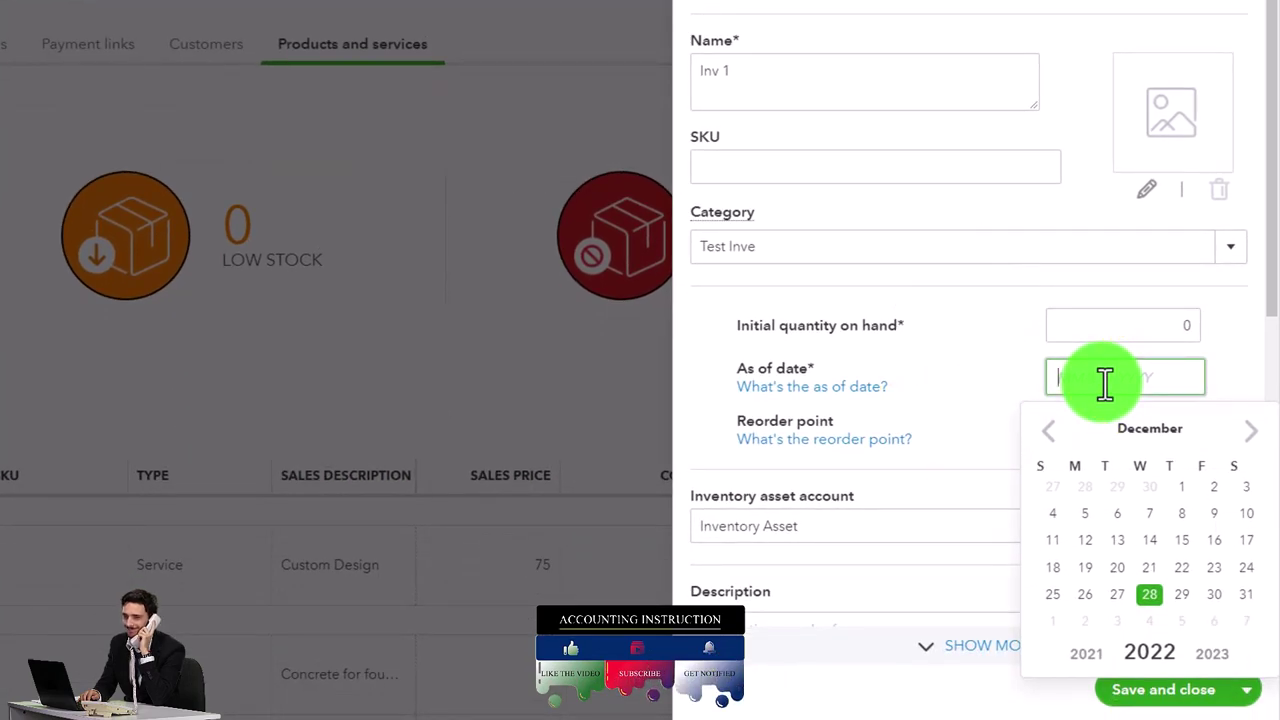
click(1182, 487)
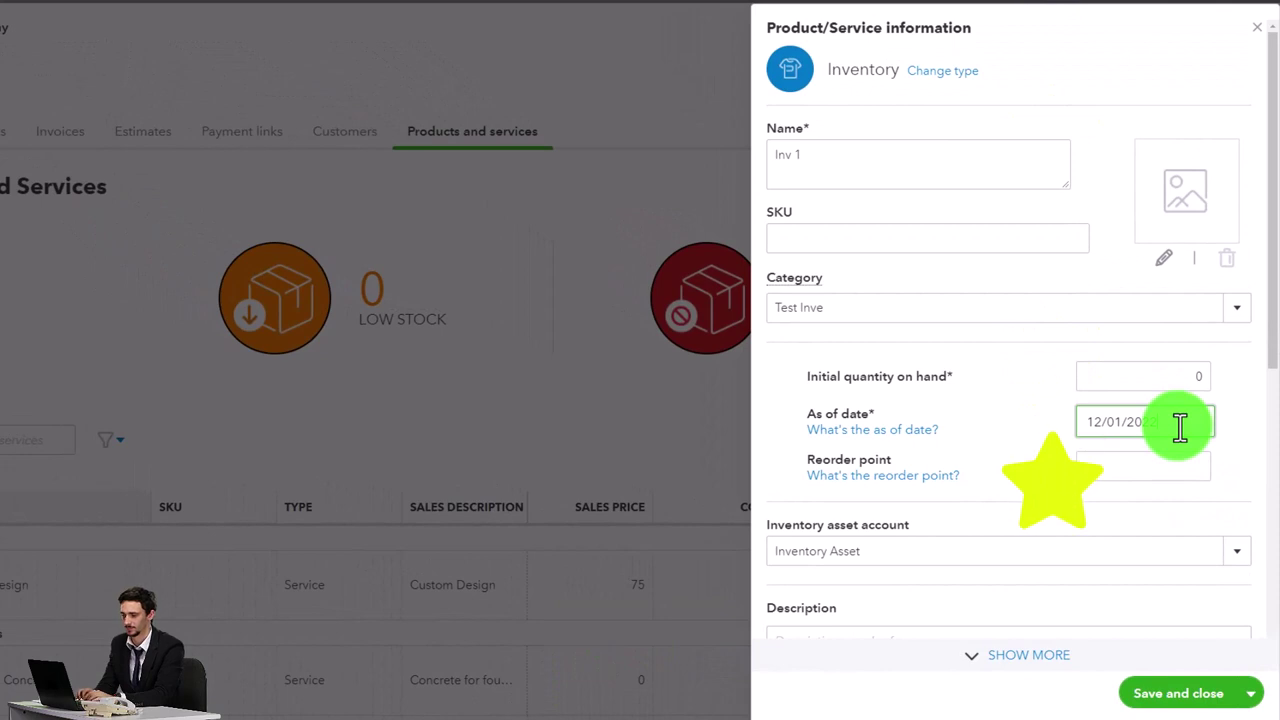
click(1165, 465)
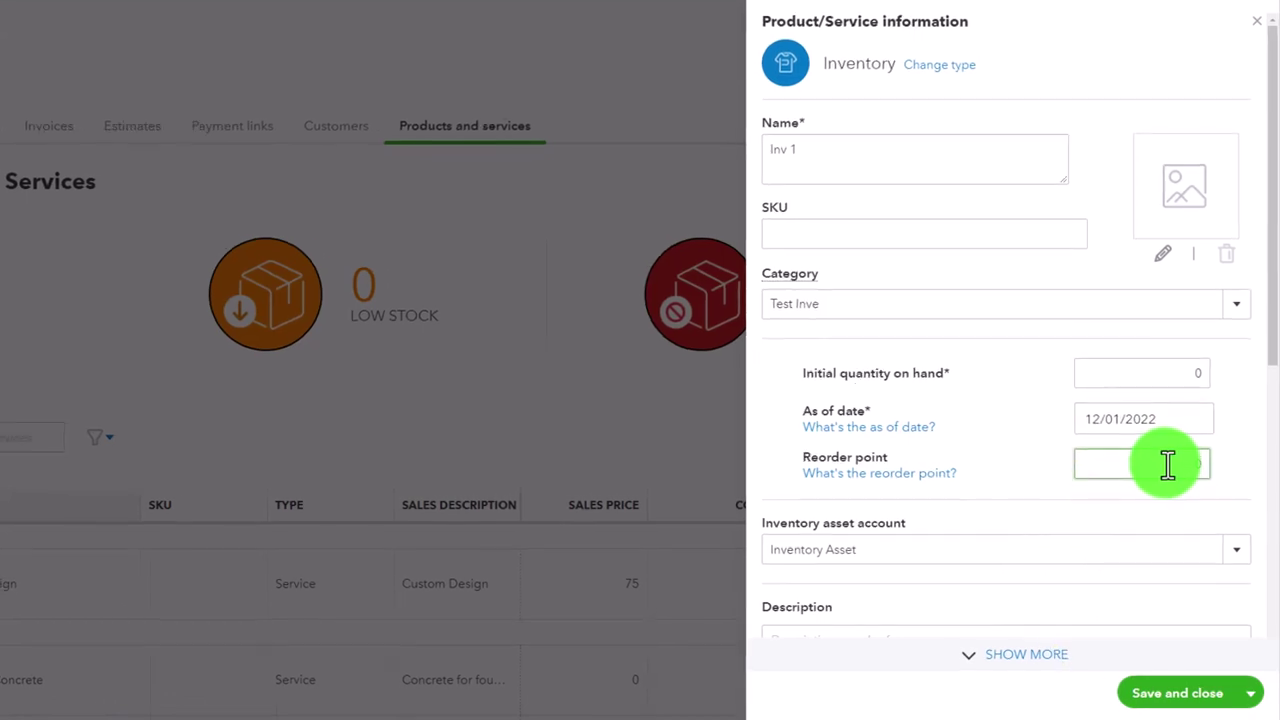
key(Tab)
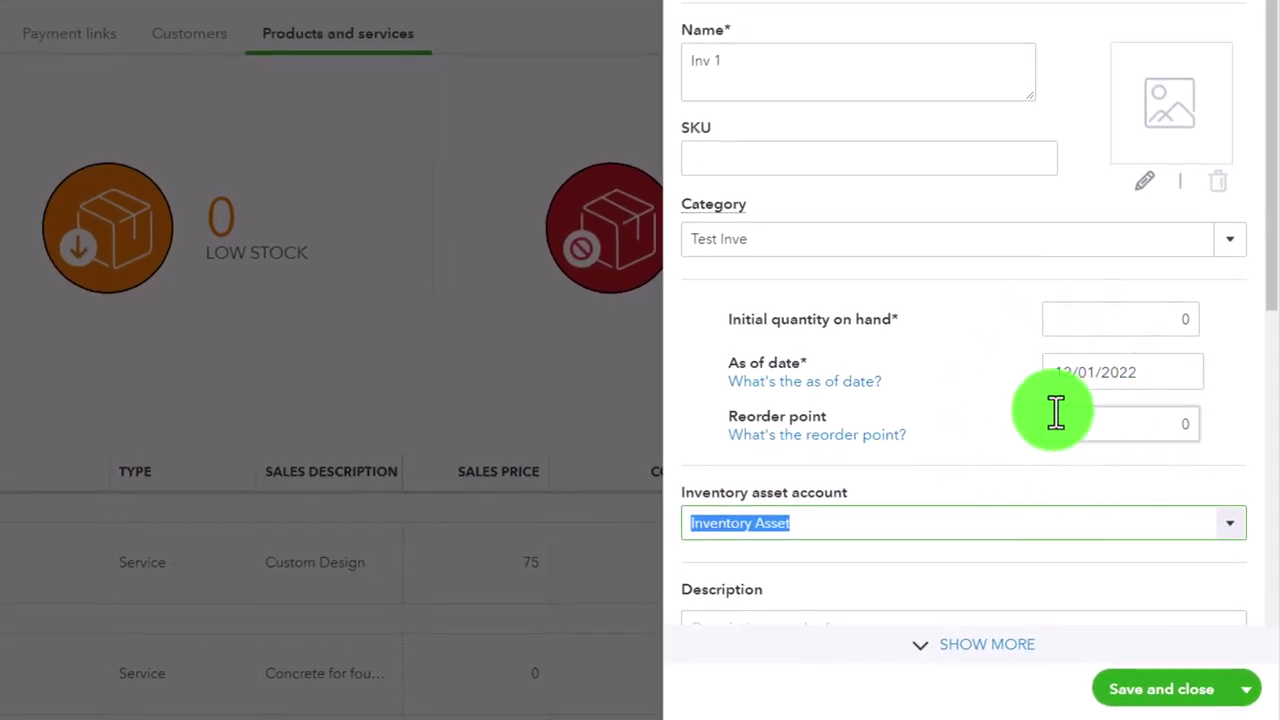
Step: Enter "Inv 1" as the item's description for sales forms
scroll(947, 395, down, 3)
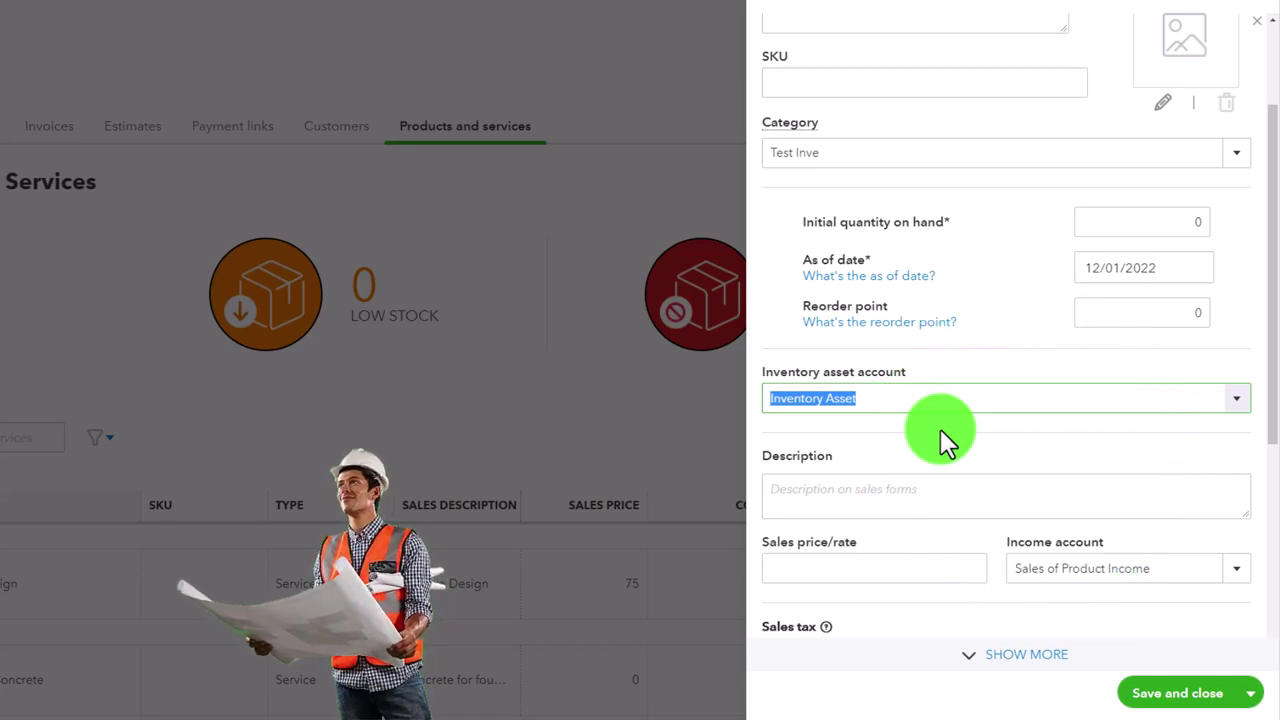
scroll(940, 428, down, 2)
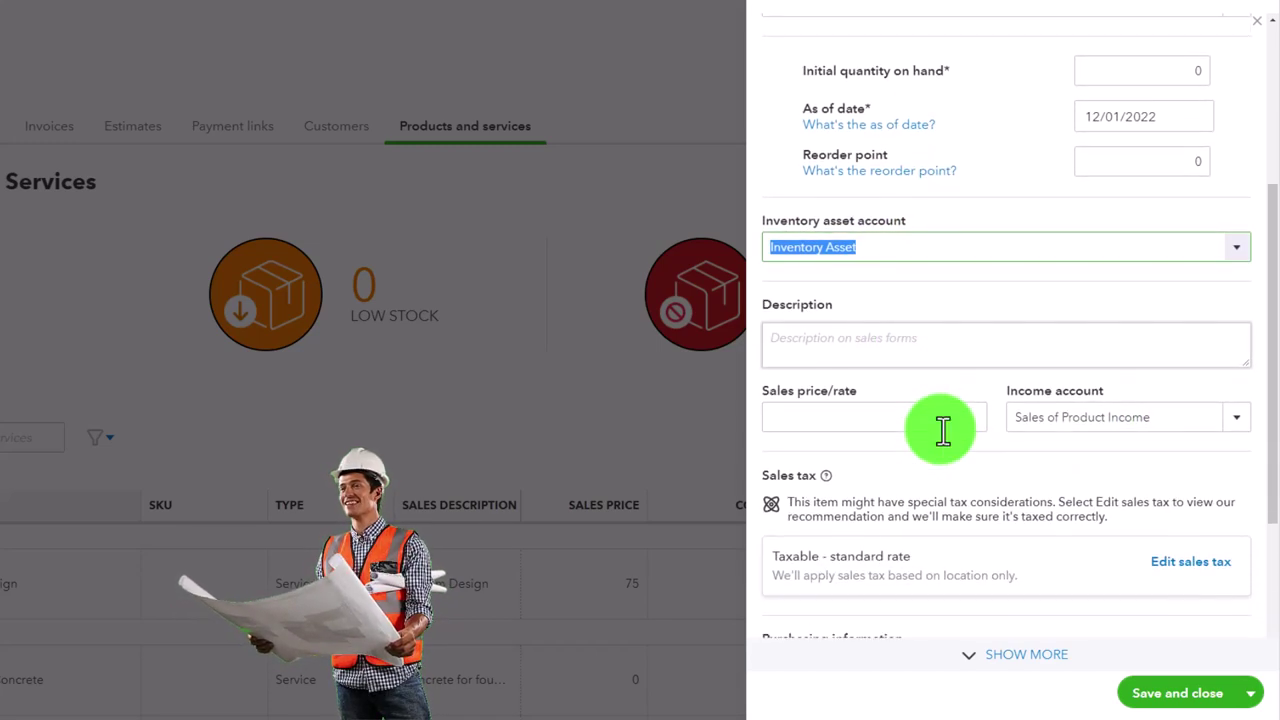
click(823, 341)
text(Inv 1)
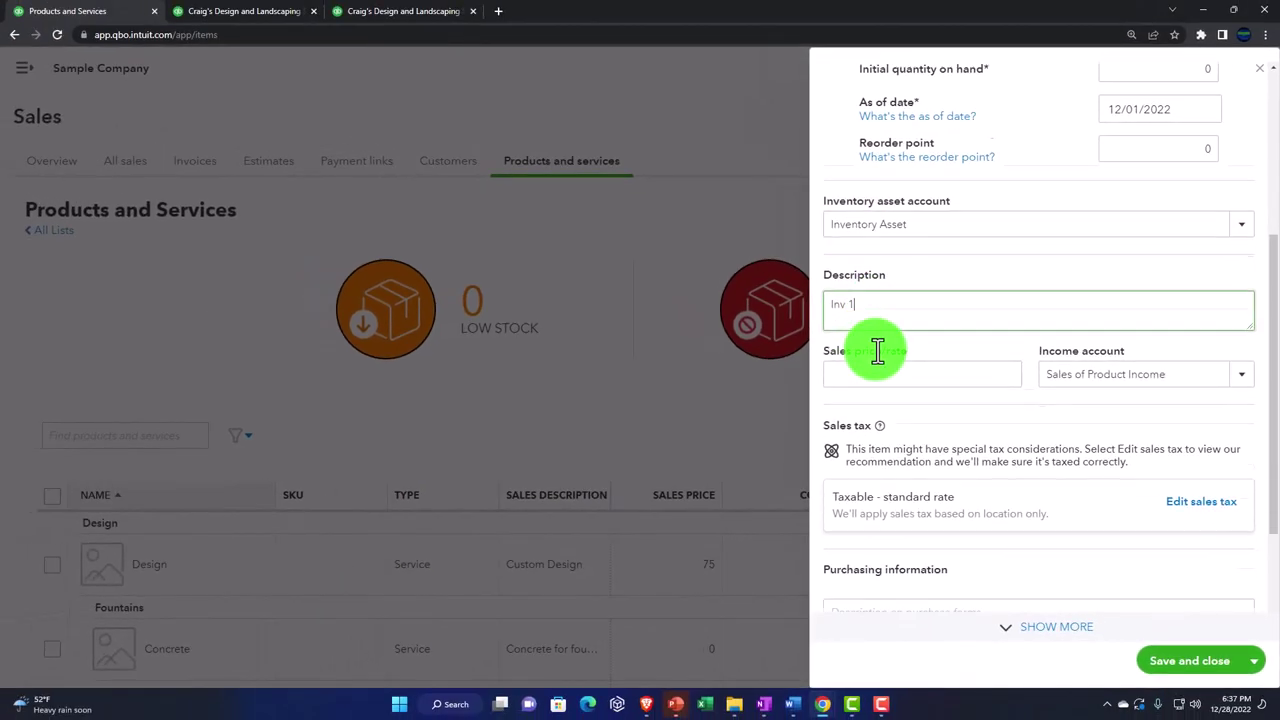
Step: Set the item's sales price to 250 and choose Sales of Product Income as its income account
scroll(877, 350, down, 1)
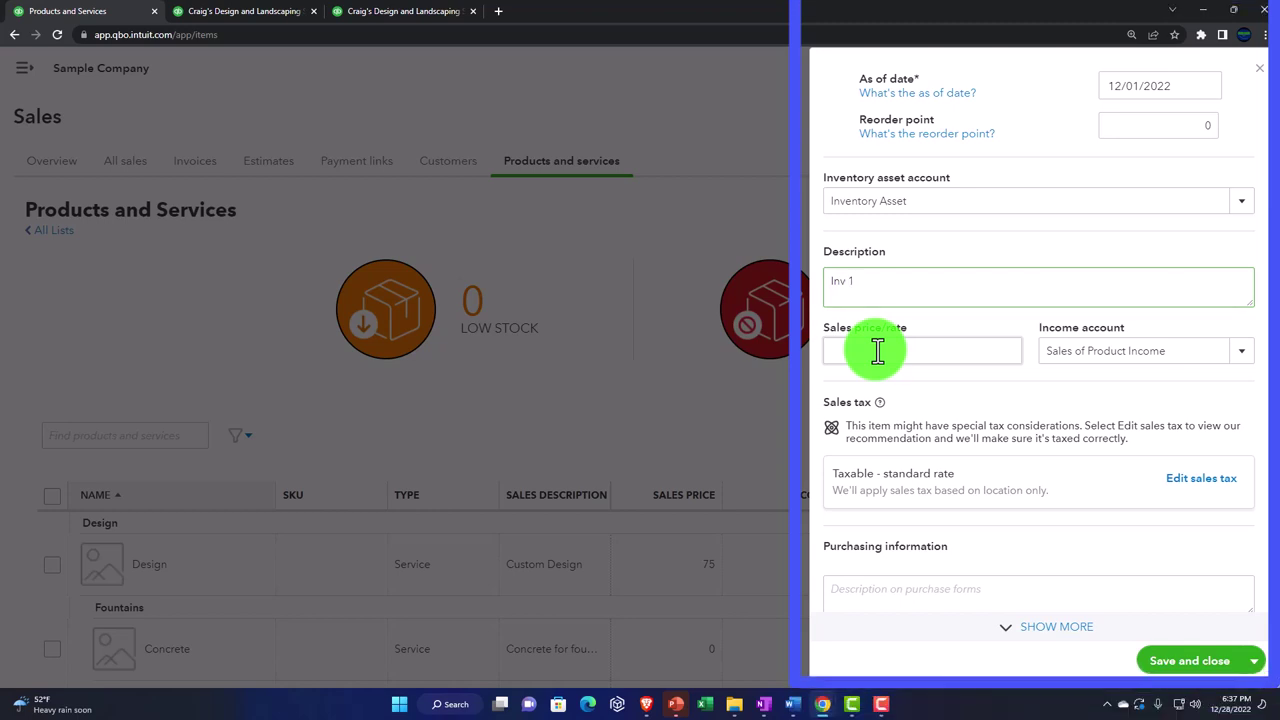
click(877, 350)
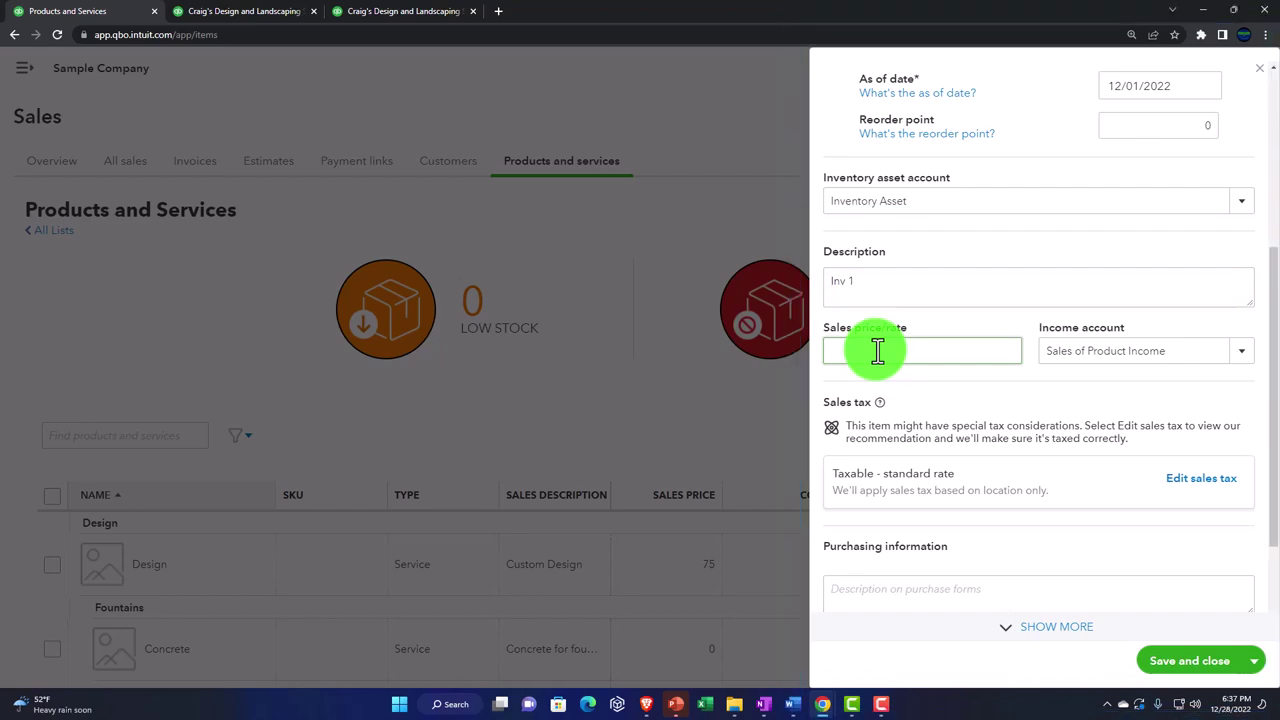
text(250)
key(Tab)
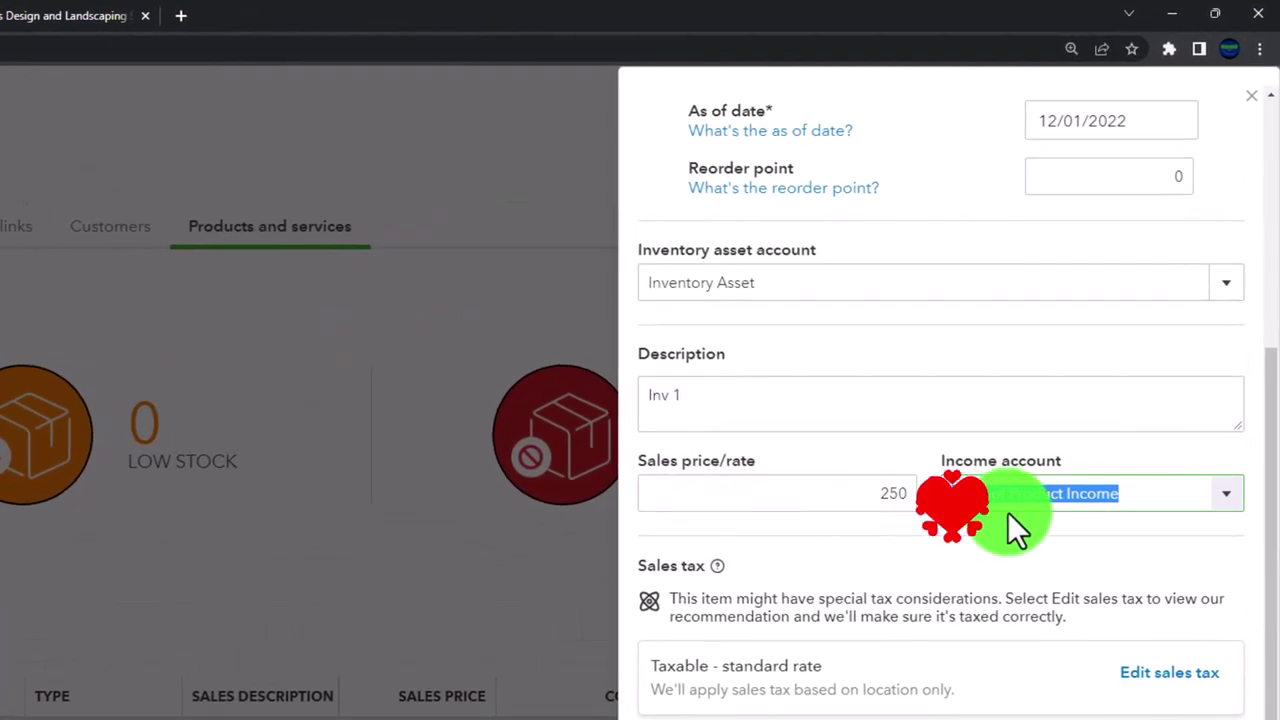
click(1008, 512)
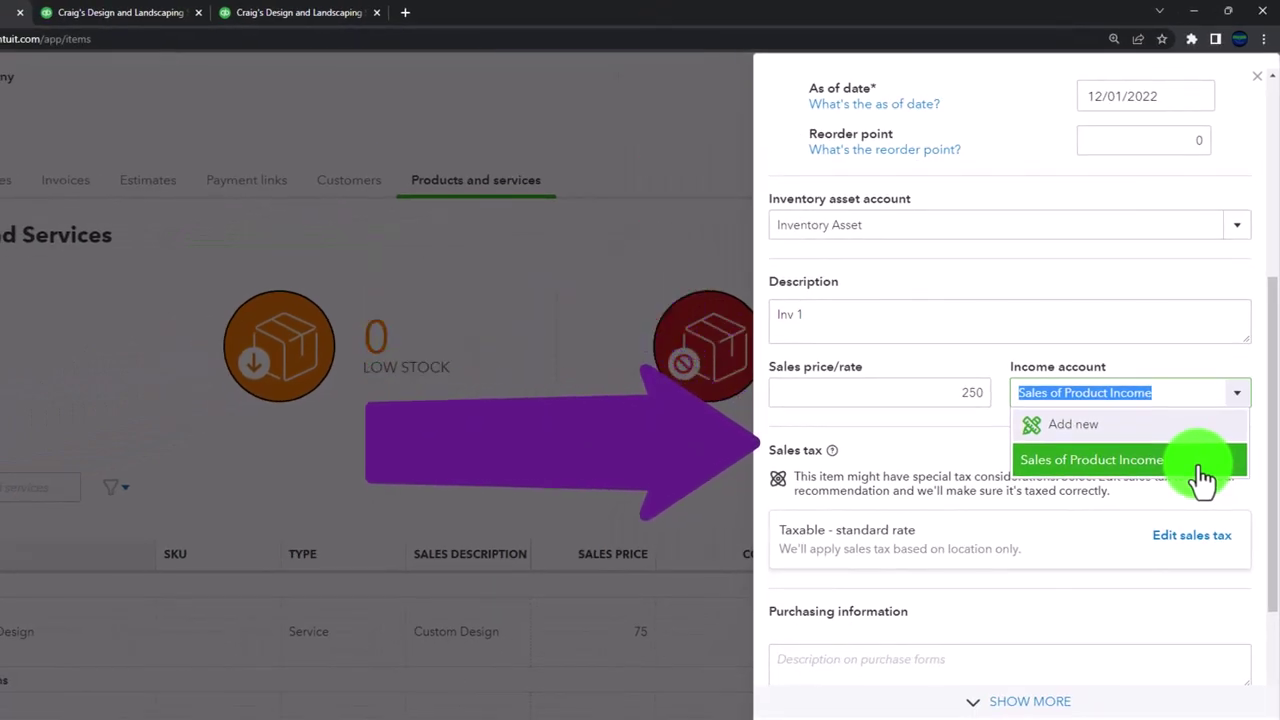
click(1160, 466)
scroll(885, 455, down, 1)
scroll(885, 455, down, 3)
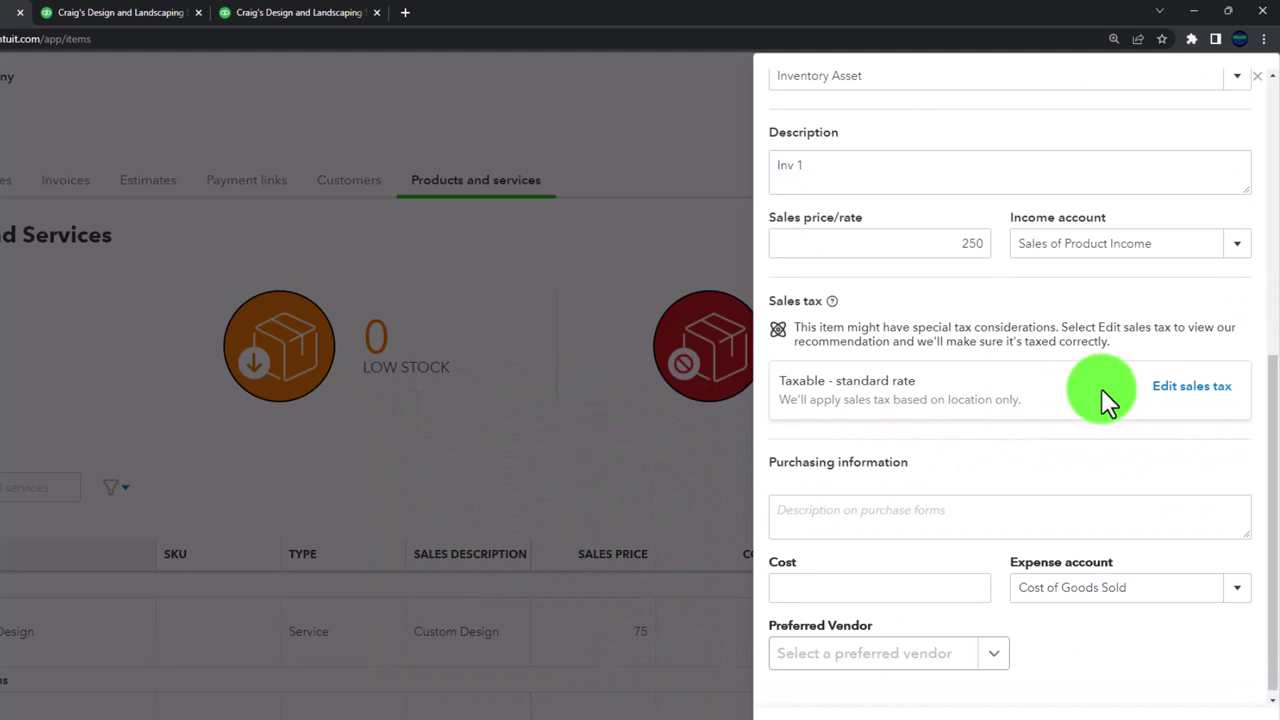
Step: Review the product categories in the item's sales tax settings and keep the Taxable—based on location only option
click(1154, 390)
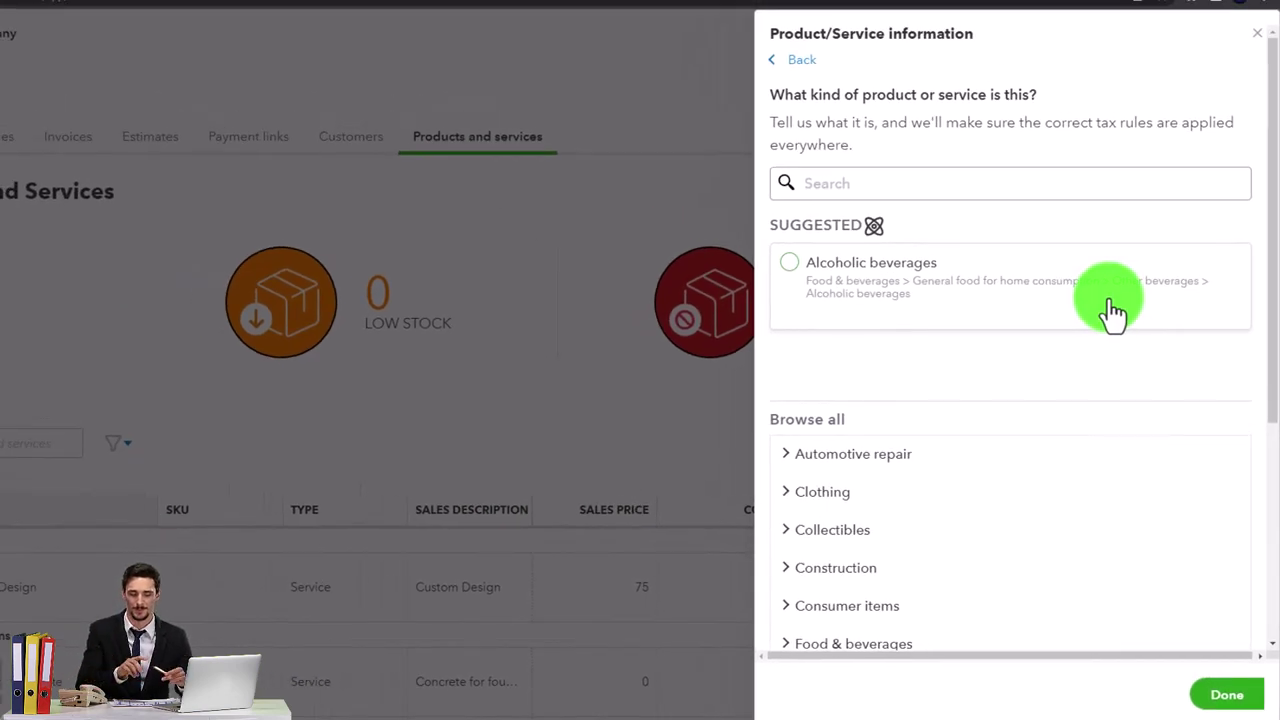
scroll(1113, 313, down, 2)
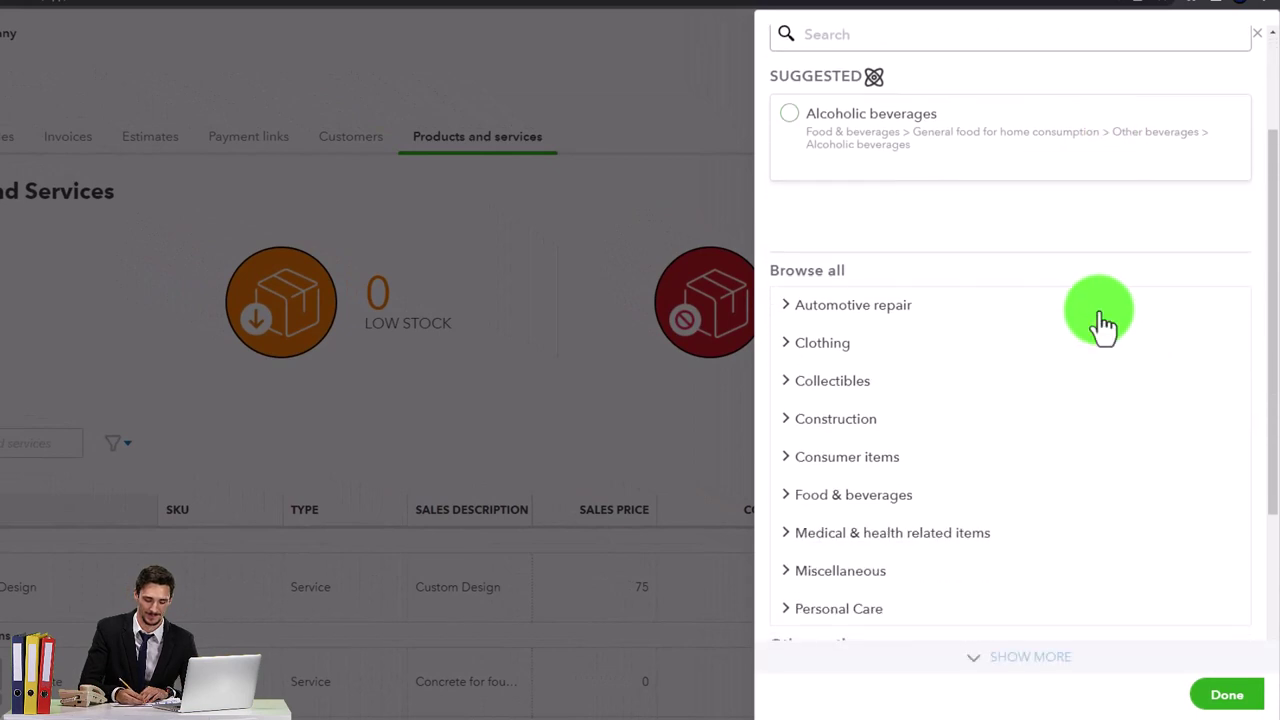
scroll(905, 403, down, 4)
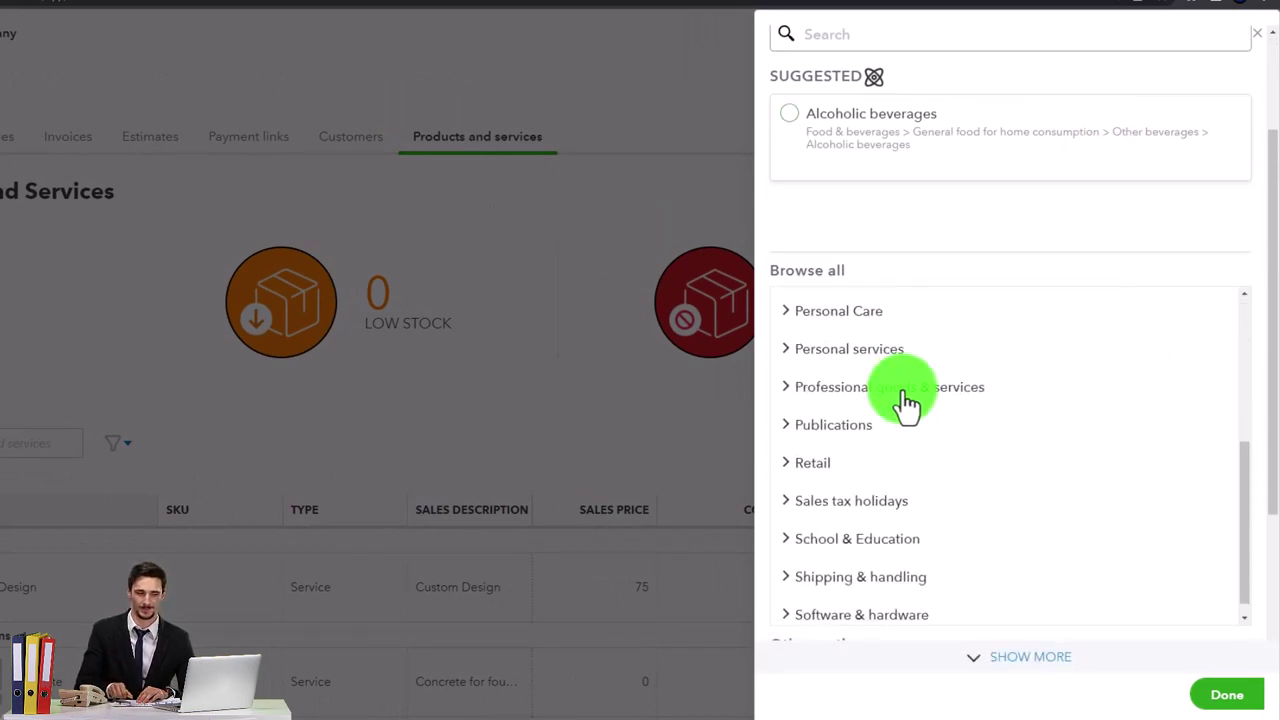
scroll(877, 451, down, 2)
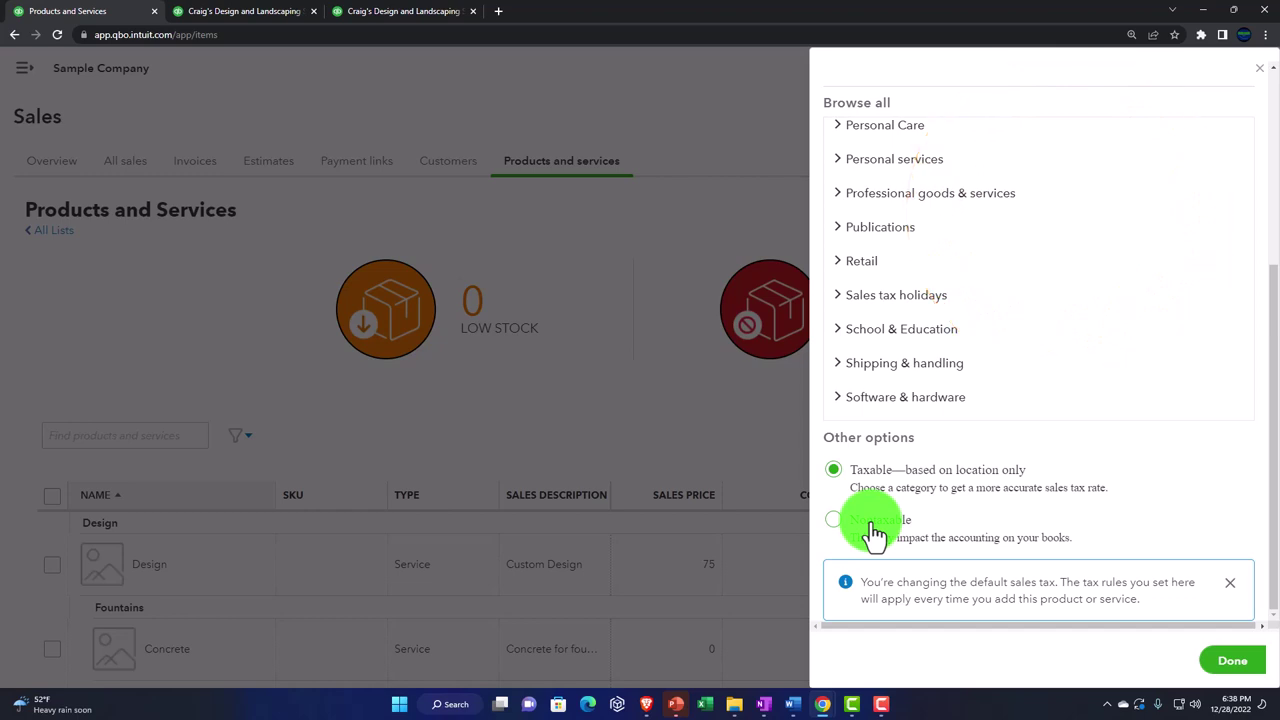
click(1232, 662)
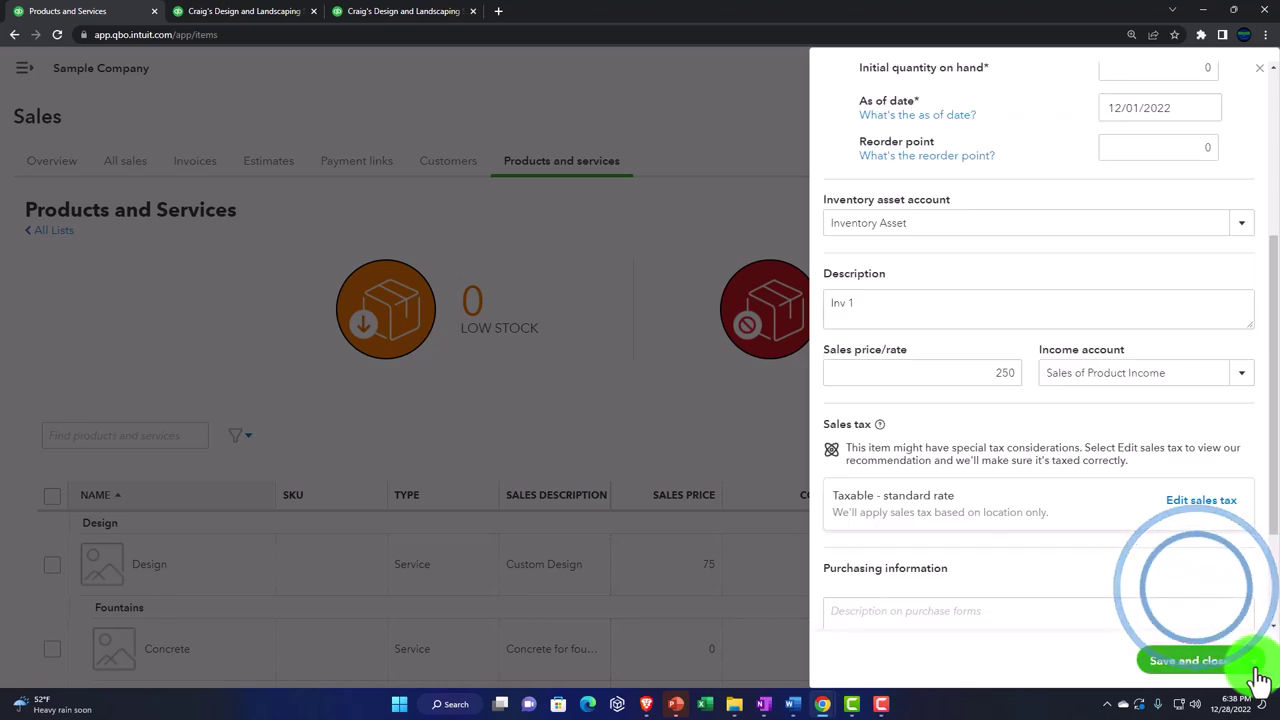
Step: Enter "Inv 1" as the item's description on purchase forms and set its cost to 100
scroll(1147, 522, down, 2)
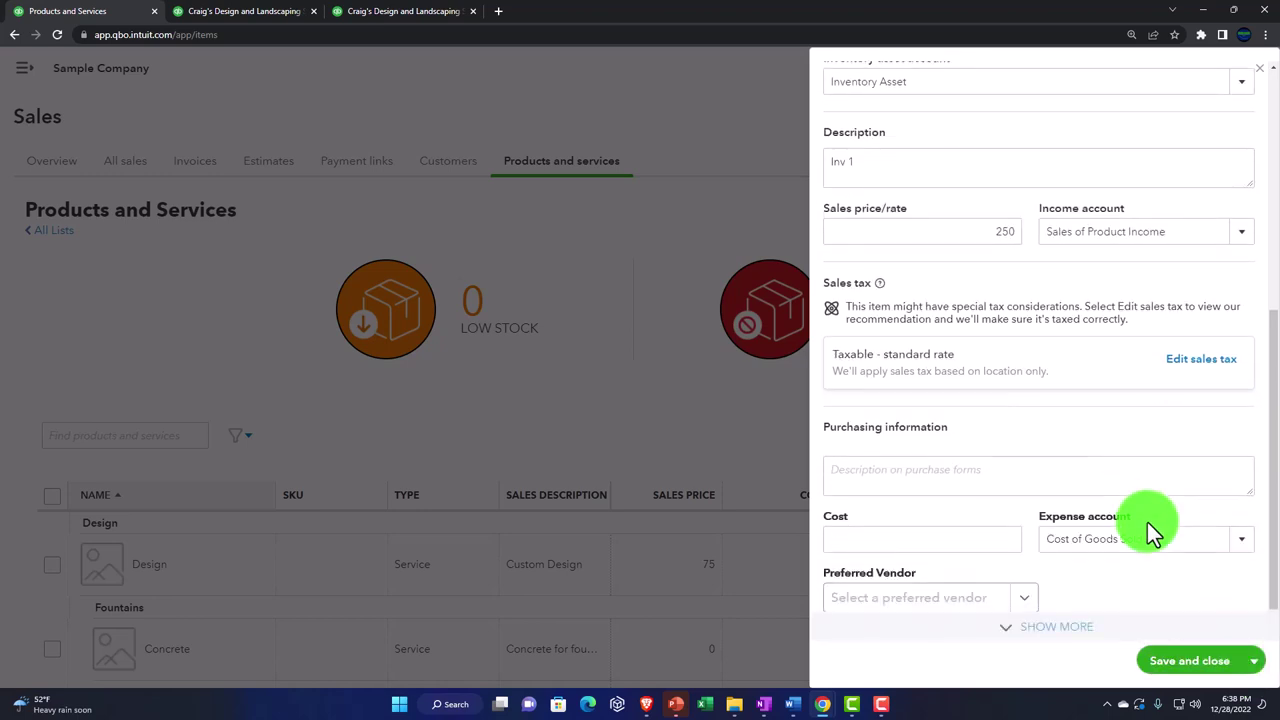
click(872, 447)
text(In)
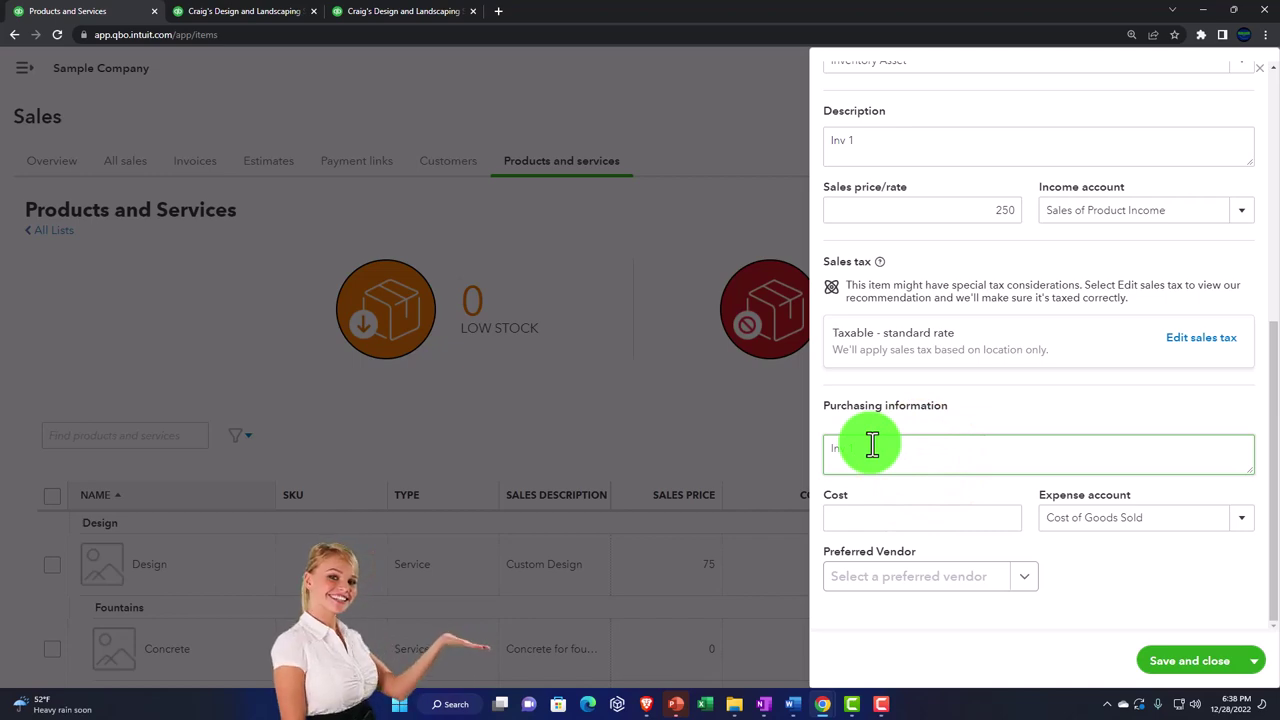
scroll(872, 444, up, 1)
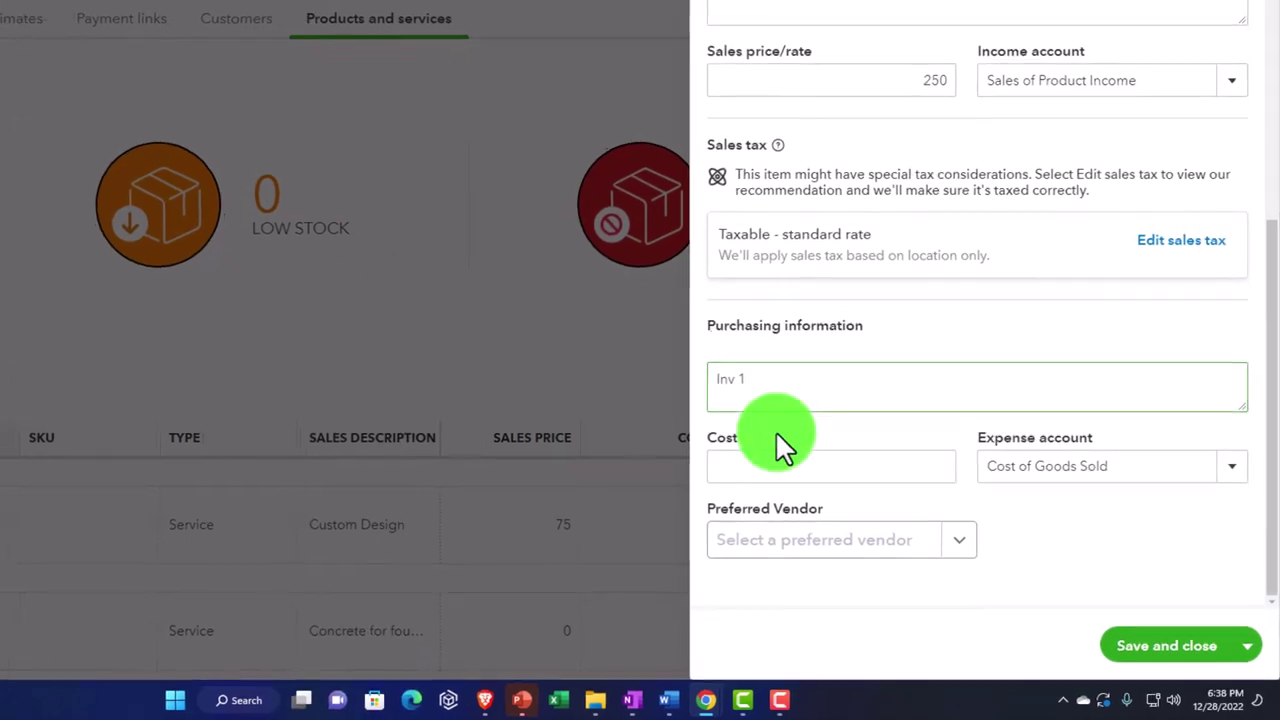
click(762, 465)
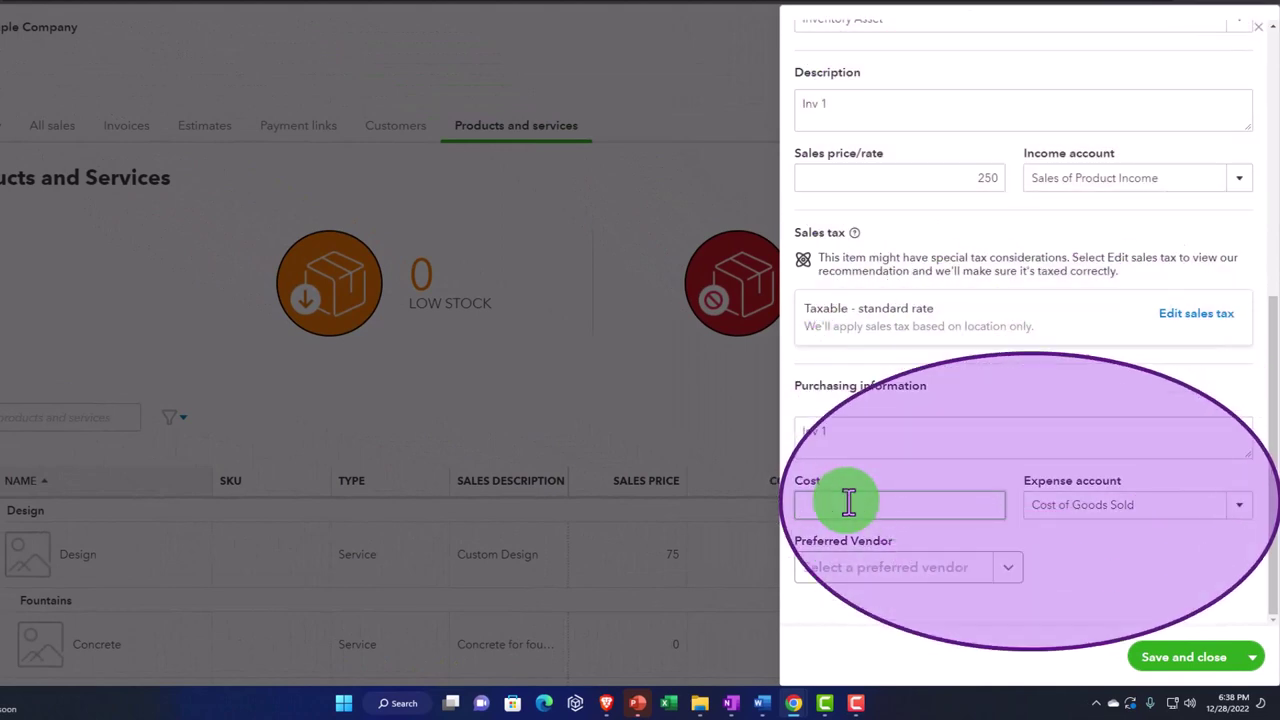
text(100)
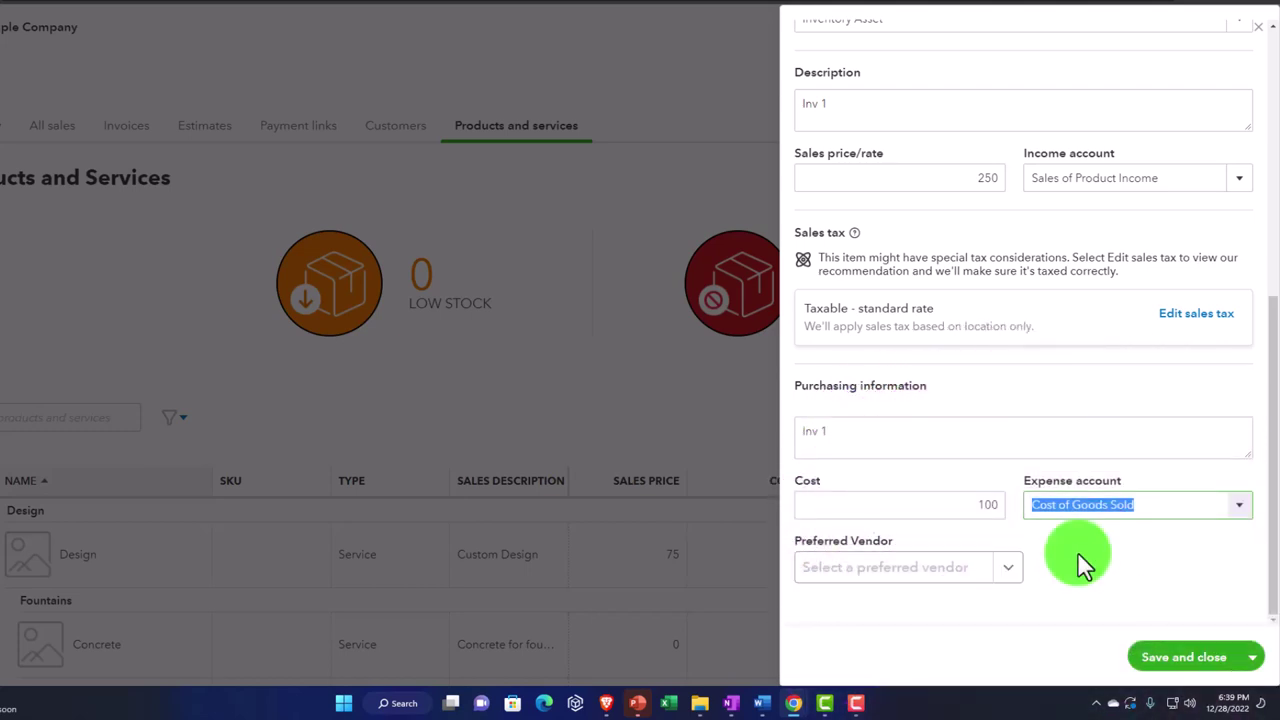
Step: Set AAA as the preferred vendor for the inventory item
click(1018, 583)
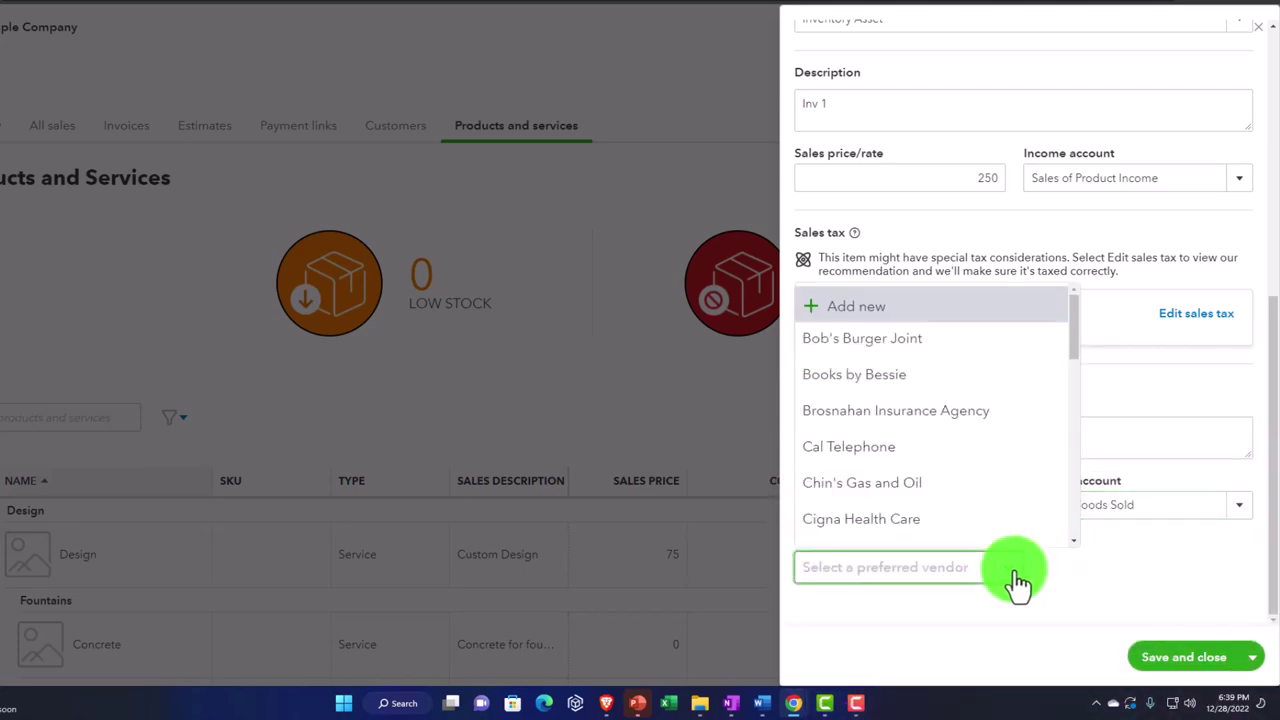
click(1016, 583)
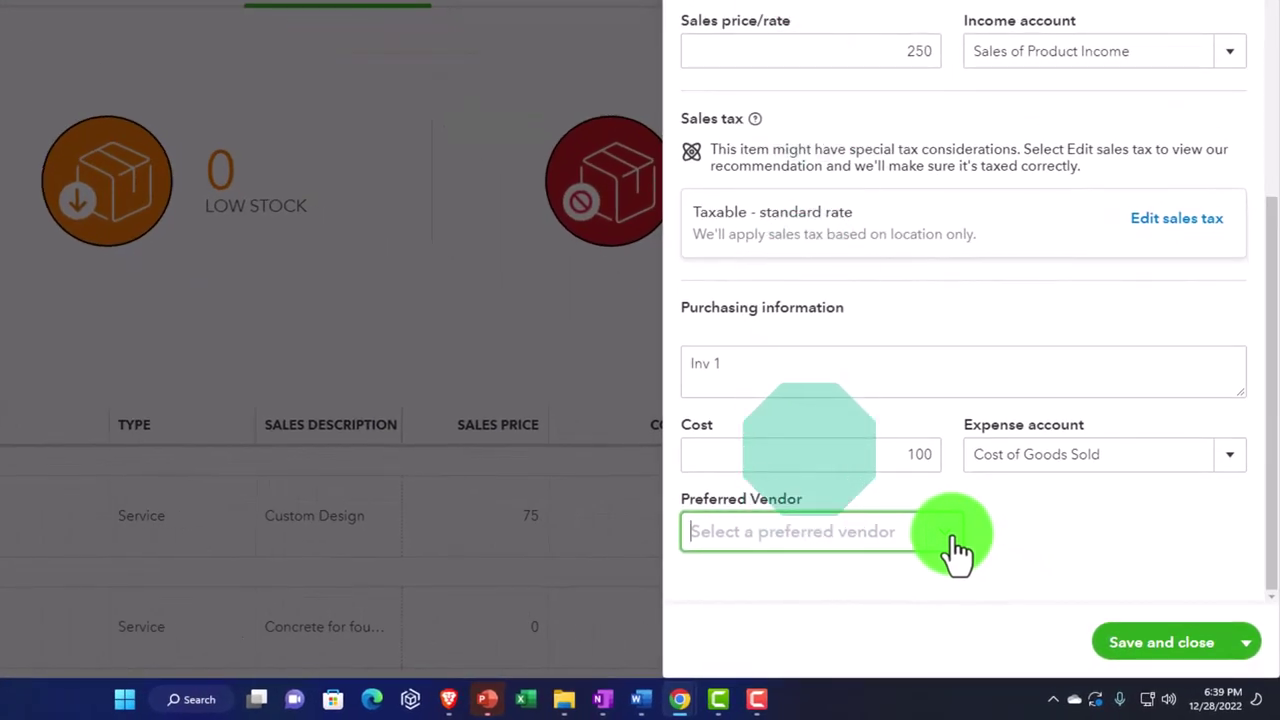
click(957, 550)
click(805, 548)
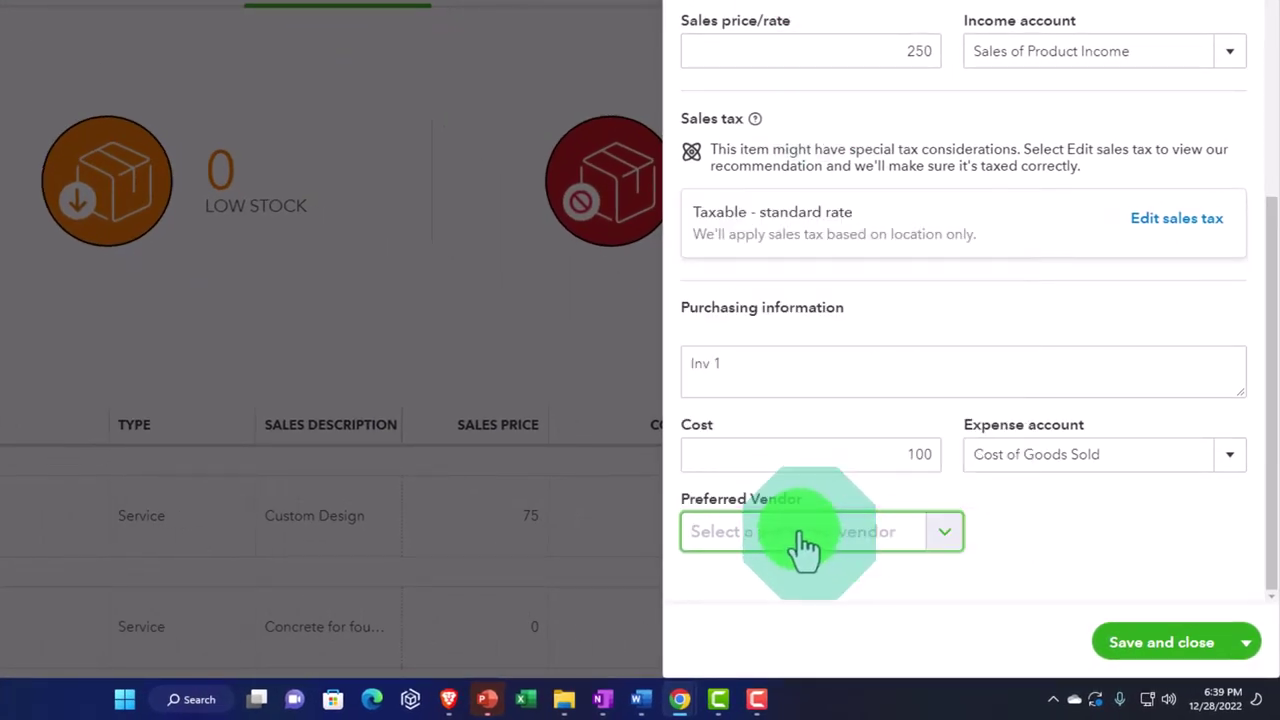
text(AAA)
click(835, 570)
Step: Save and close the Inv 1 item, and check its entry under Test Inve in the Products and Services list
click(1183, 648)
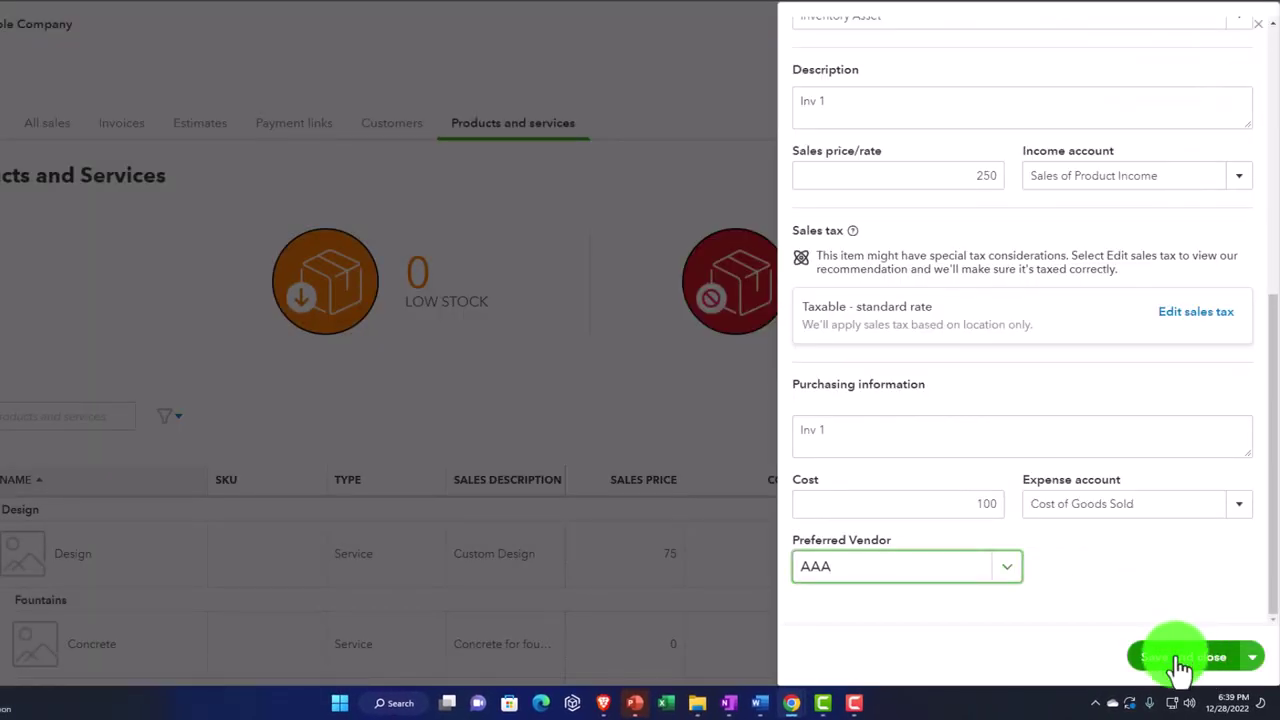
click(1180, 658)
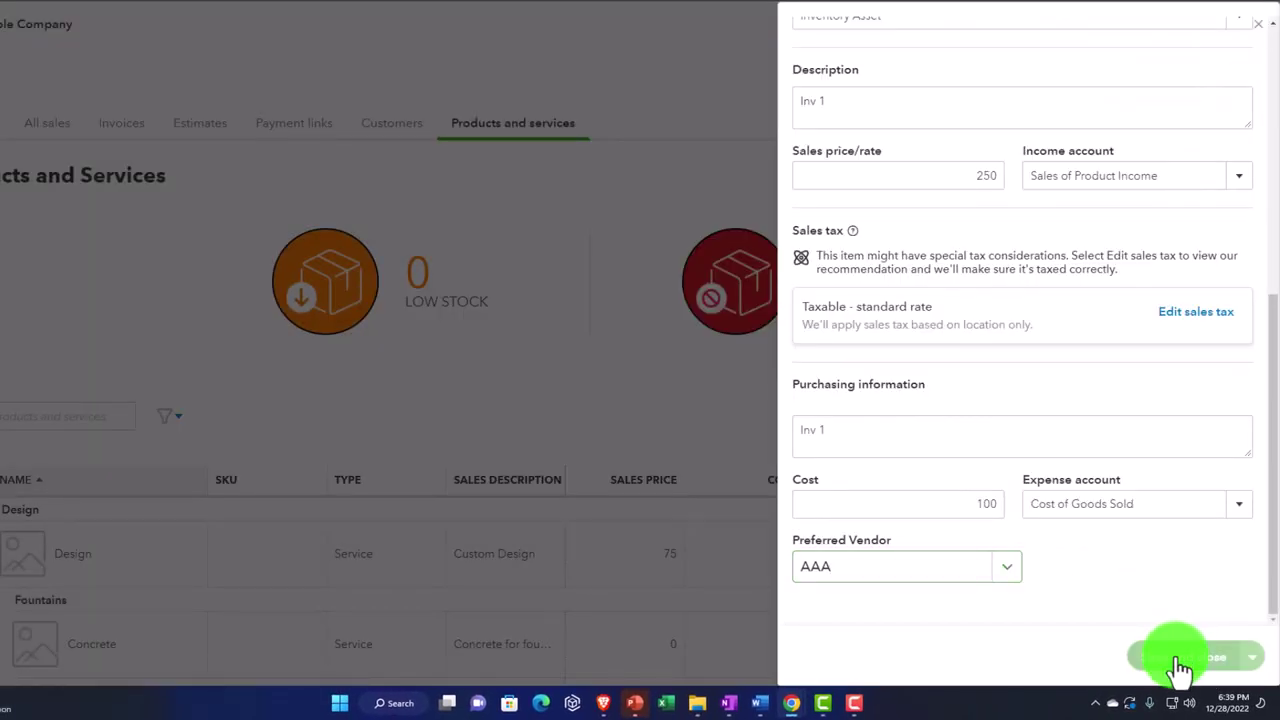
scroll(890, 470, down, 5)
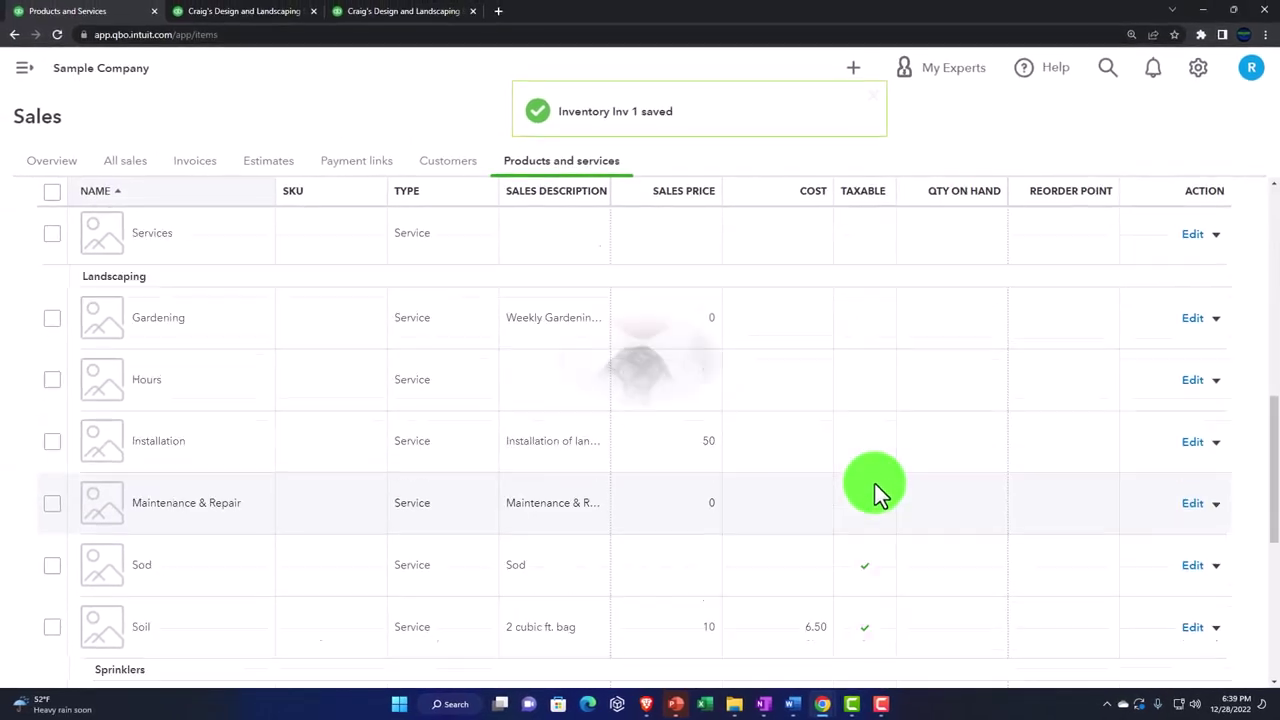
scroll(875, 490, down, 5)
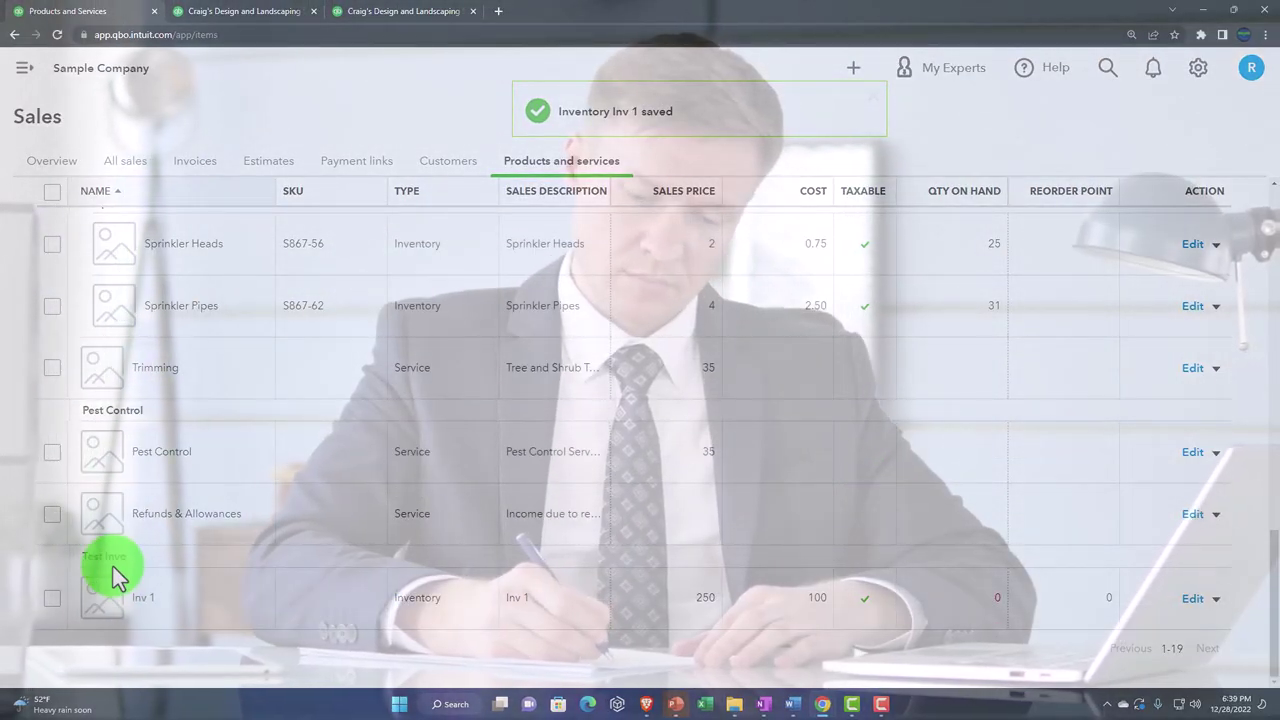
scroll(432, 536, up, 1)
scroll(434, 536, up, 10)
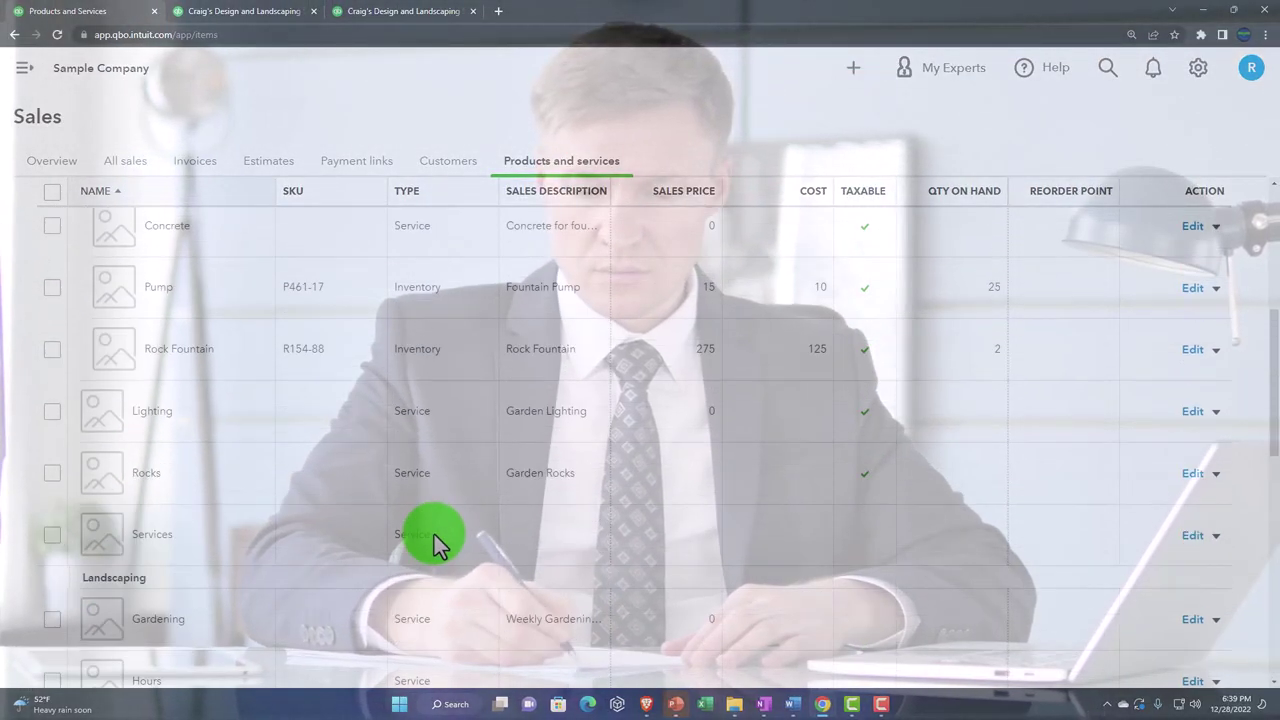
Step: Start a new non-inventory item and name it "Non inv 1"
click(1196, 222)
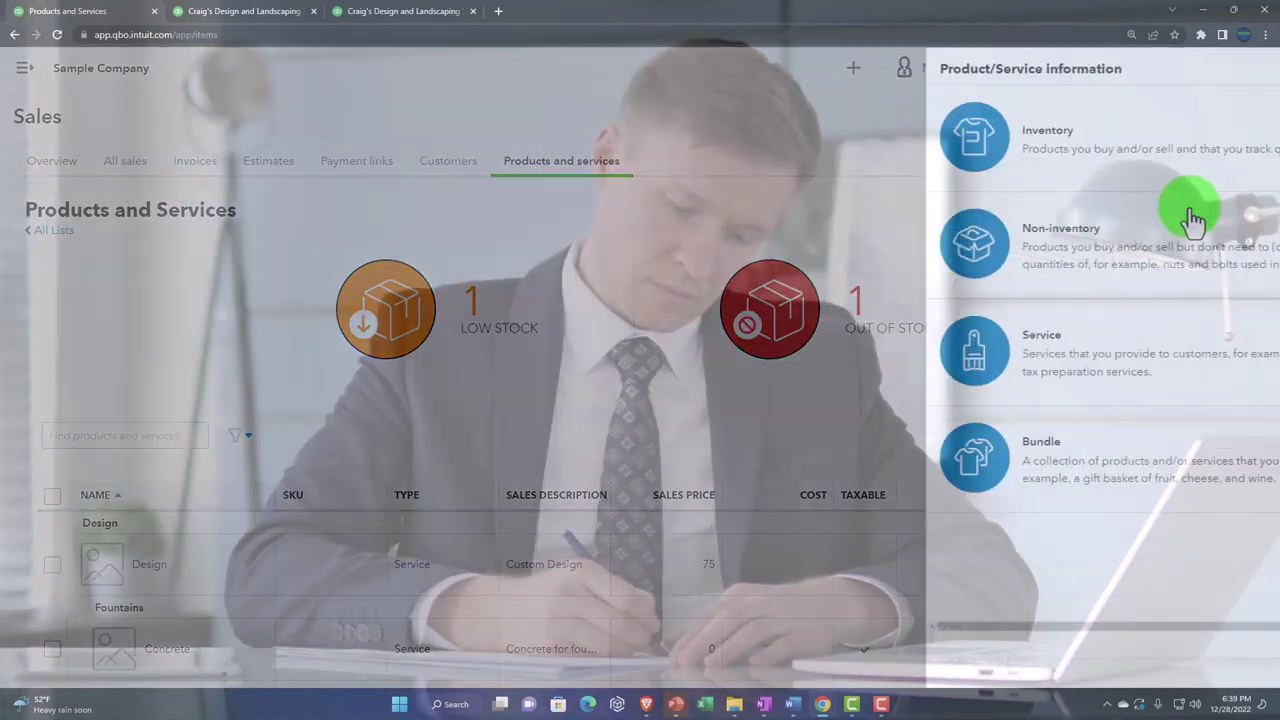
click(909, 257)
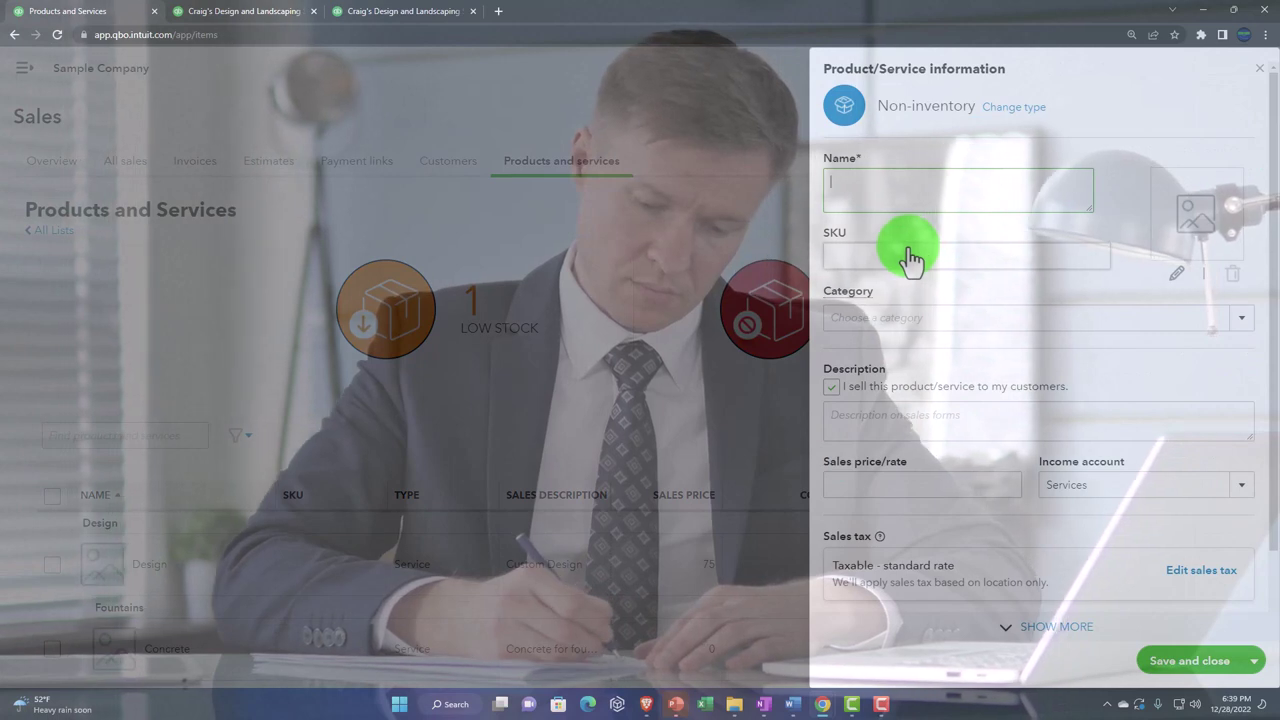
text(Non inv)
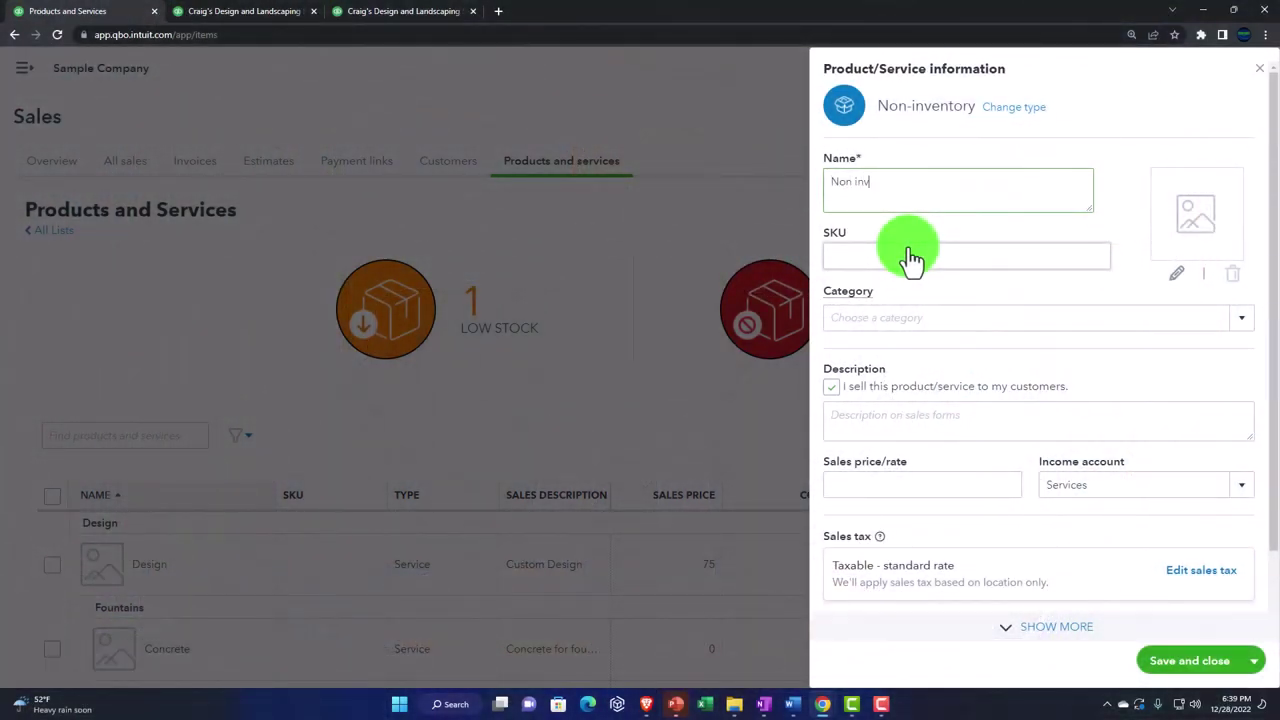
text( 1)
Step: Assign the non-inventory item to the Test Inve category and copy its name into the description for sales forms
key(ctrl+a)
key(ctrl+c)
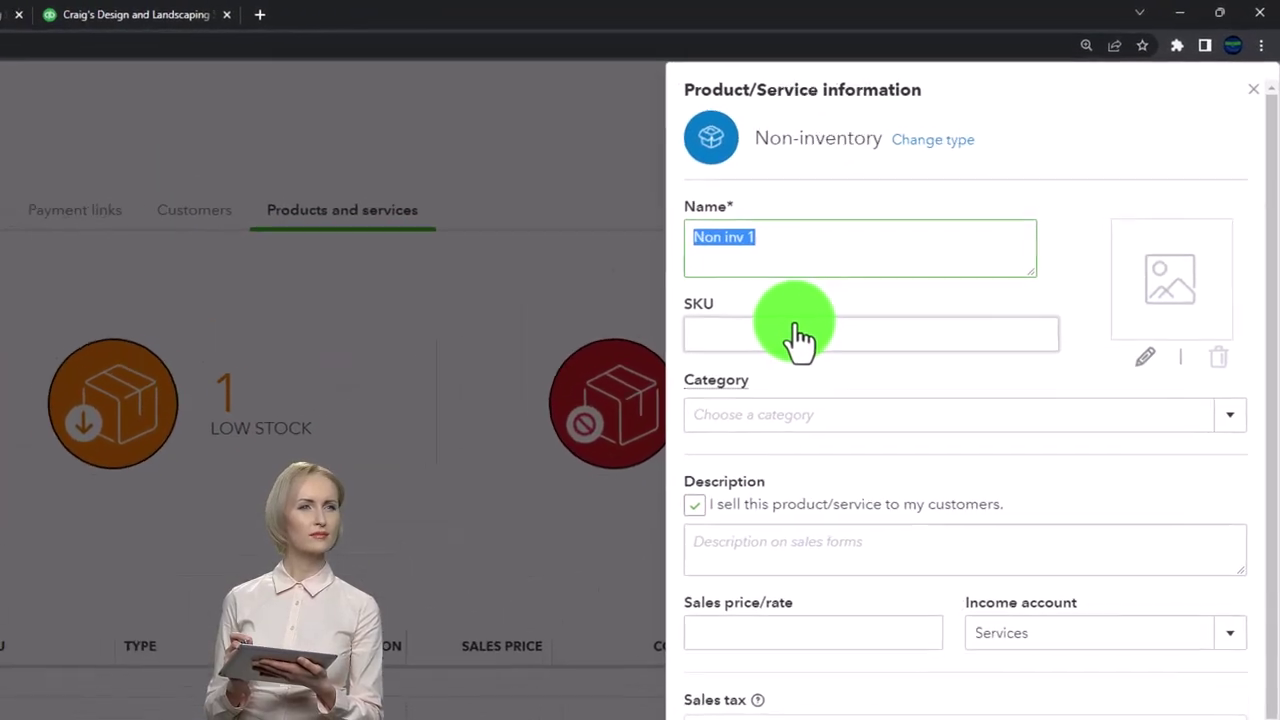
scroll(790, 435, down, 1)
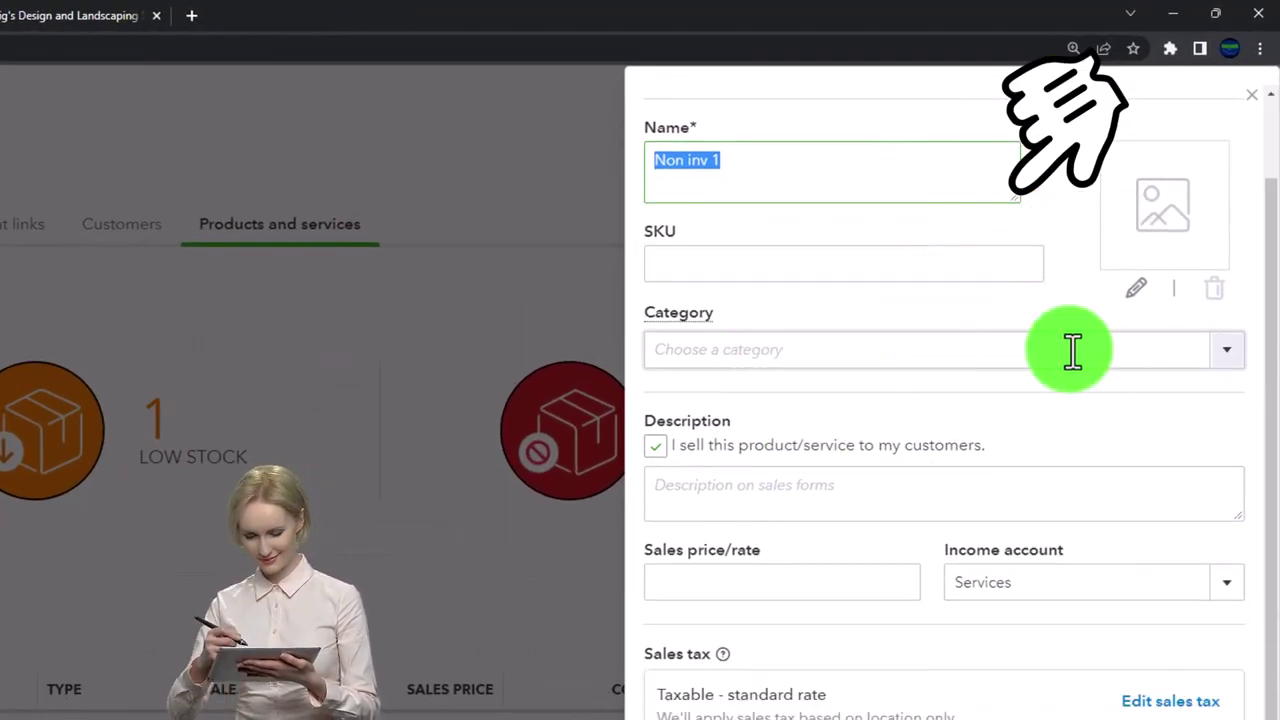
click(1228, 350)
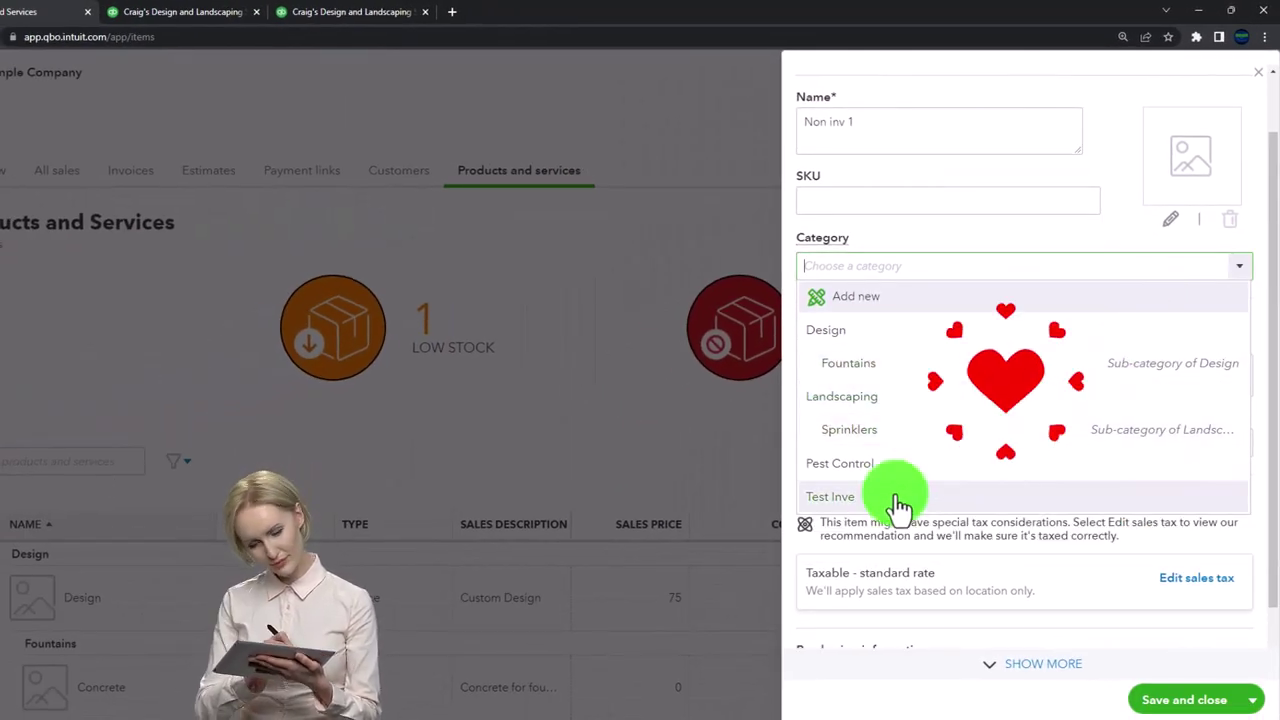
click(878, 524)
click(855, 370)
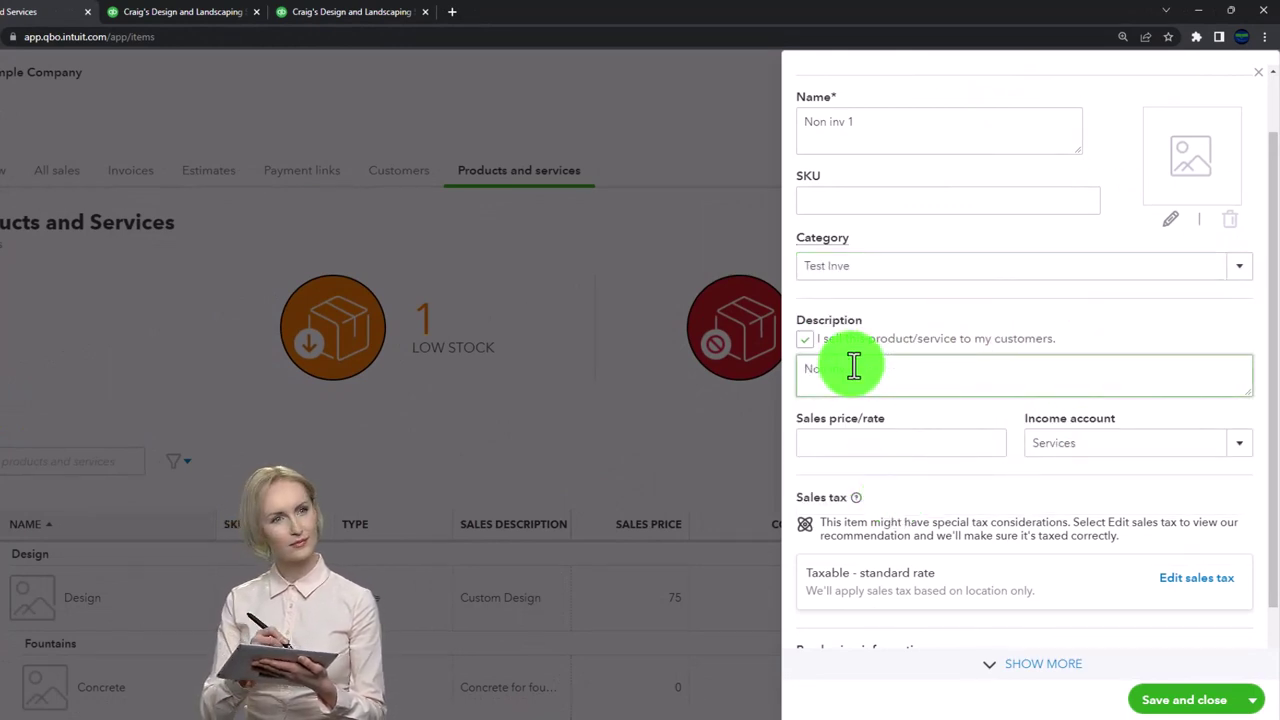
key(ctrl+v)
Step: Set the non-inventory item's sales price to 210
click(866, 440)
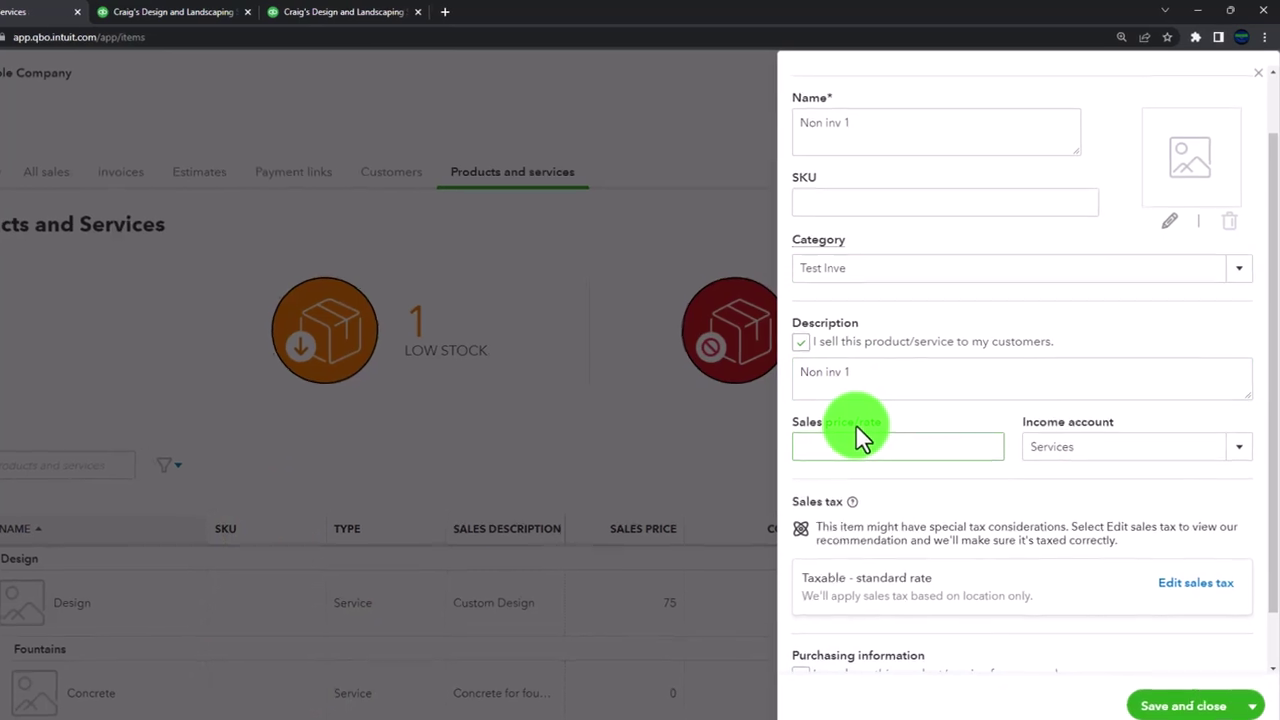
text(210)
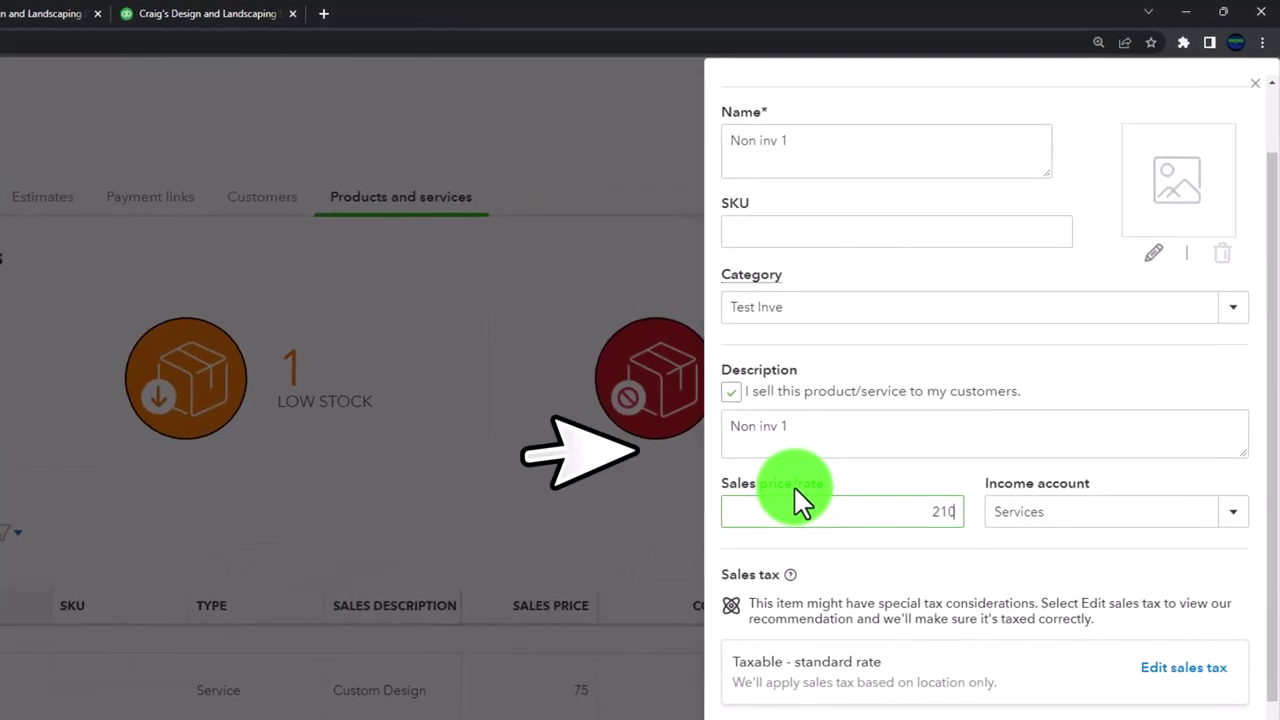
key(Tab)
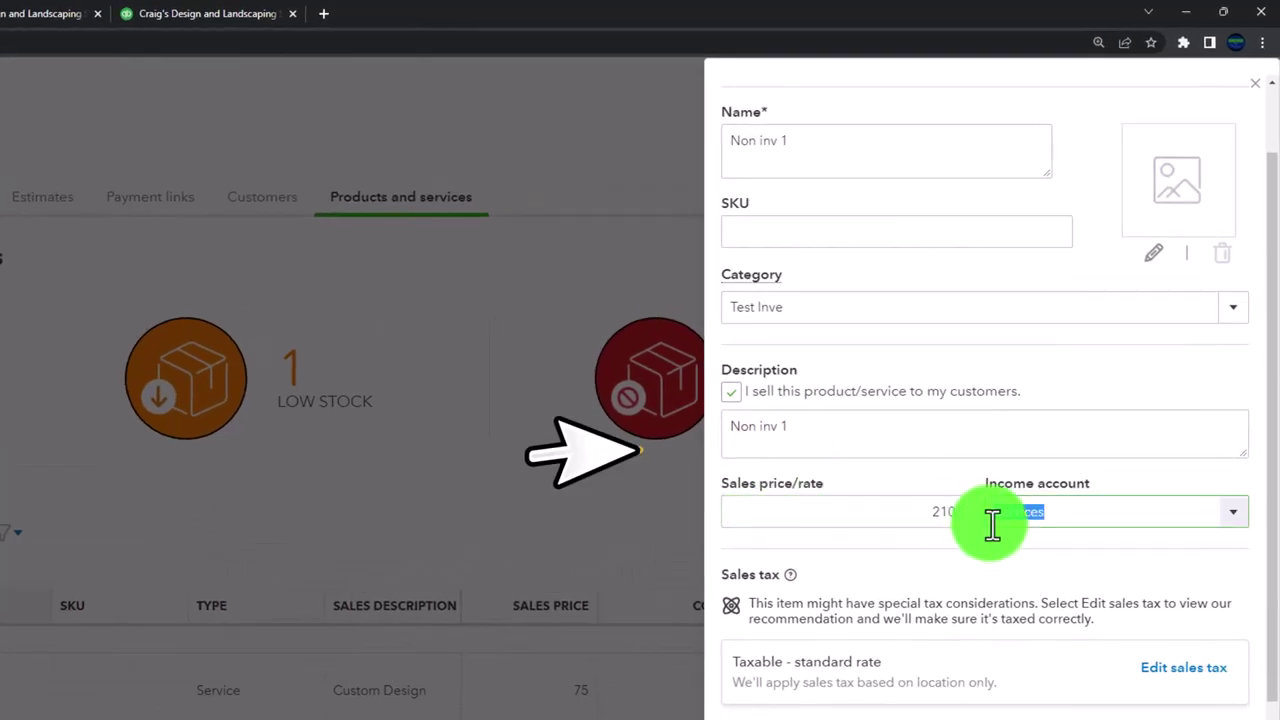
click(1231, 515)
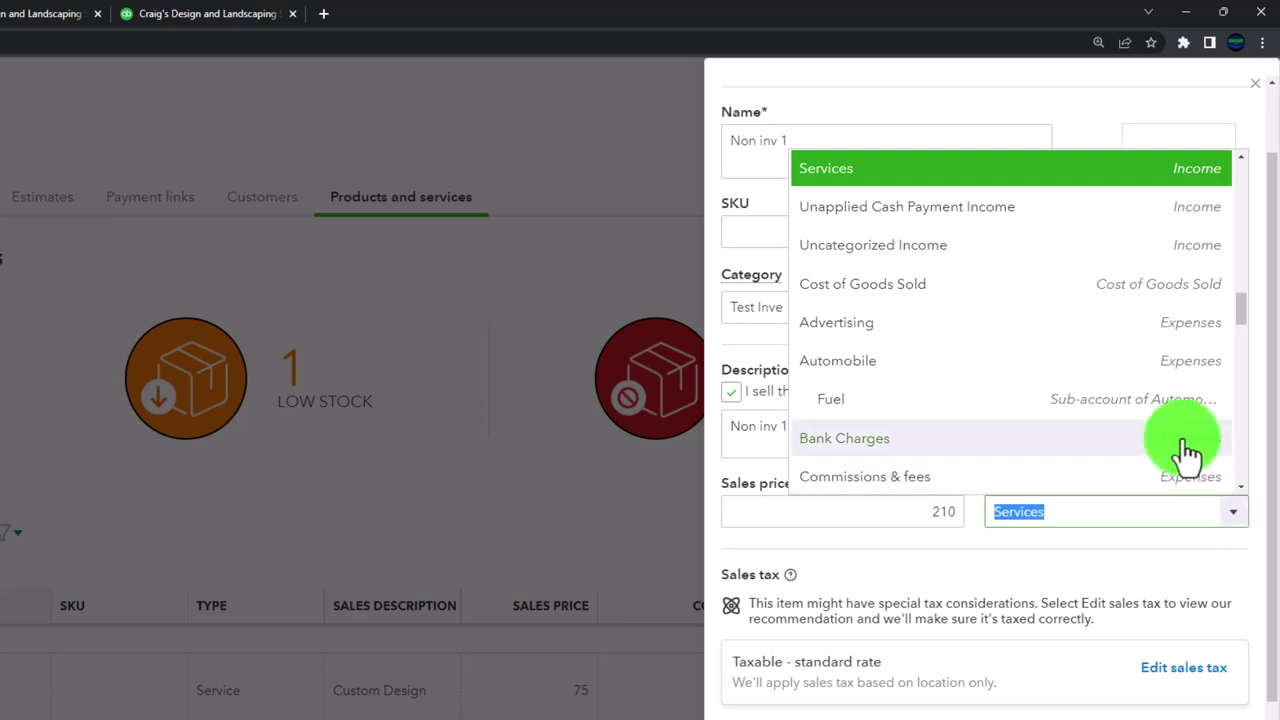
scroll(1186, 457, up, 1)
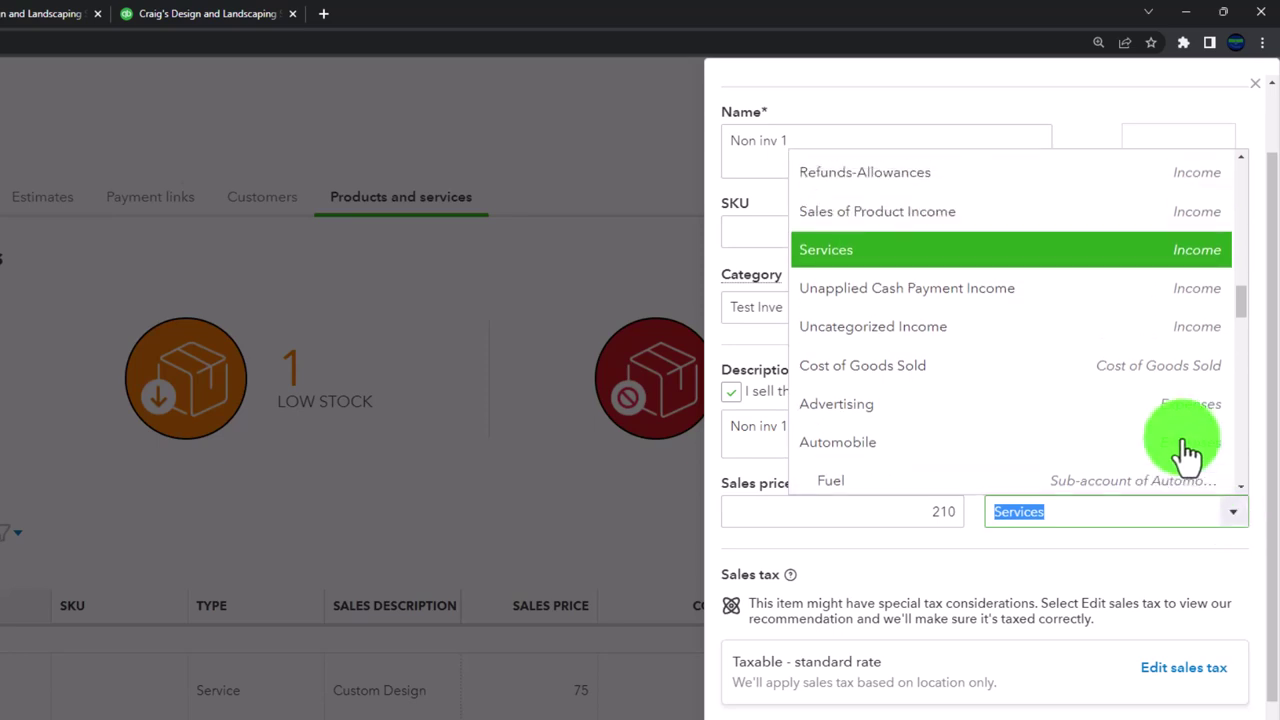
click(1136, 557)
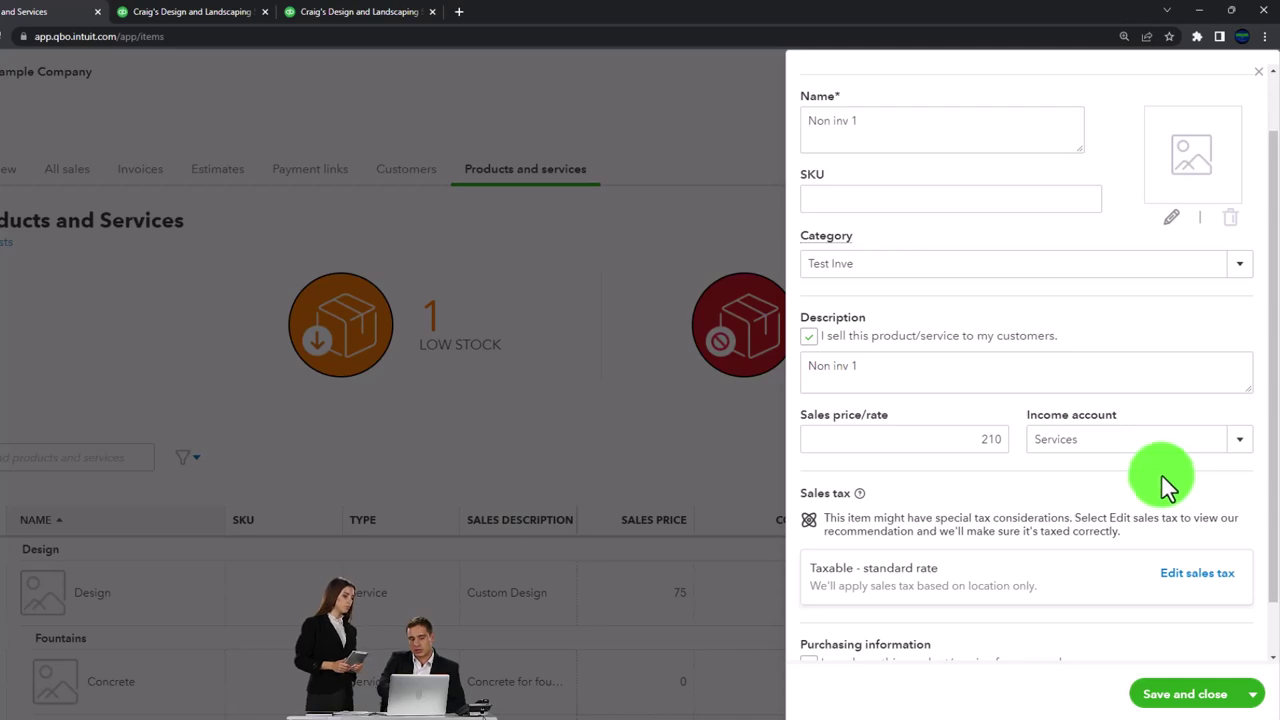
Step: Choose Sales of Product Income as the income account for the non-inventory item
click(1225, 447)
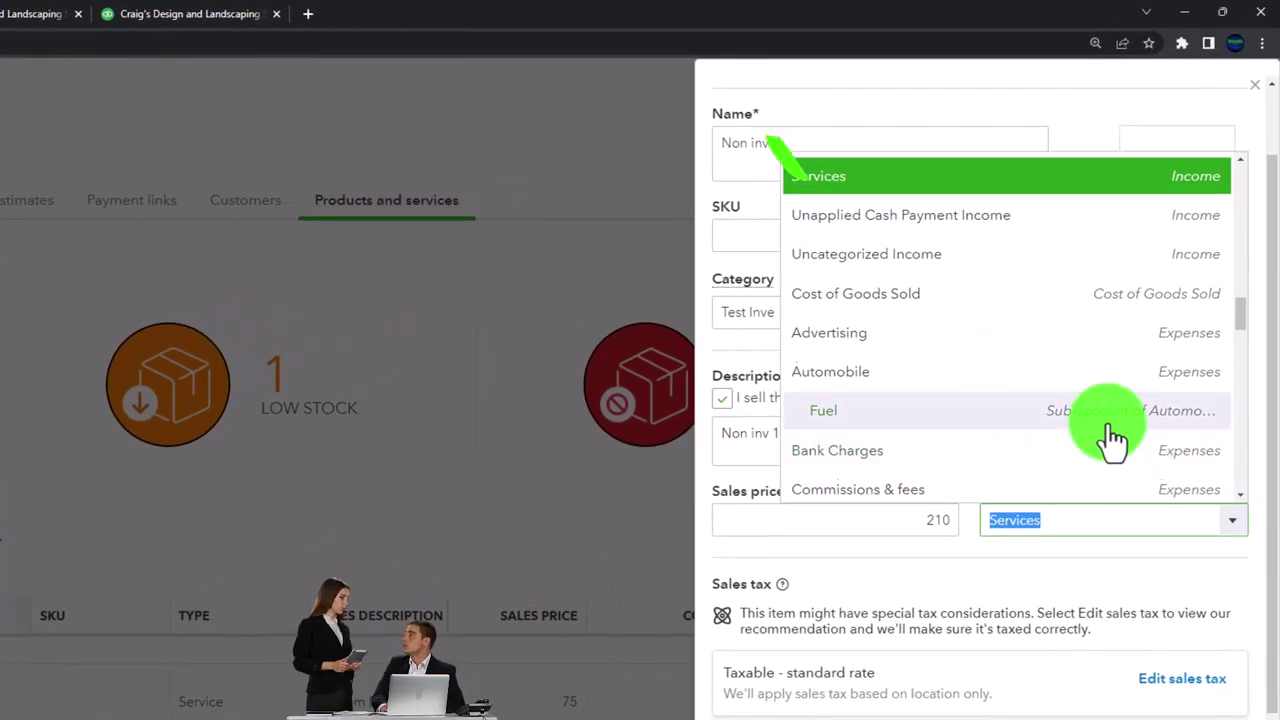
scroll(1020, 337, up, 2)
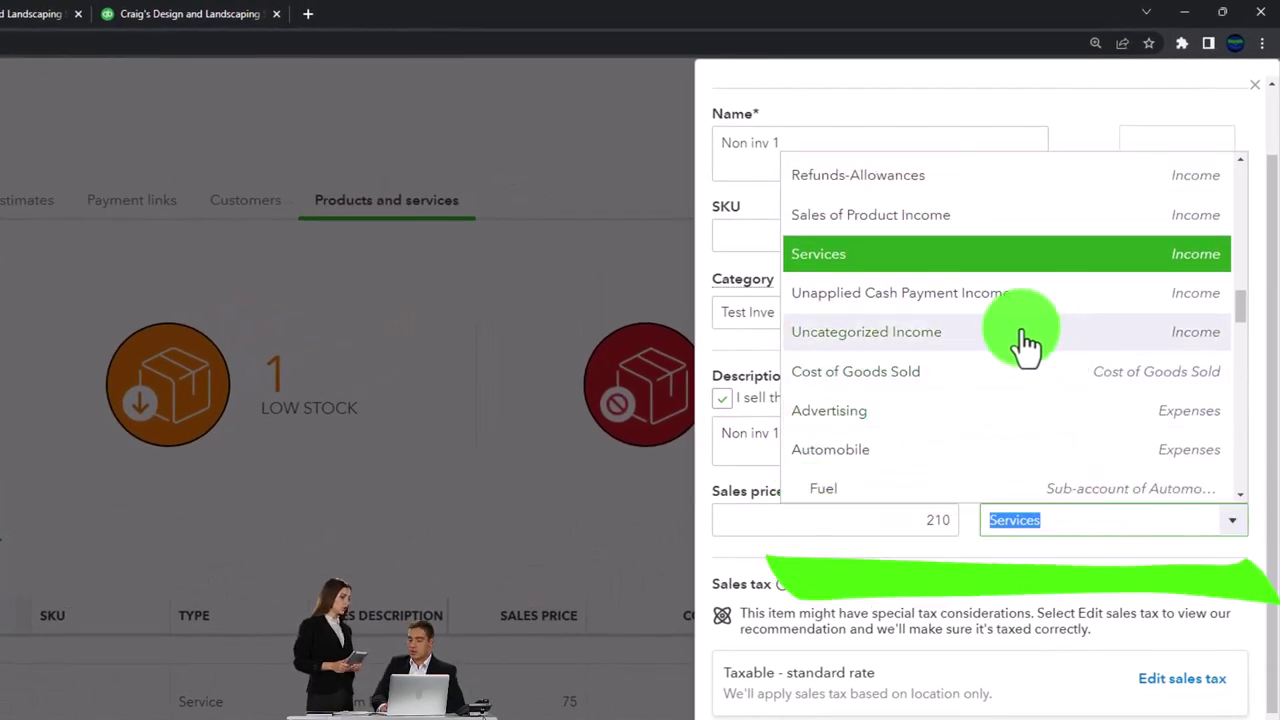
click(894, 240)
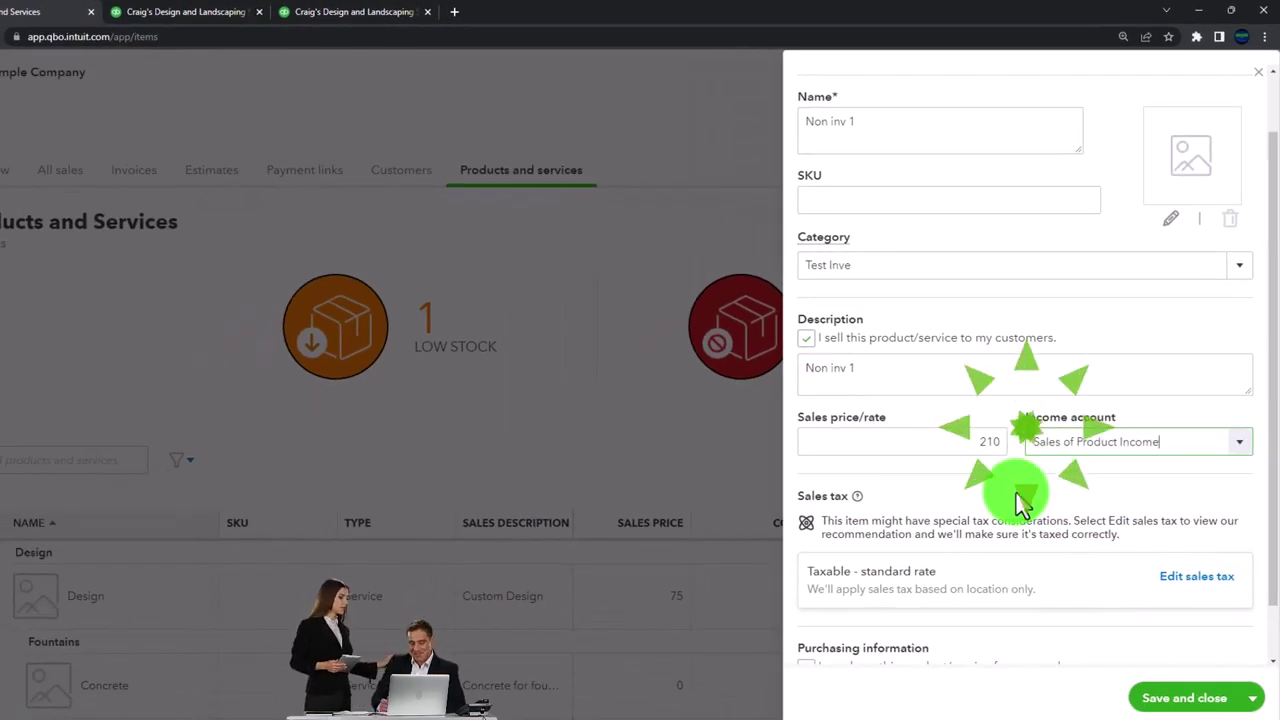
scroll(1015, 490, down, 2)
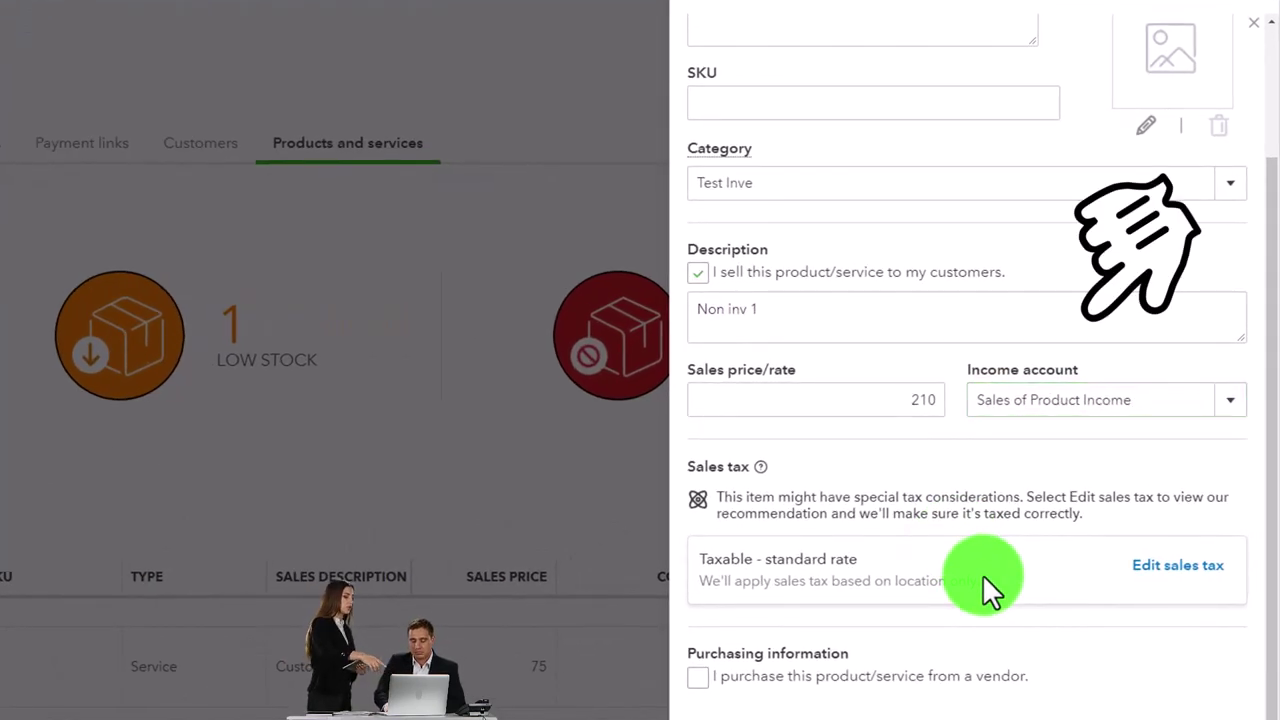
Step: Review the sales tax categories and options for the non-inventory item, keeping it taxable based on location only
click(1150, 566)
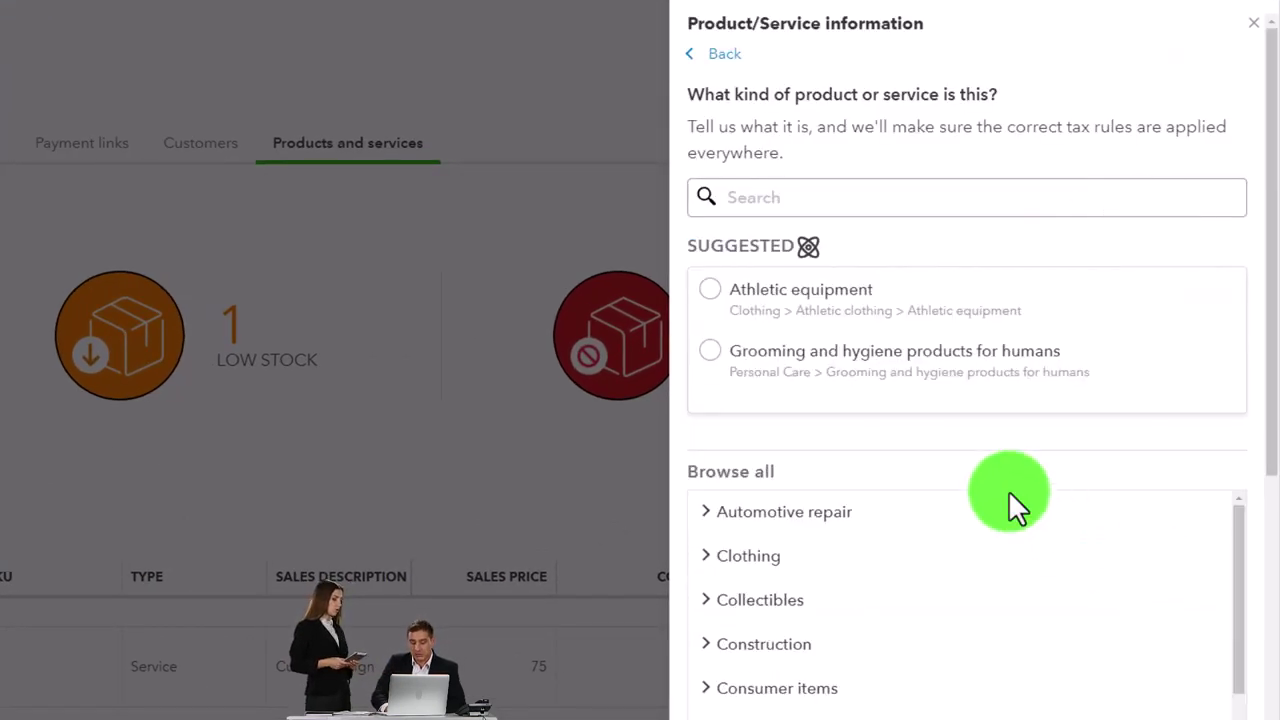
scroll(1008, 490, down, 8)
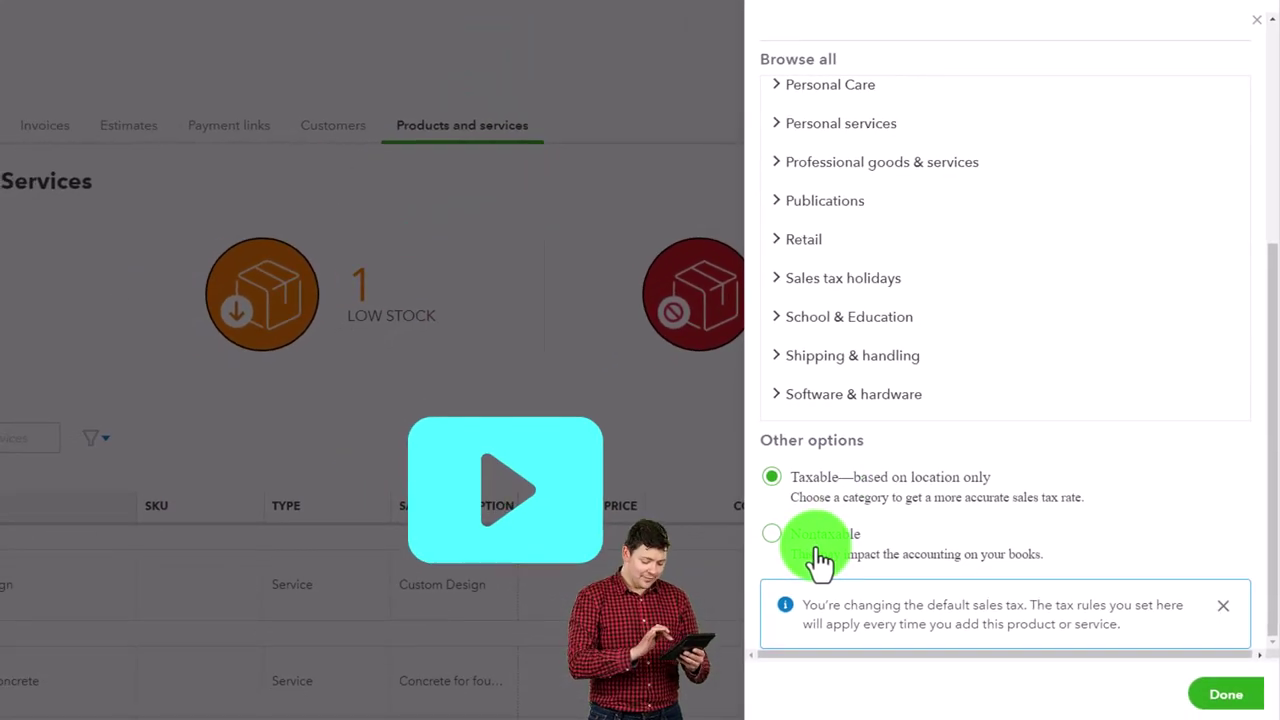
click(1220, 694)
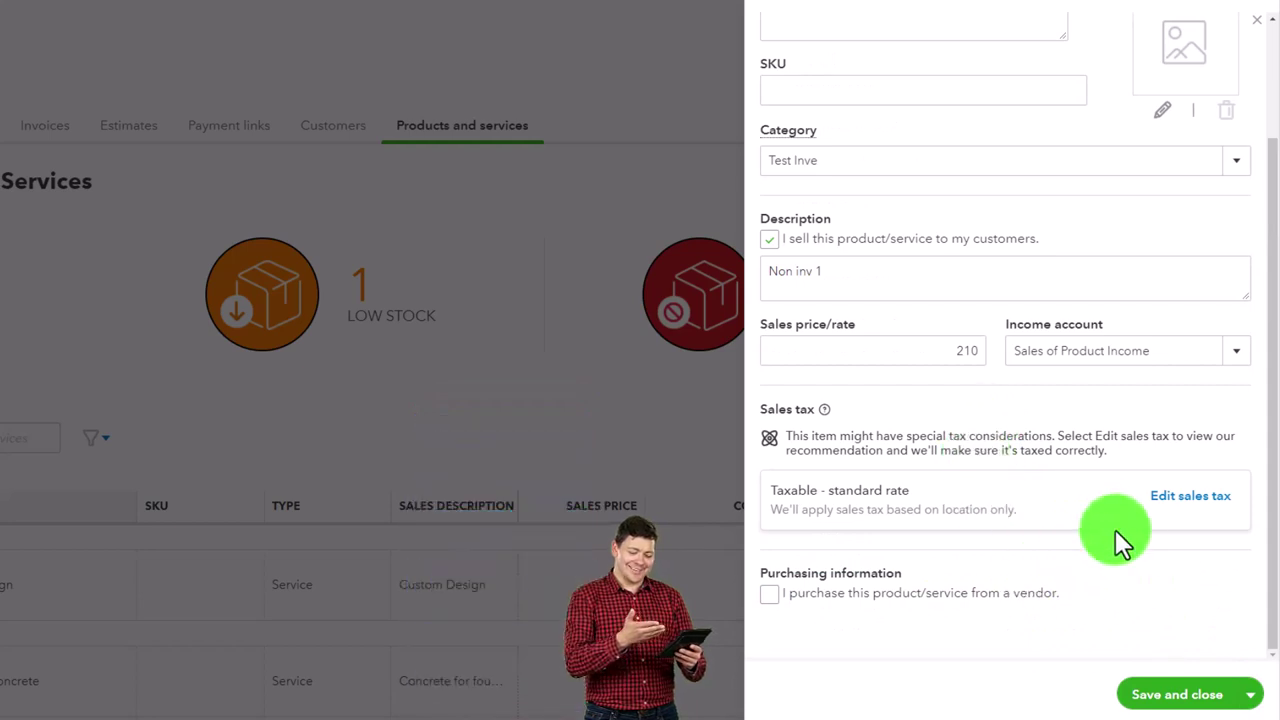
click(1148, 514)
scroll(1100, 560, down, 6)
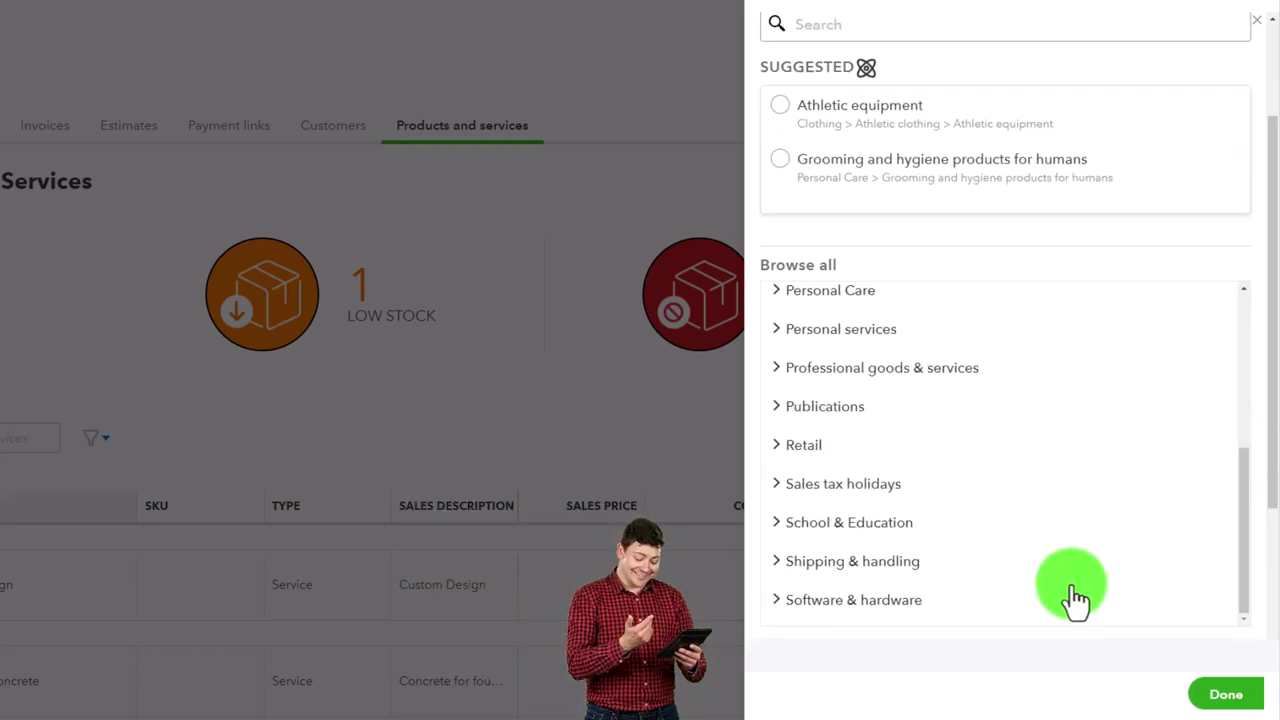
click(1216, 694)
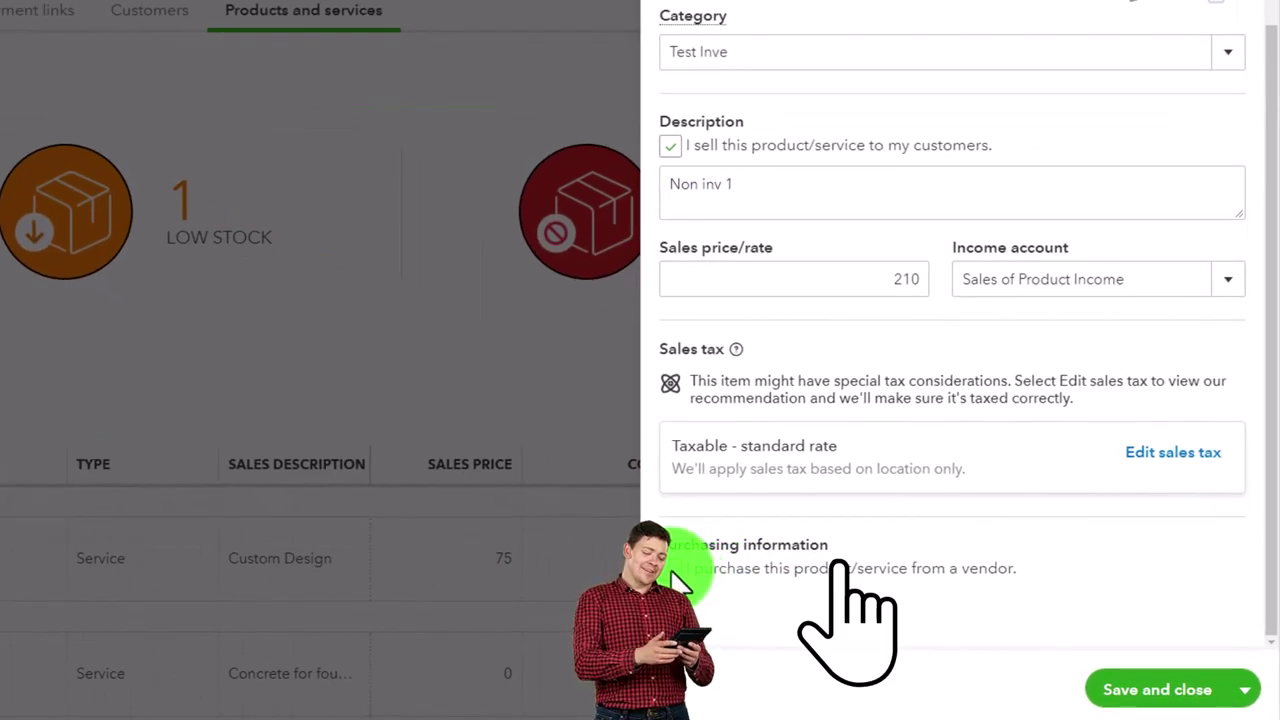
Step: Mark the non-inventory item as purchased from a vendor, with purchase description "Non inv 1", cost 50 and Purchases as the expense account
click(670, 569)
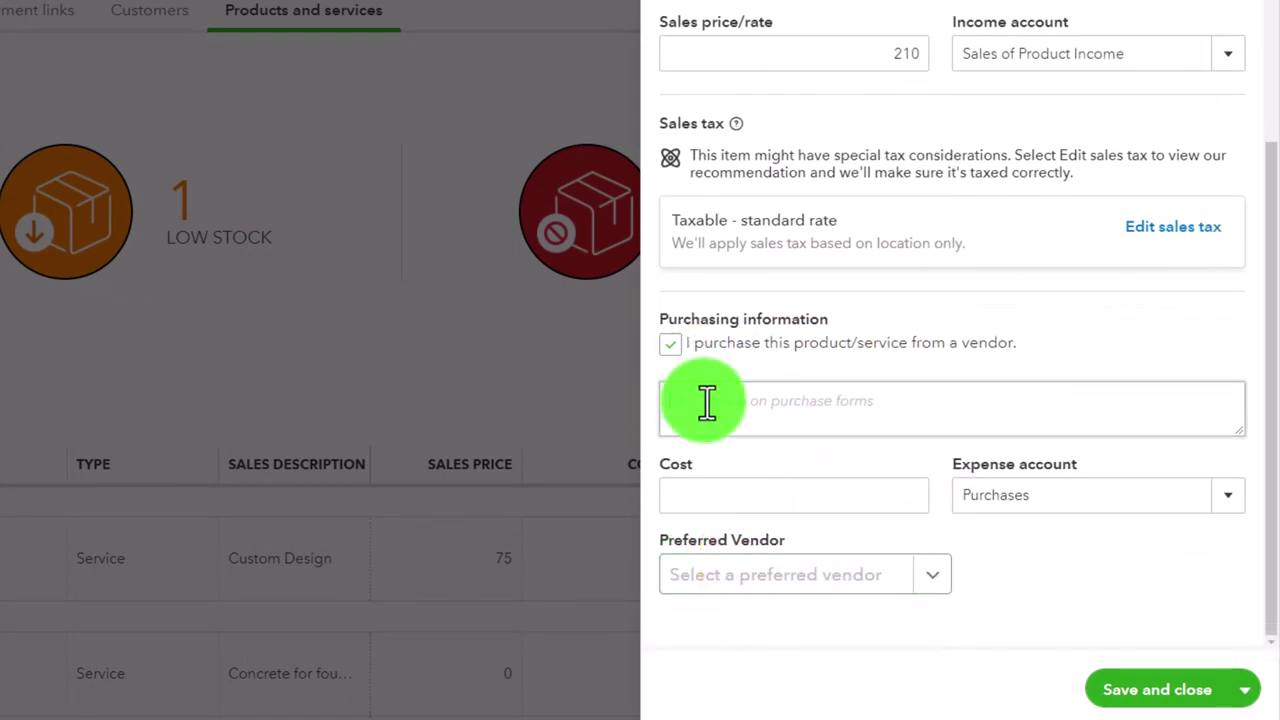
text(Non inv 1)
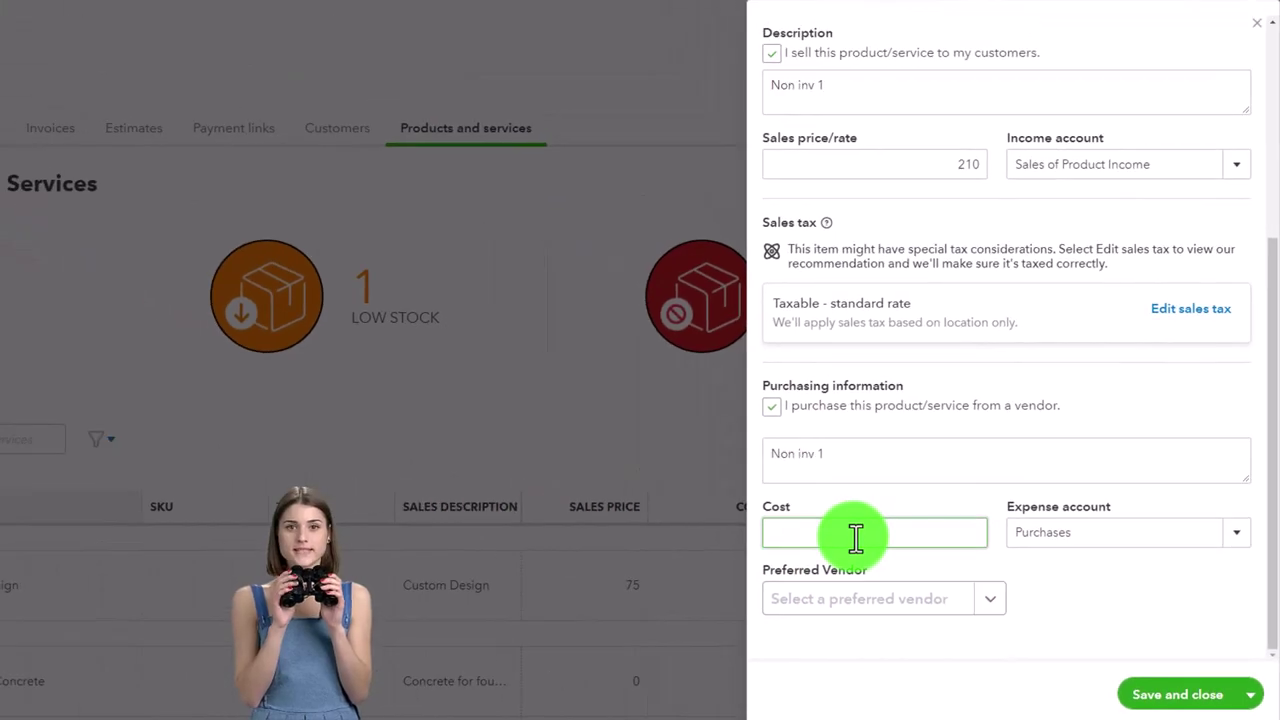
text(50)
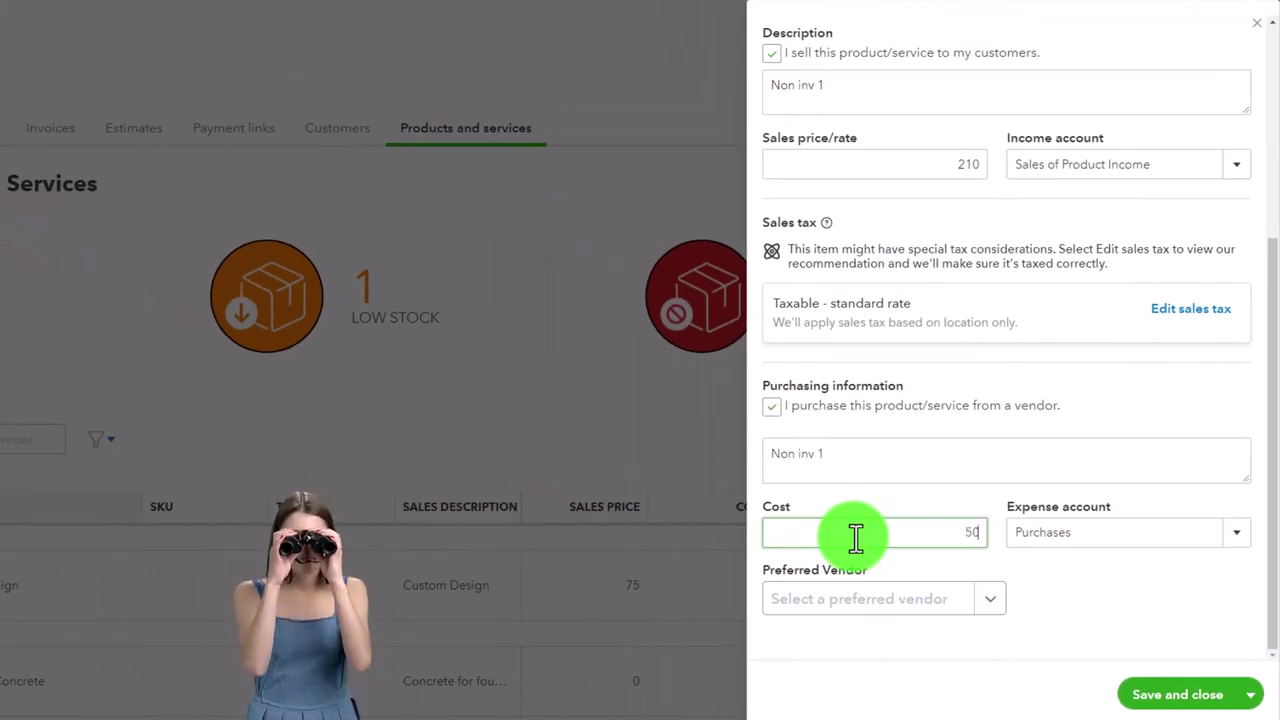
click(1237, 540)
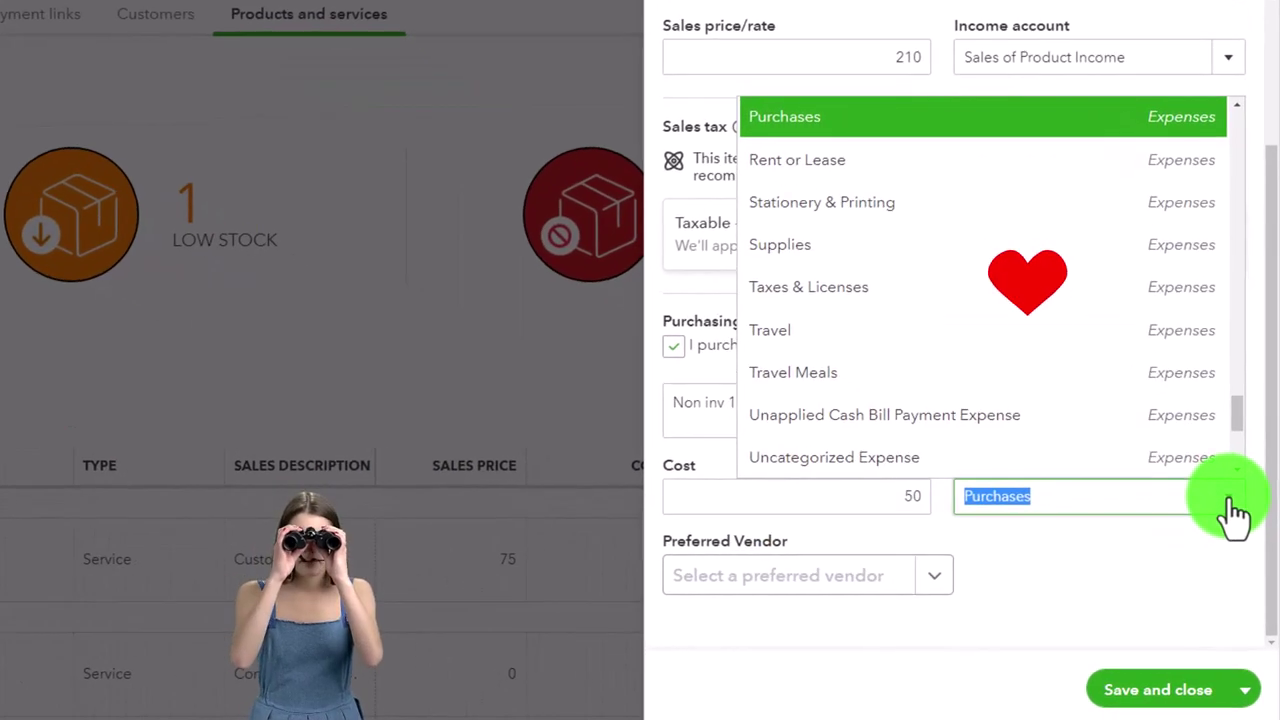
click(1238, 538)
click(1121, 581)
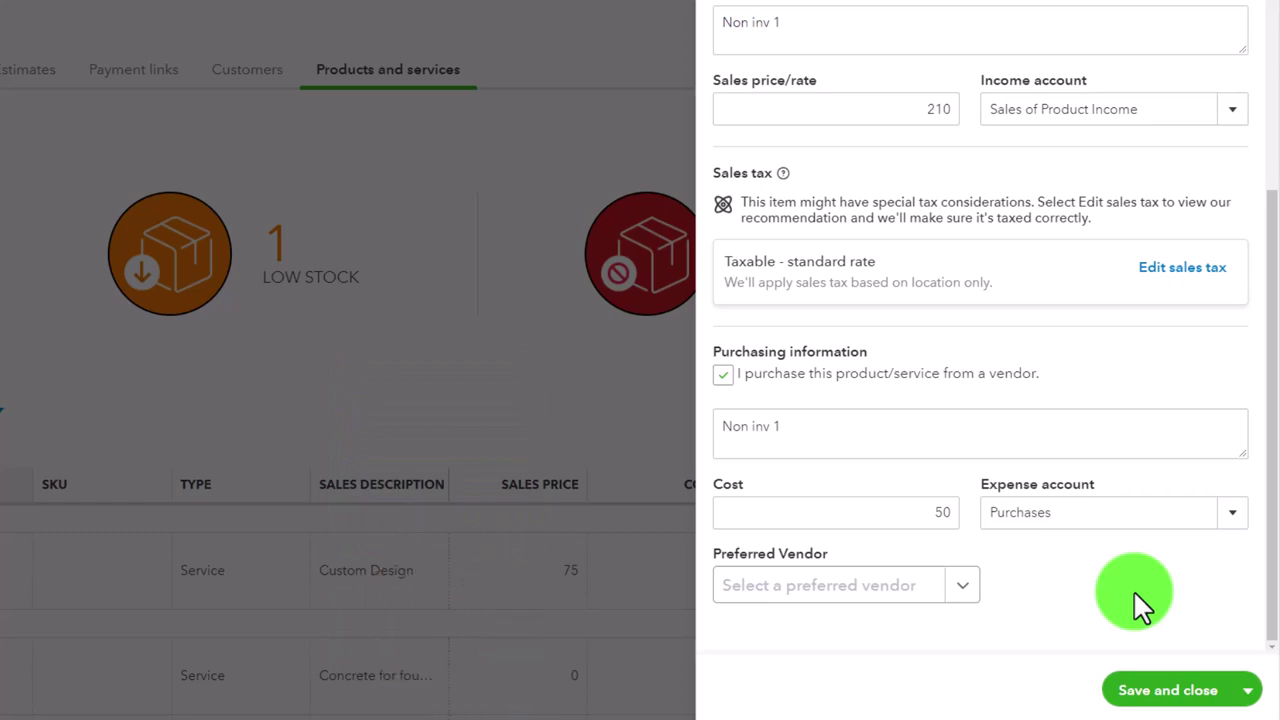
Step: Save the non-inventory item and look through the Products and Services list
click(1178, 703)
scroll(934, 426, down, 10)
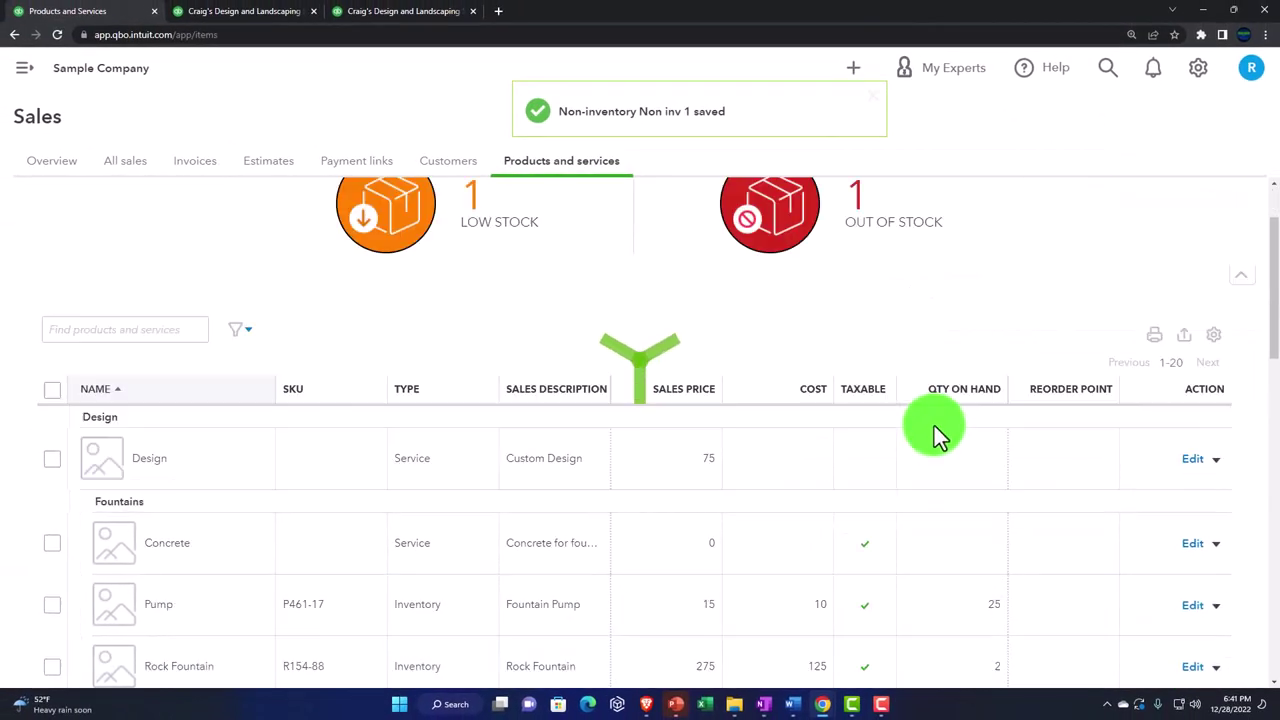
scroll(944, 449, down, 4)
scroll(756, 531, up, 10)
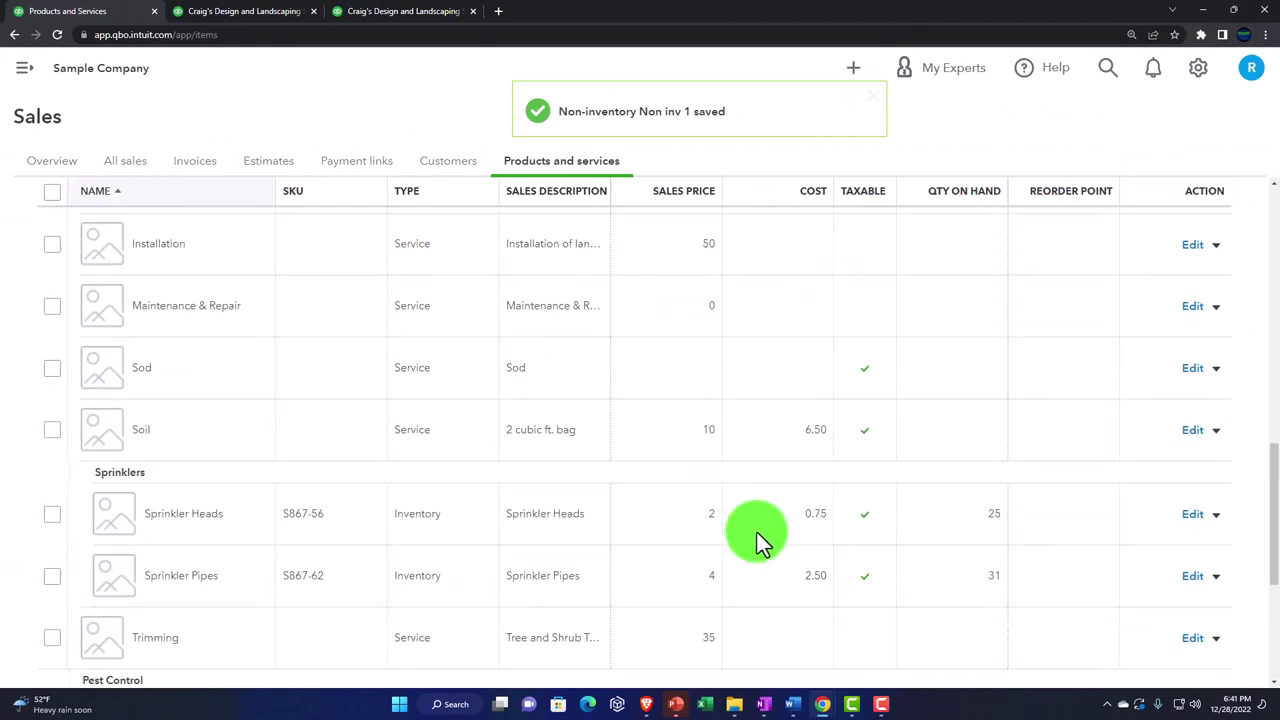
scroll(758, 537, up, 5)
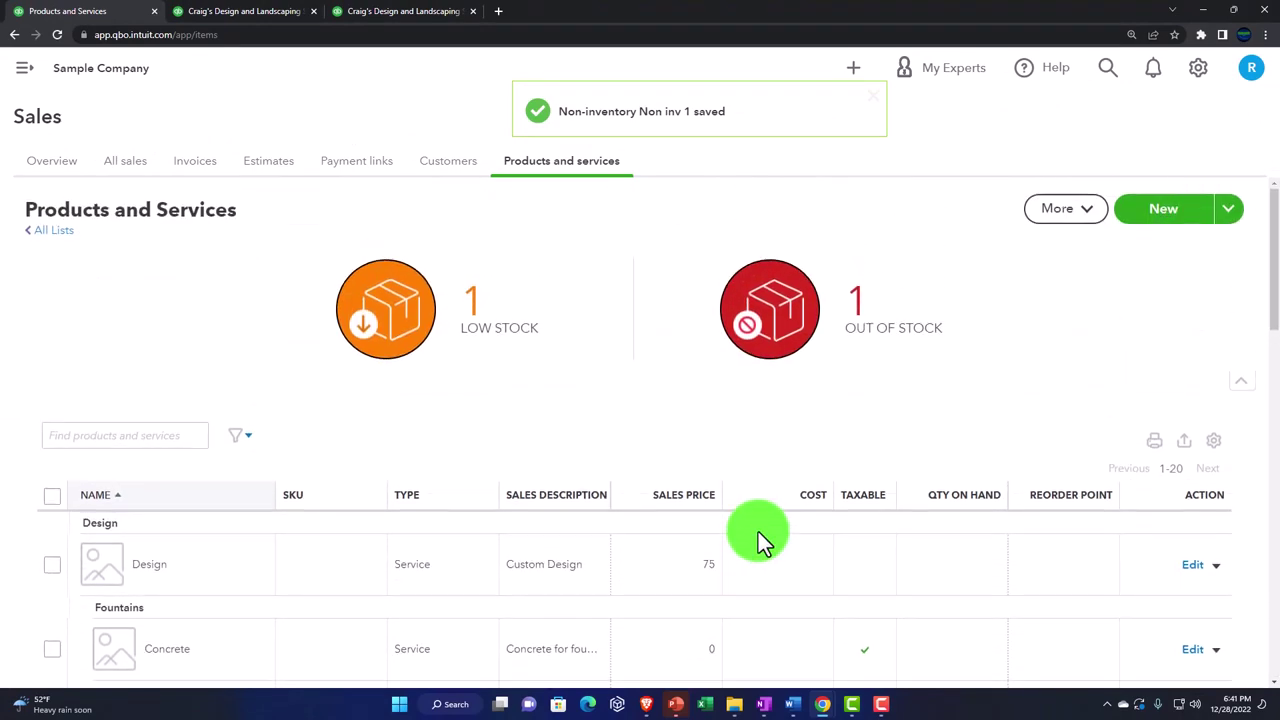
Step: Start a new service item named "Service 1" and assign it to the Test Inve category
click(1175, 210)
click(1005, 335)
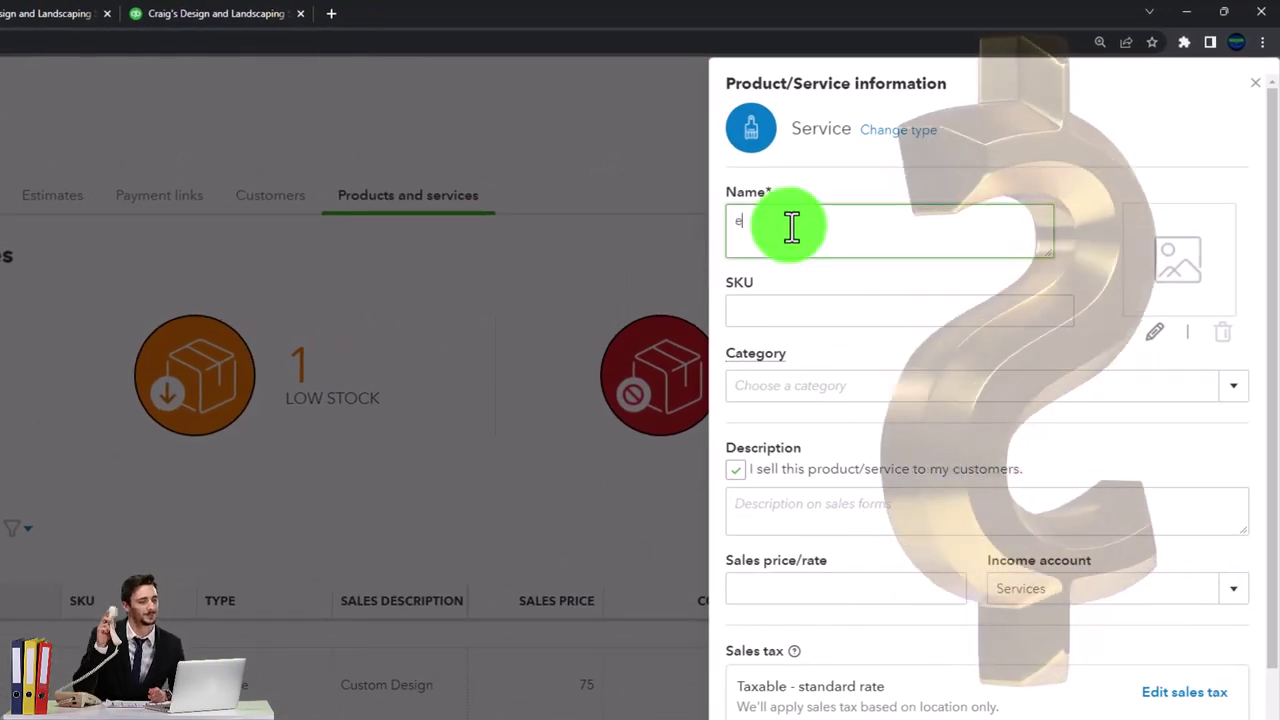
text(Service 1)
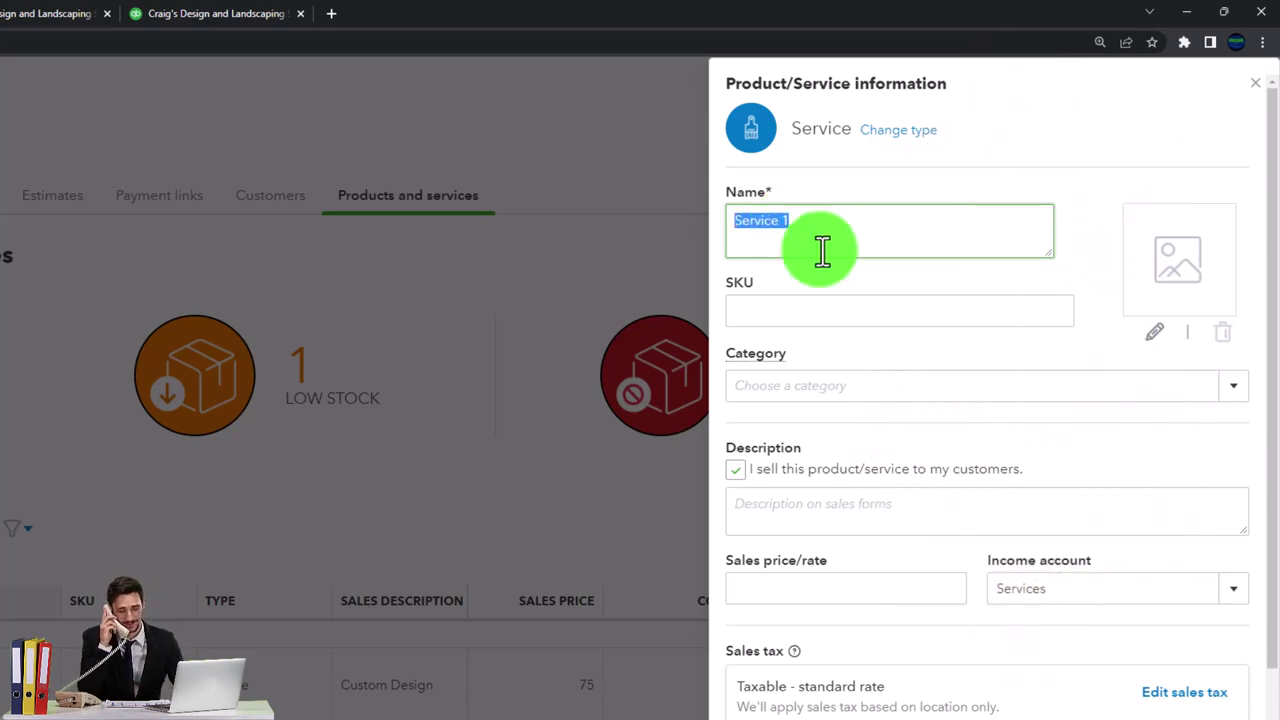
click(860, 377)
click(1238, 386)
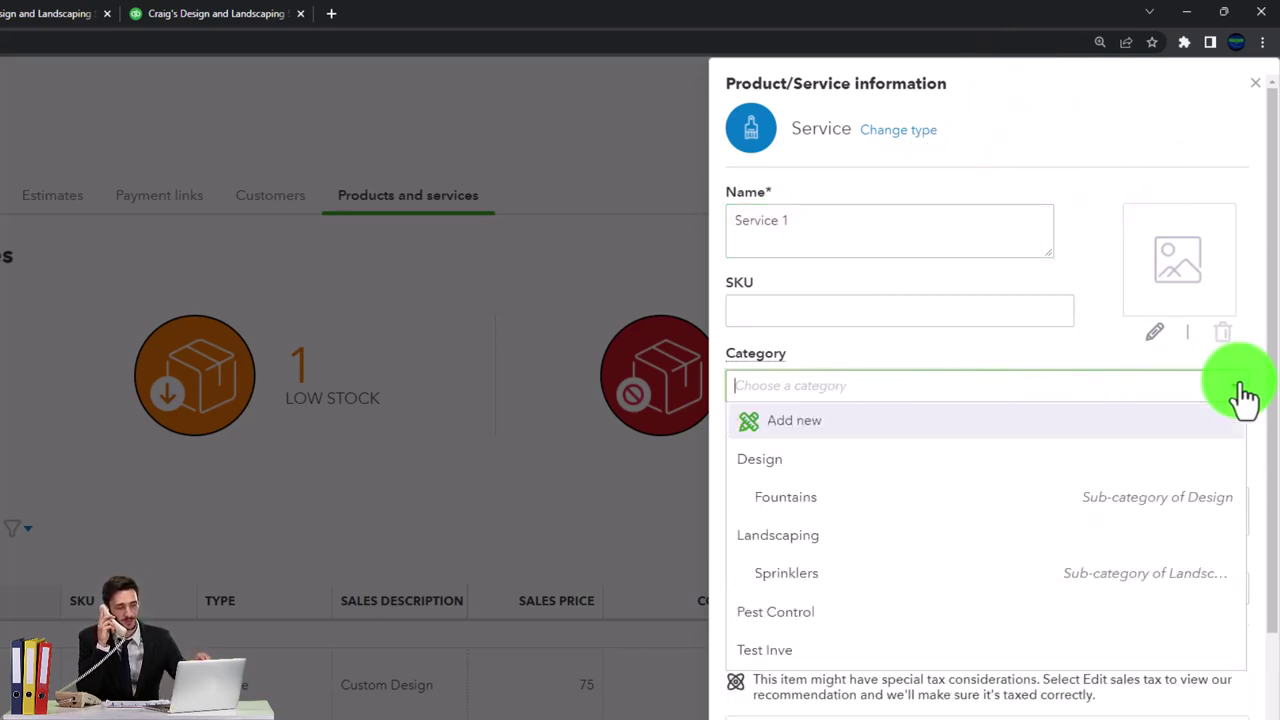
click(843, 650)
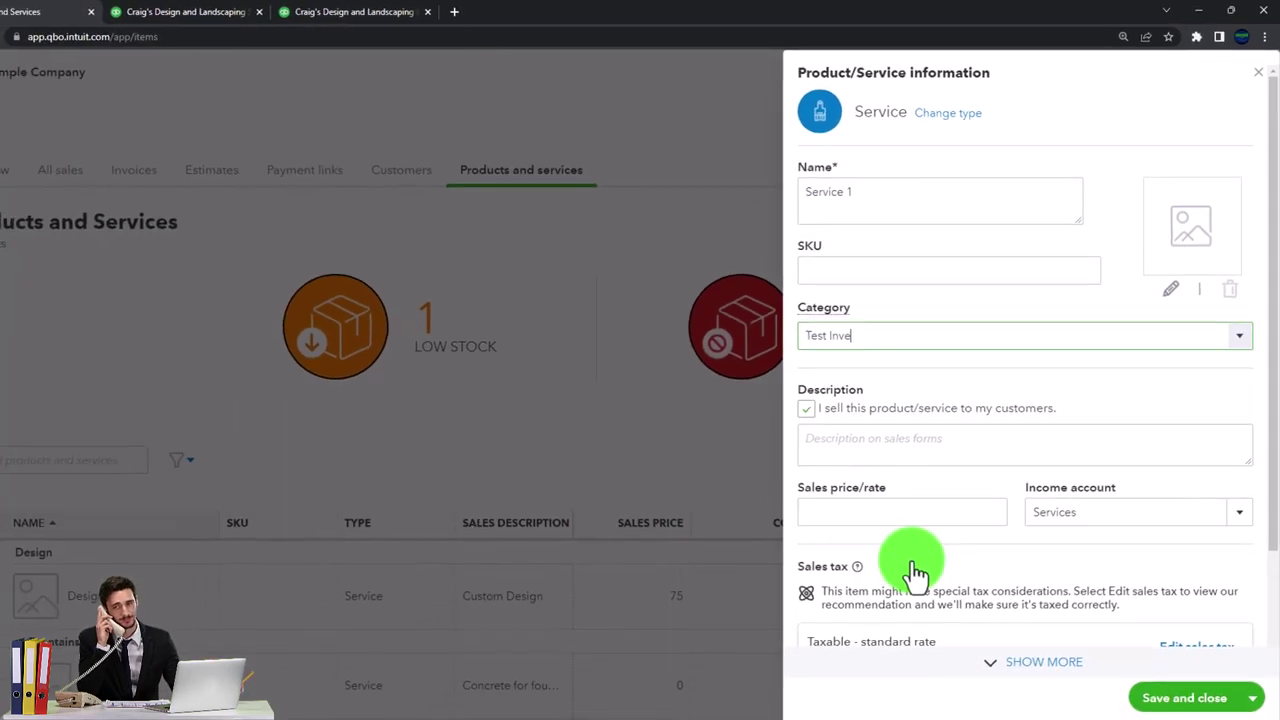
Step: Give the service the sales description "Service 1" and a sales price of 140, keeping Services as the income account
click(857, 449)
text(Serv)
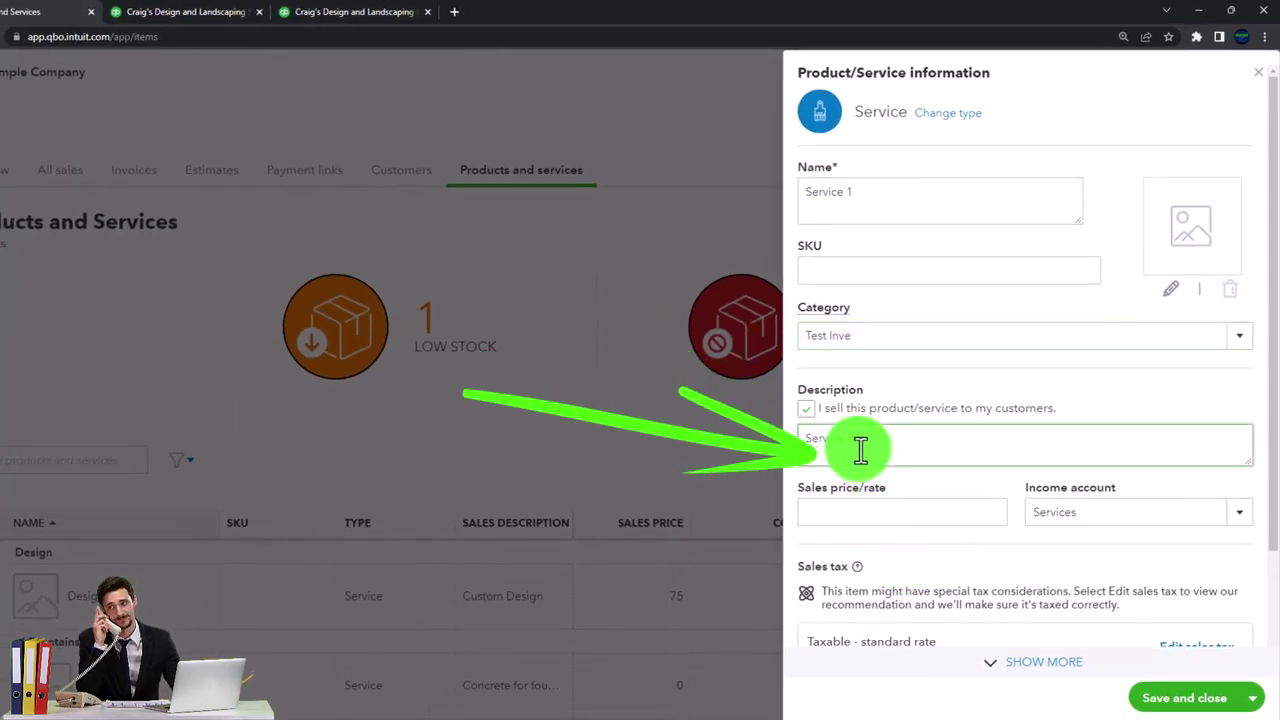
text(ice 1)
scroll(857, 449, down, 2)
click(866, 380)
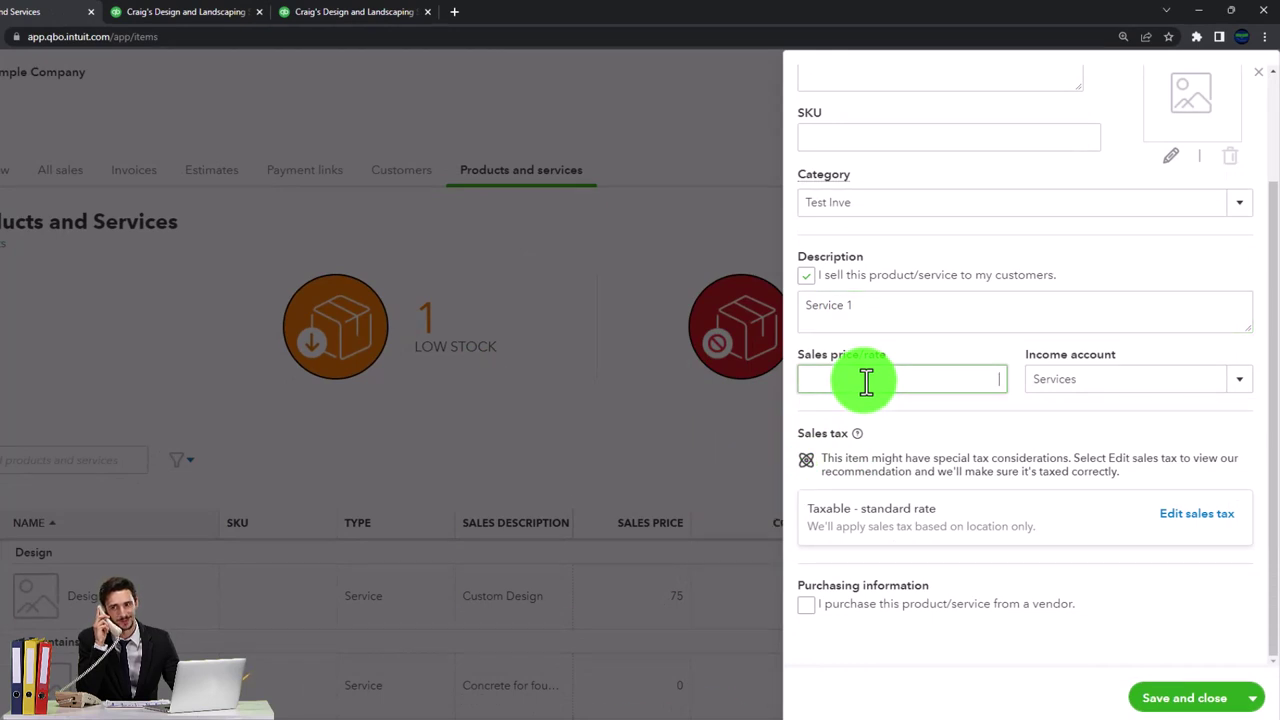
click(1247, 392)
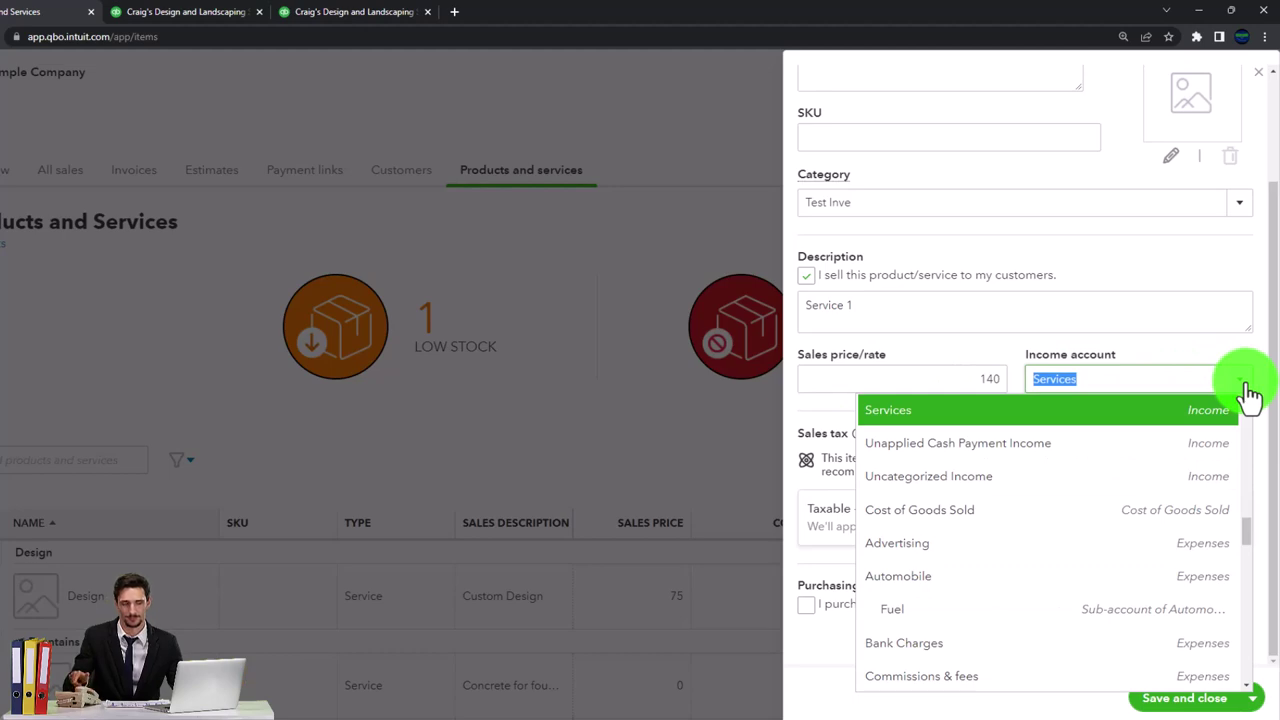
click(1248, 388)
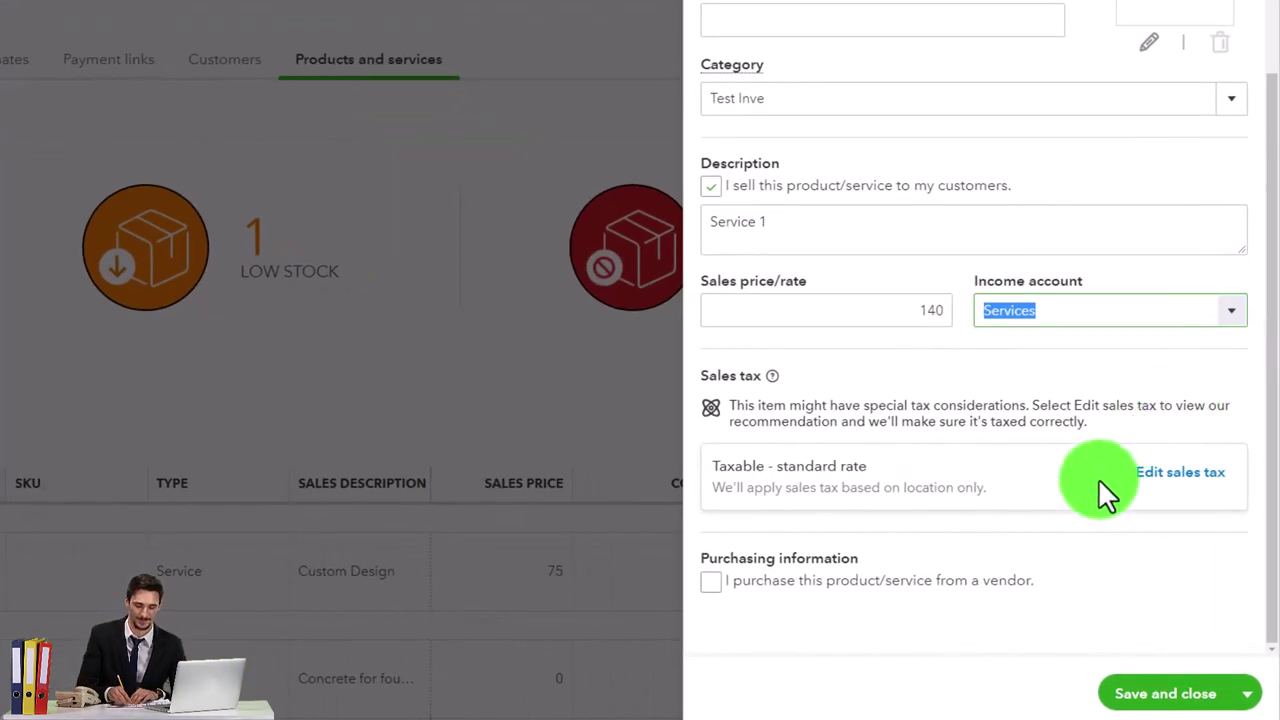
Step: Make the service item nontaxable and mark it as purchased from a vendor
click(1138, 477)
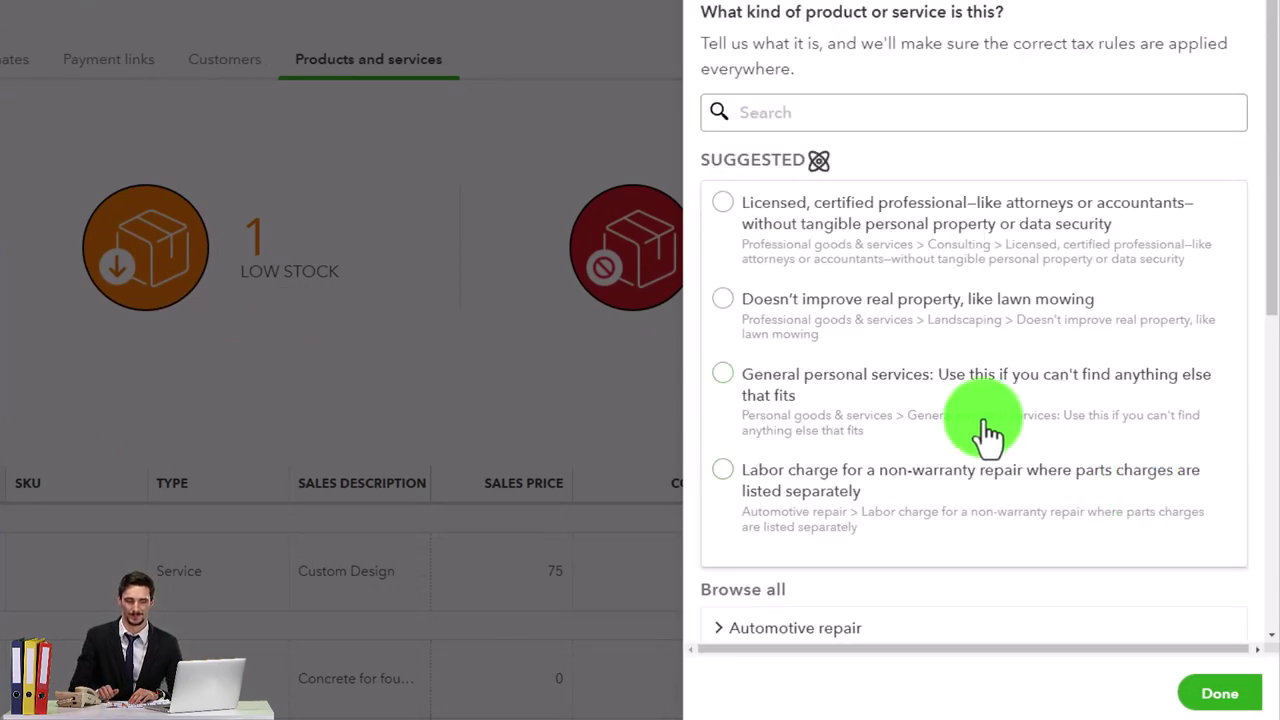
scroll(988, 432, down, 8)
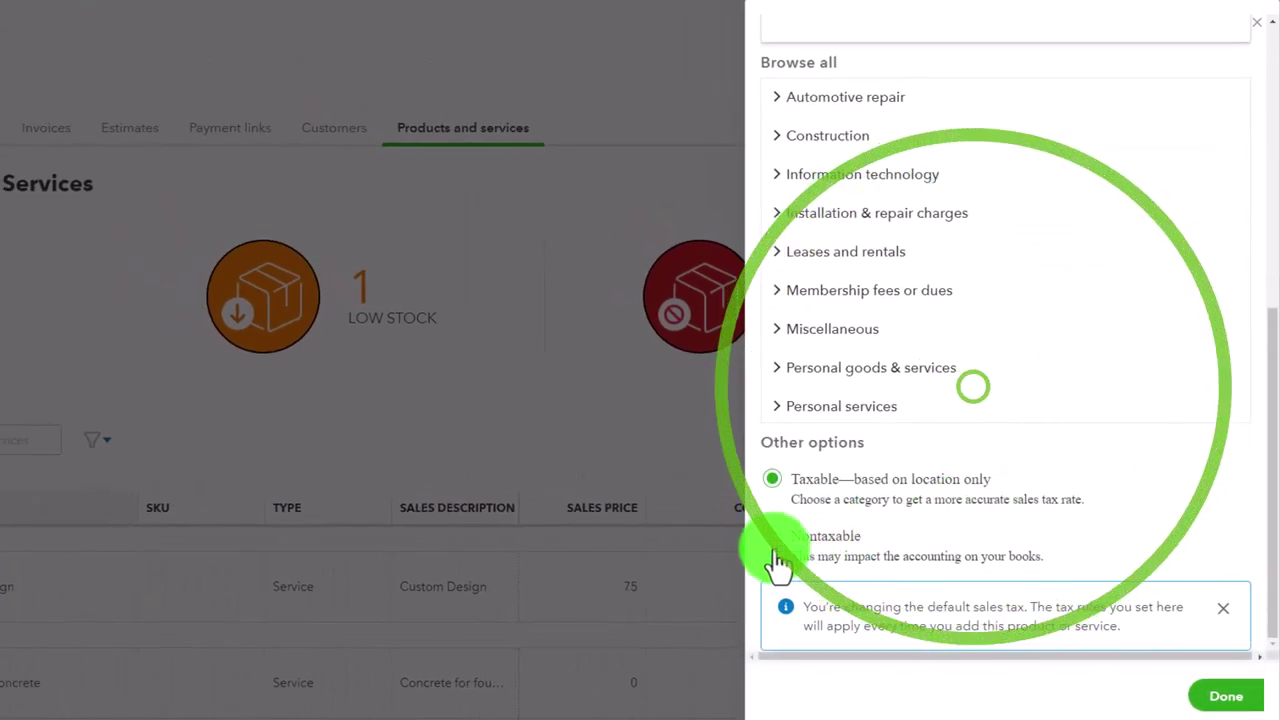
click(1228, 700)
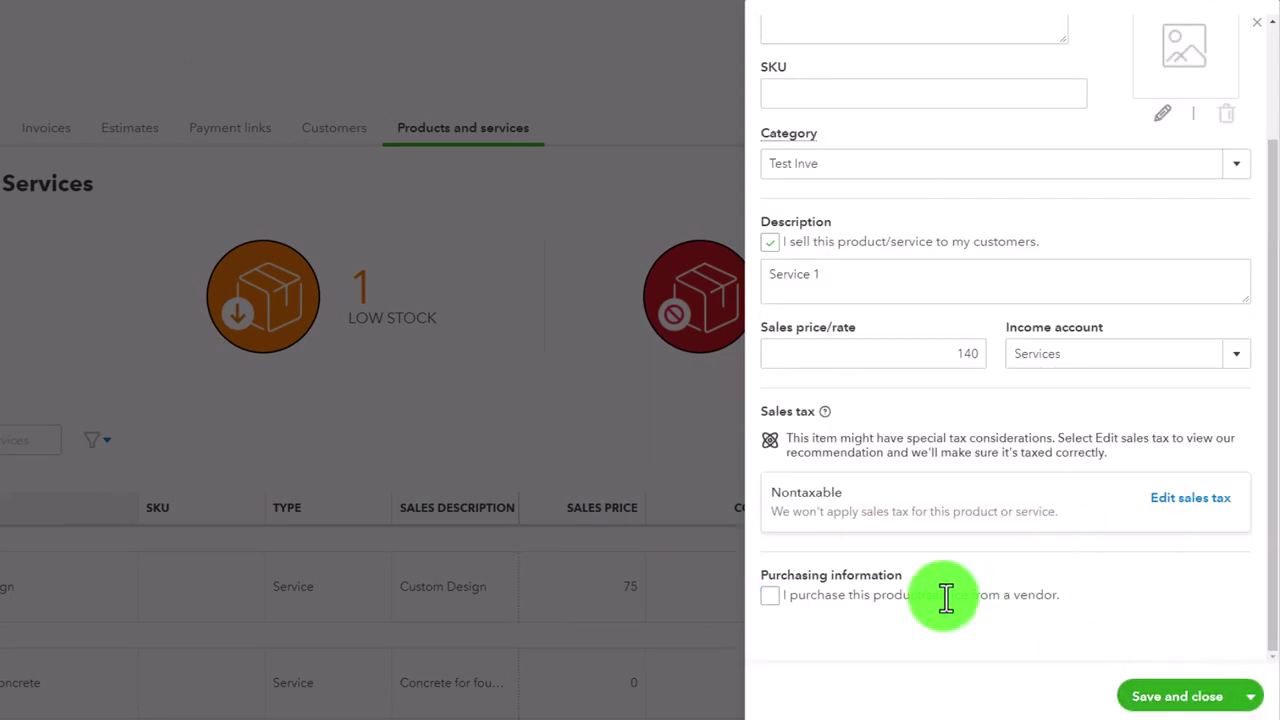
click(769, 596)
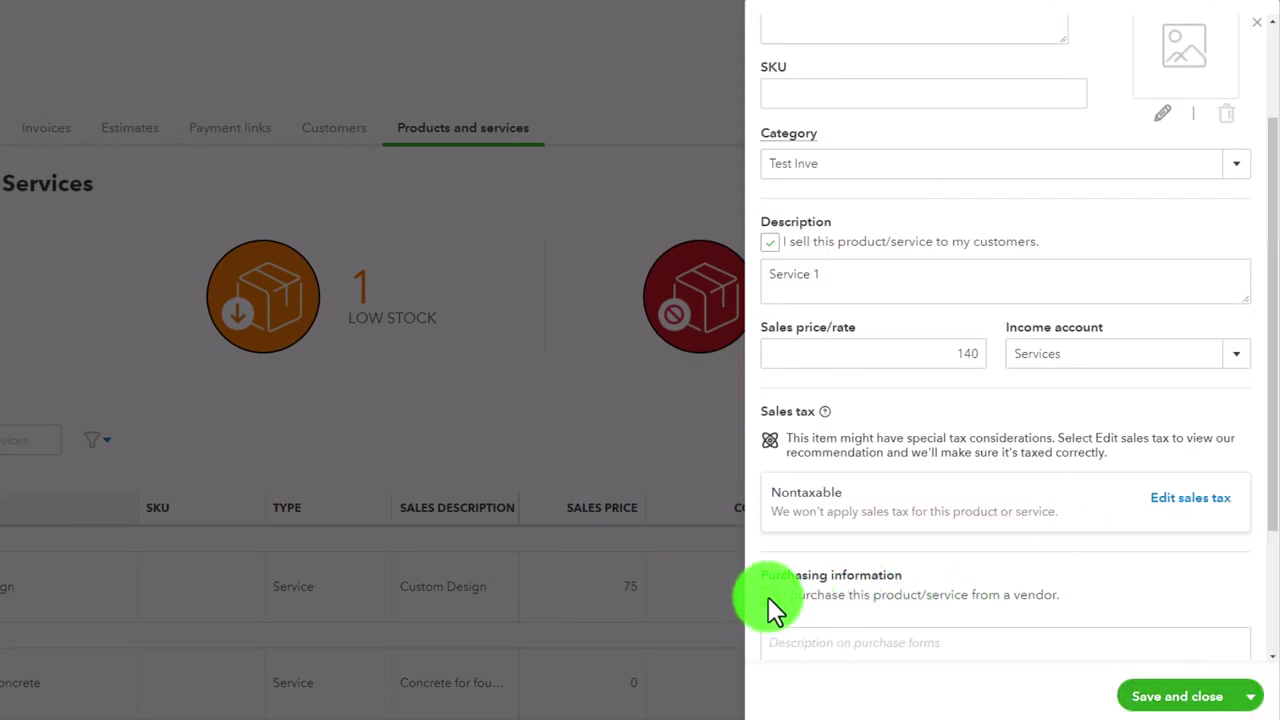
scroll(857, 520, down, 3)
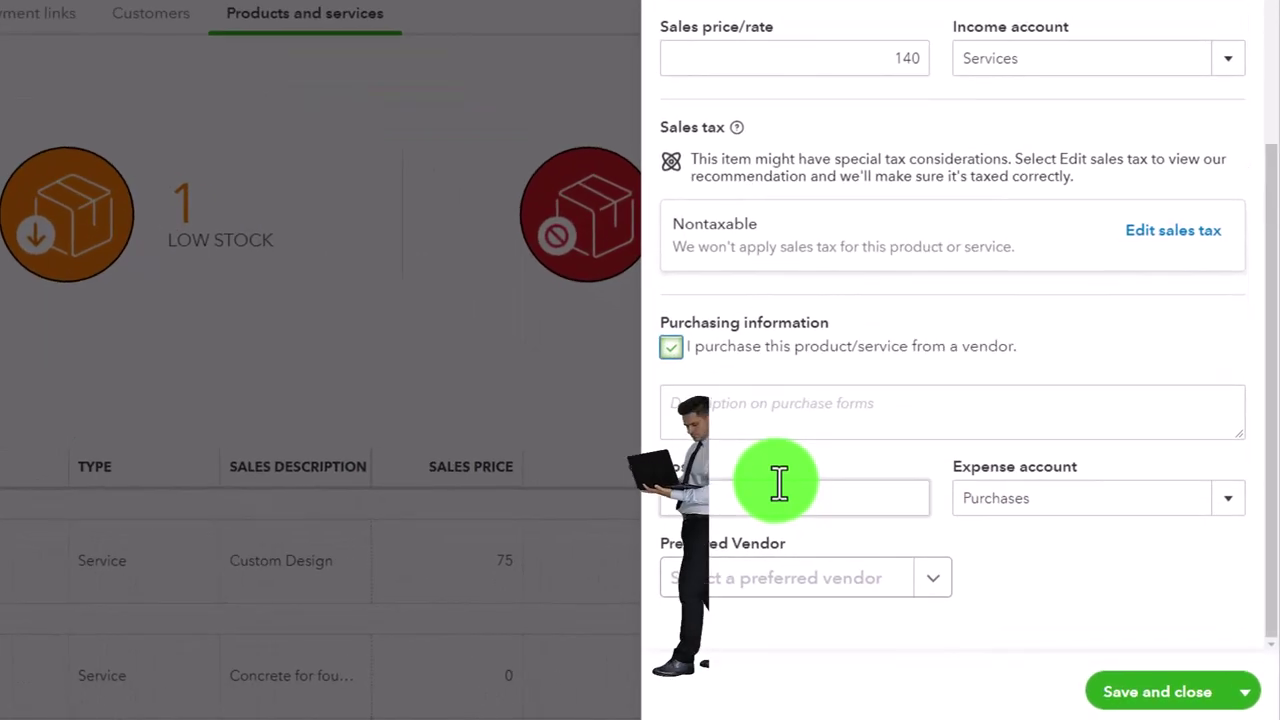
Step: Save the service item and check the Test Inve category in the Products and Services list
click(1140, 697)
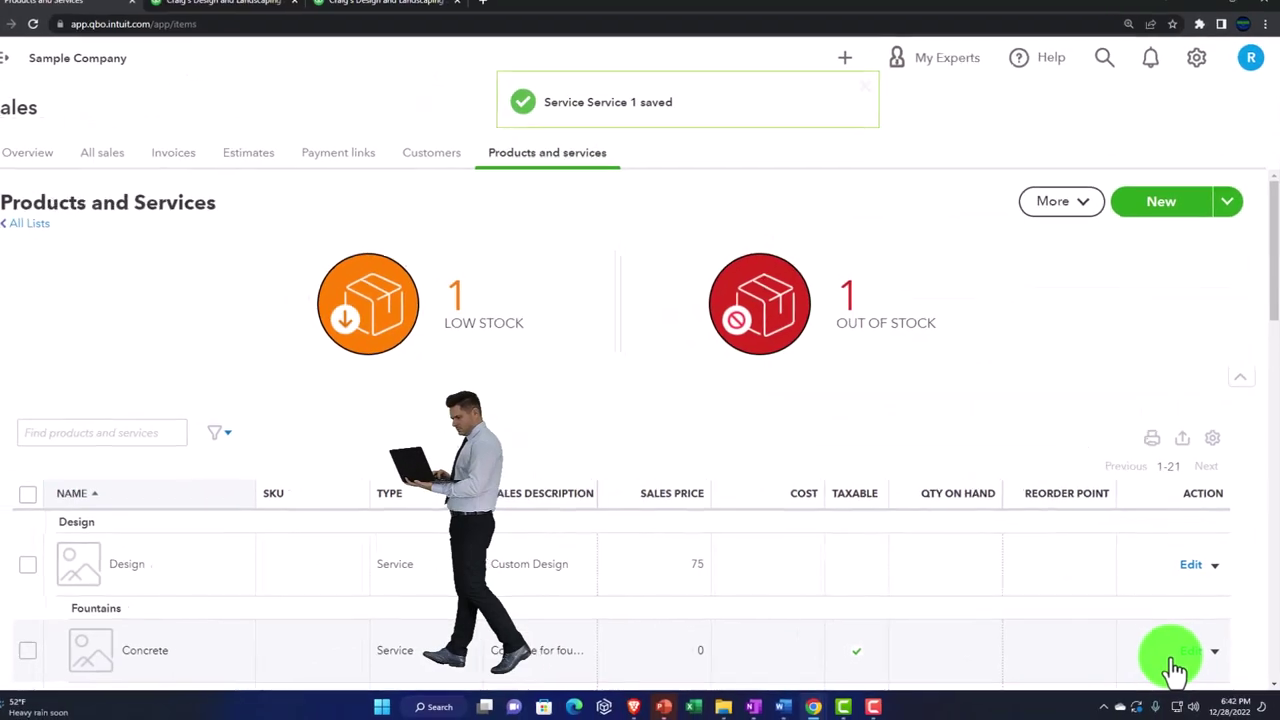
scroll(1024, 518, down, 10)
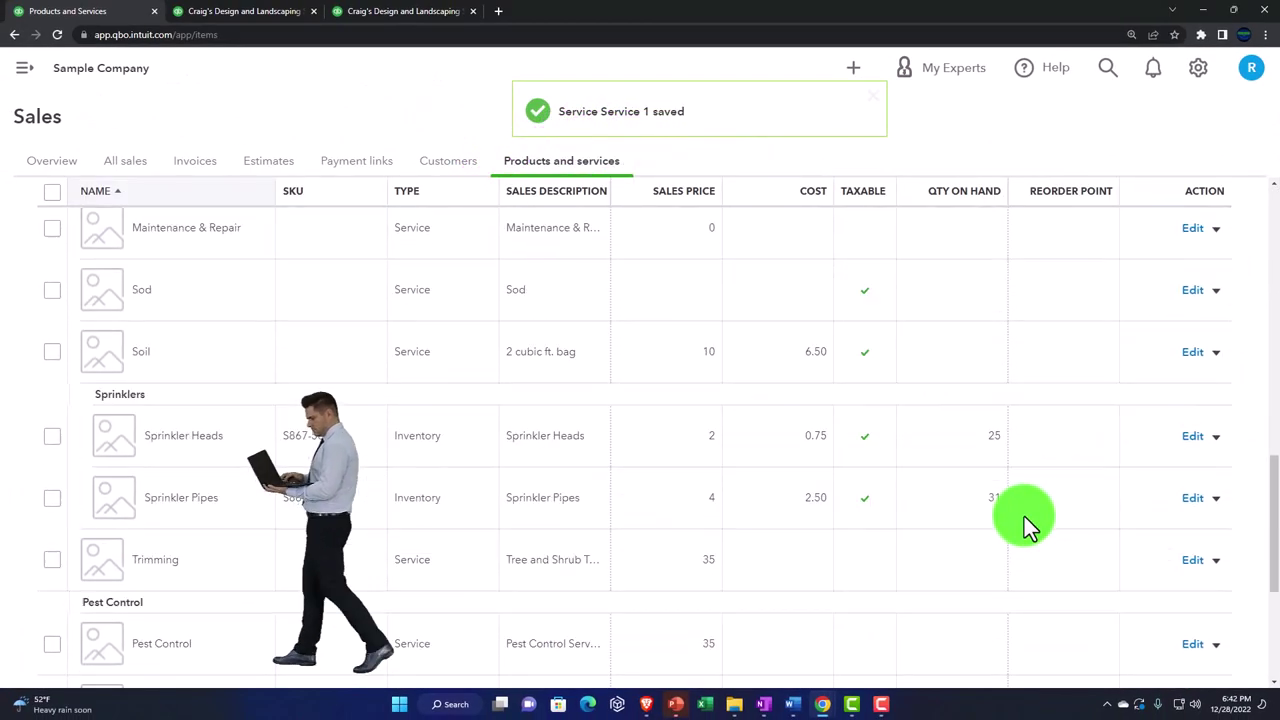
scroll(1024, 516, down, 3)
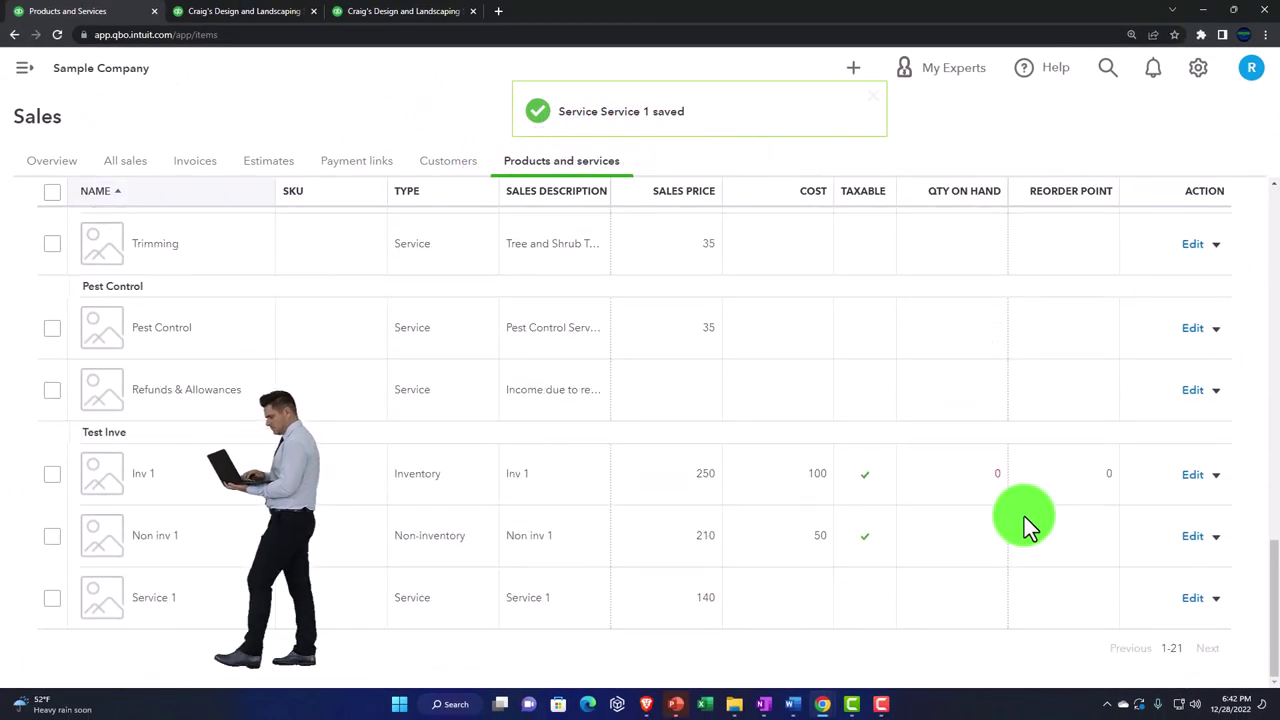
scroll(1024, 516, up, 4)
scroll(1024, 516, up, 8)
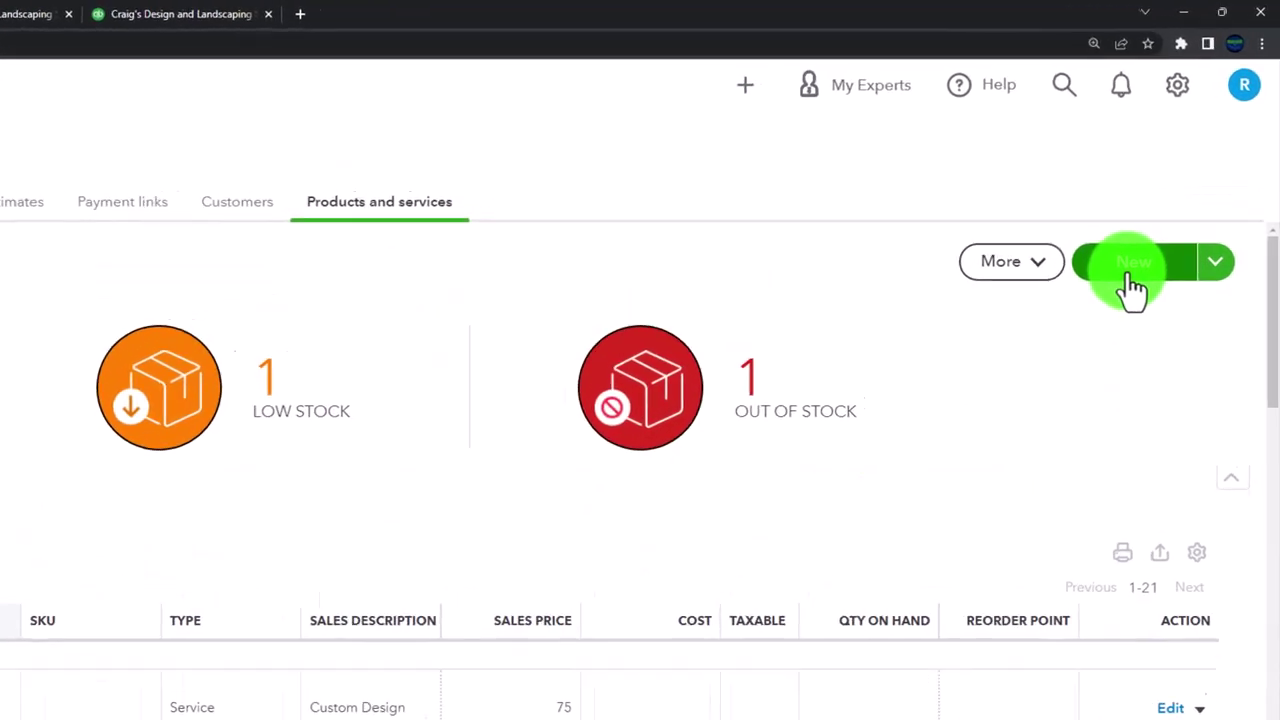
Step: Start a new bundle item and name it "Bundle 1"
click(1131, 285)
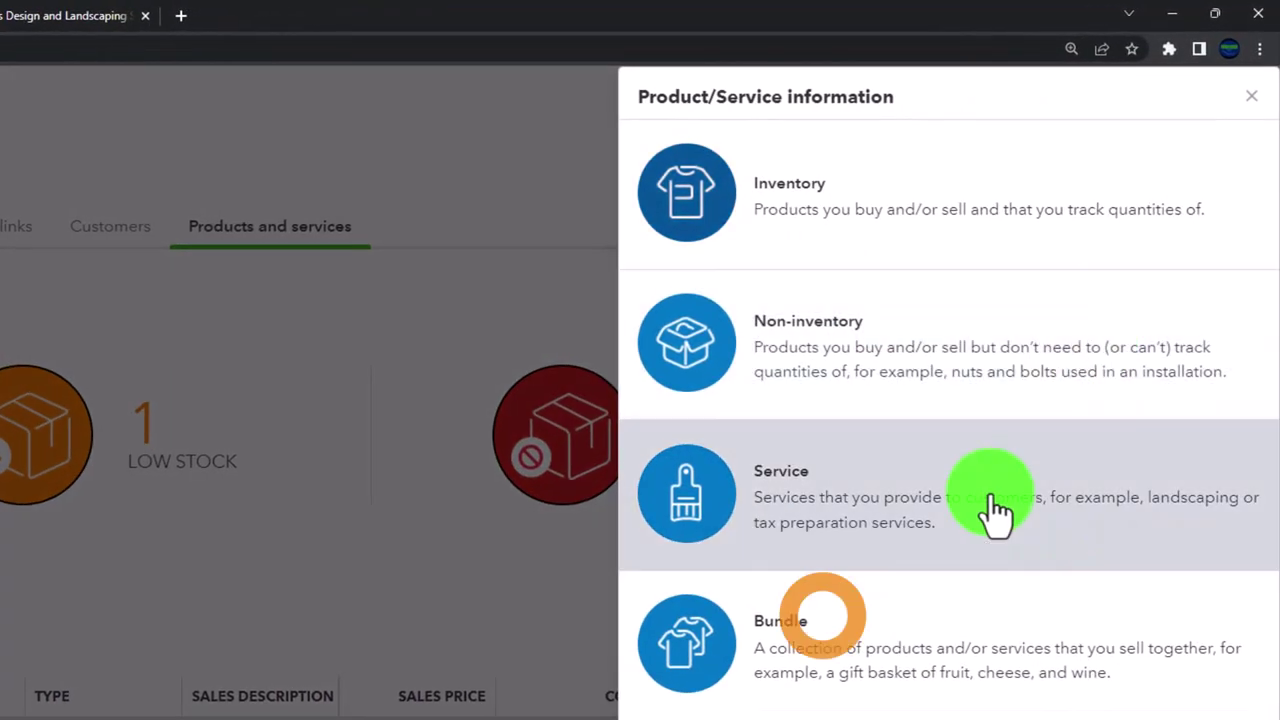
click(820, 610)
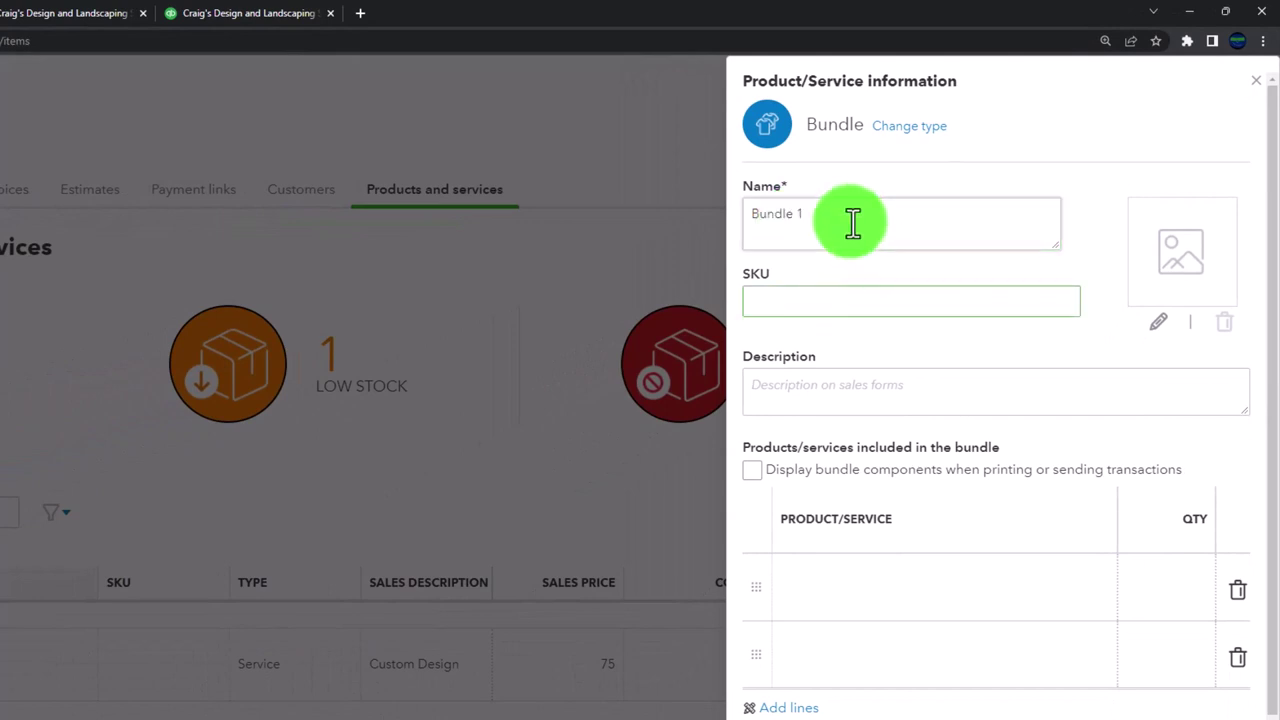
Step: Copy the bundle's name into its description and enable displaying bundle components when printing or sending transactions
drag(853, 222, 715, 192)
key(ctrl+c)
click(815, 403)
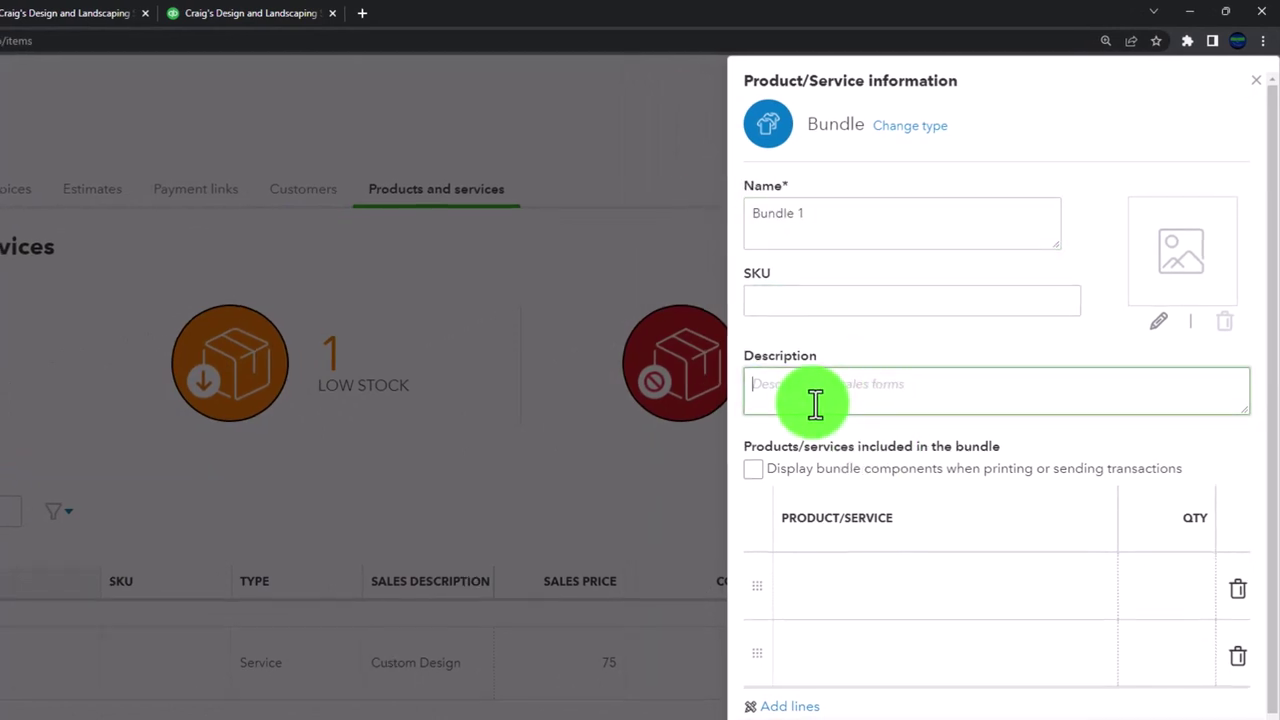
key(ctrl+v)
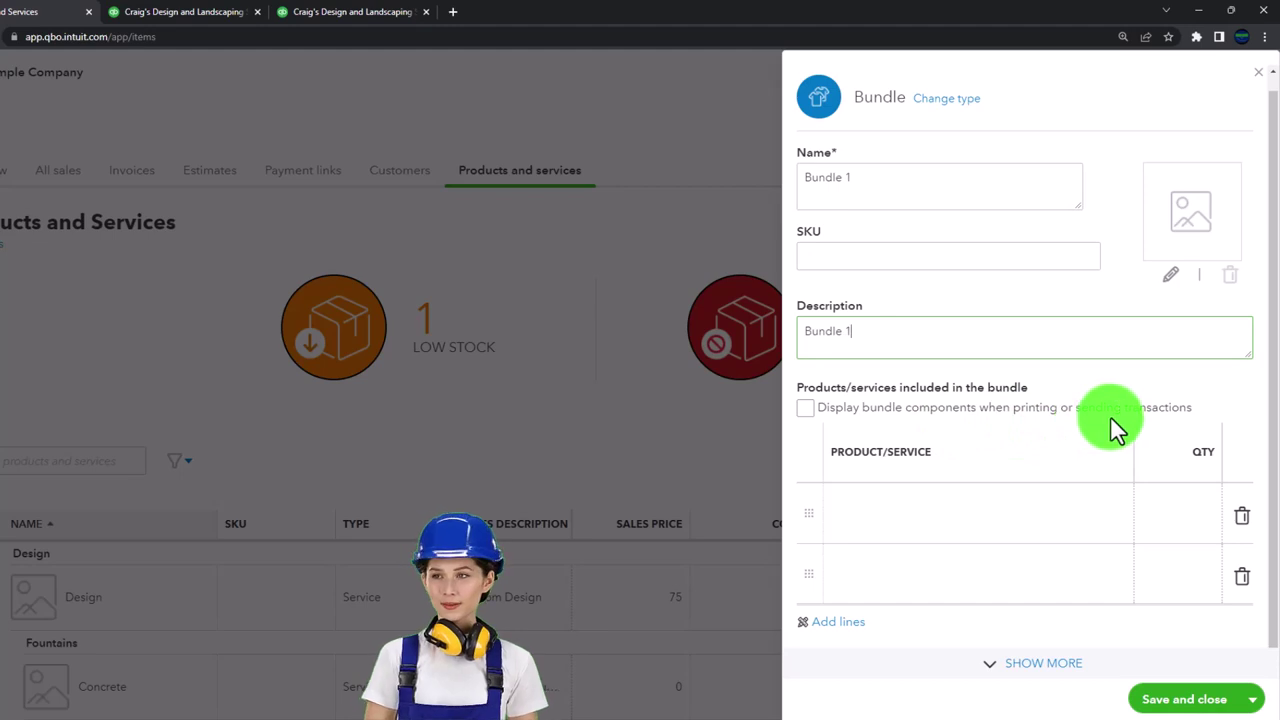
click(806, 408)
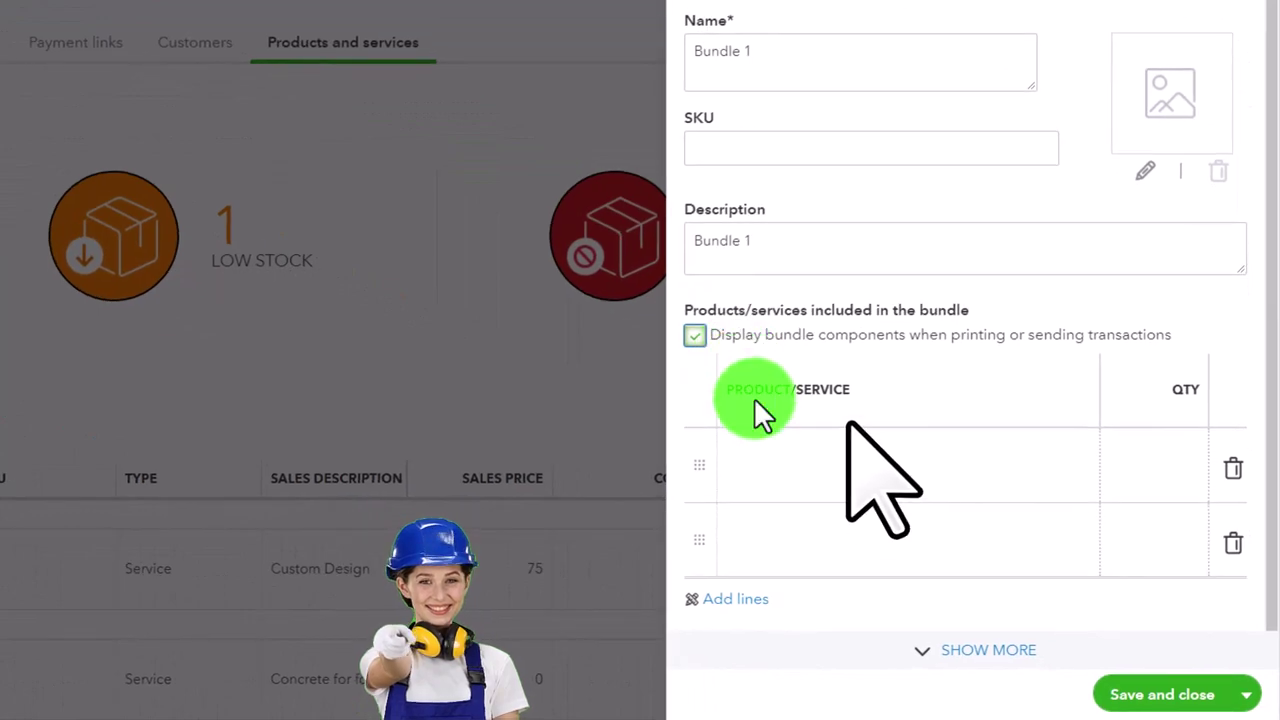
Step: Add Inv 1 as the bundle's first component with a quantity of 2
click(754, 400)
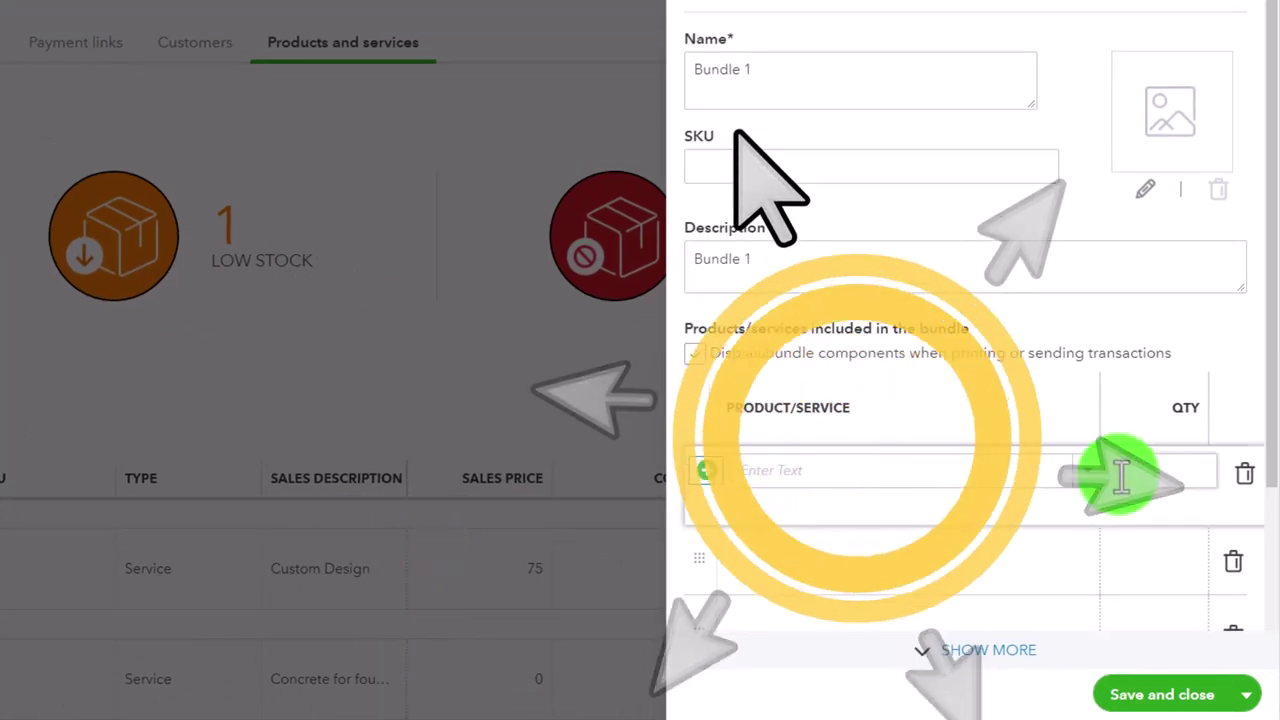
click(1093, 478)
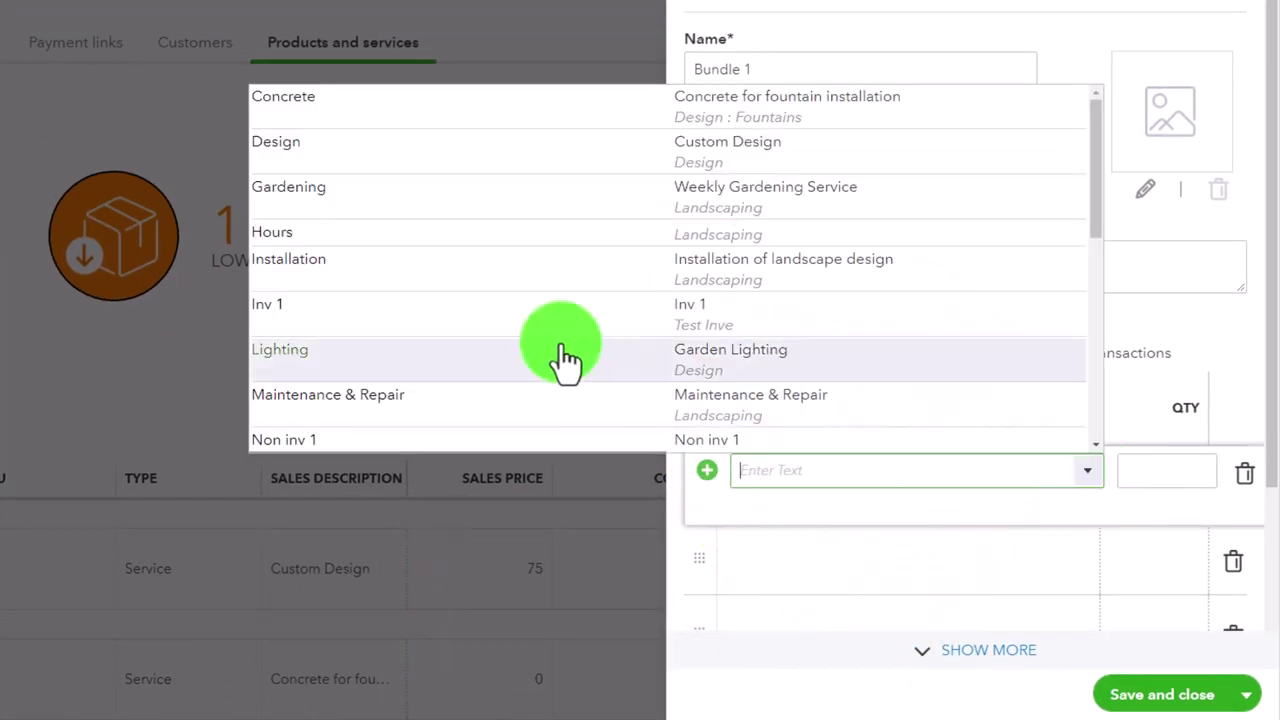
scroll(480, 355, down, 6)
scroll(490, 366, up, 6)
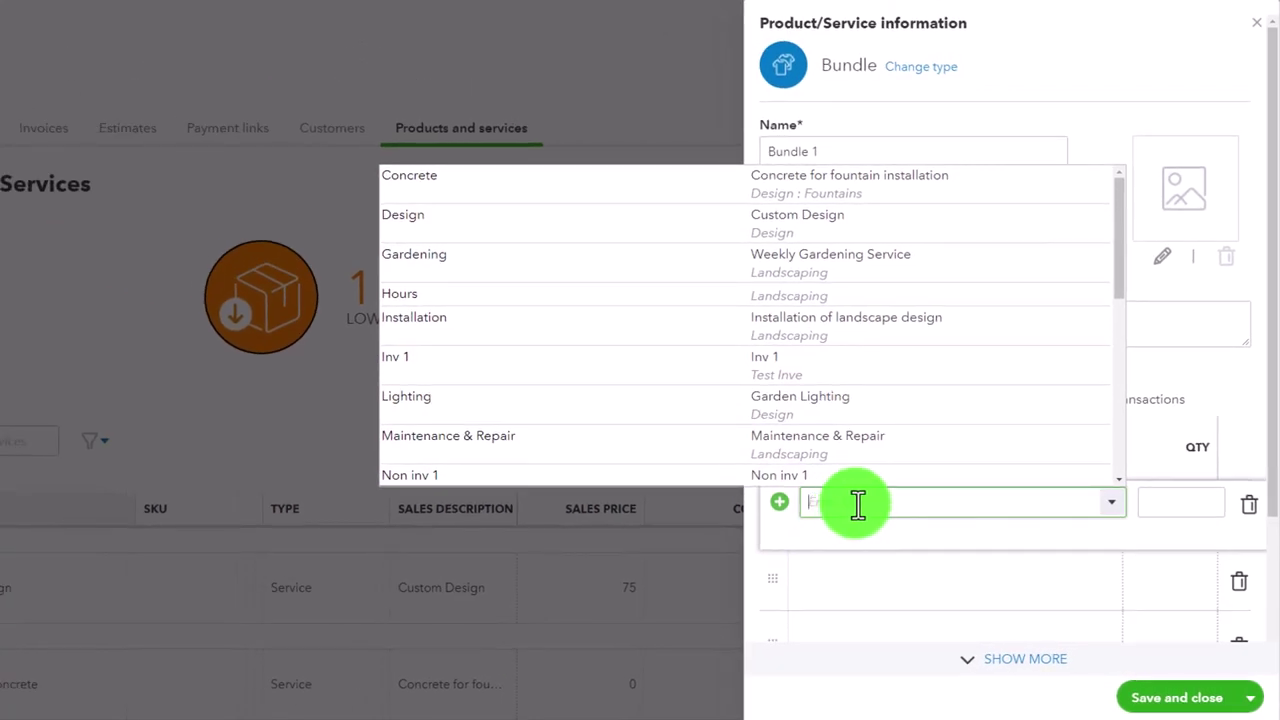
text(iv)
key(BackSpace)
key(BackSpace)
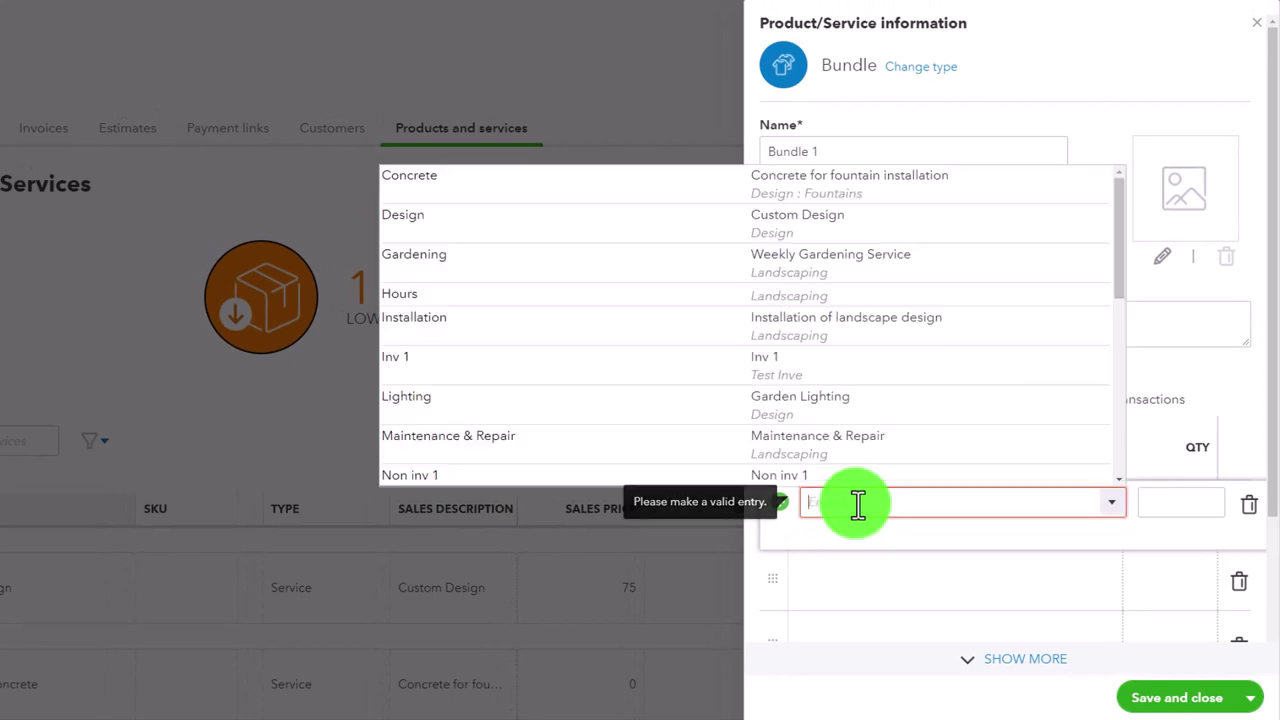
scroll(840, 436, down, 3)
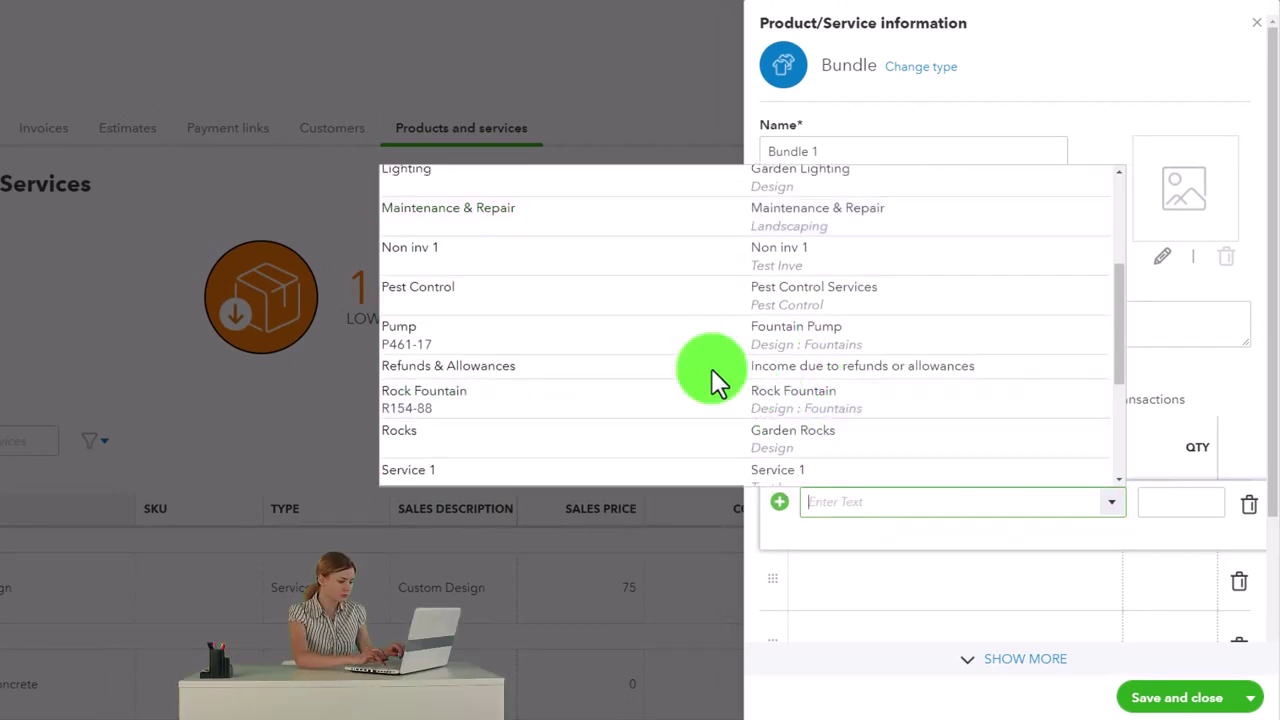
scroll(573, 350, down, 3)
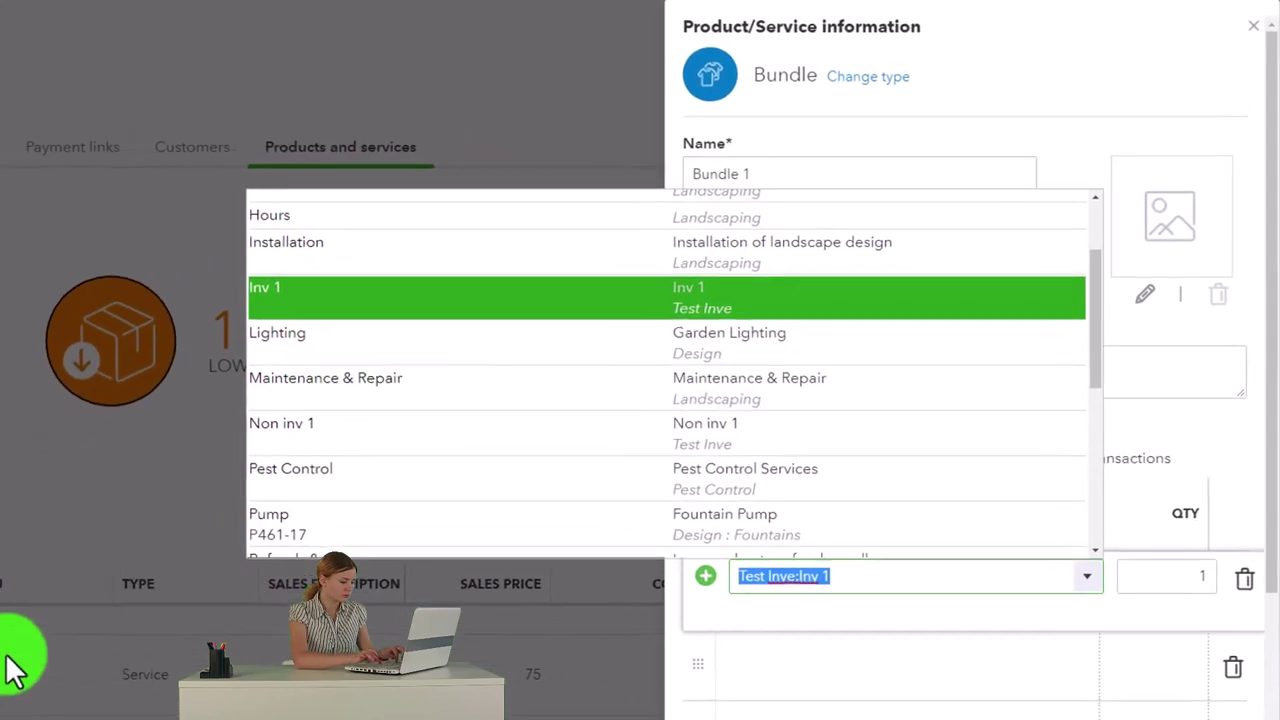
click(1140, 590)
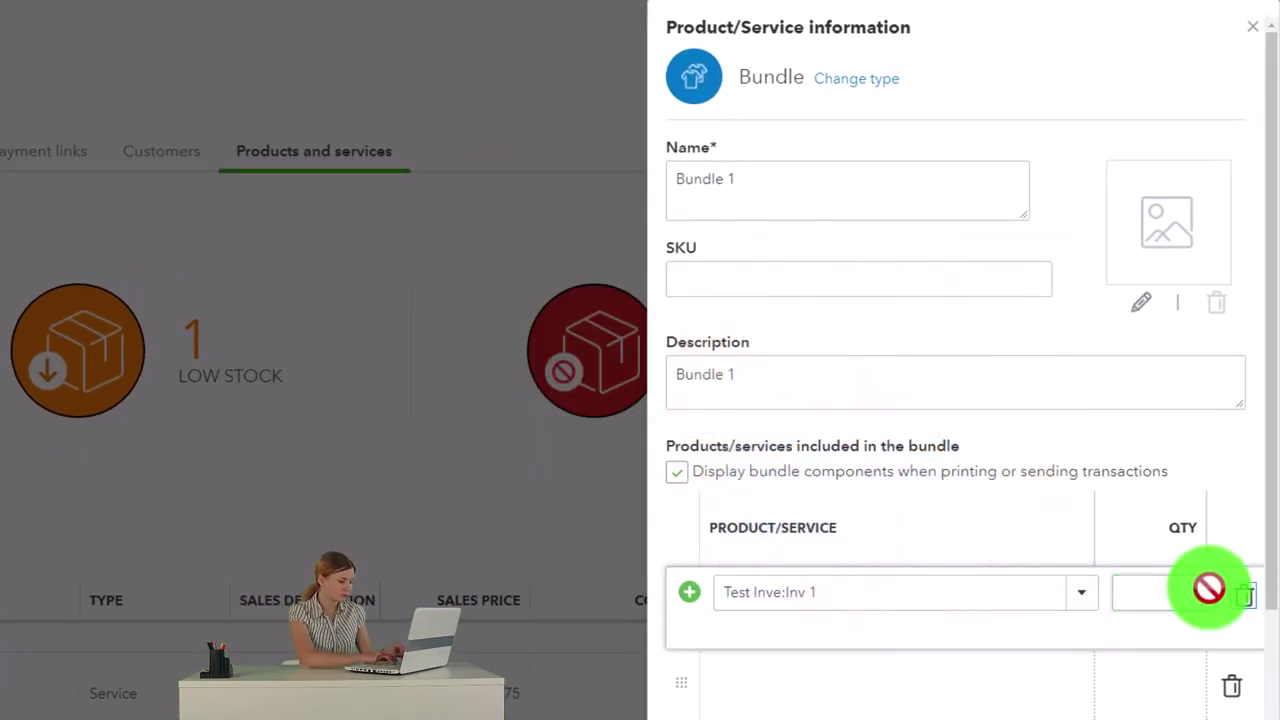
text(2)
key(Tab)
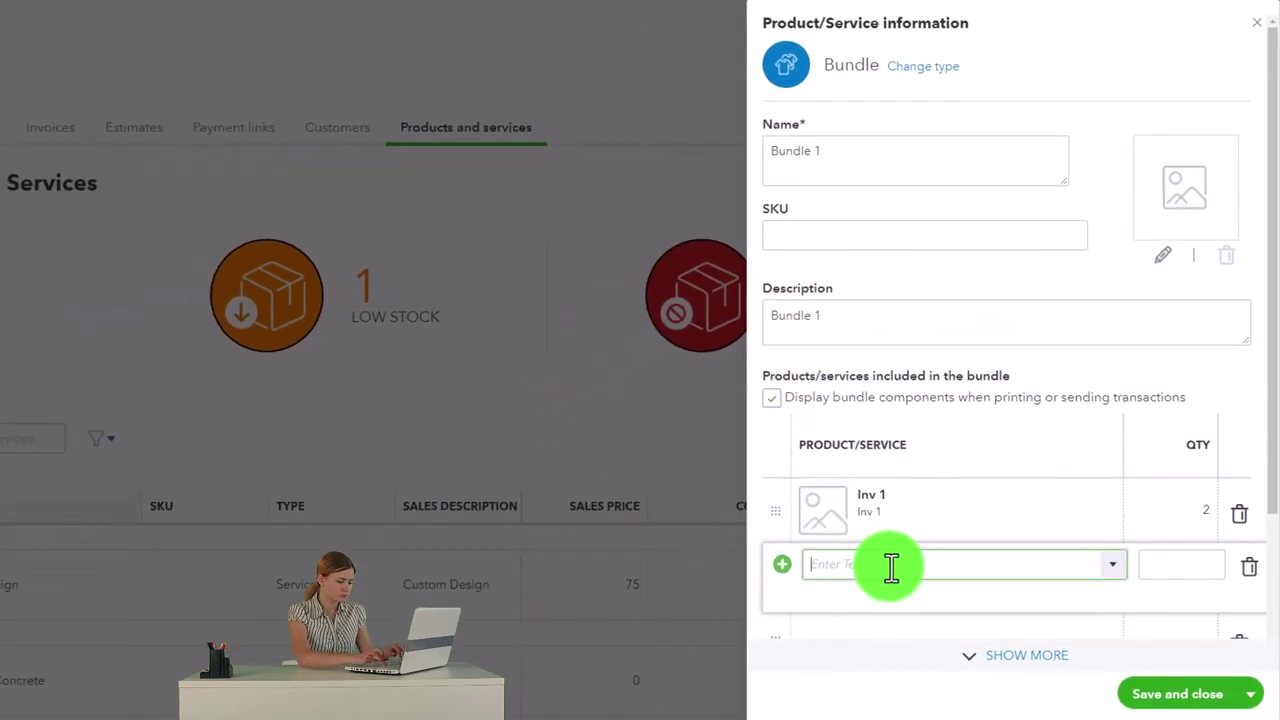
Step: Add Service 1 as the bundle's second component and change its quantity to 12
text(S)
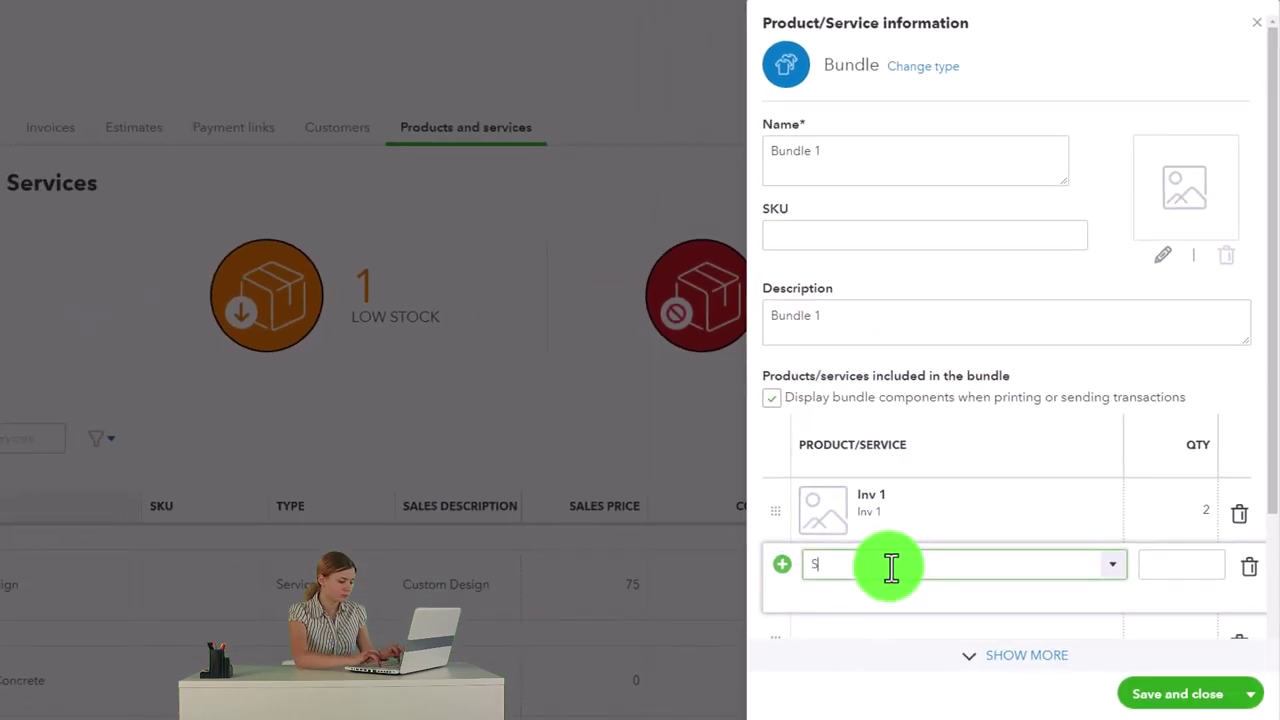
text(er)
key(Down)
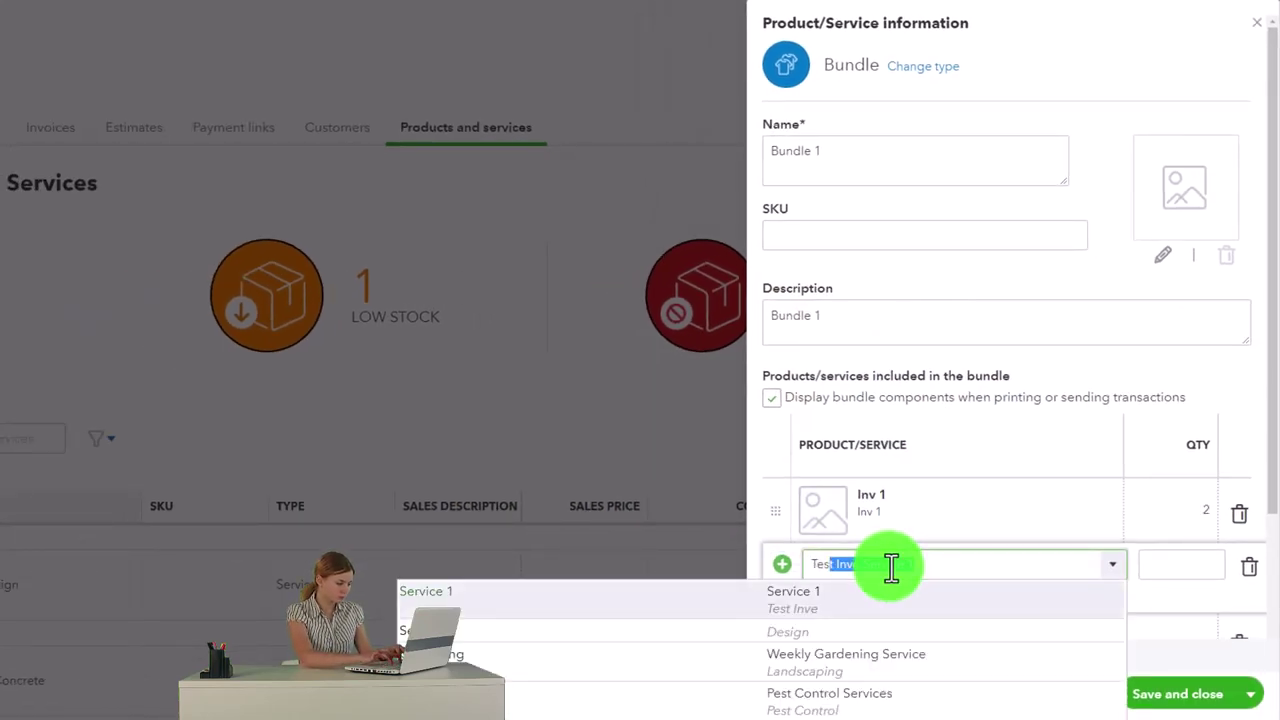
key(Tab)
key(Tab)
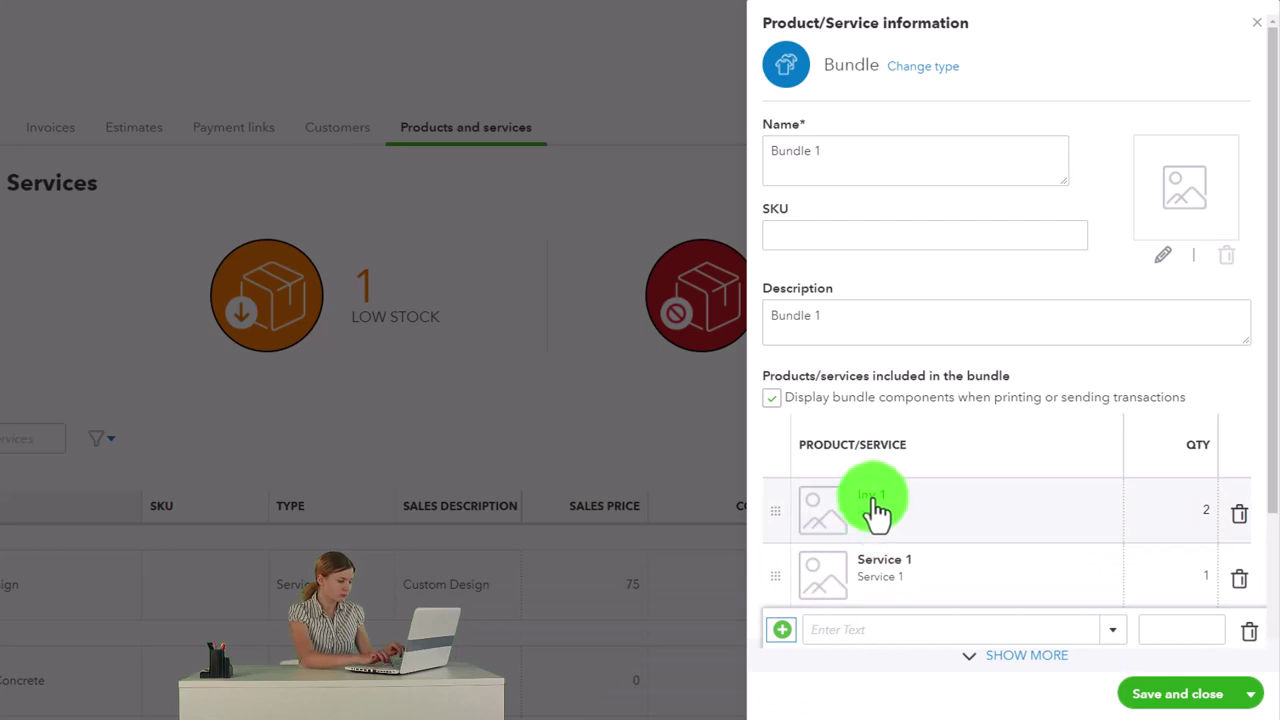
scroll(875, 512, down, 2)
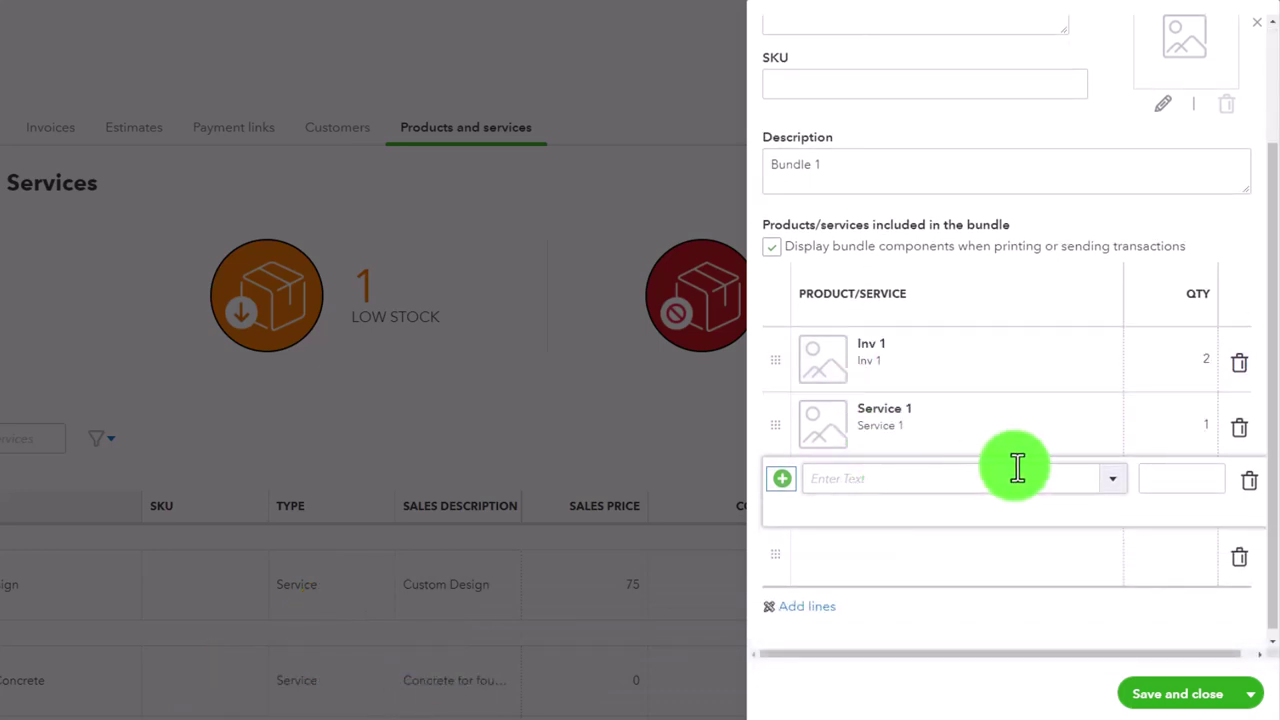
click(1181, 428)
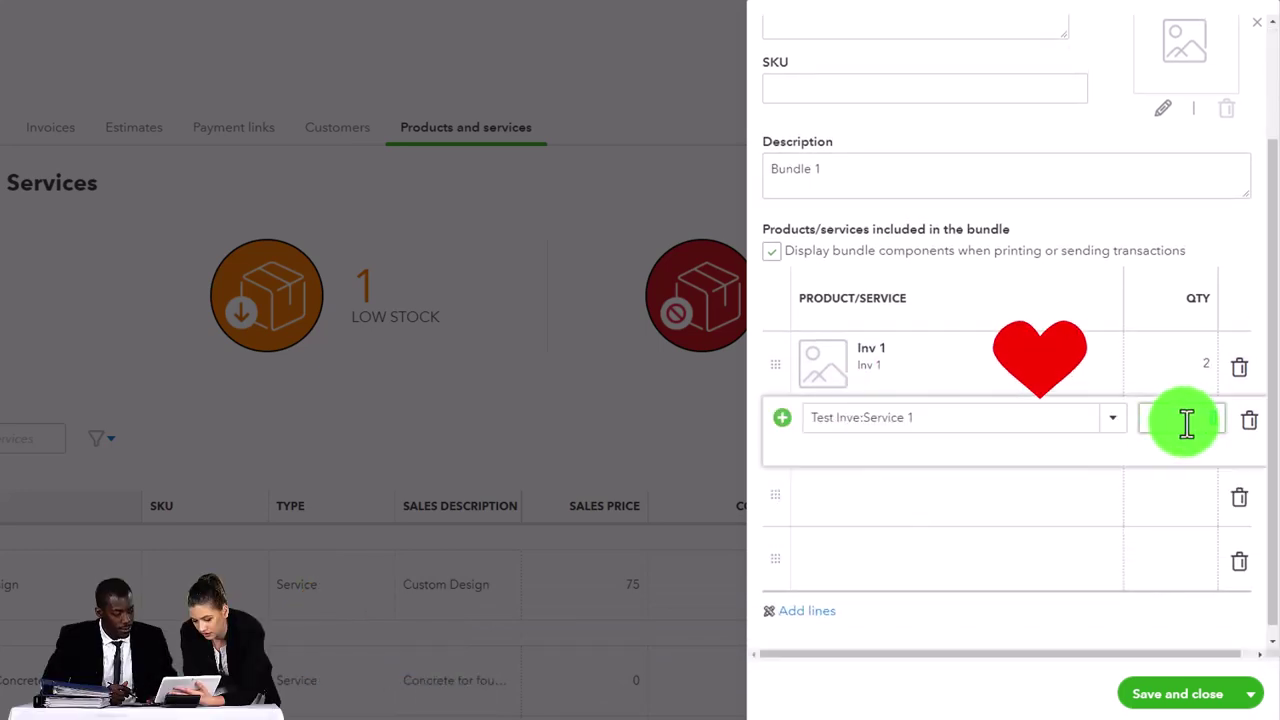
text(2)
click(1157, 486)
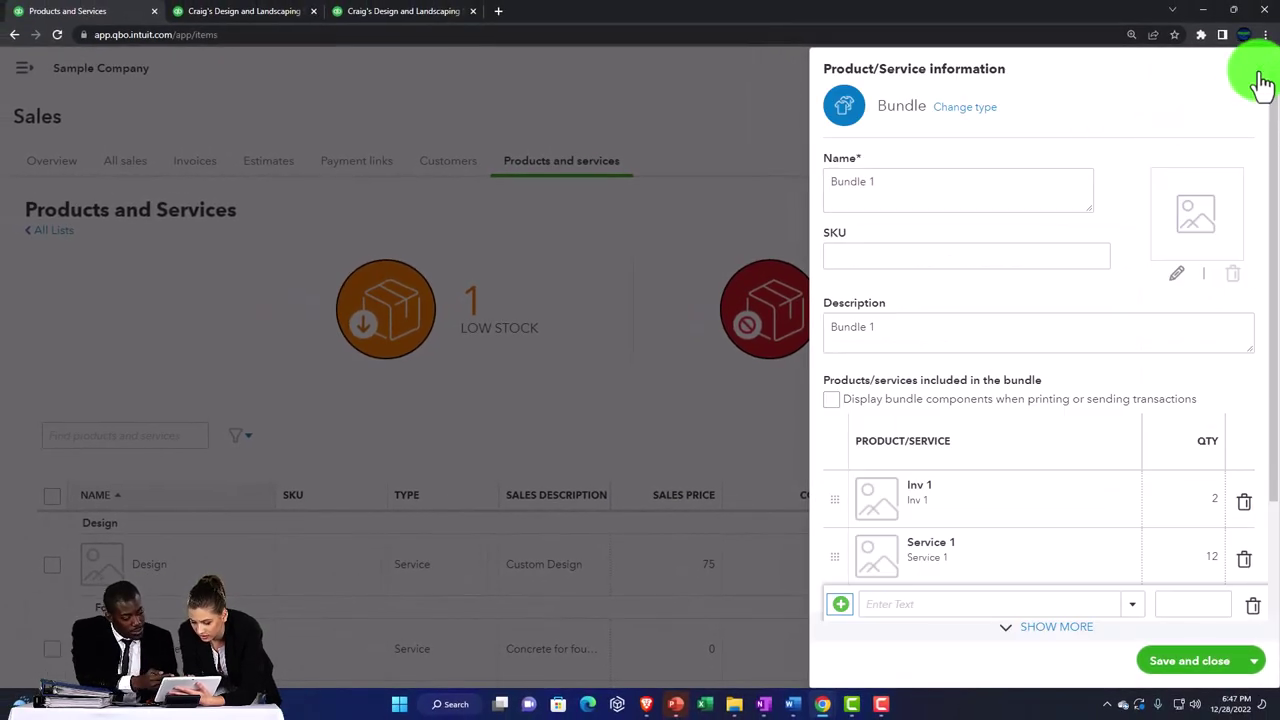
Step: Close the bundle form without saving and check the Test Inve items in the Products and Services list
click(1258, 76)
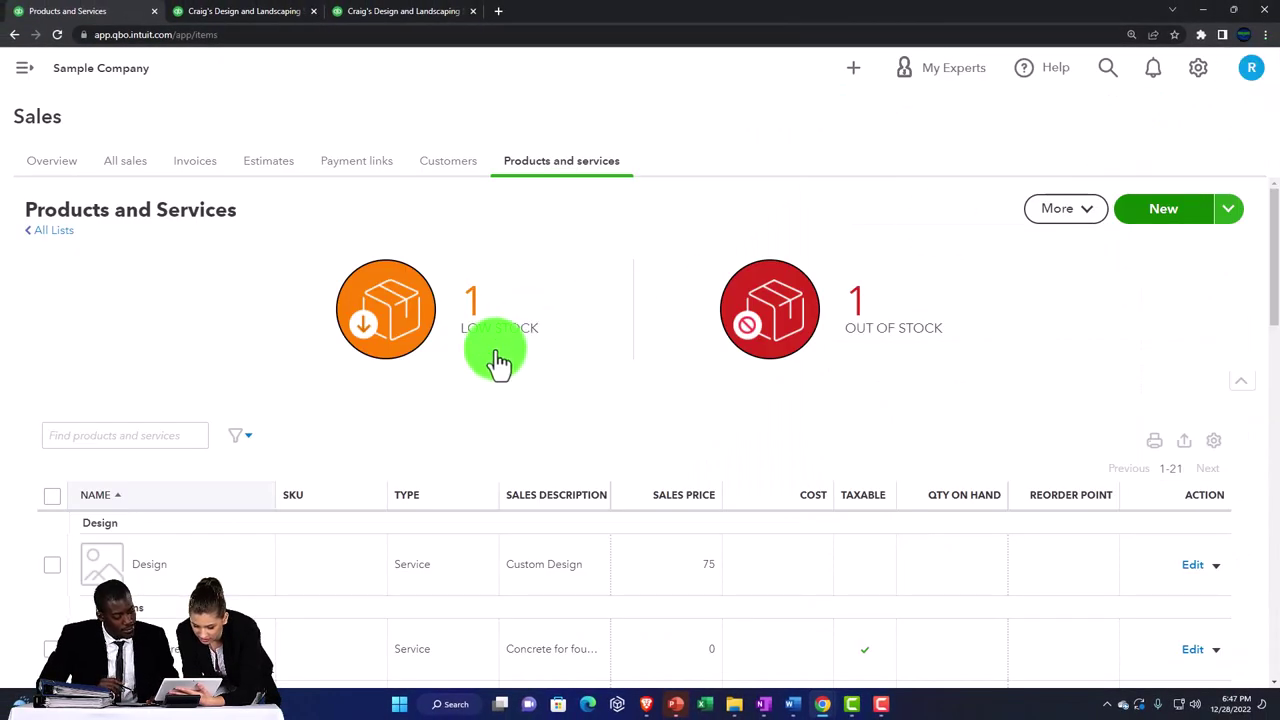
scroll(363, 393, down, 15)
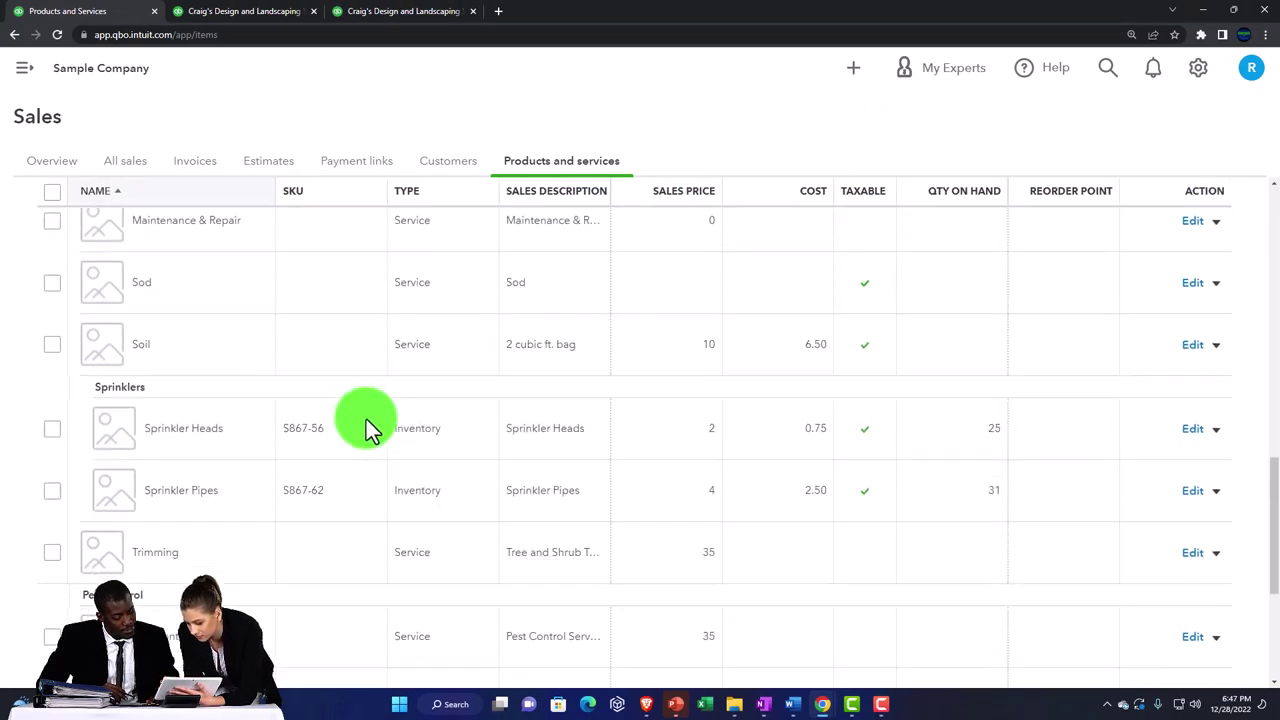
scroll(366, 419, down, 1)
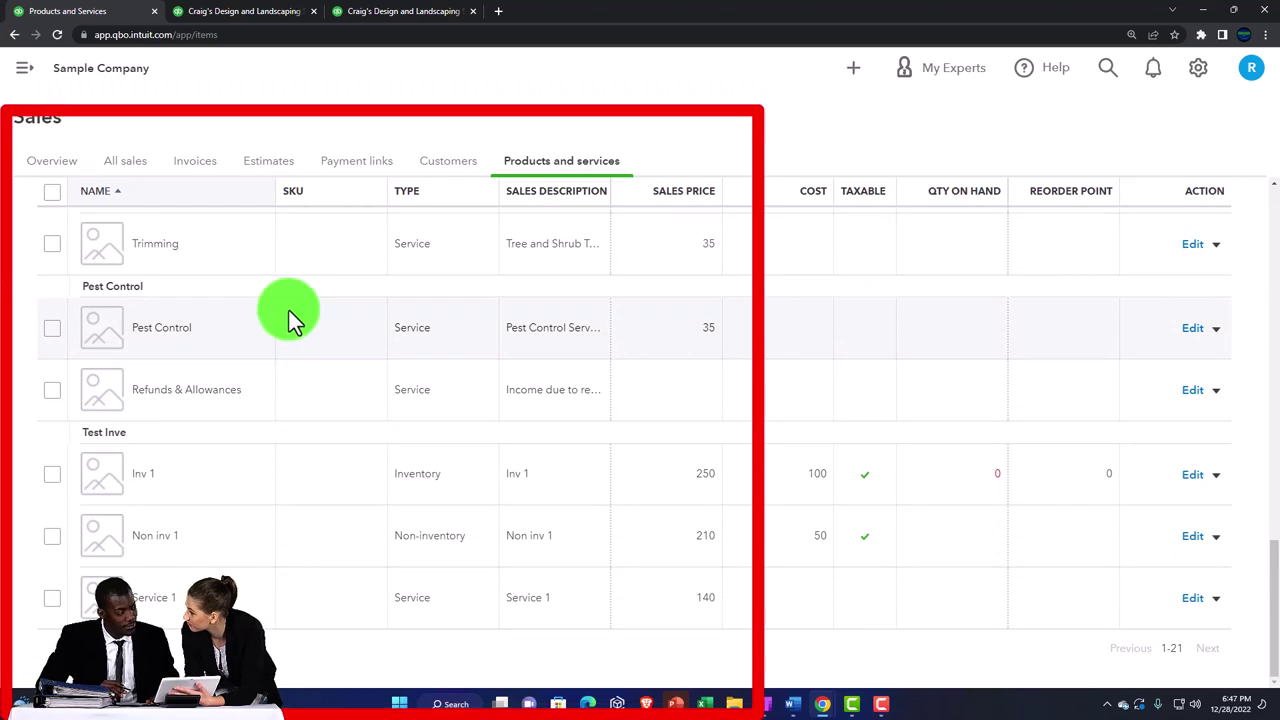
Step: Start a new bill and choose AAA as the vendor, leaving the terms, dates, bill number and tags as they are
click(30, 75)
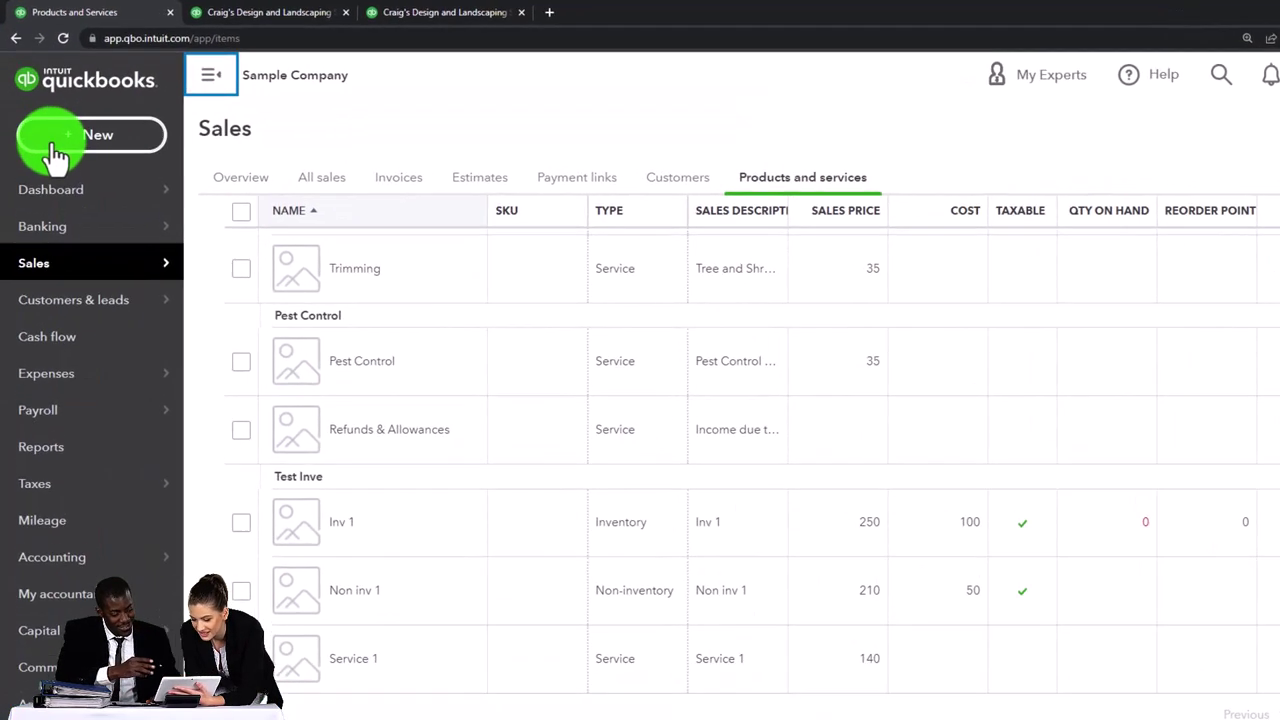
click(47, 122)
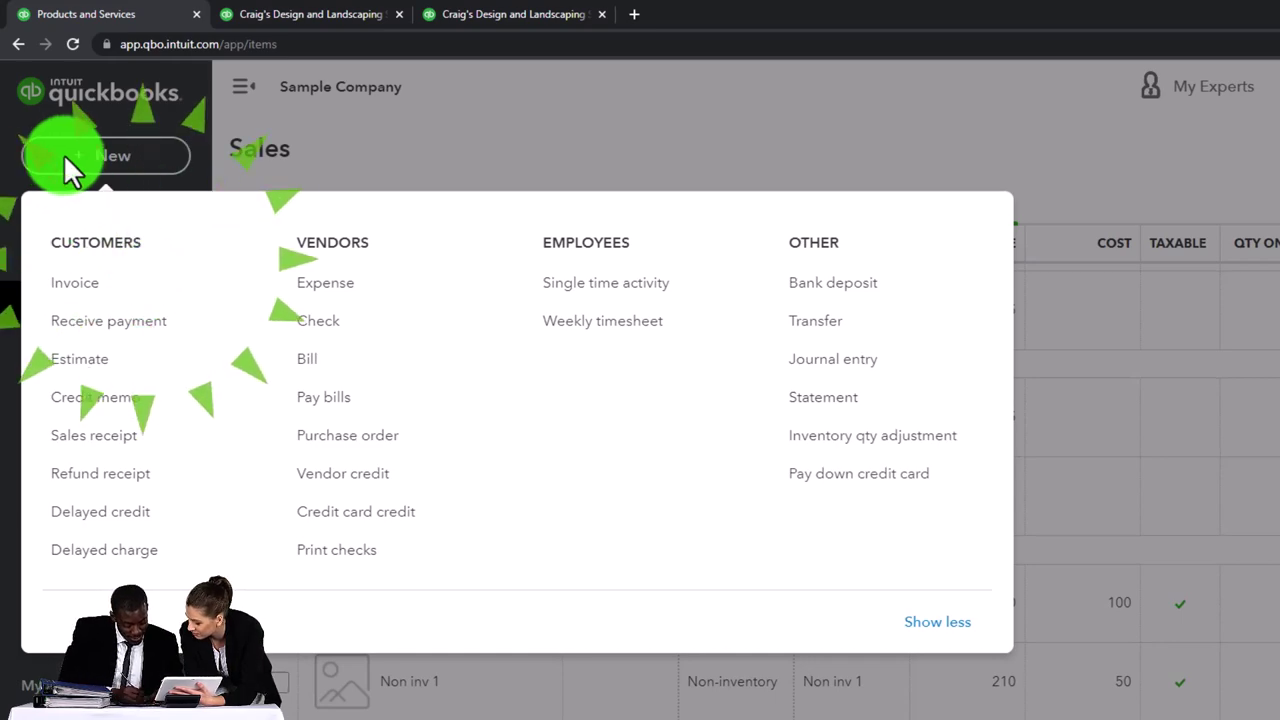
click(320, 360)
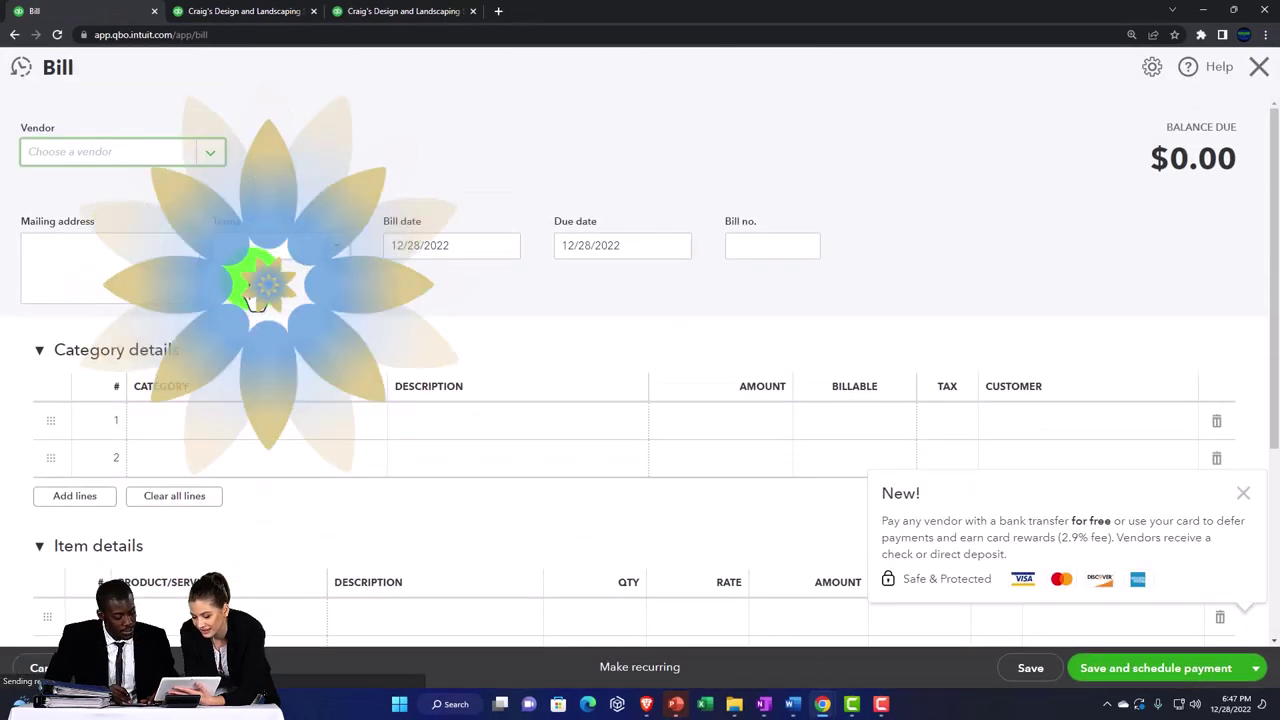
click(115, 160)
text(AAA)
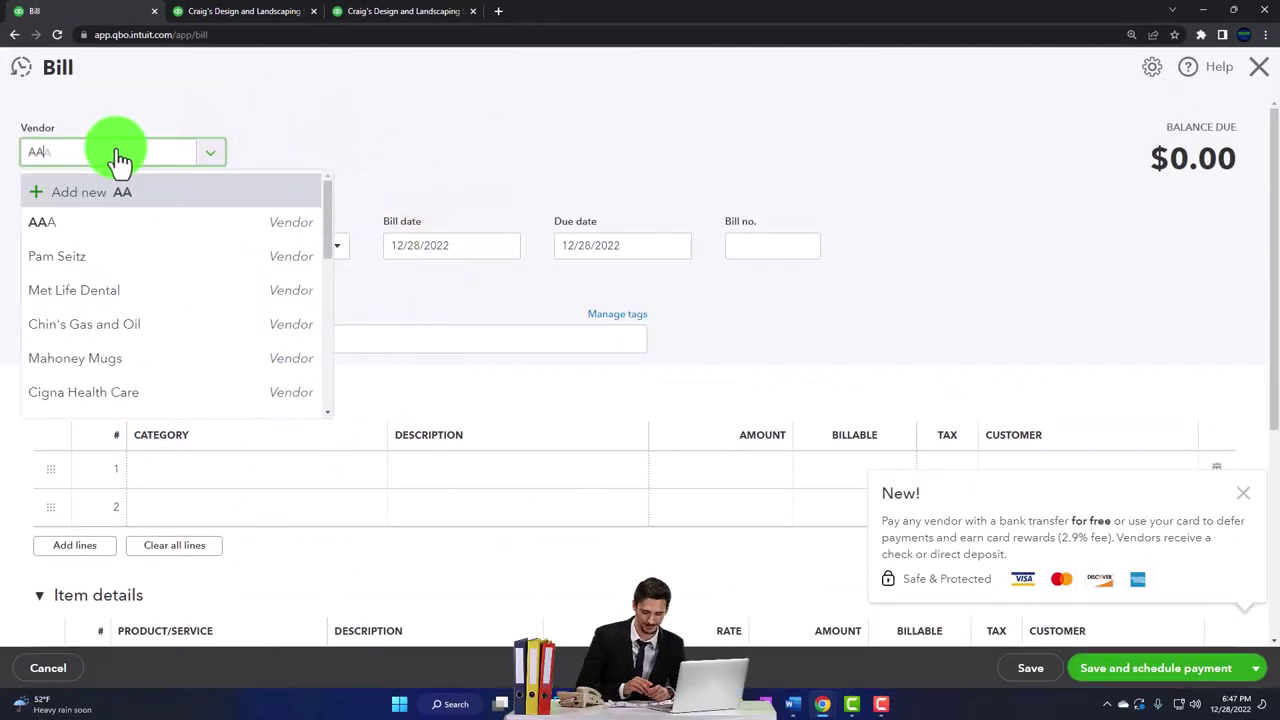
key(Tab)
key(Tab)
key(Tab)
key(Tab)
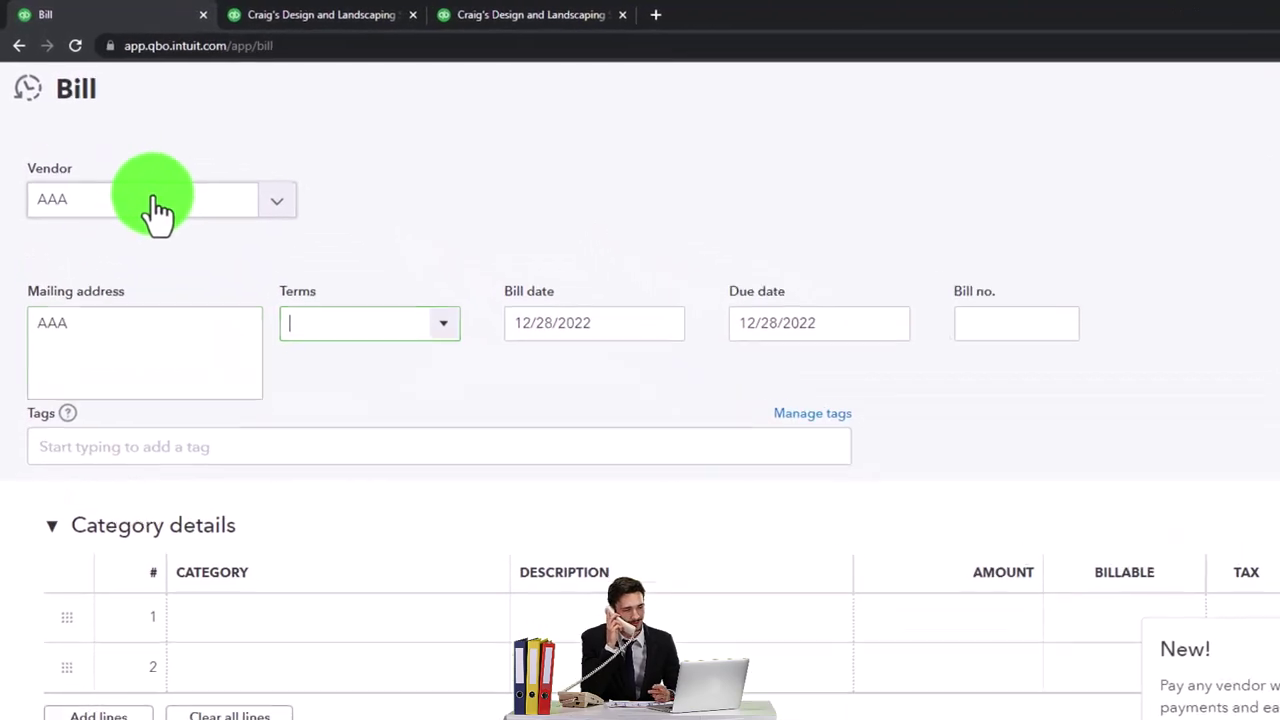
key(Tab)
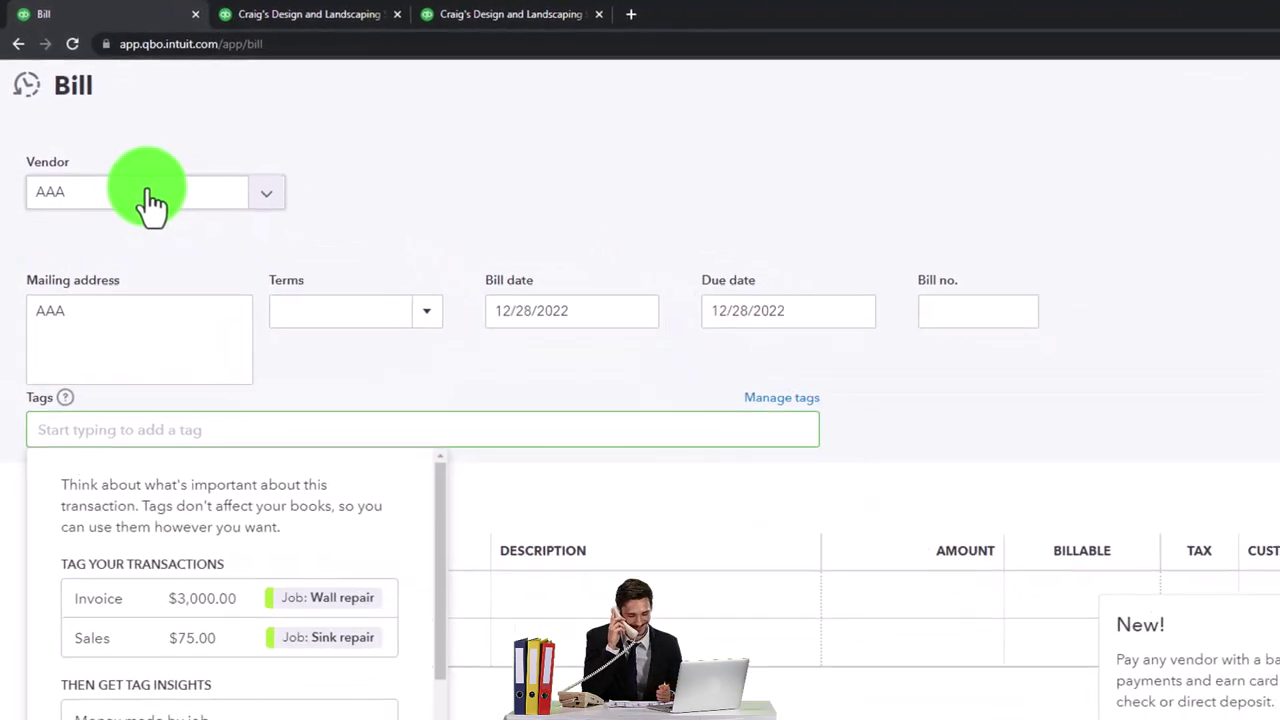
key(Tab)
click(278, 654)
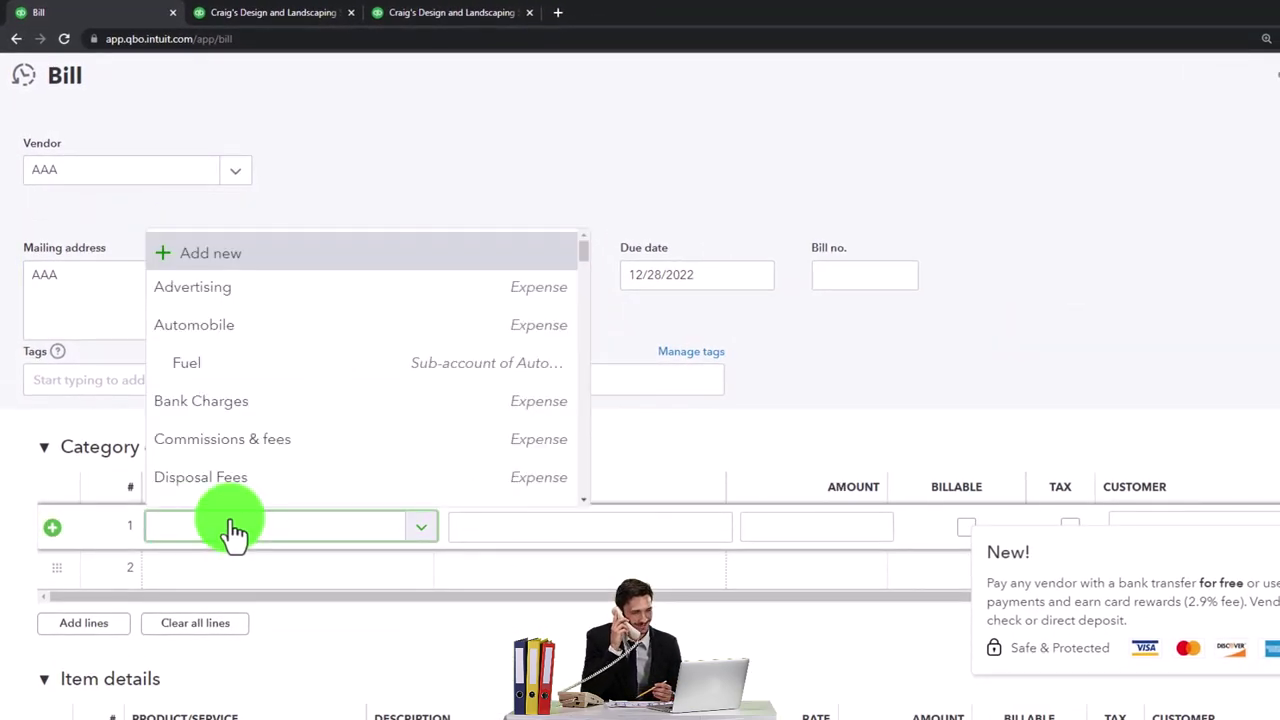
text(Inv)
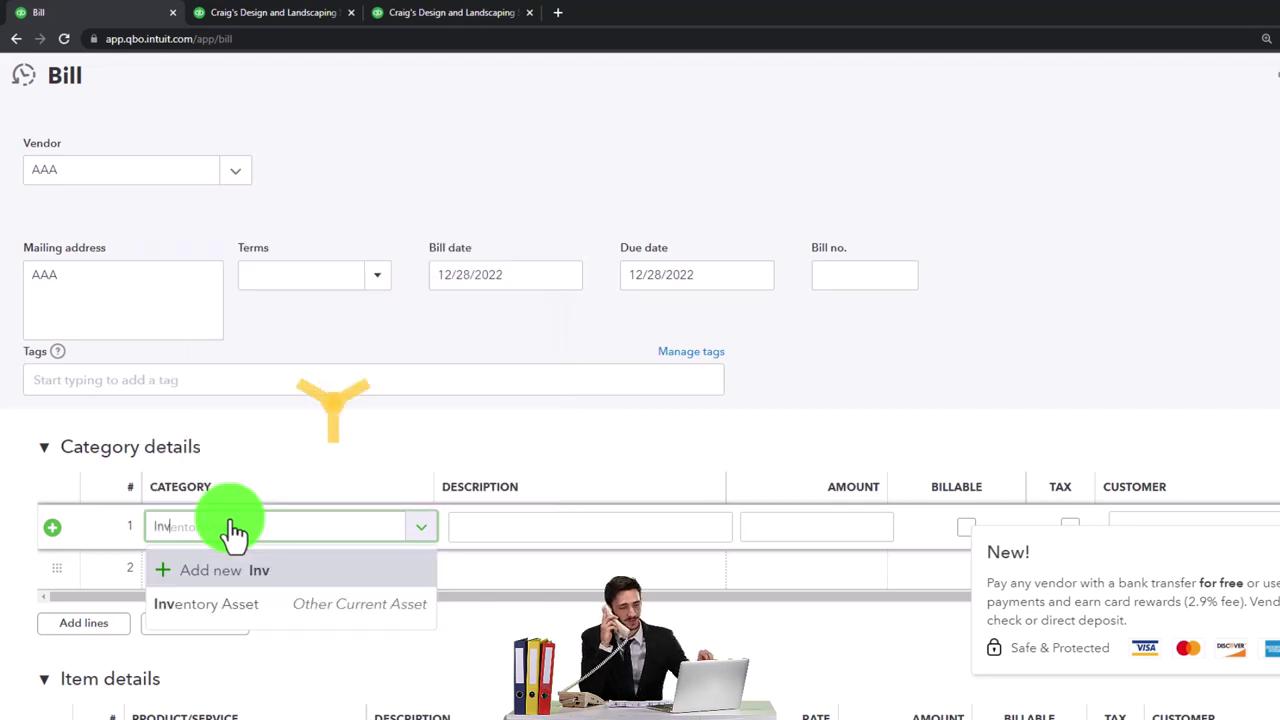
key(BackSpace)
key(BackSpace)
key(BackSpace)
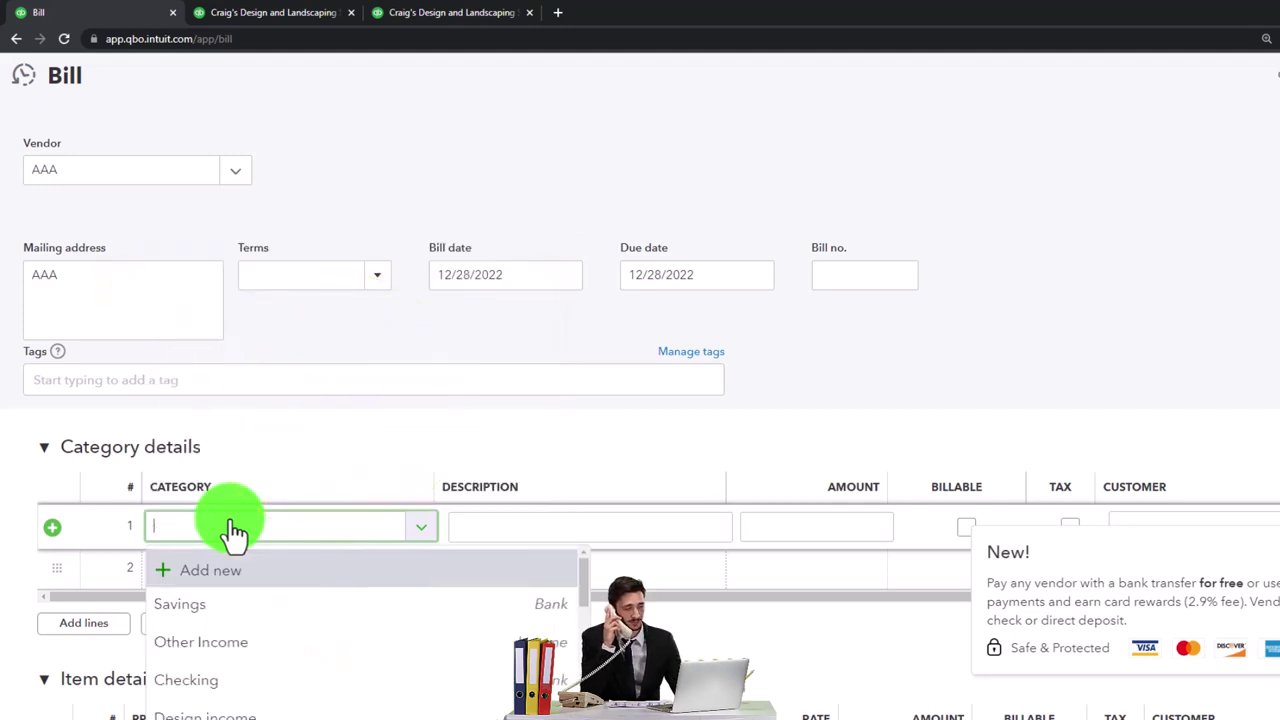
text(iv)
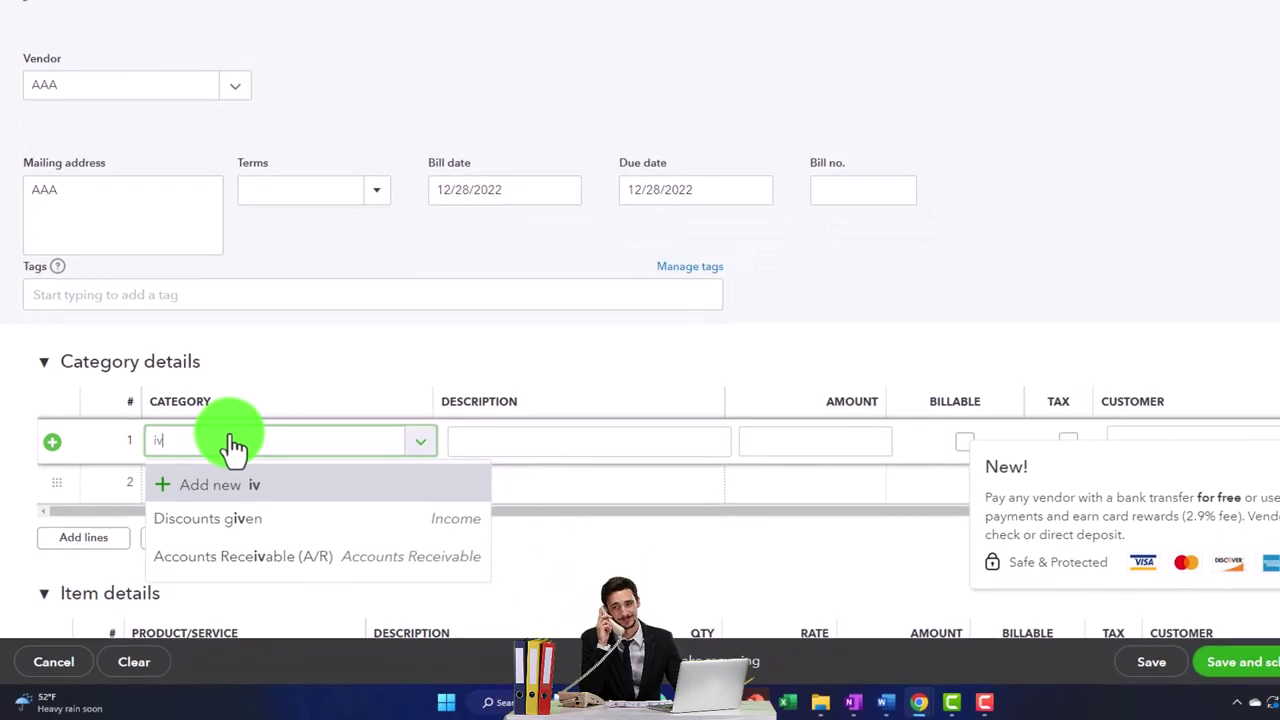
click(45, 349)
click(45, 349)
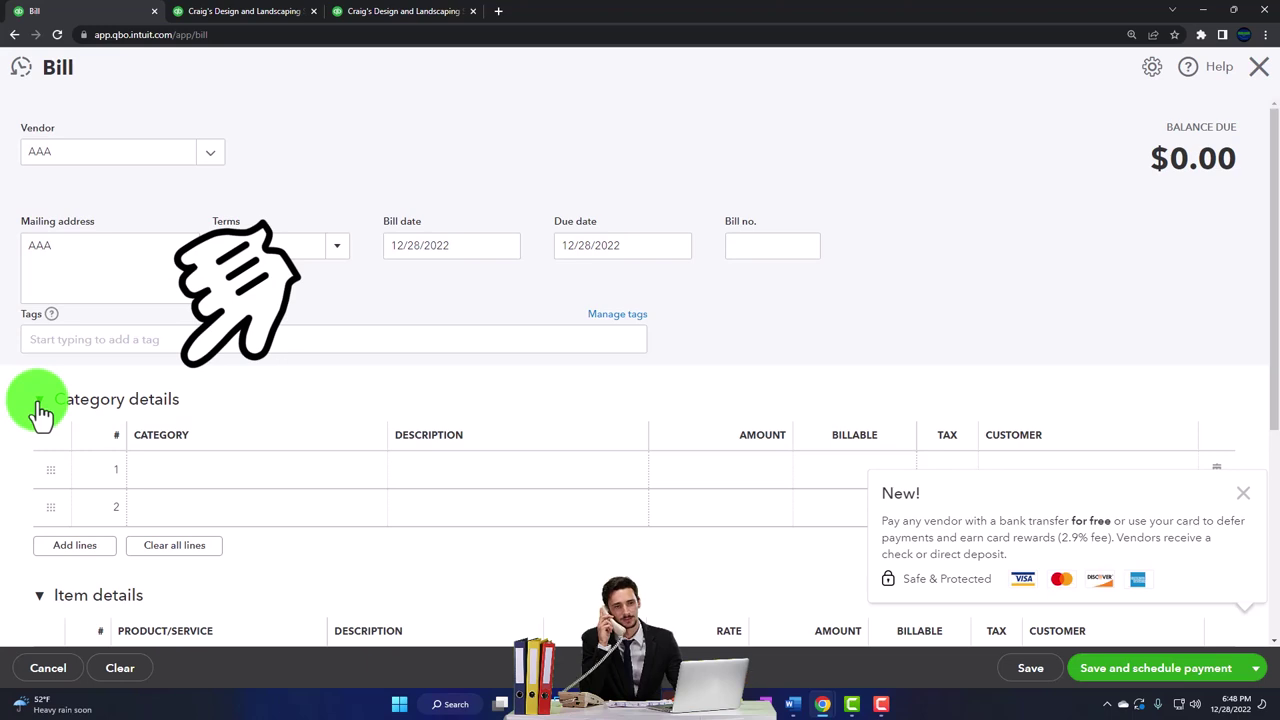
Step: Collapse the bill's category details and choose Inv 1 from Test Inve on the first item line
click(40, 408)
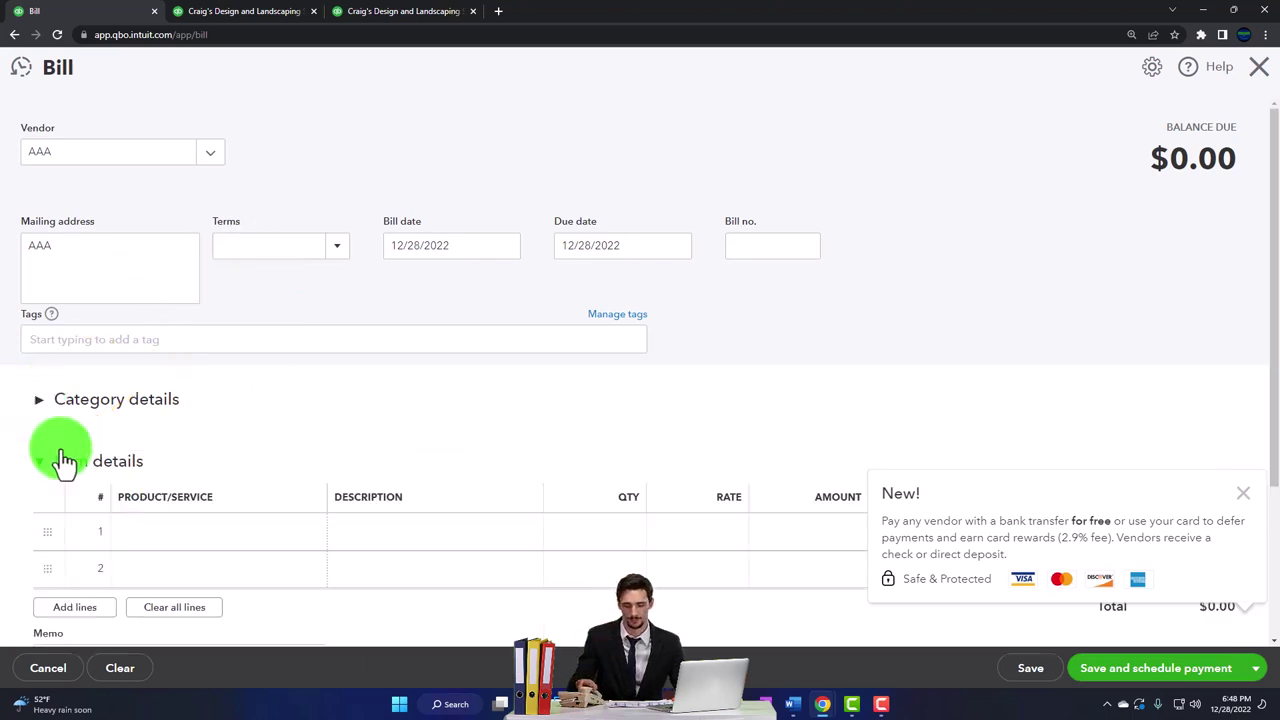
click(168, 533)
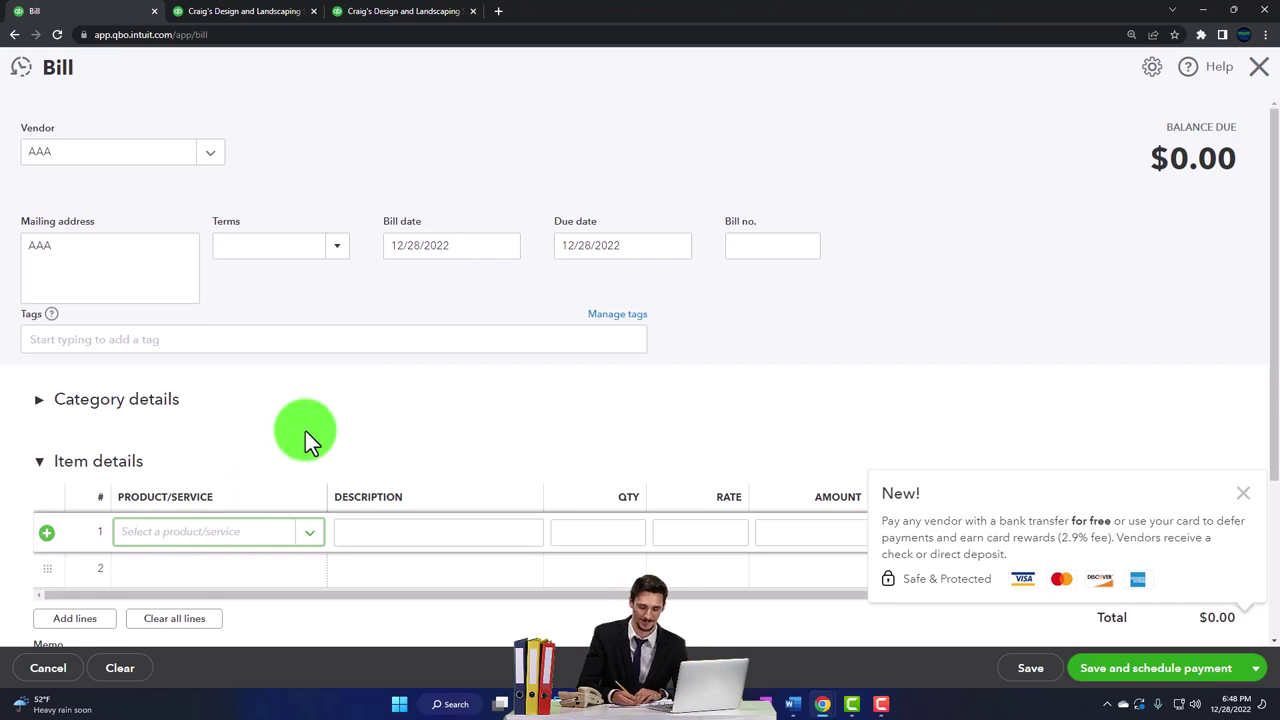
text(Inv)
key(Down)
key(Down)
key(Down)
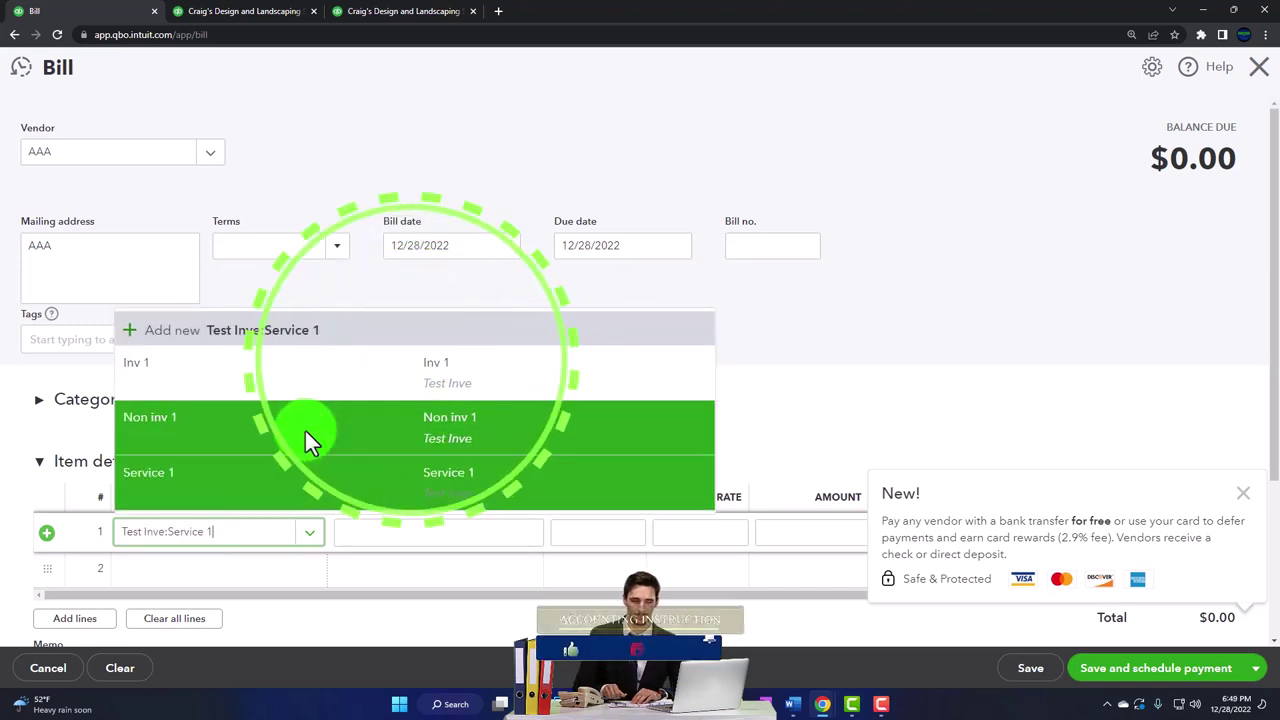
key(Up)
key(Up)
key(Tab)
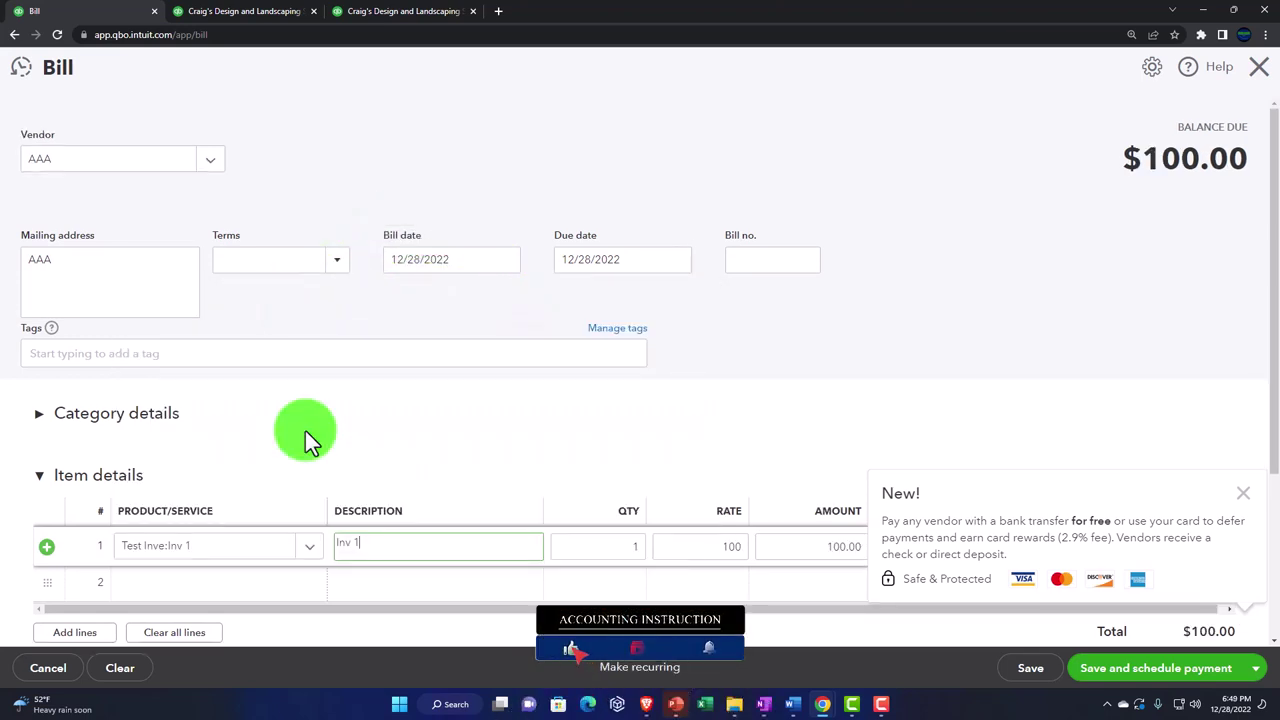
Step: Set the quantity of Inv 1 on the bill to 10
key(Tab)
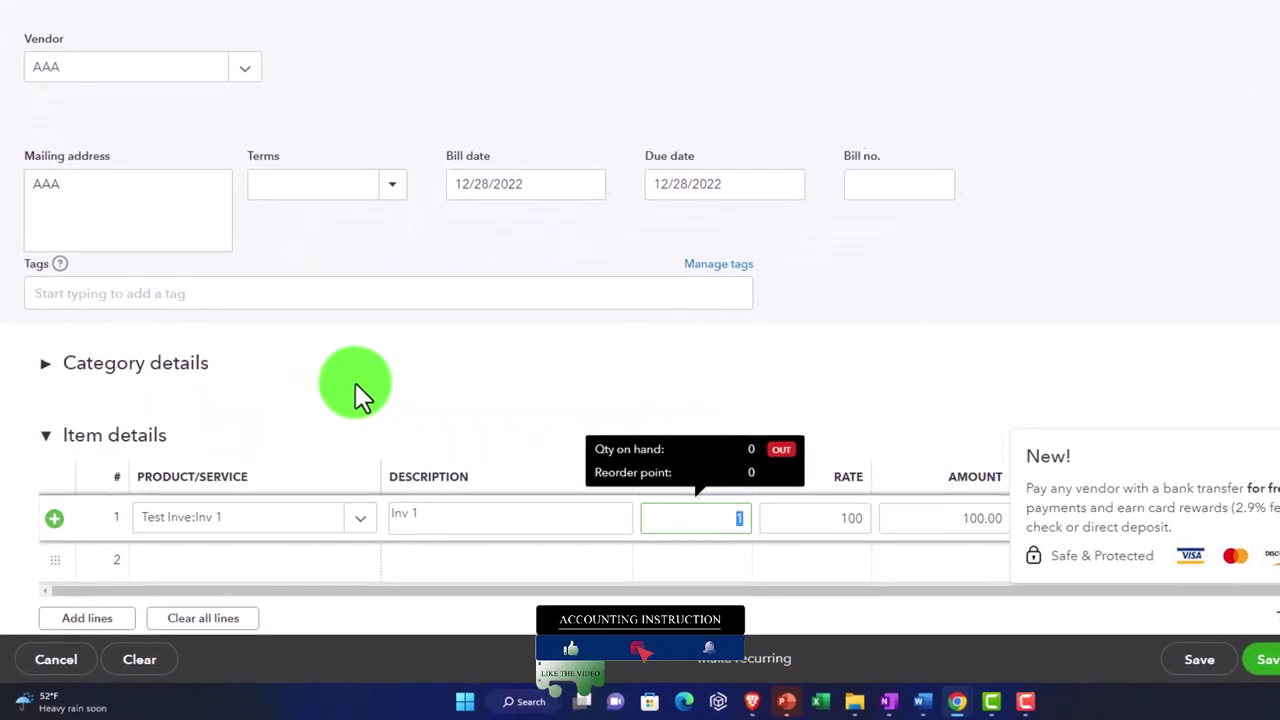
text(10)
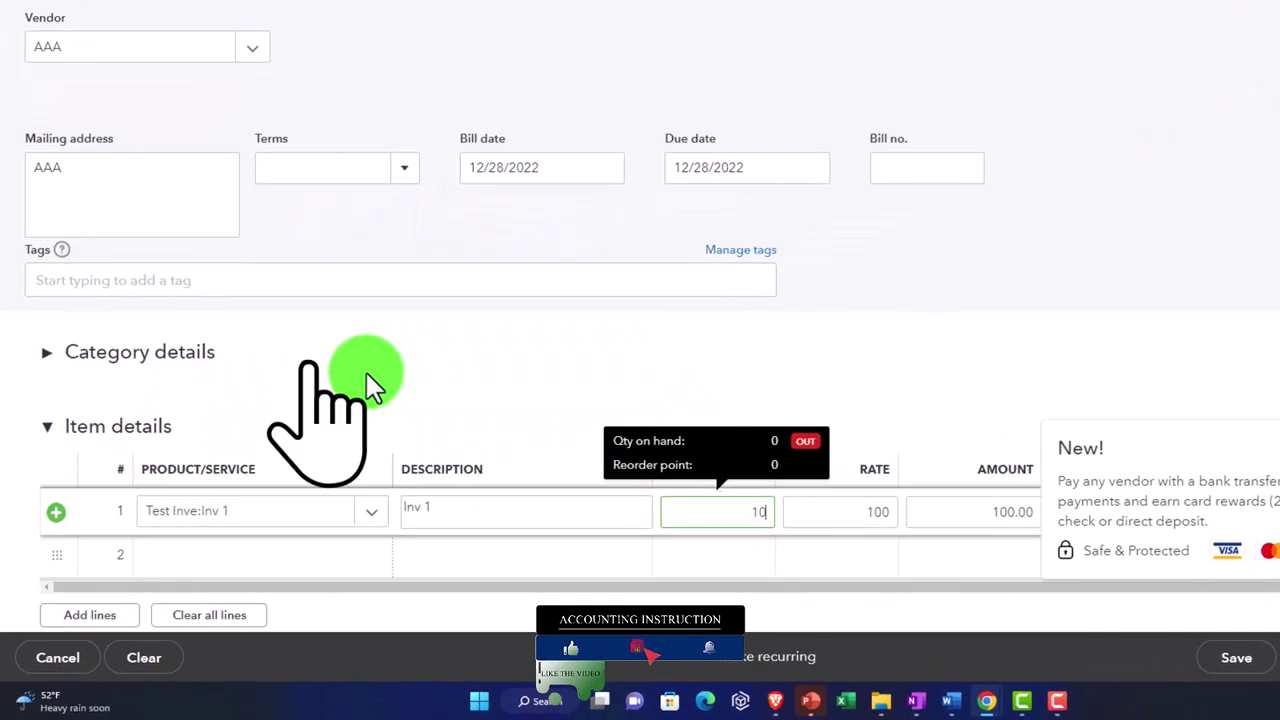
key(Tab)
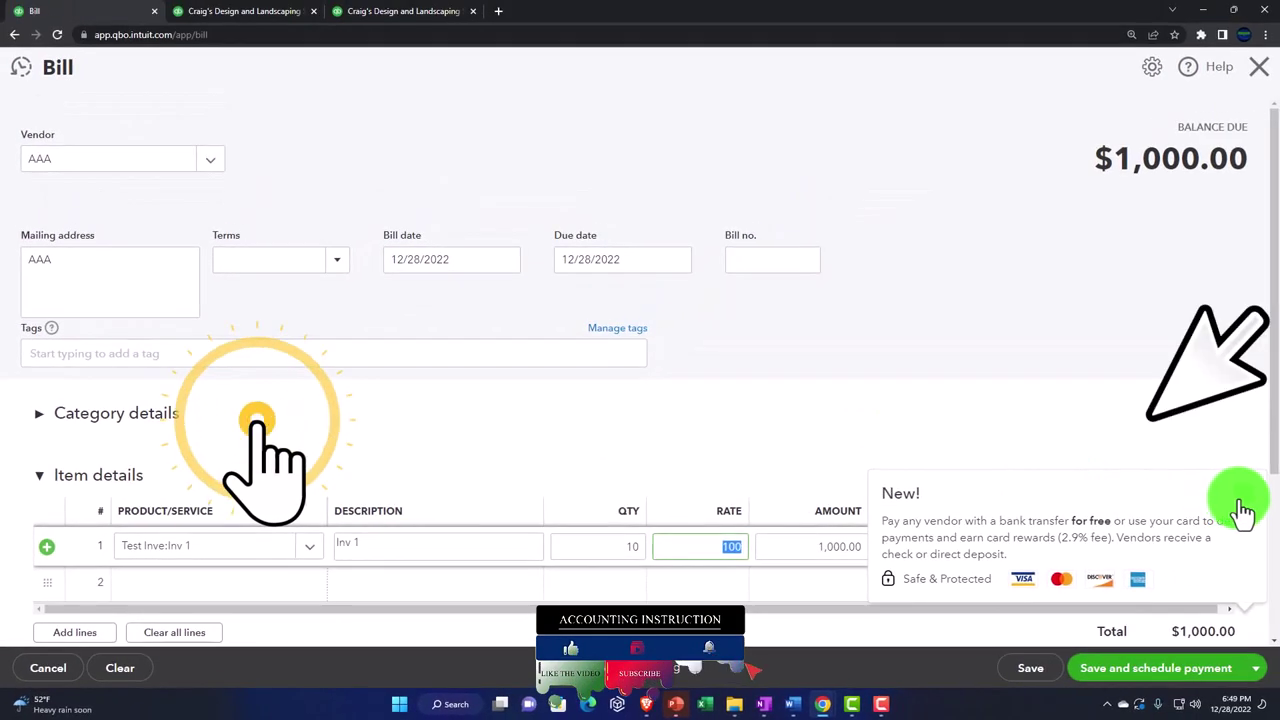
Step: Dismiss the vendor payment promotion, then save and close the AAA bill
click(1052, 390)
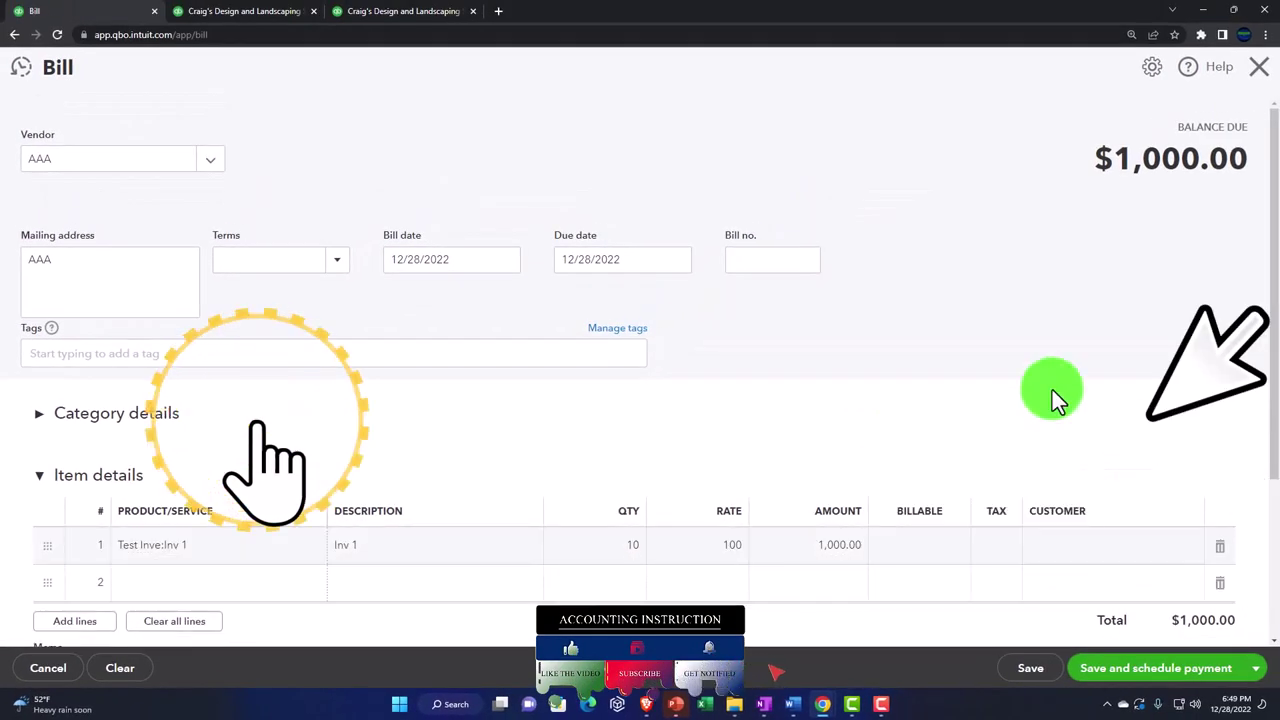
scroll(1039, 376, down, 1)
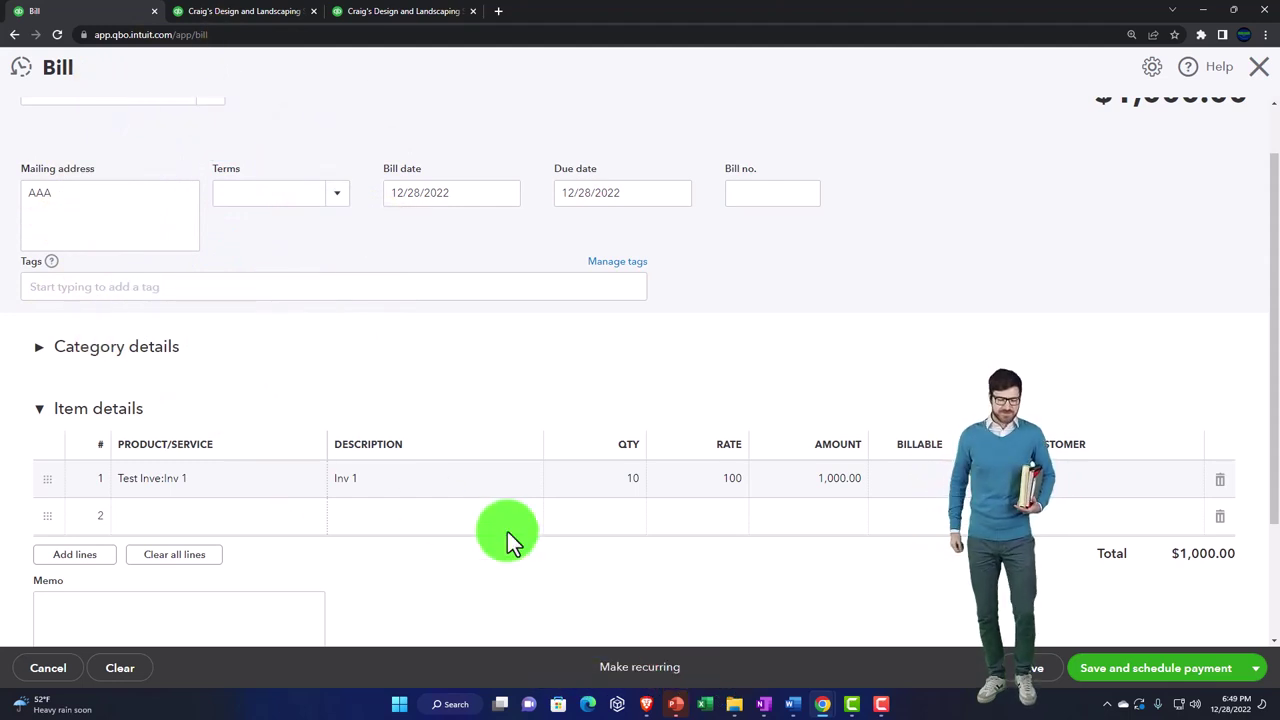
click(1240, 672)
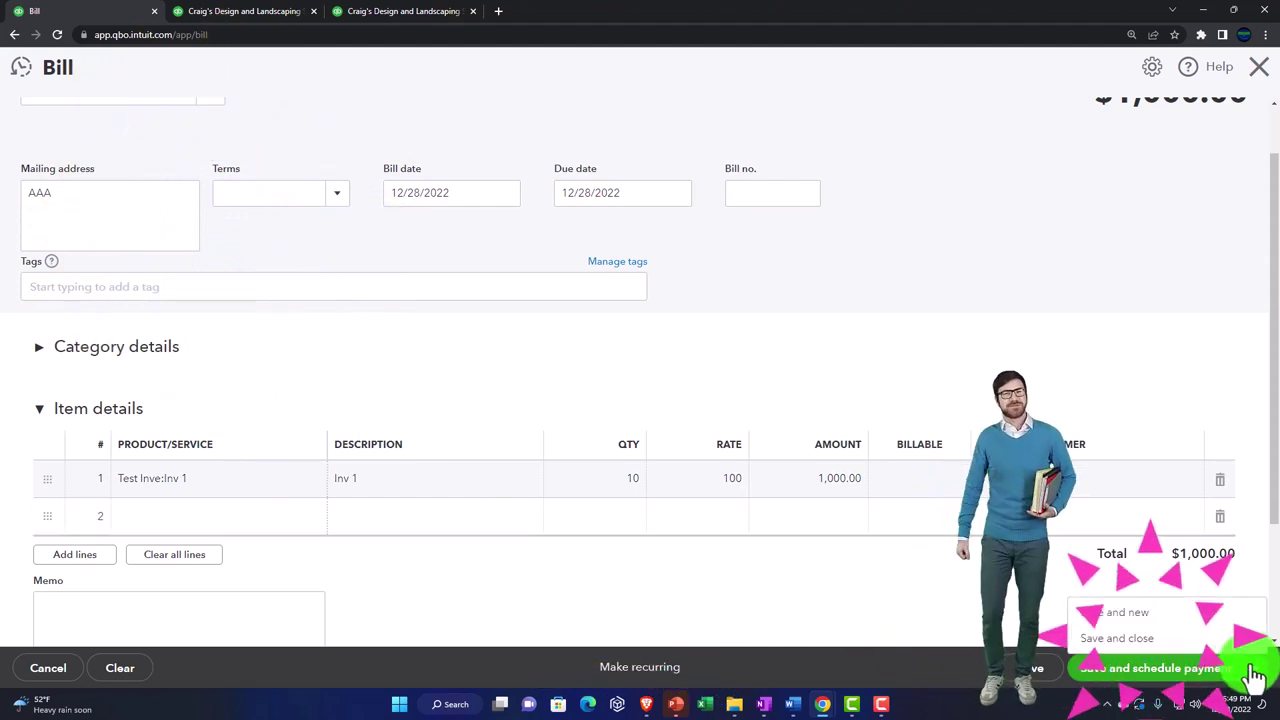
click(1165, 636)
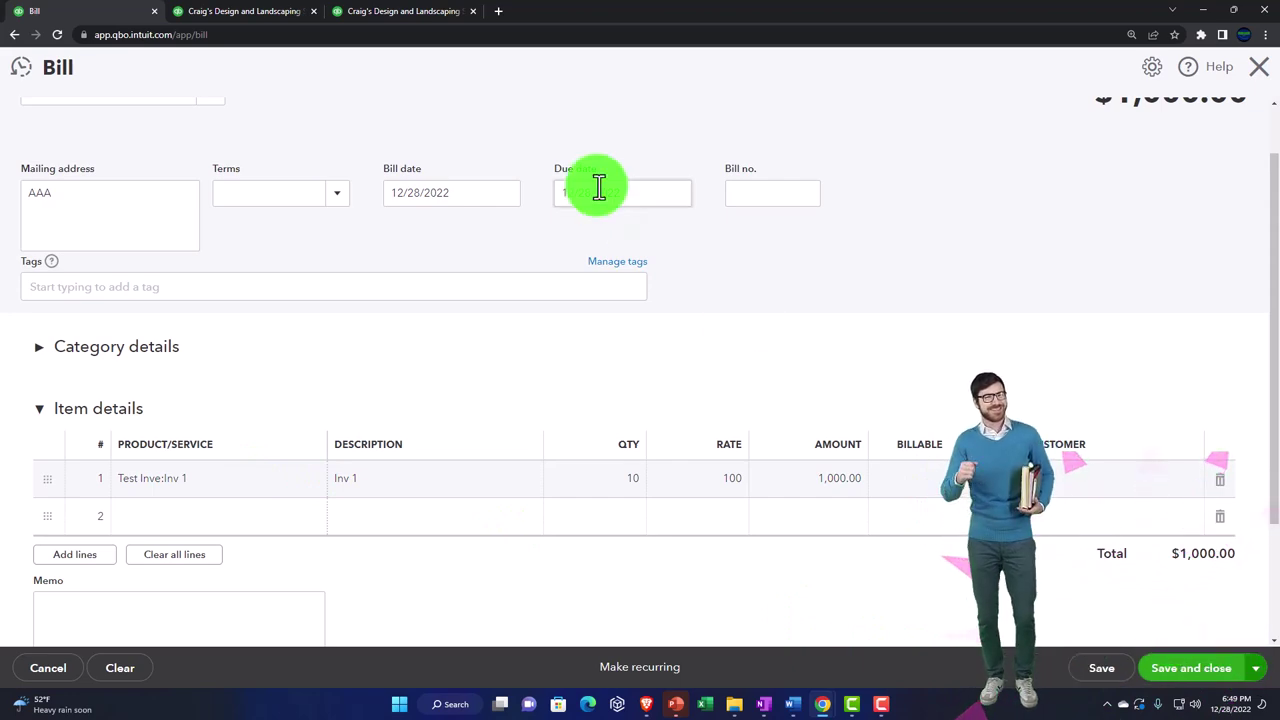
Step: Rerun the 2022 Balance Sheet report and examine its current assets section
click(247, 11)
scroll(613, 388, up, 2)
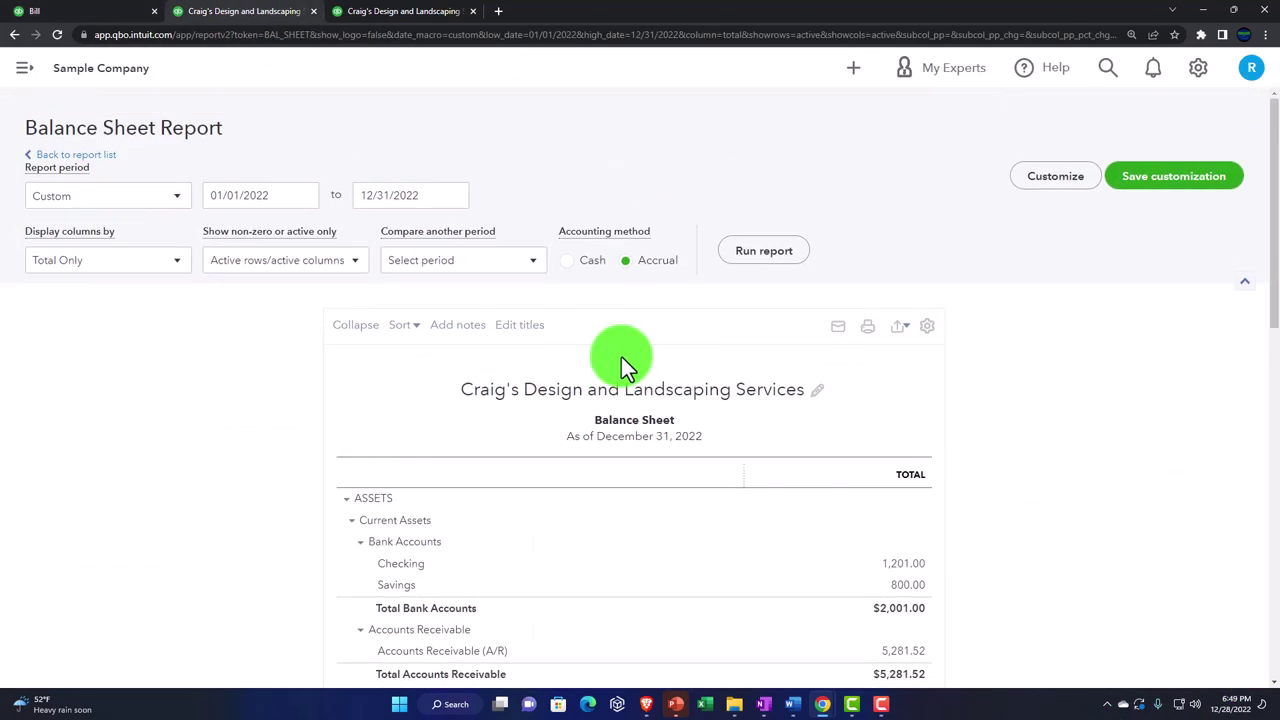
click(763, 251)
scroll(662, 435, down, 4)
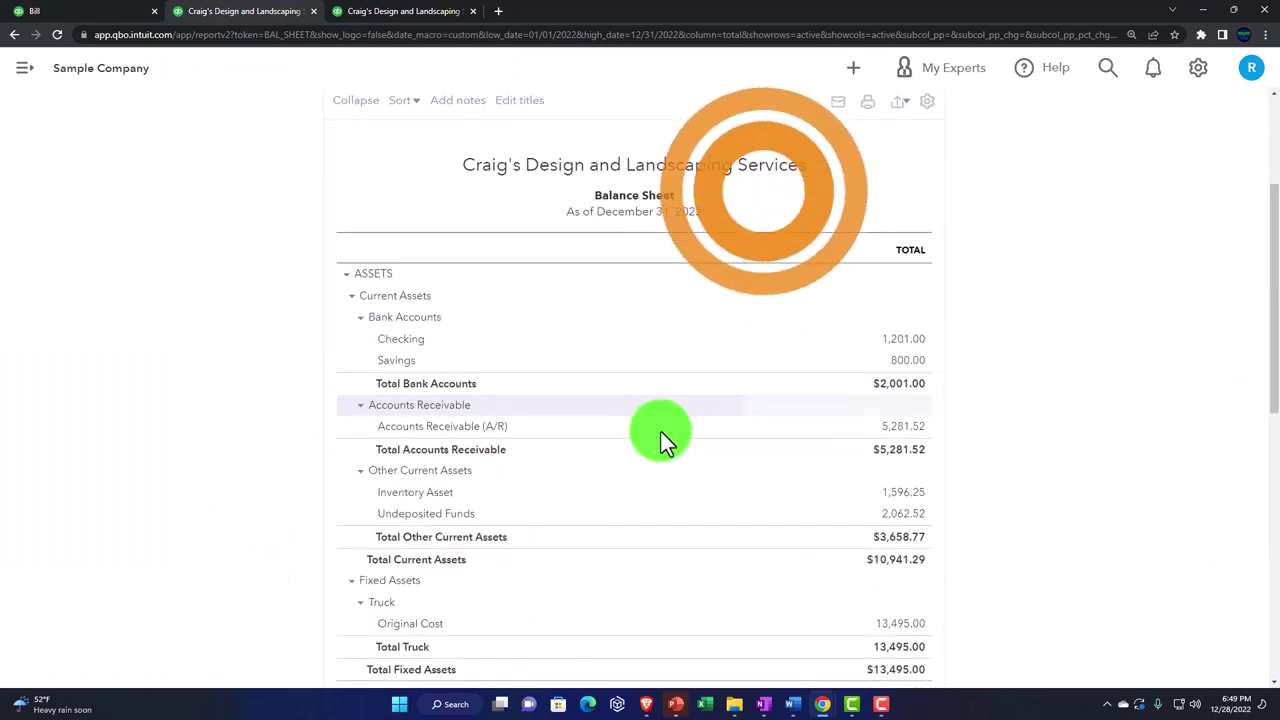
ctrl+scroll(660, 445, up, 4)
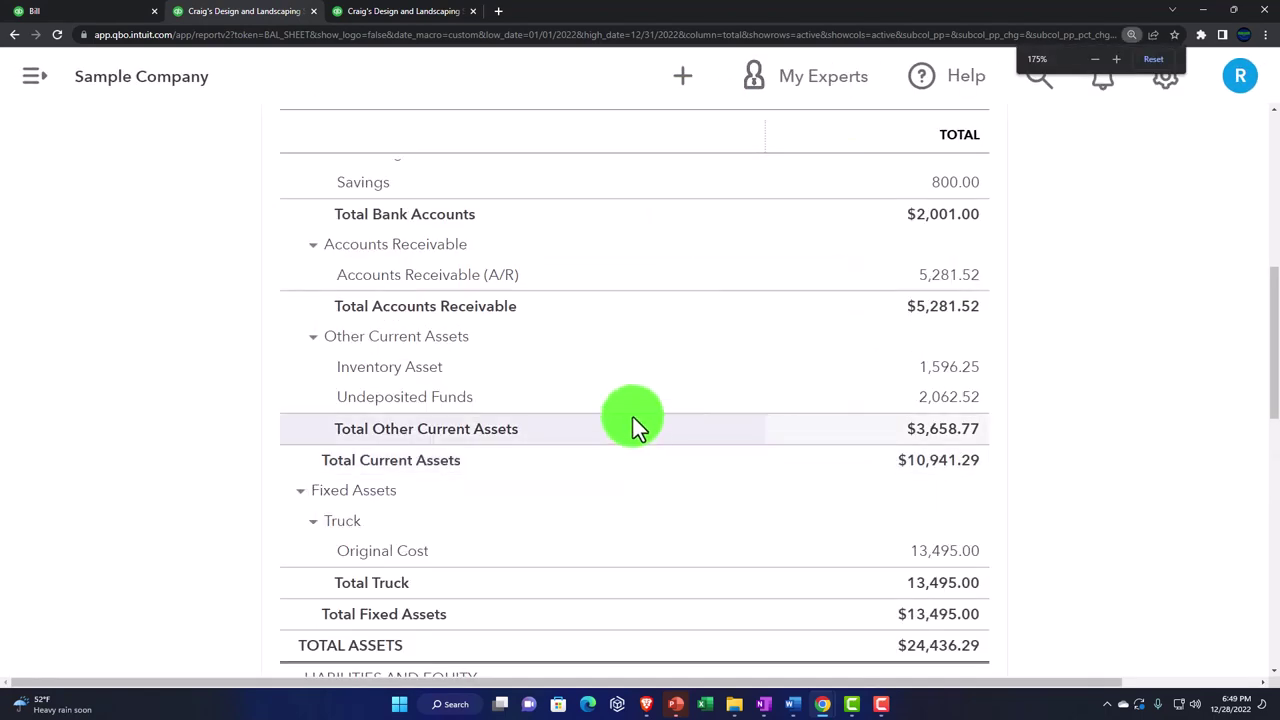
Step: Drill into the Inventory Asset balance, check the AAA bill for Inv 1, and return to the Balance Sheet
click(943, 367)
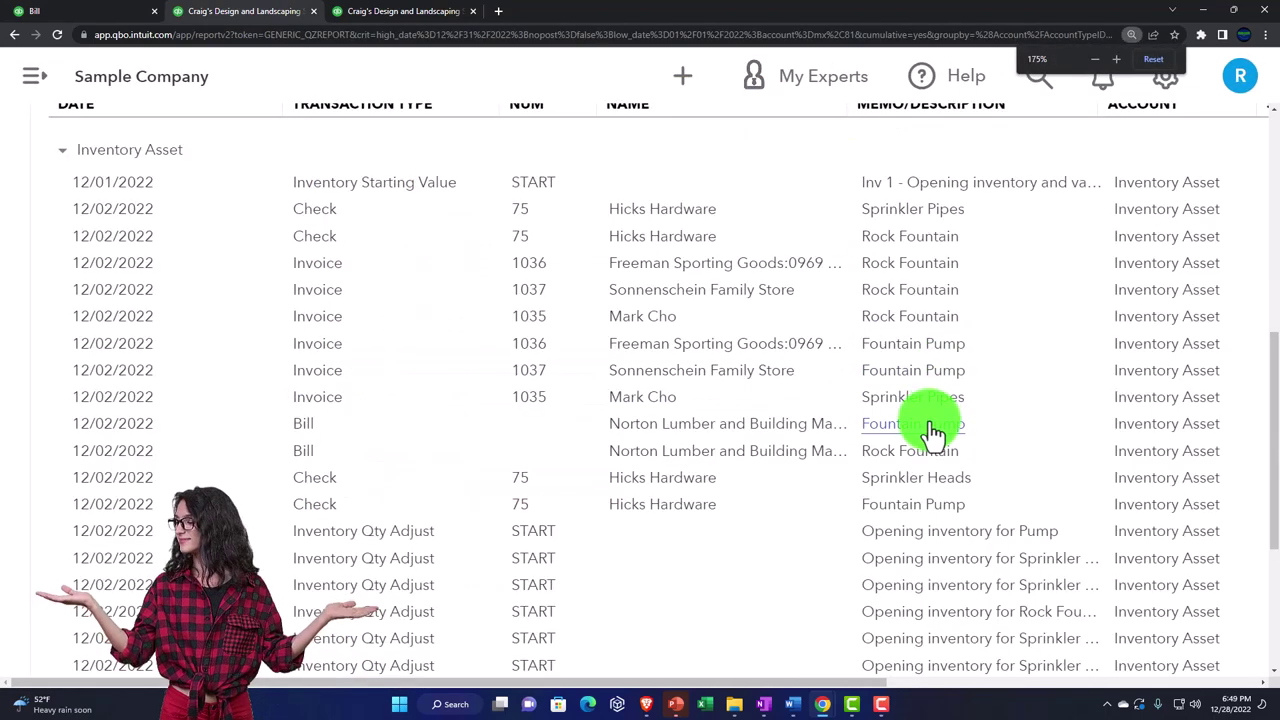
ctrl+scroll(929, 421, down, 1)
scroll(1034, 577, down, 2)
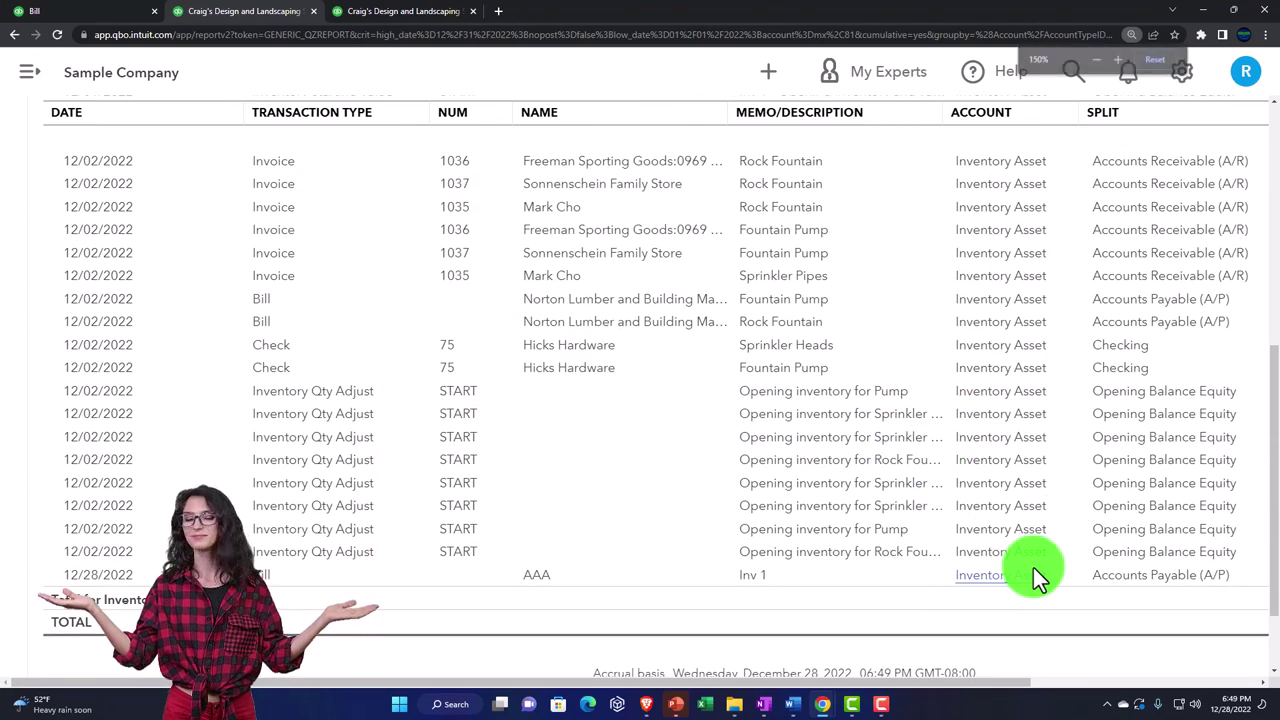
ctrl+scroll(1149, 571, down, 1)
click(1176, 469)
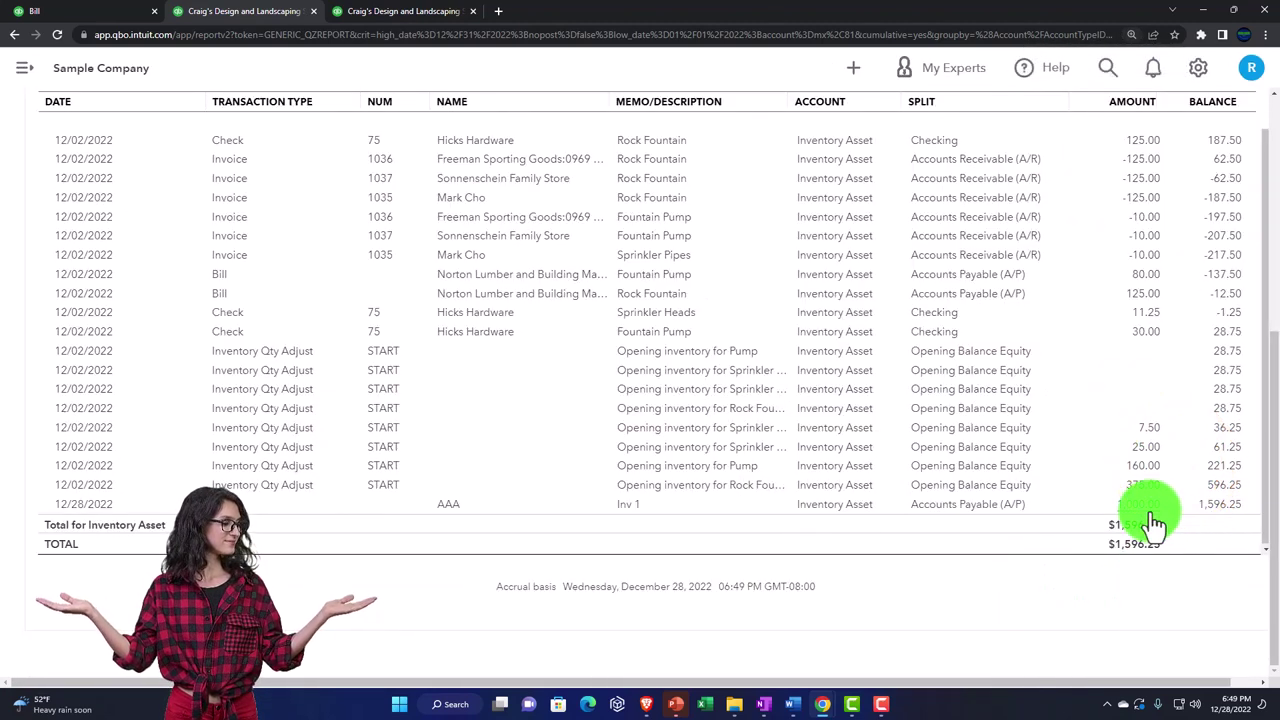
scroll(408, 470, up, 4)
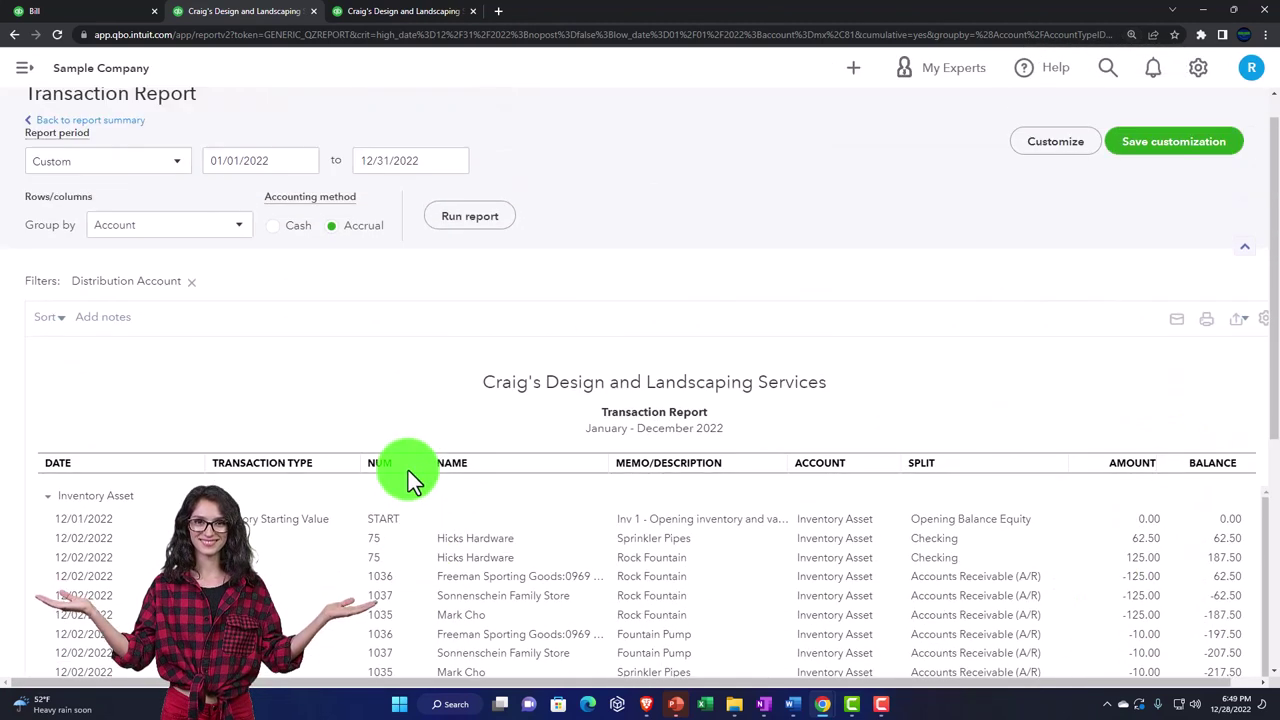
click(120, 168)
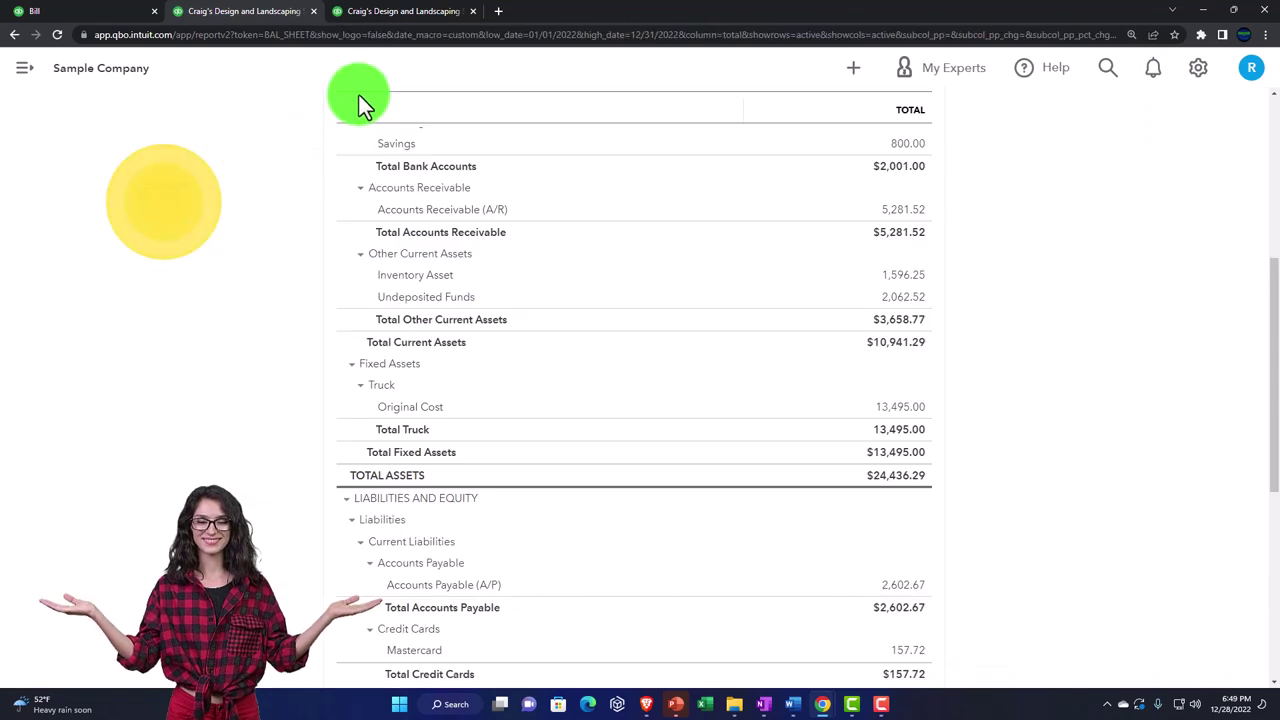
Step: Duplicate the browser page holding the Profit and Loss report and open the Reports list in the copy
click(408, 15)
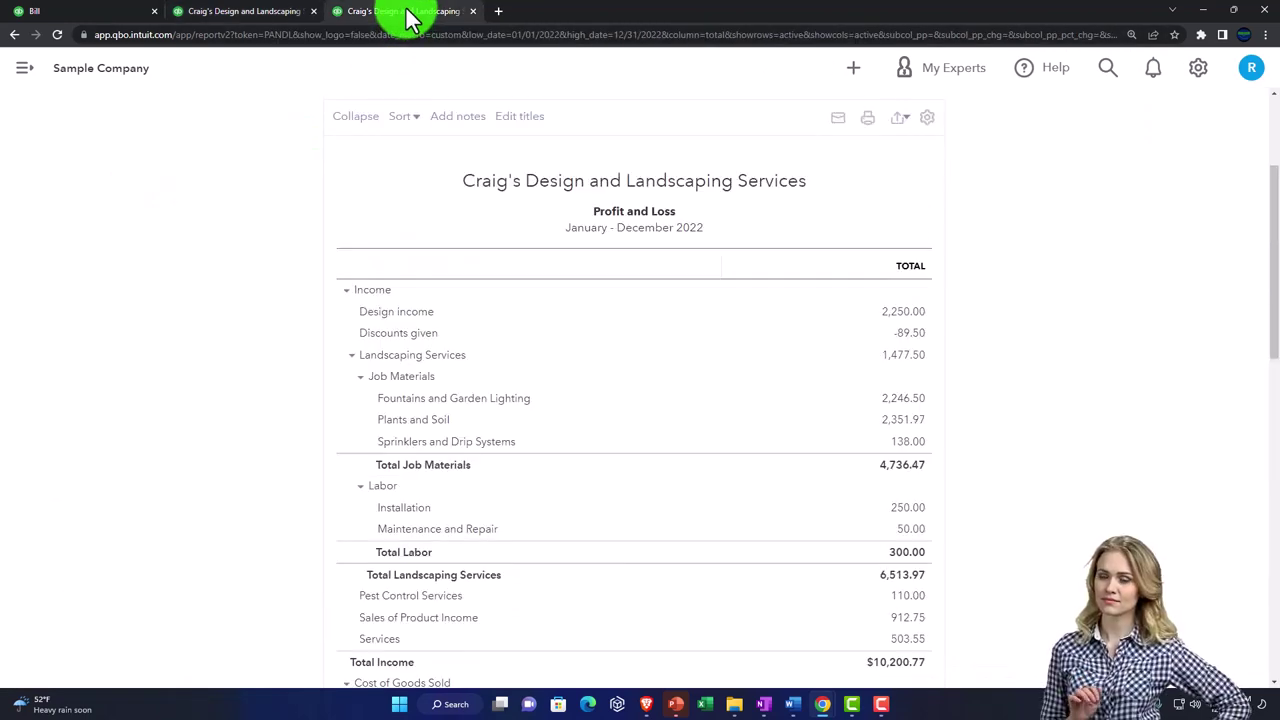
right_click(410, 18)
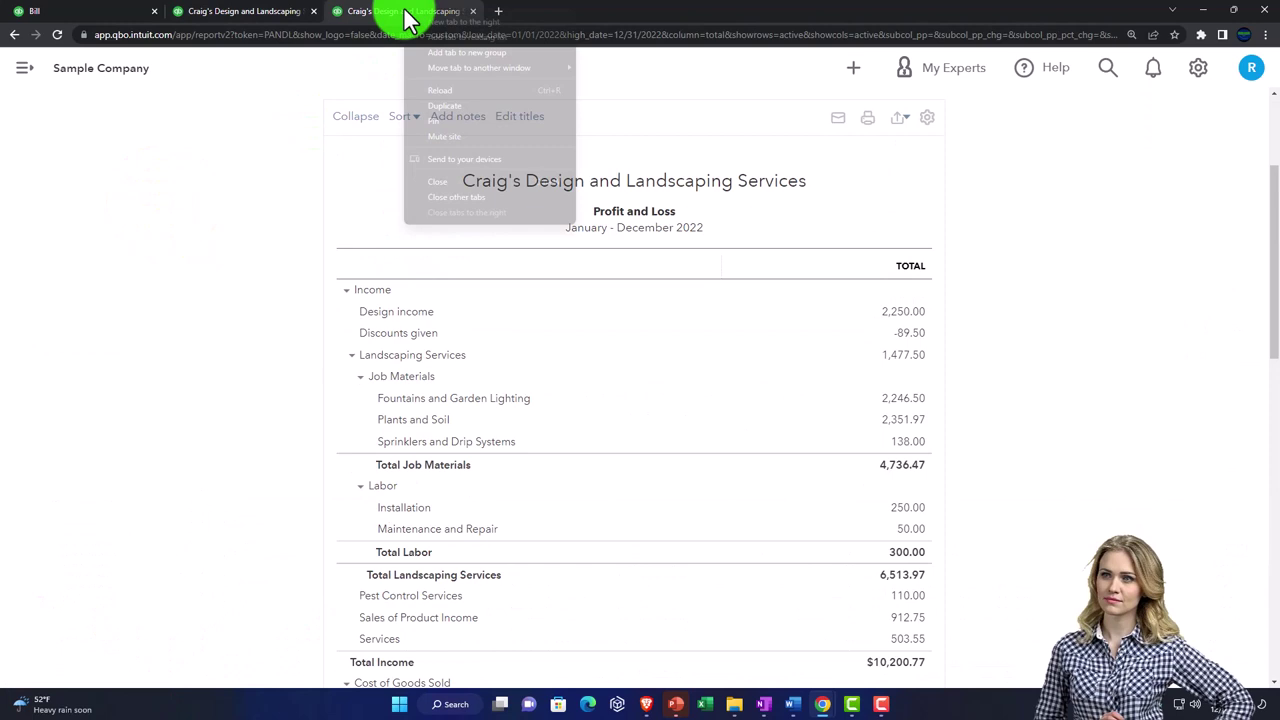
click(430, 107)
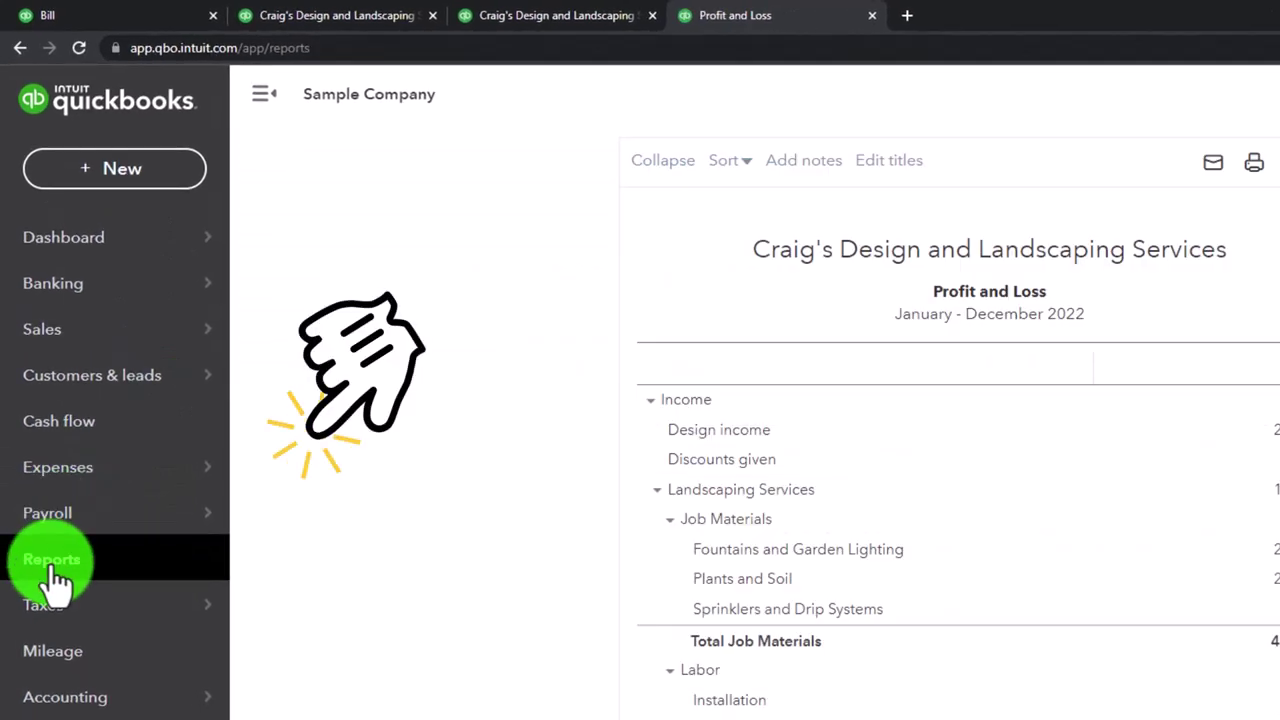
click(55, 575)
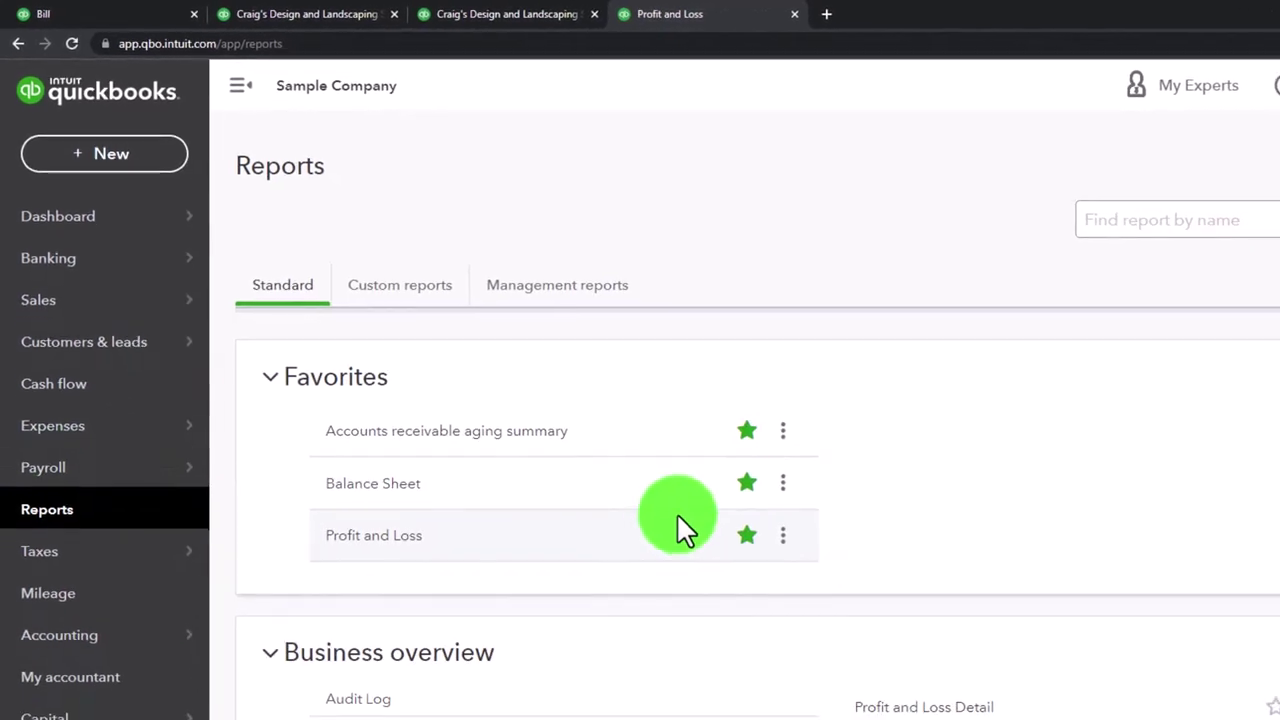
Step: Find reports matching "inve", open the Inventory Valuation Summary, and collapse the side navigation
click(1140, 220)
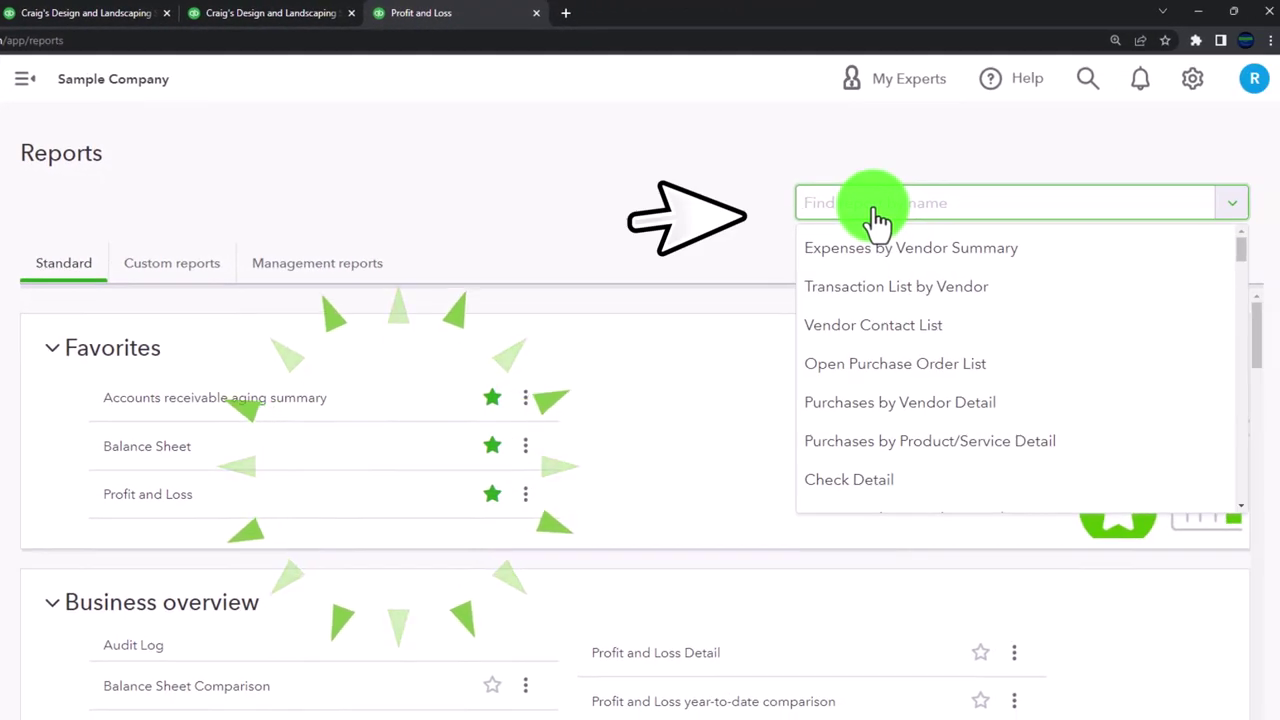
text(inve)
key(Down)
key(Return)
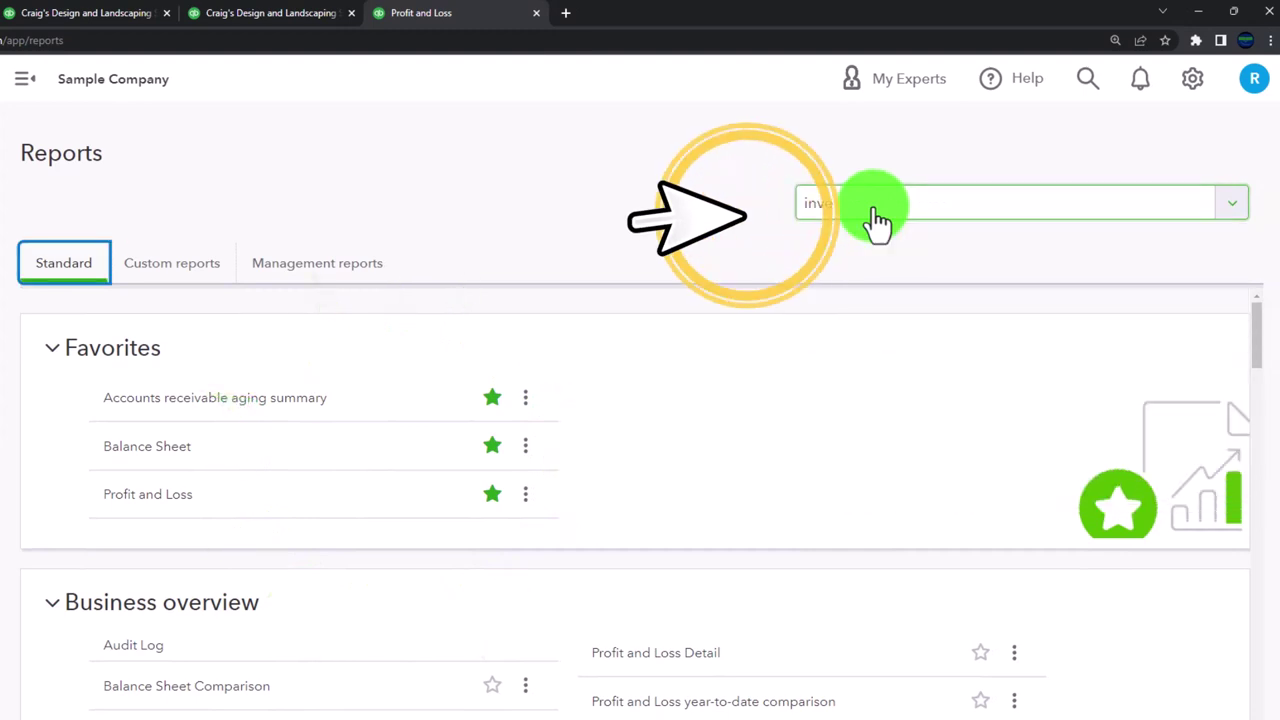
click(958, 212)
click(950, 258)
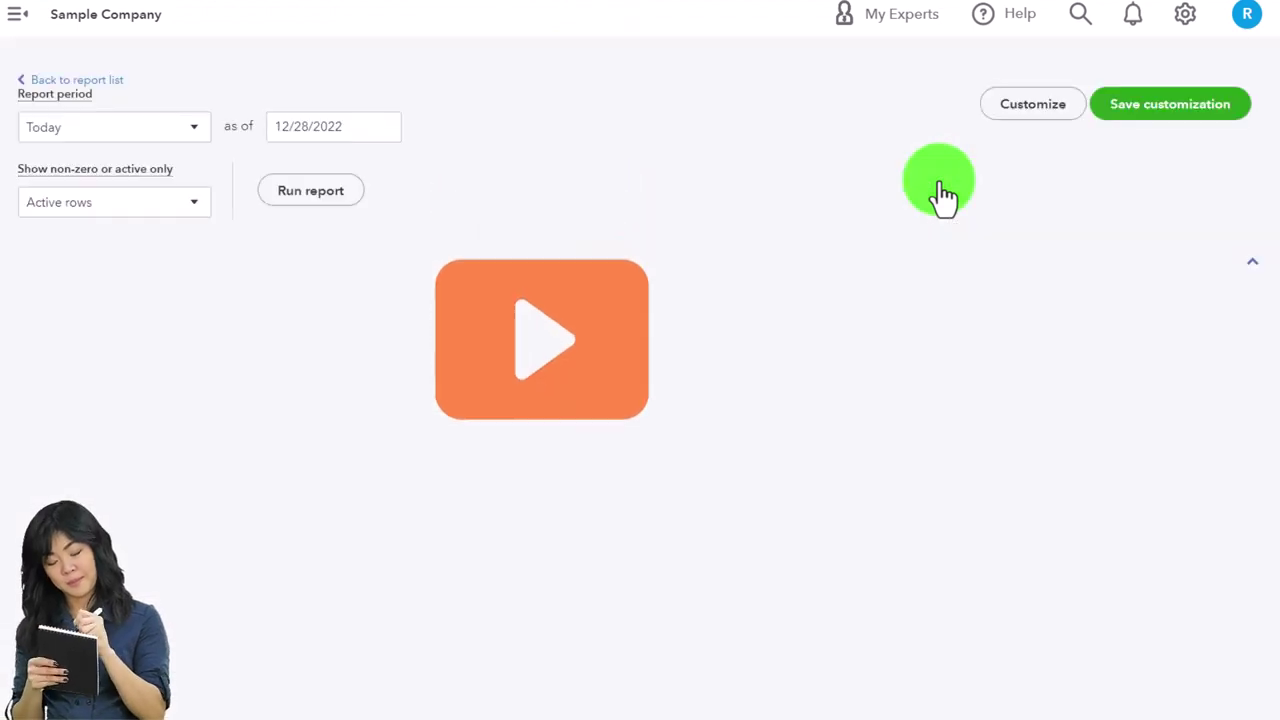
click(17, 14)
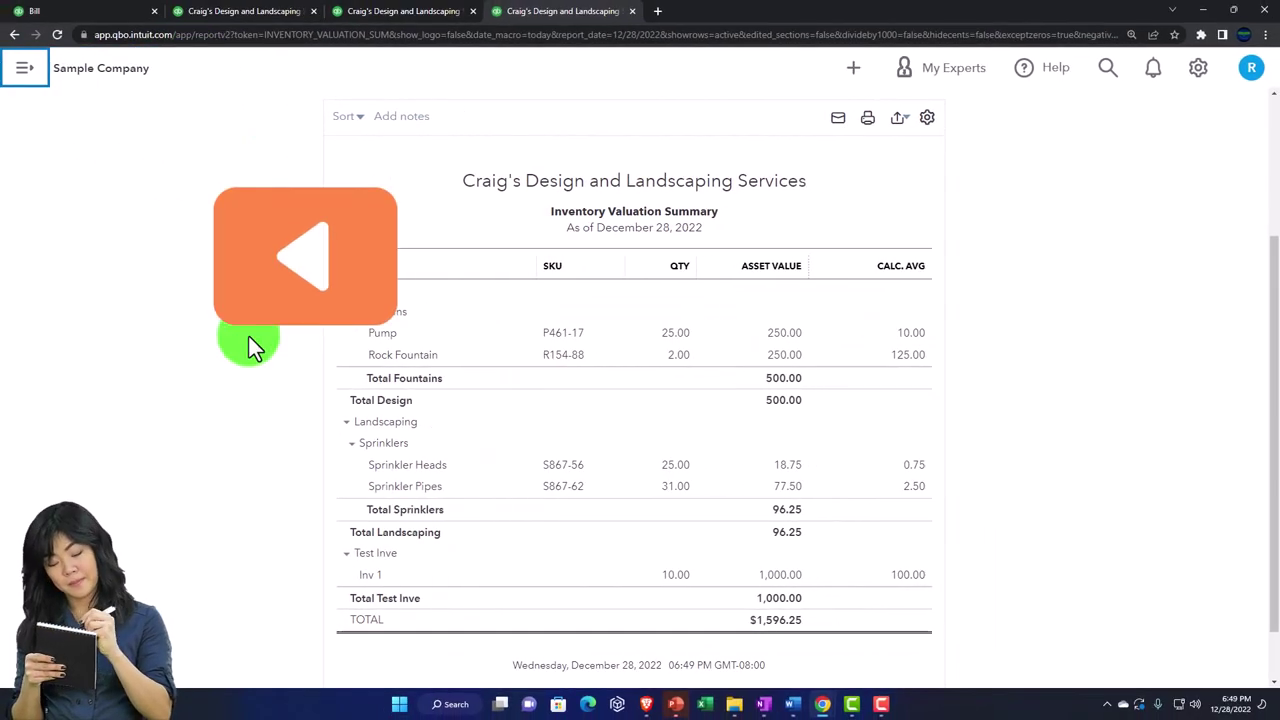
Step: Run the Inventory Valuation Summary as of 12/31/22 and compare its total with Inventory Asset on the Balance Sheet
scroll(248, 335, up, 1)
key(ctrl+plus)
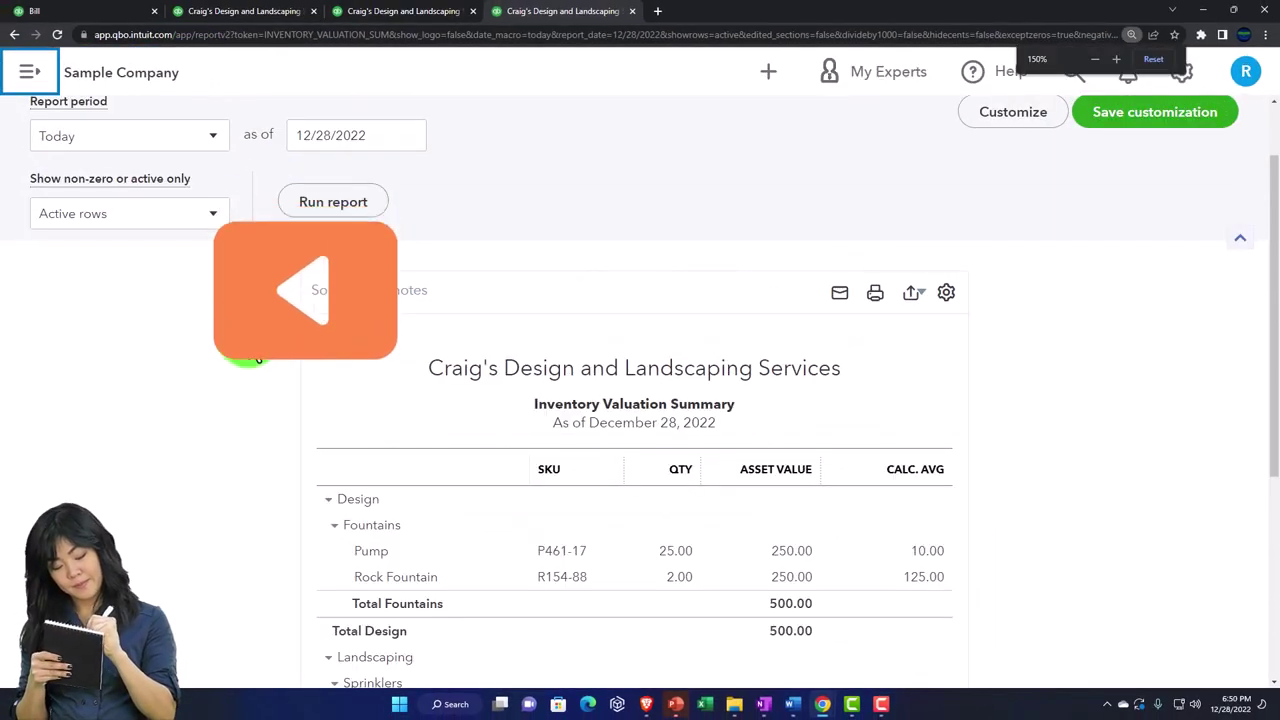
click(386, 143)
text(12)
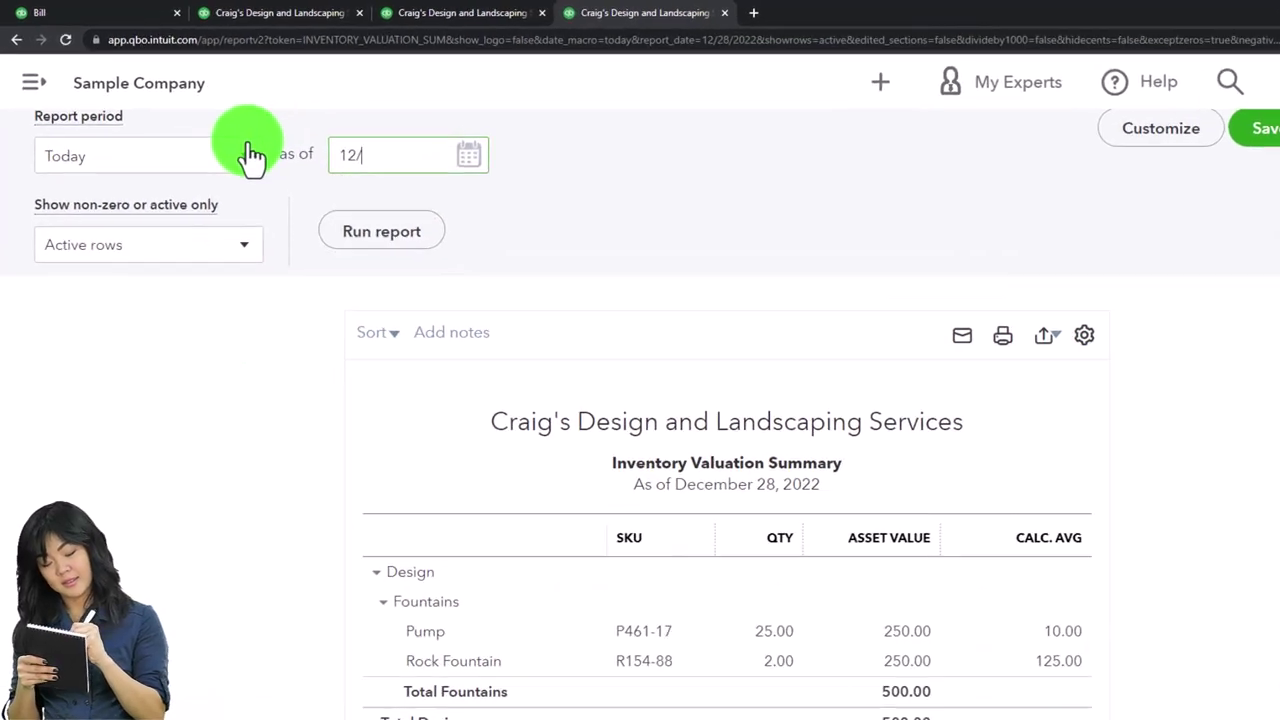
text(/31/)
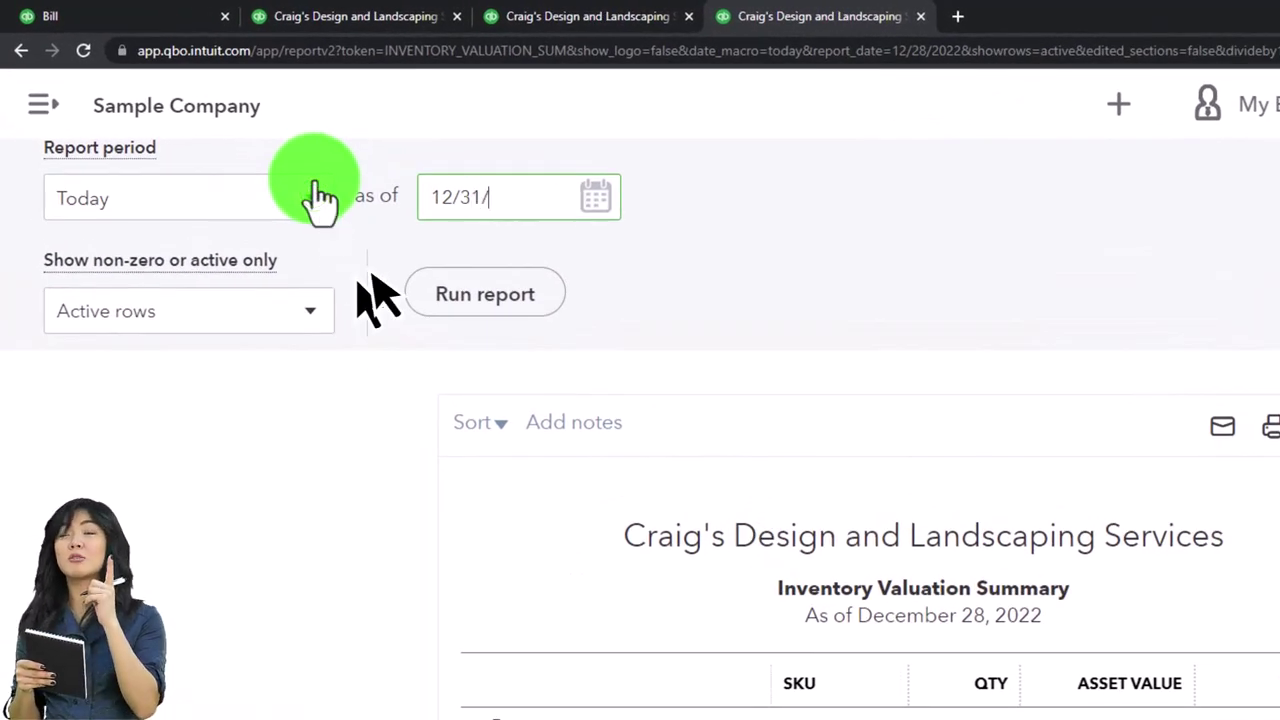
text(22)
click(505, 303)
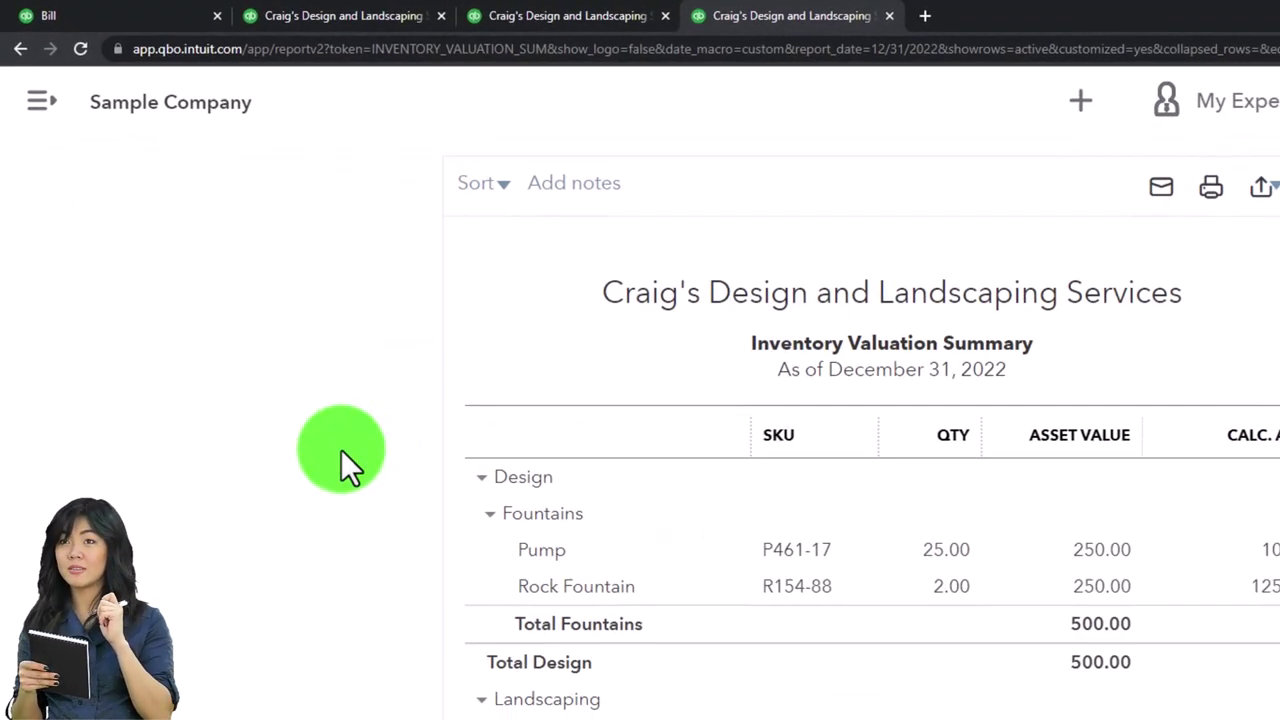
scroll(242, 319, down, 2)
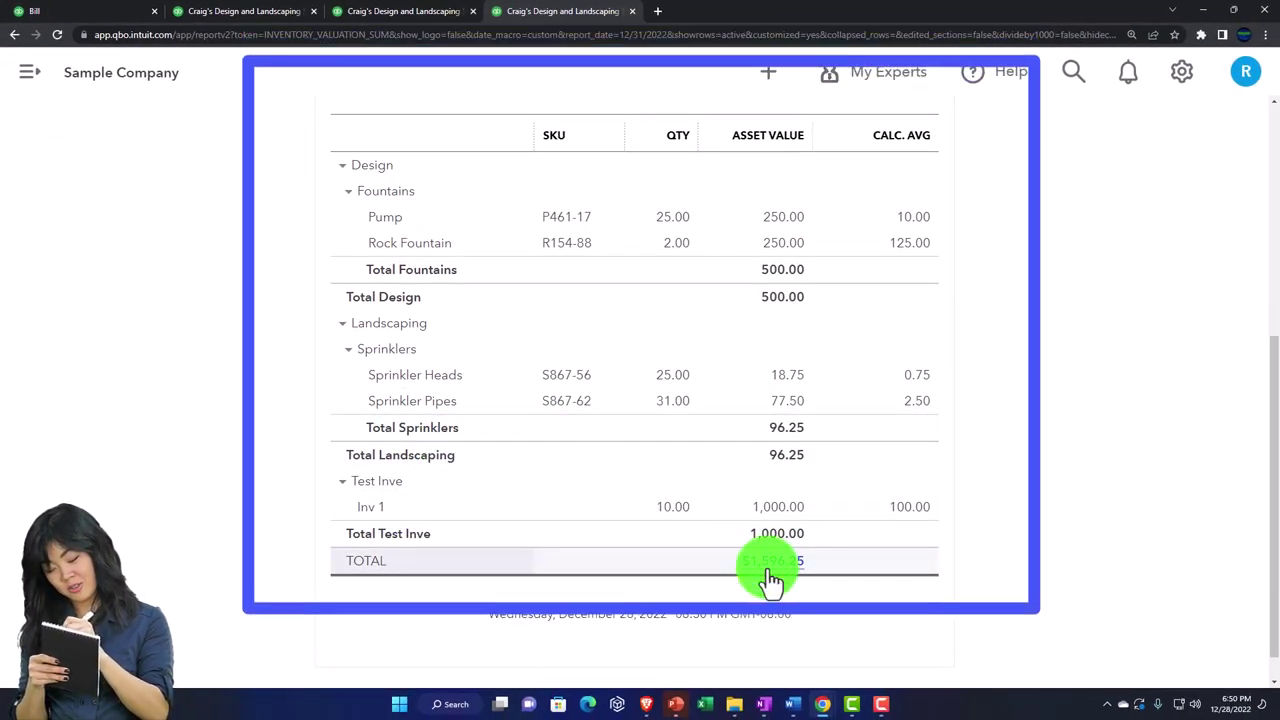
click(251, 14)
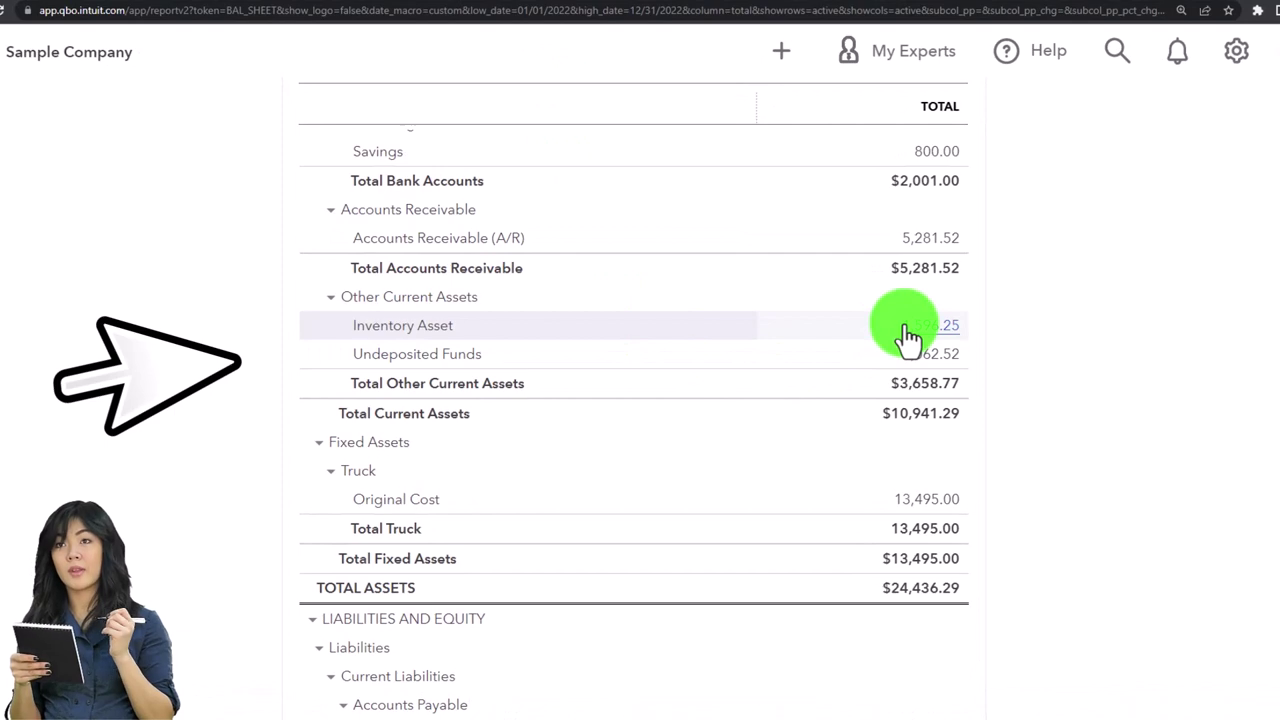
Step: Start a new invoice and add BBB as a new customer, saving it with only the display name
click(106, 14)
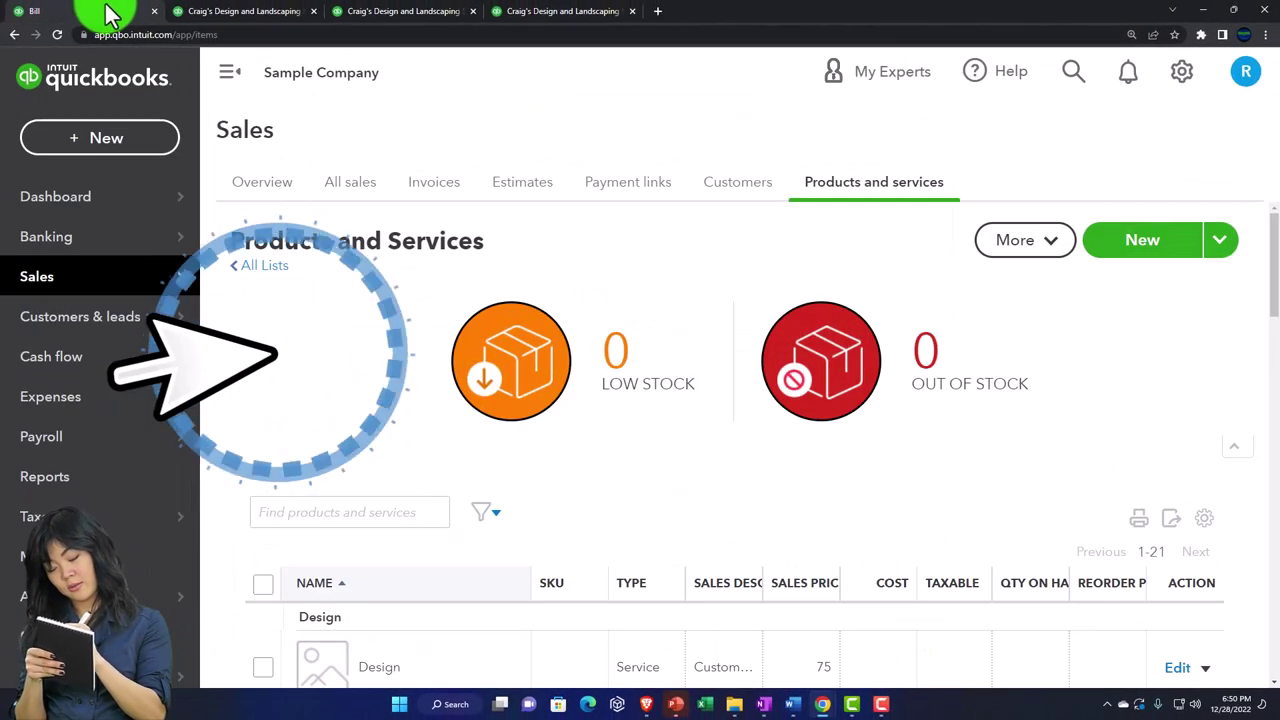
click(100, 140)
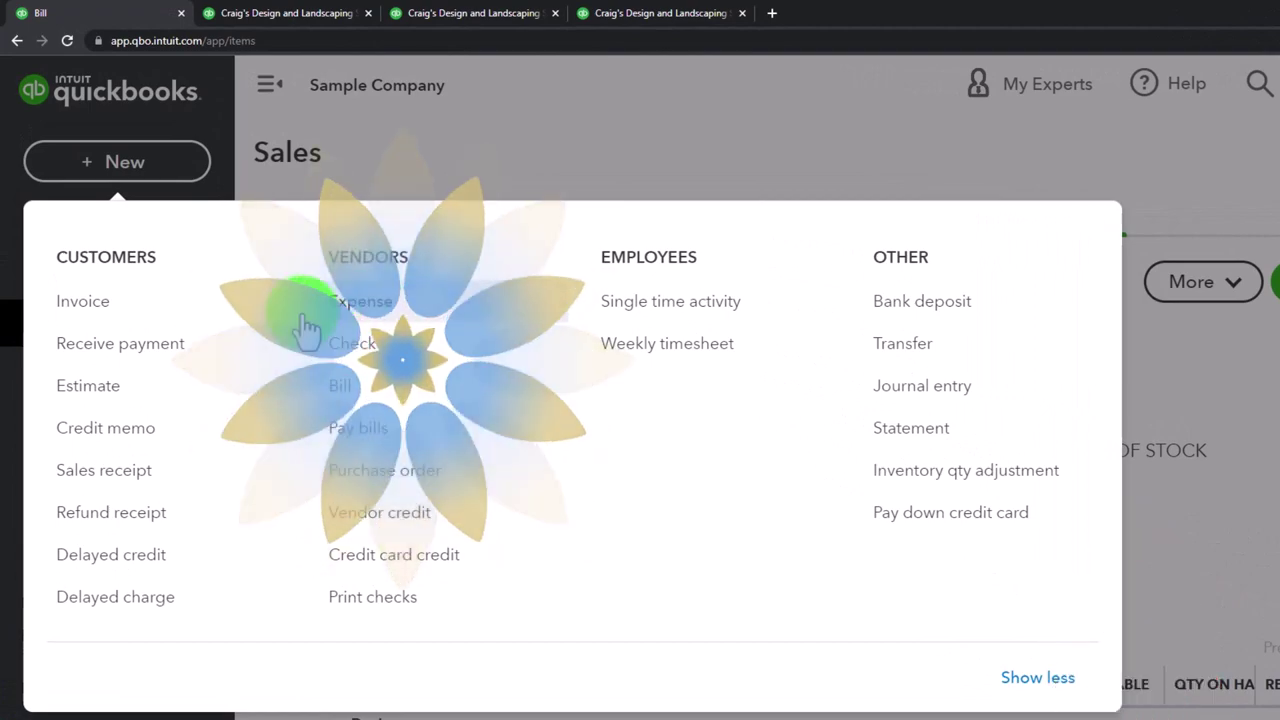
click(137, 320)
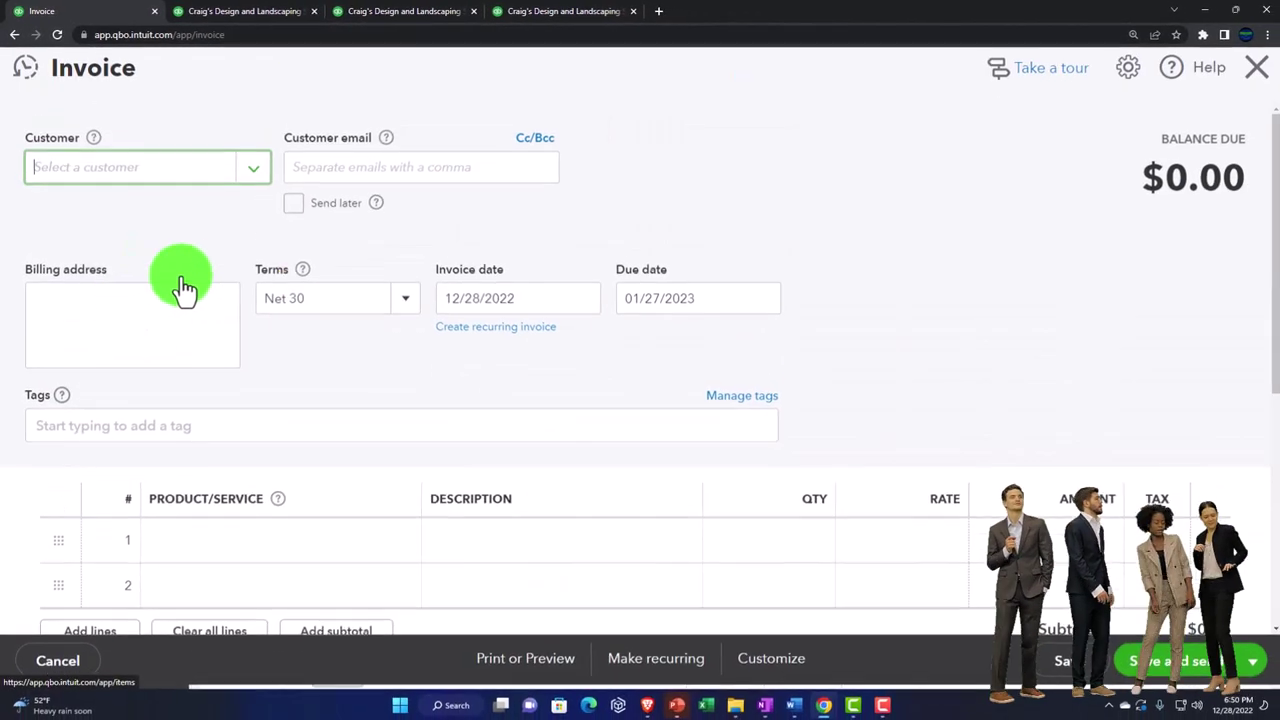
click(160, 197)
text(BBB)
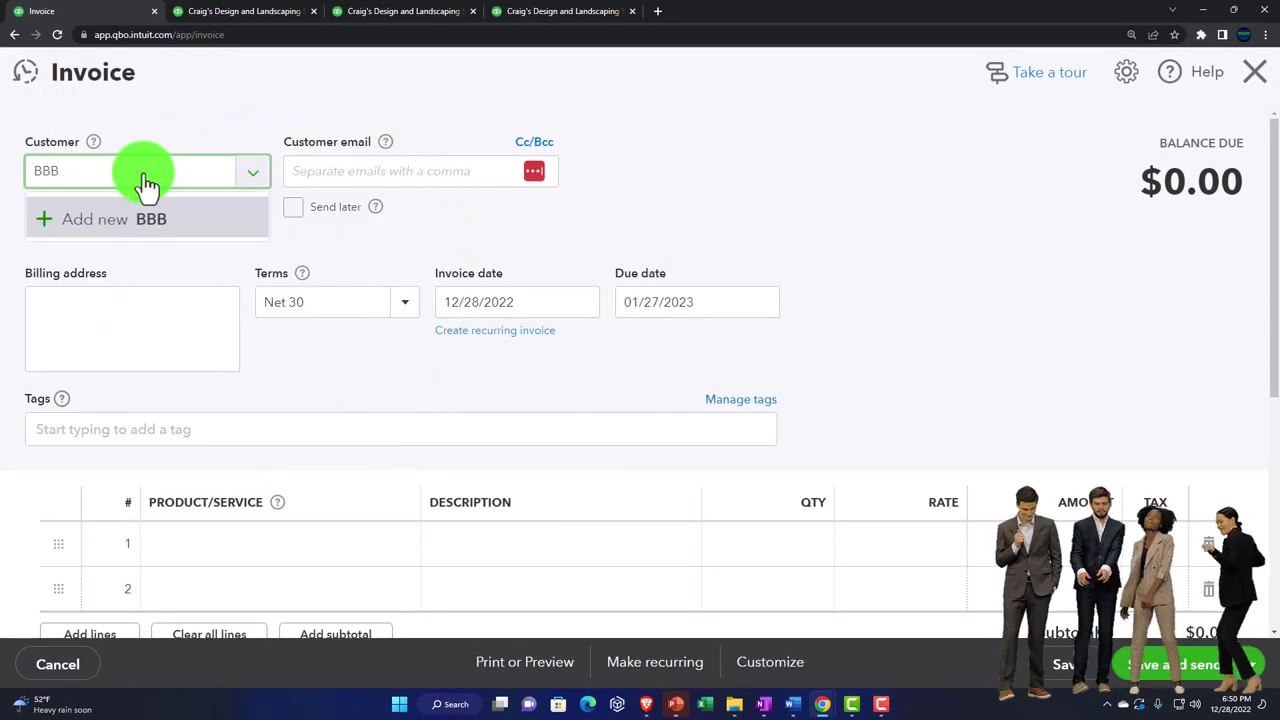
key(Return)
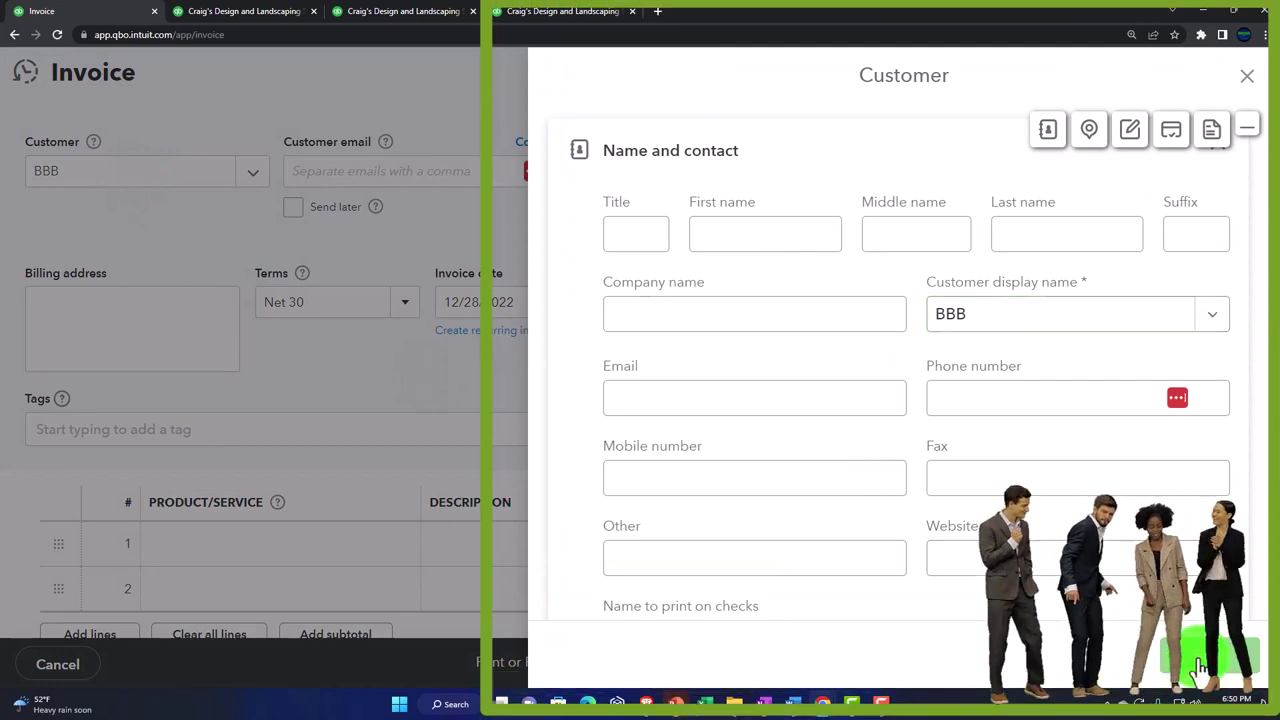
click(1200, 664)
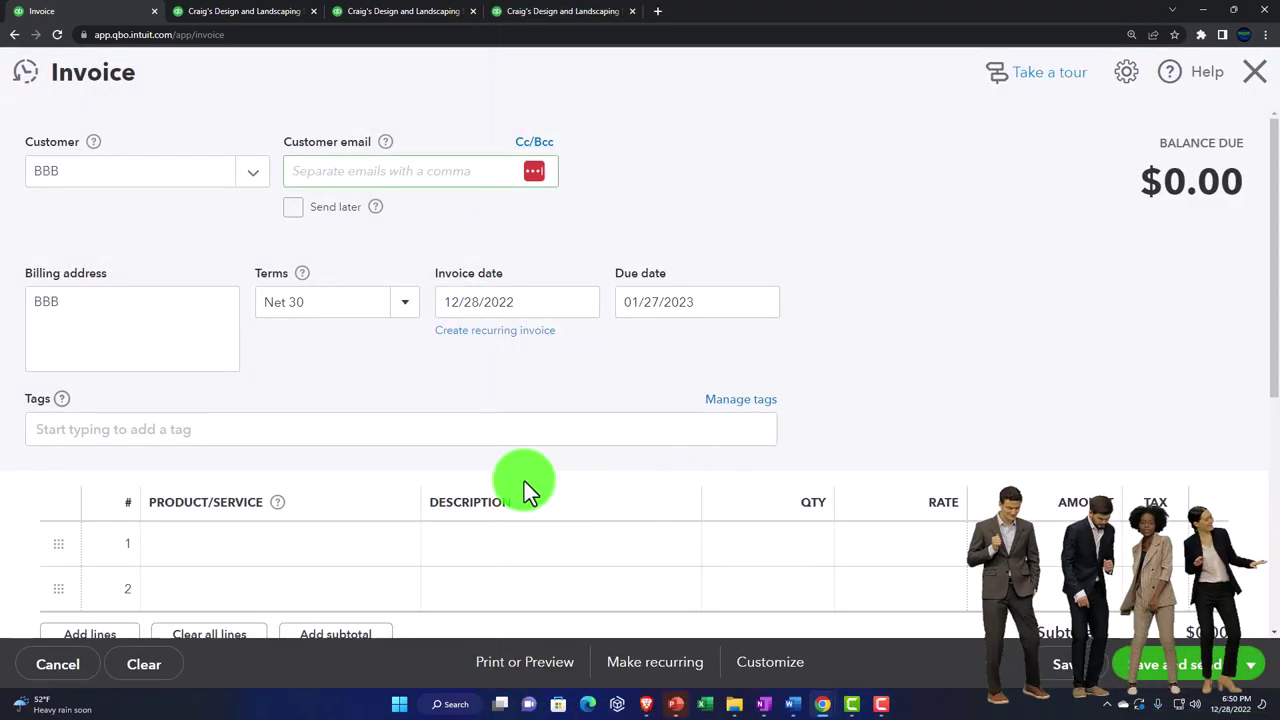
Step: Choose Inv 1 from Test Inve on the invoice's first line and keep its default description
scroll(400, 486, down, 1)
click(300, 484)
text(Inv)
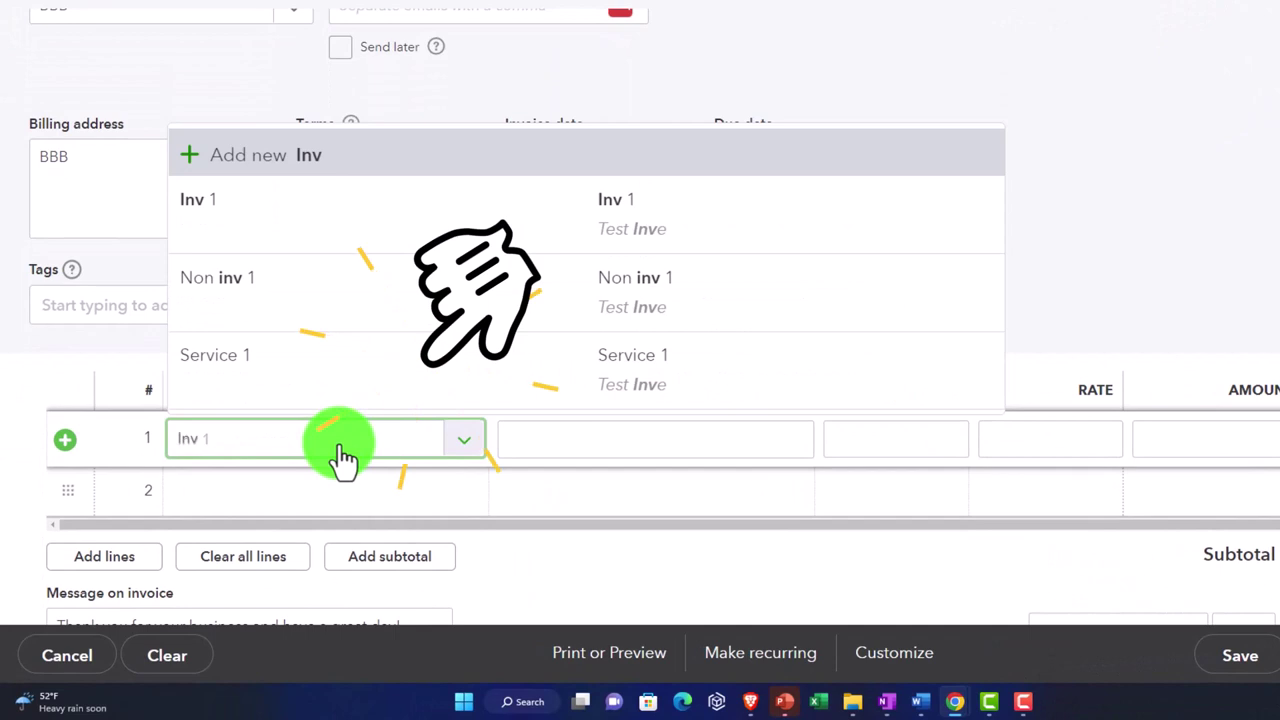
key(Down)
key(Down)
key(Up)
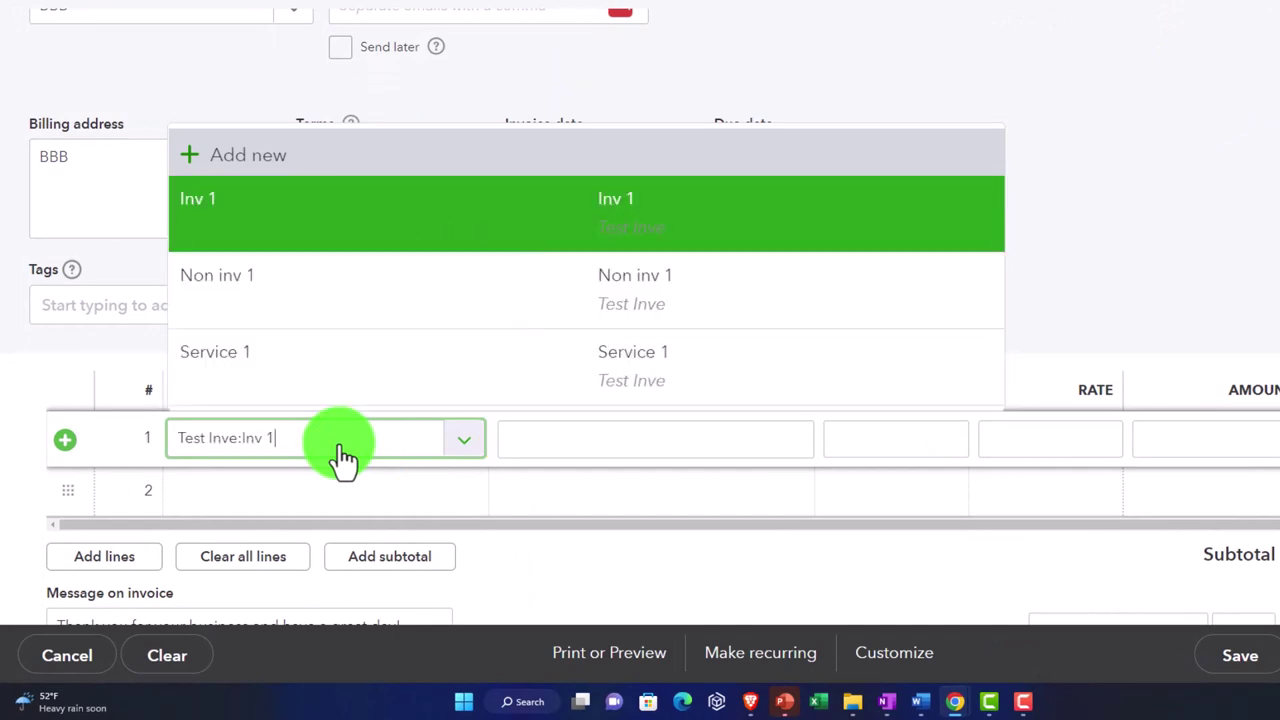
key(Tab)
key(Tab)
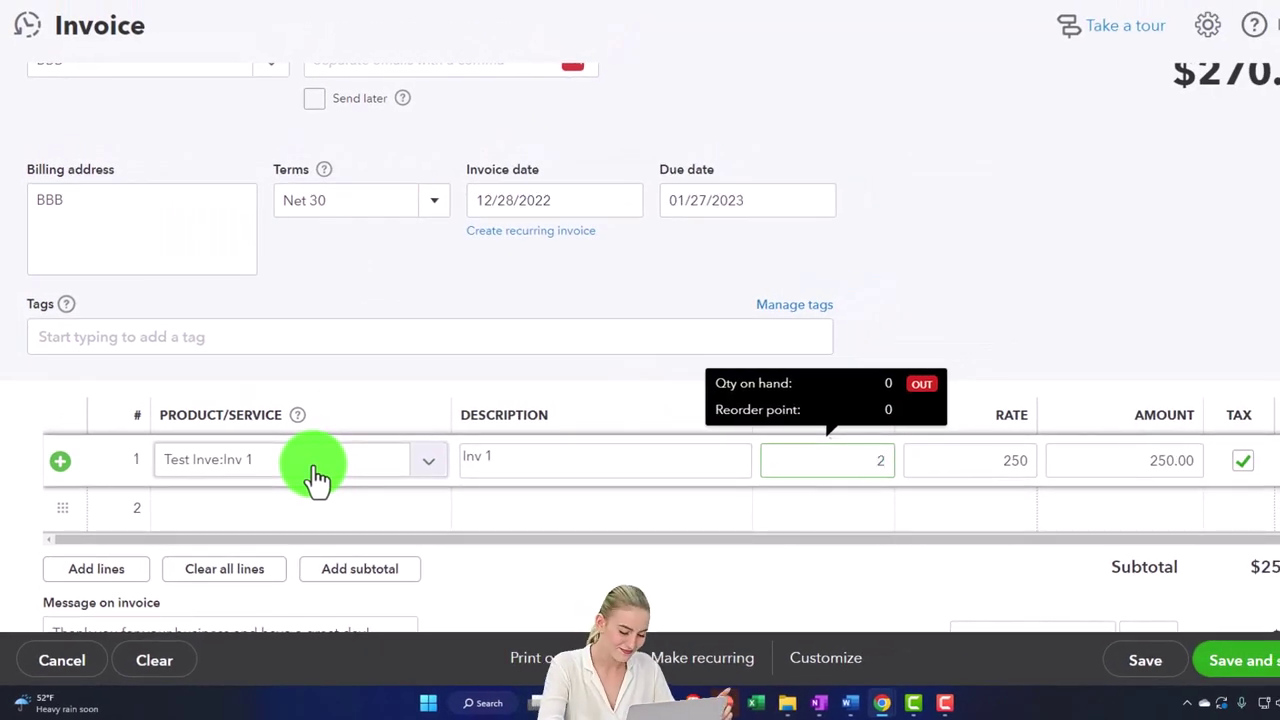
Step: Set the Inv 1 line's quantity to 2, keeping its default rate and taxable setting, and continue to the second line
key(Tab)
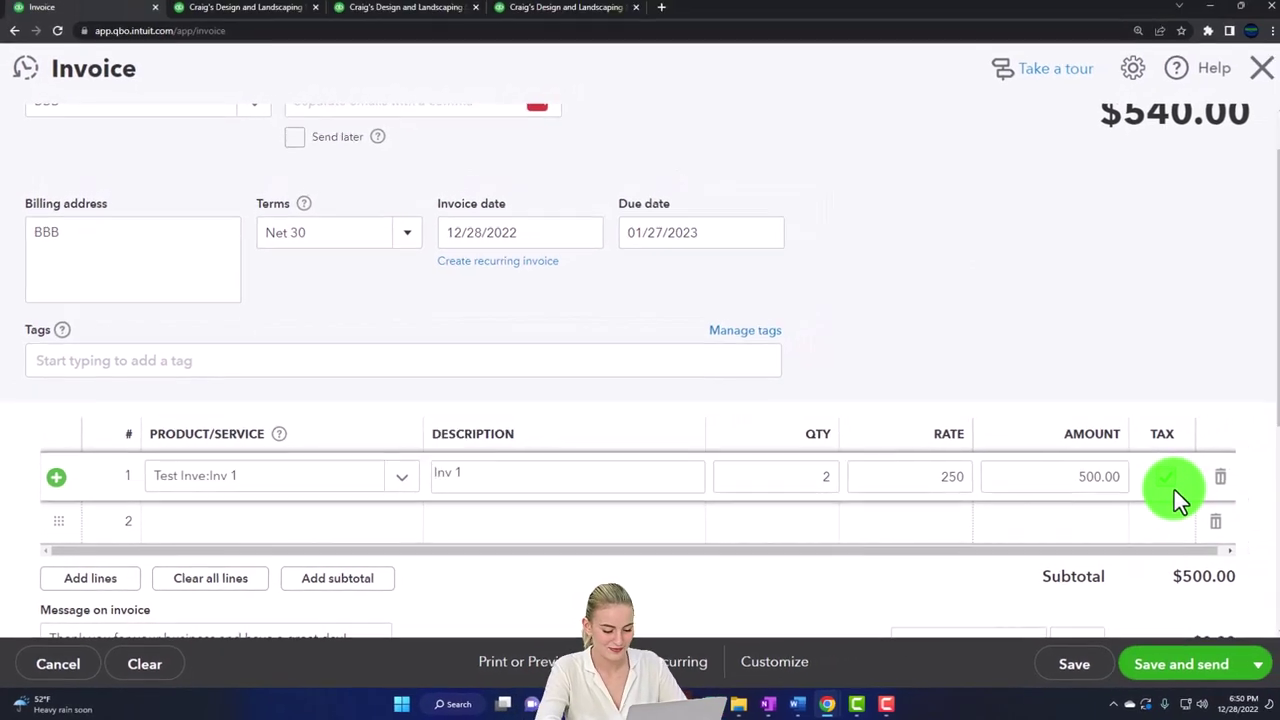
key(Tab)
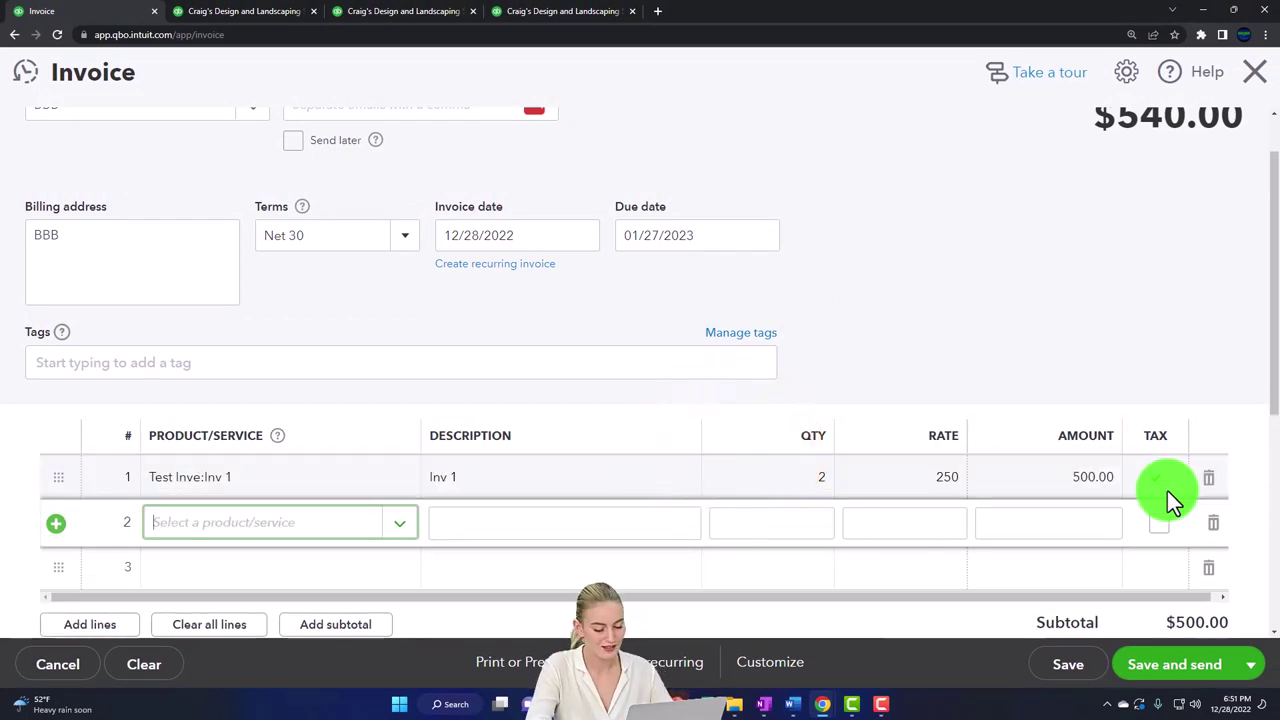
click(1167, 490)
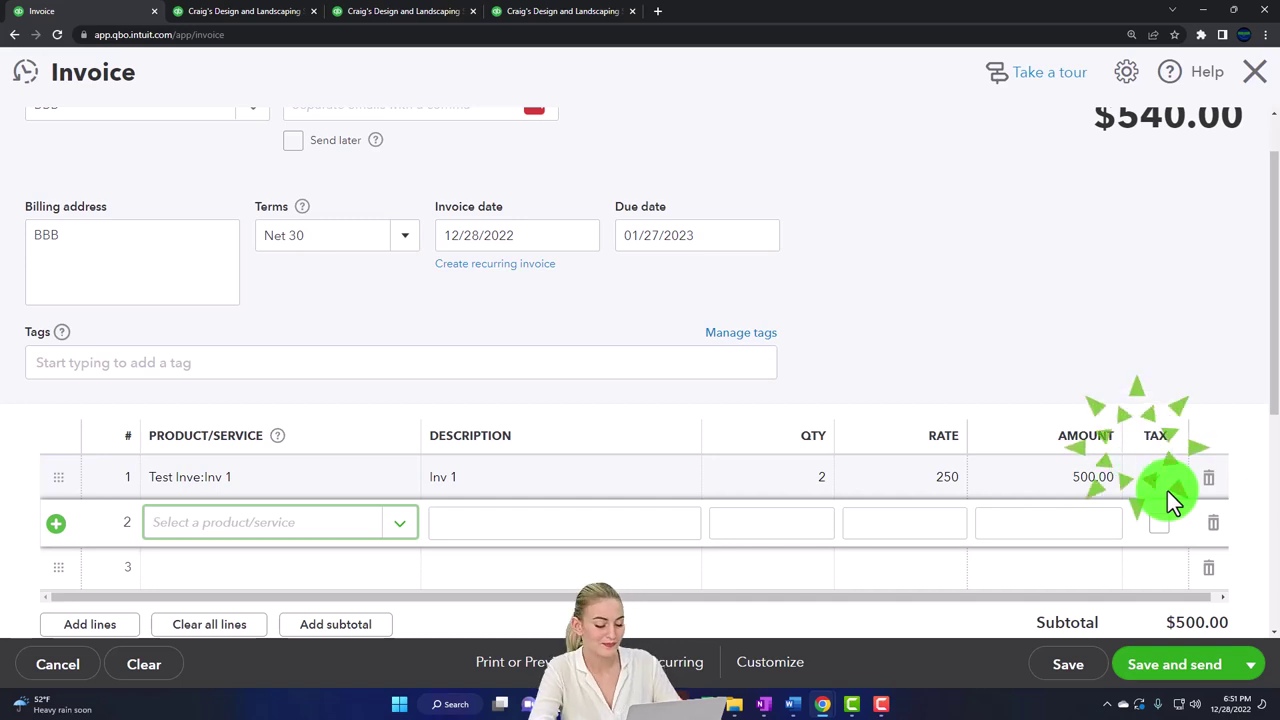
Step: Add Service 1 from Test Inve on the invoice's second line with a quantity of 2 at the default rate
text(Ser)
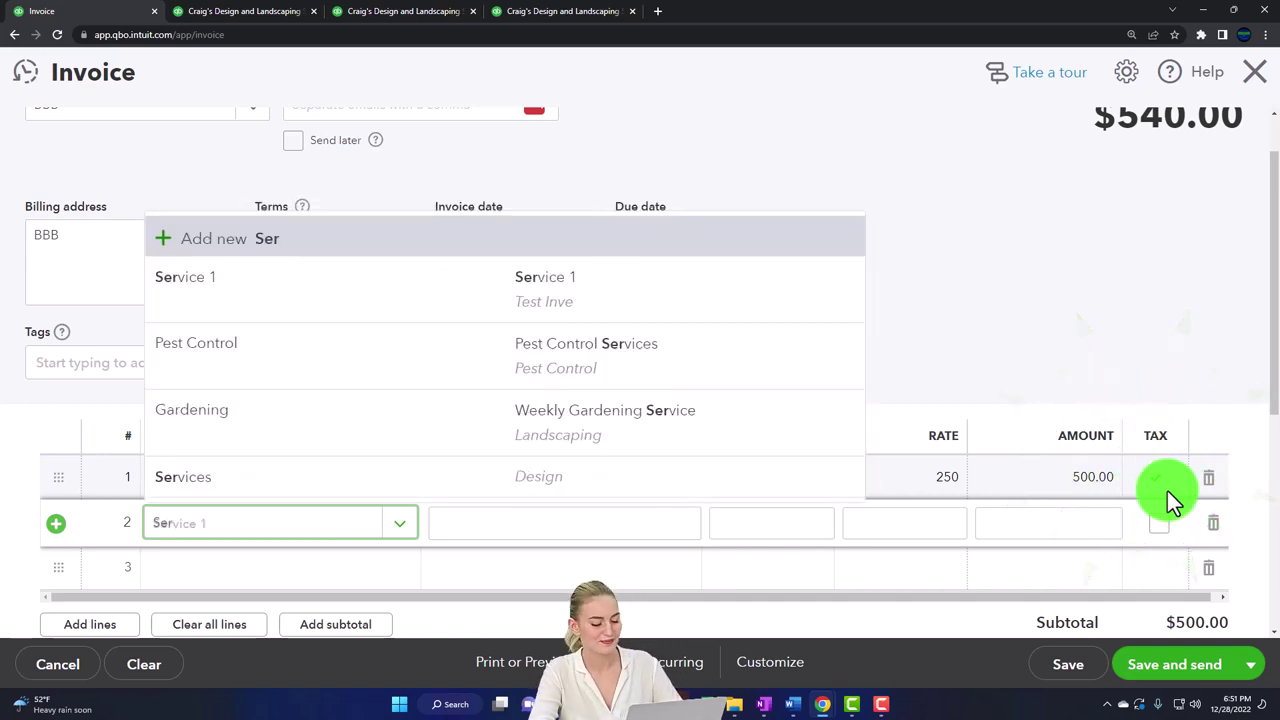
key(Up)
key(Up)
key(Up)
key(Up)
key(Tab)
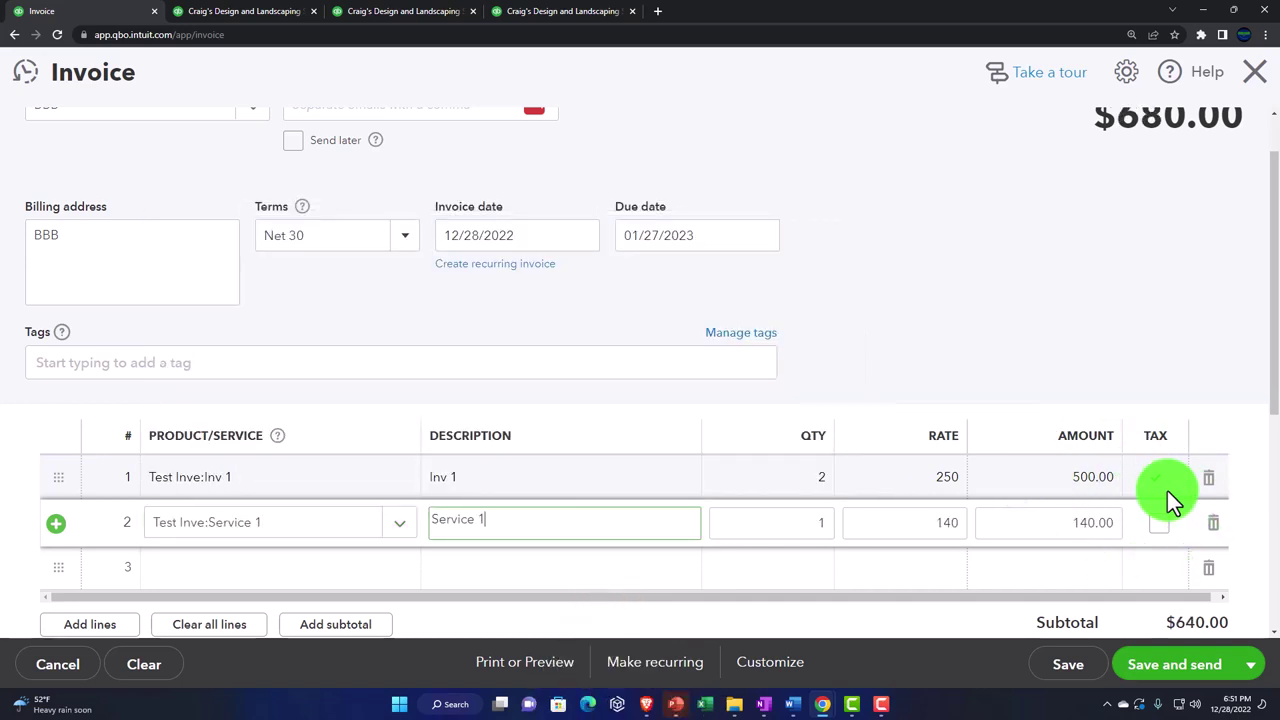
key(Tab)
text(2)
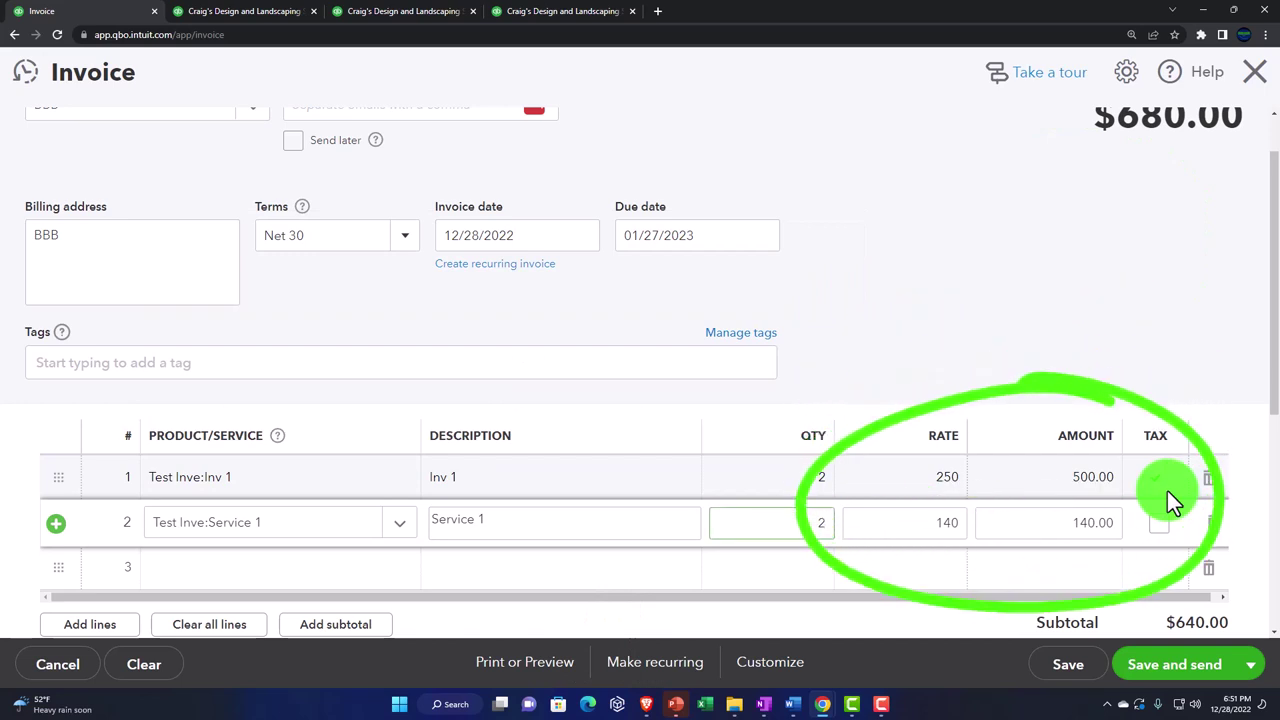
key(Tab)
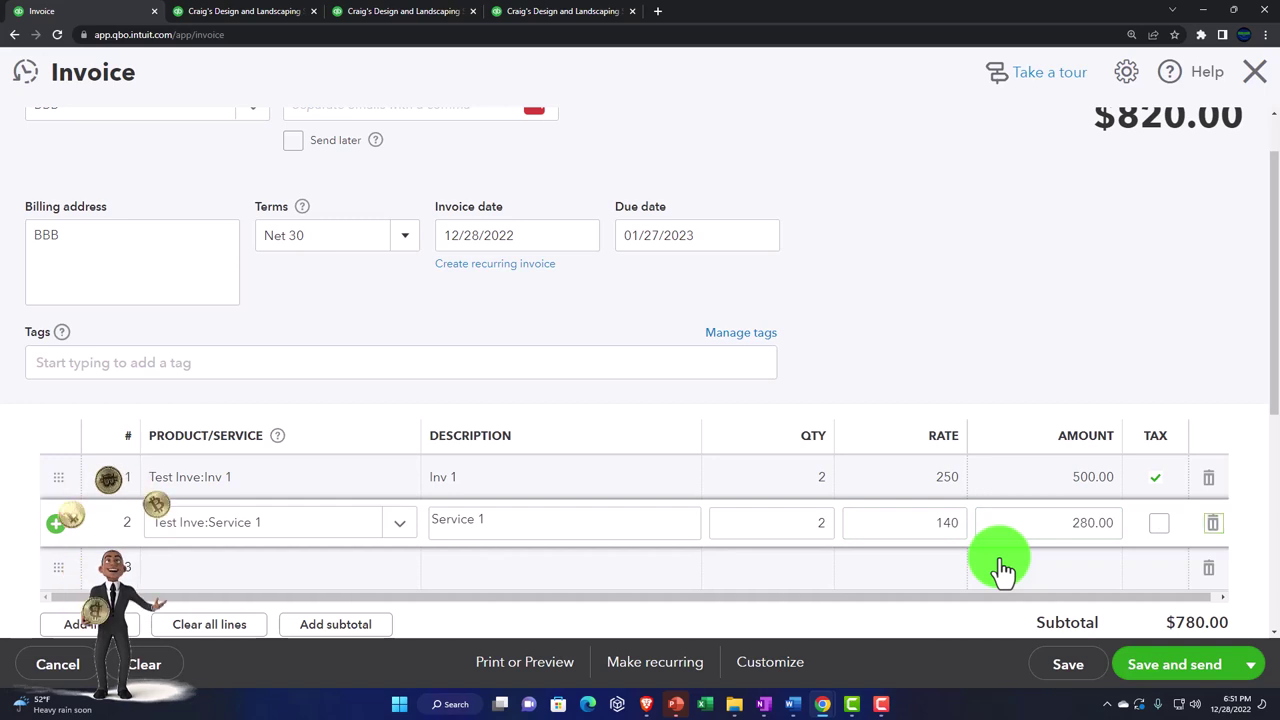
Step: Add Non inv 1 on the invoice's third line with its default description, quantity of 1 and rate
click(1003, 570)
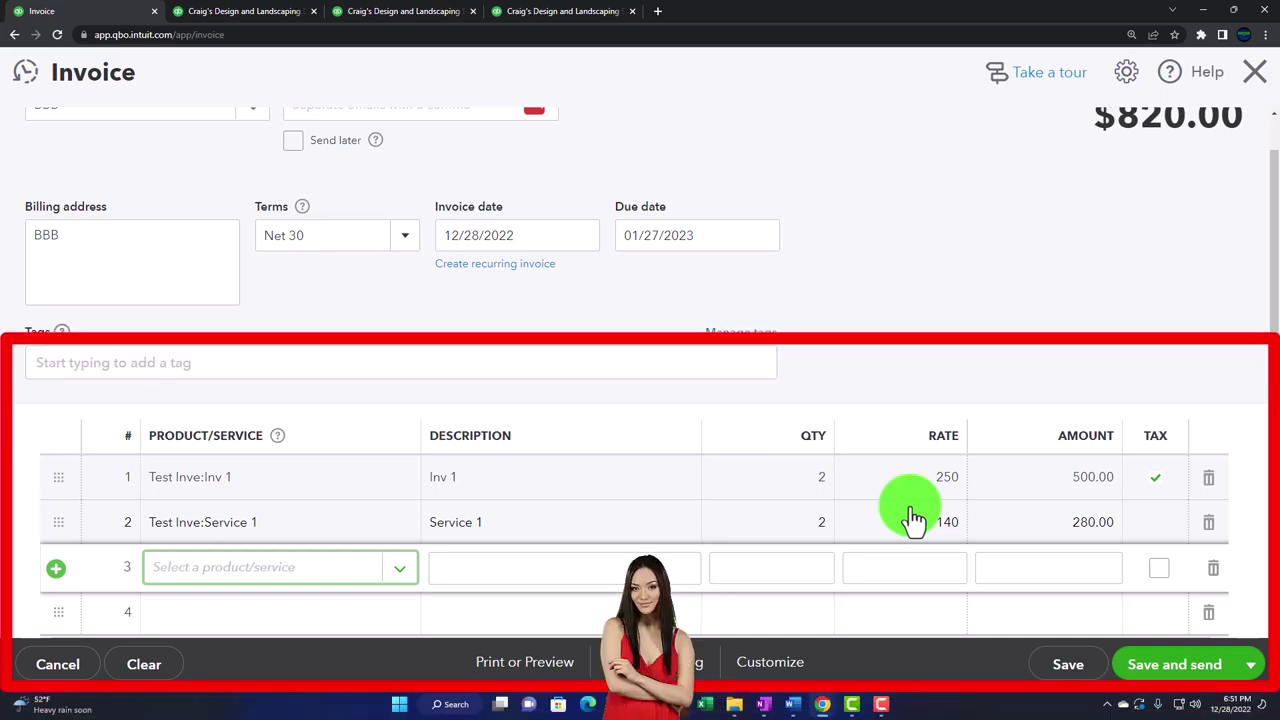
text(no)
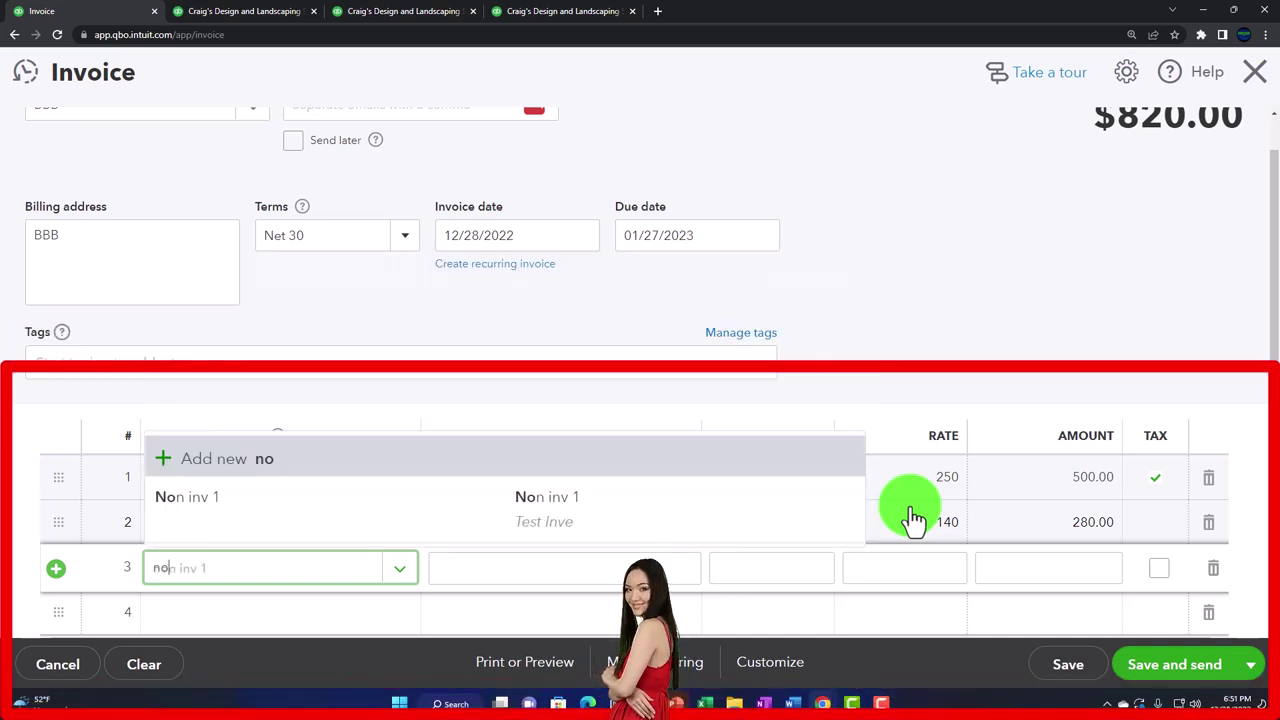
key(Down)
key(Down)
key(Tab)
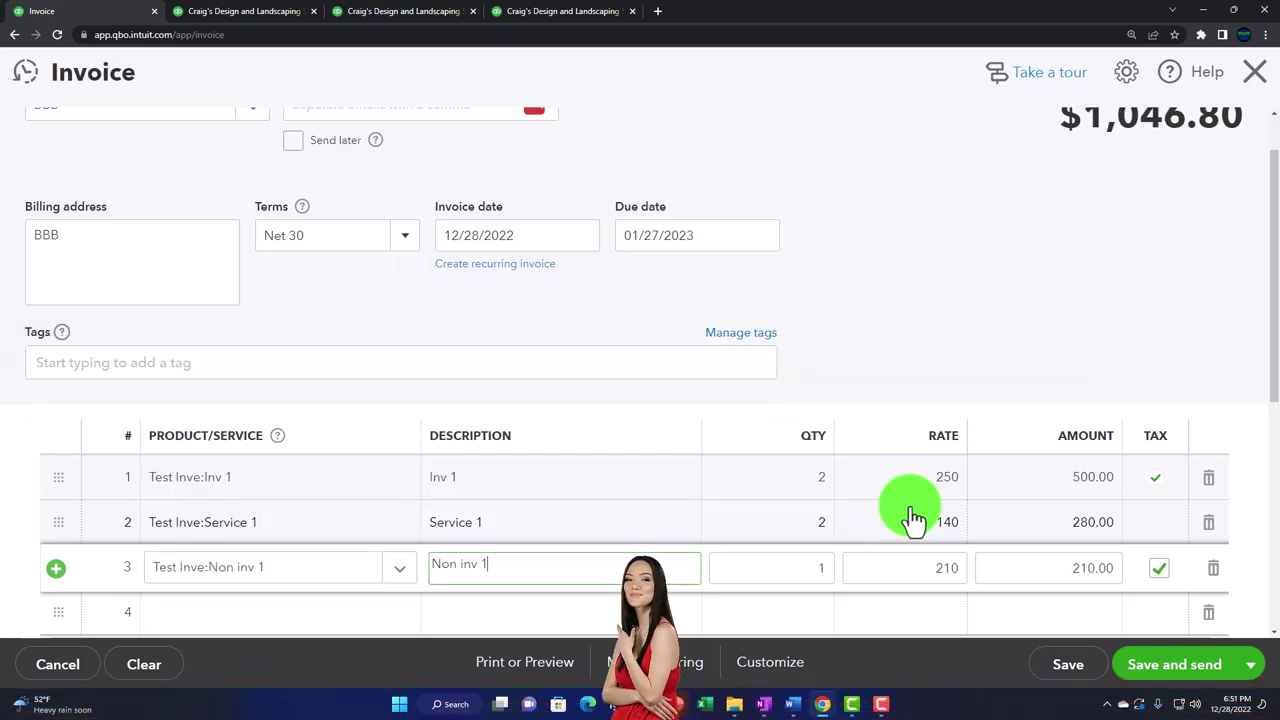
key(Tab)
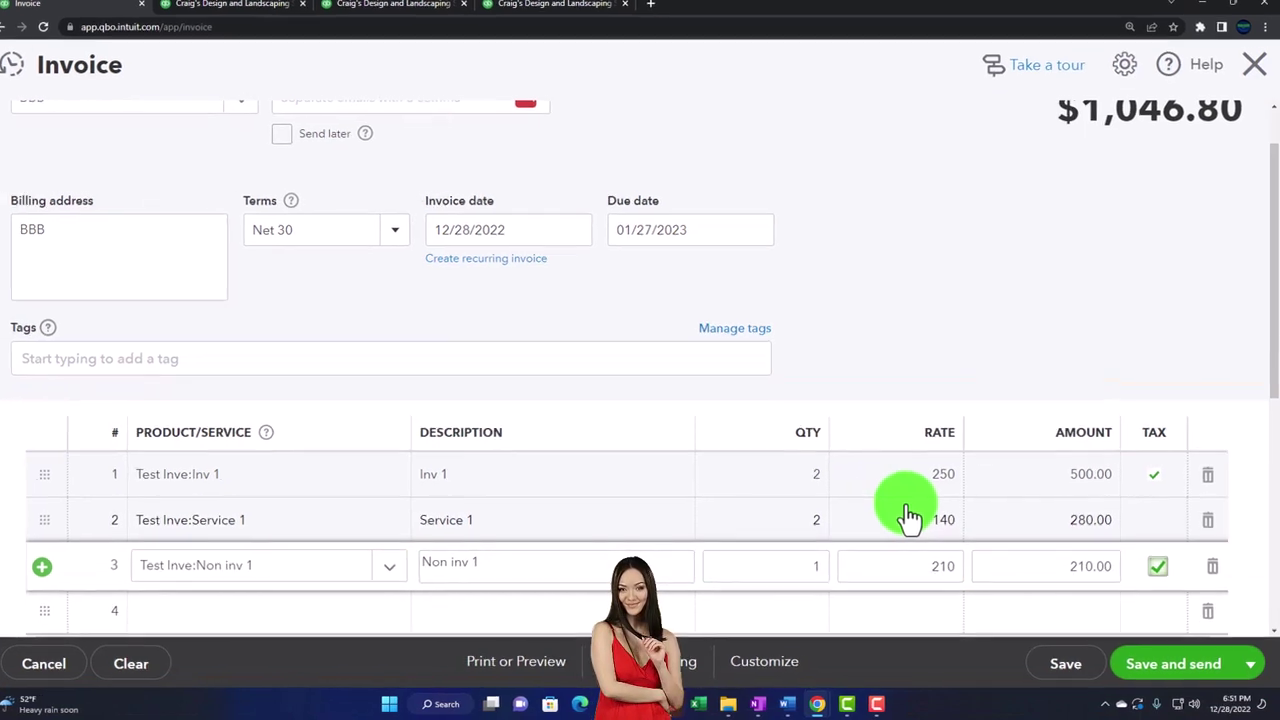
key(Tab)
Step: Review the invoice's lines, sales tax and balance due, and save and close the invoice
scroll(1020, 410, down, 1)
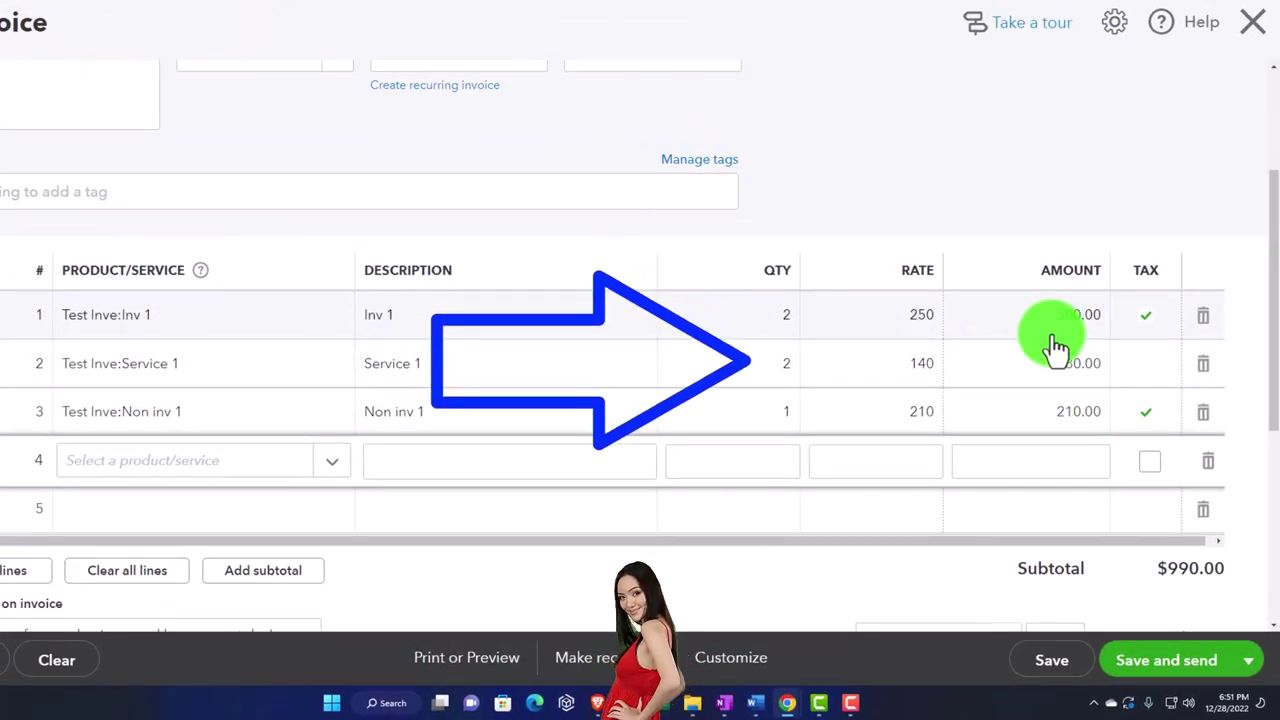
scroll(938, 385, down, 4)
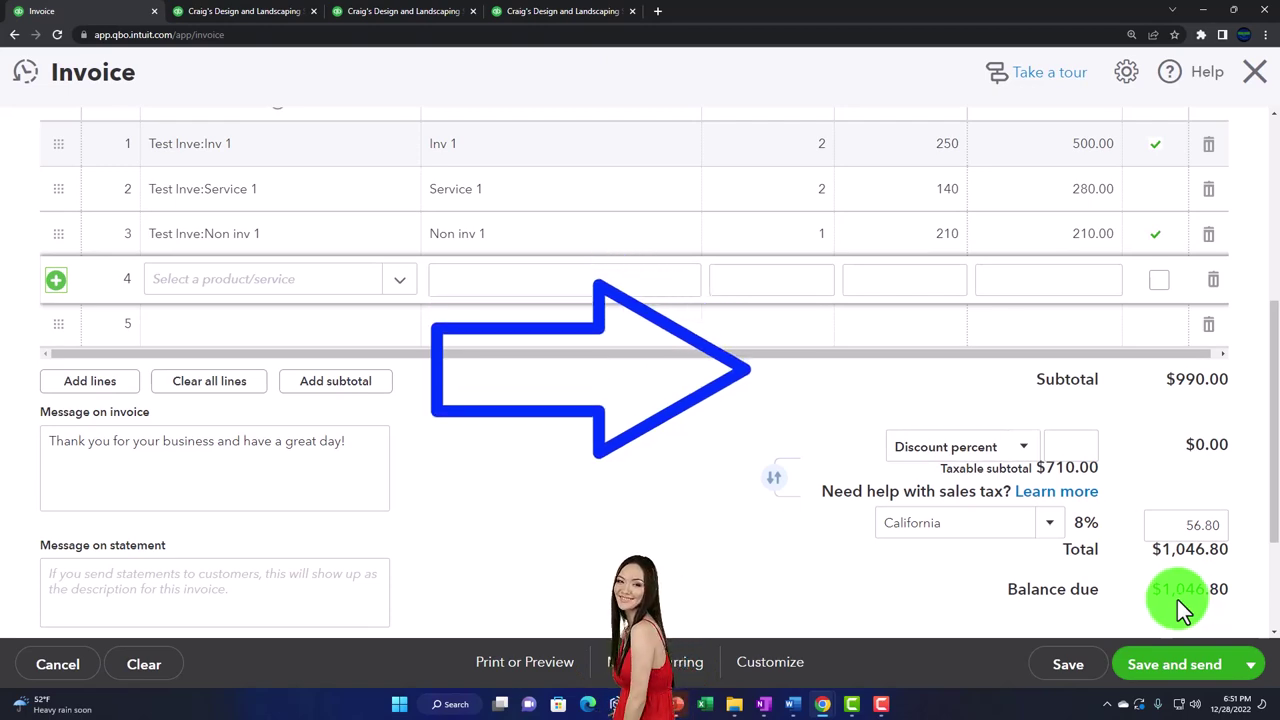
scroll(1170, 580, up, 1)
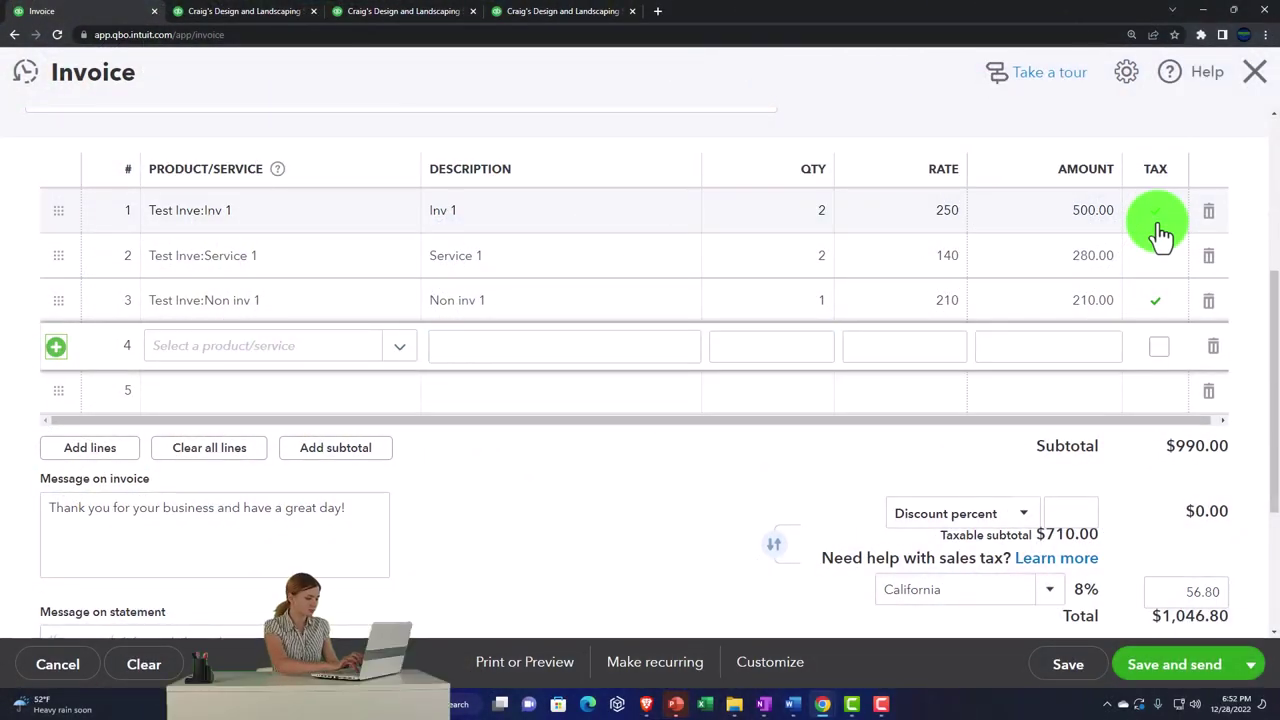
scroll(240, 452, up, 3)
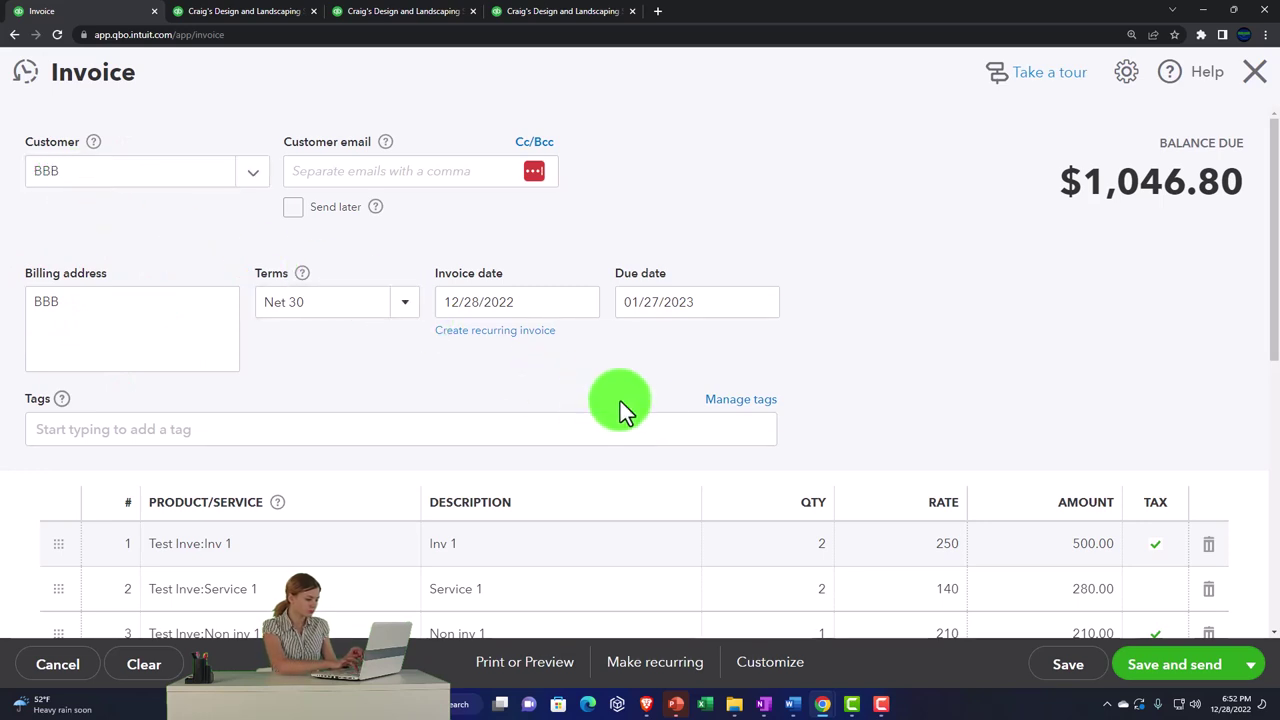
scroll(620, 405, down, 2)
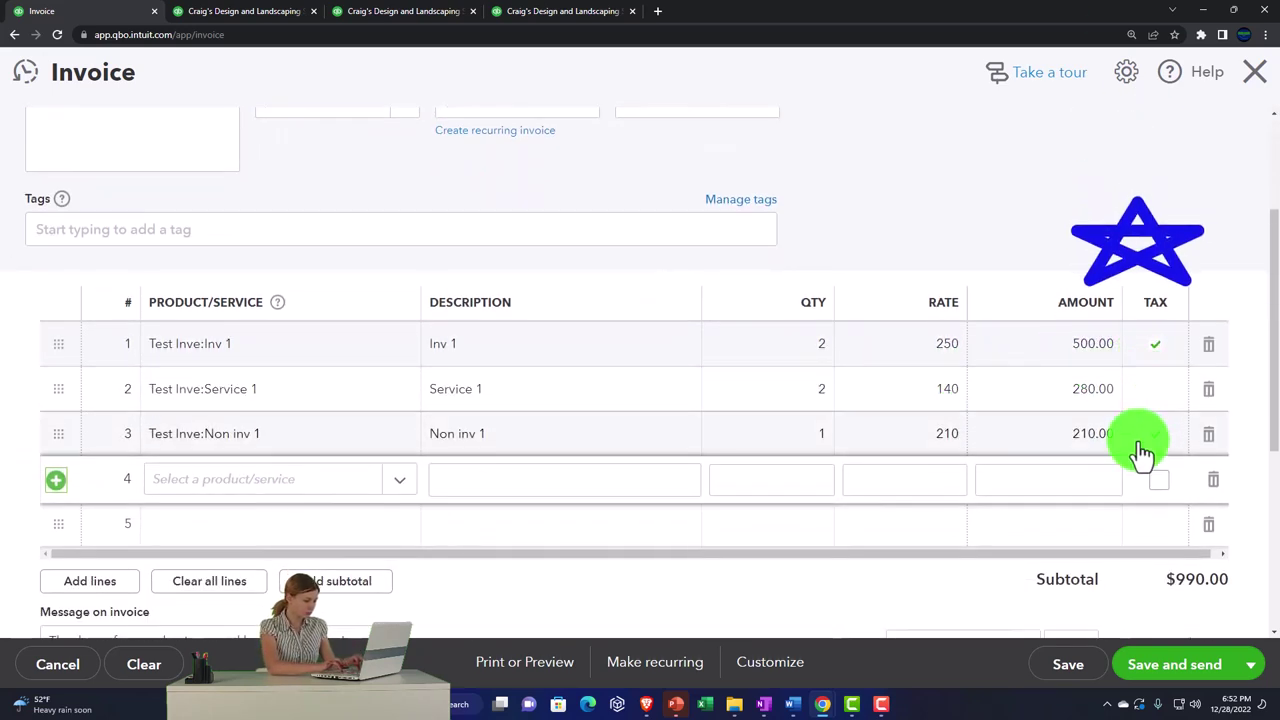
scroll(1143, 453, down, 2)
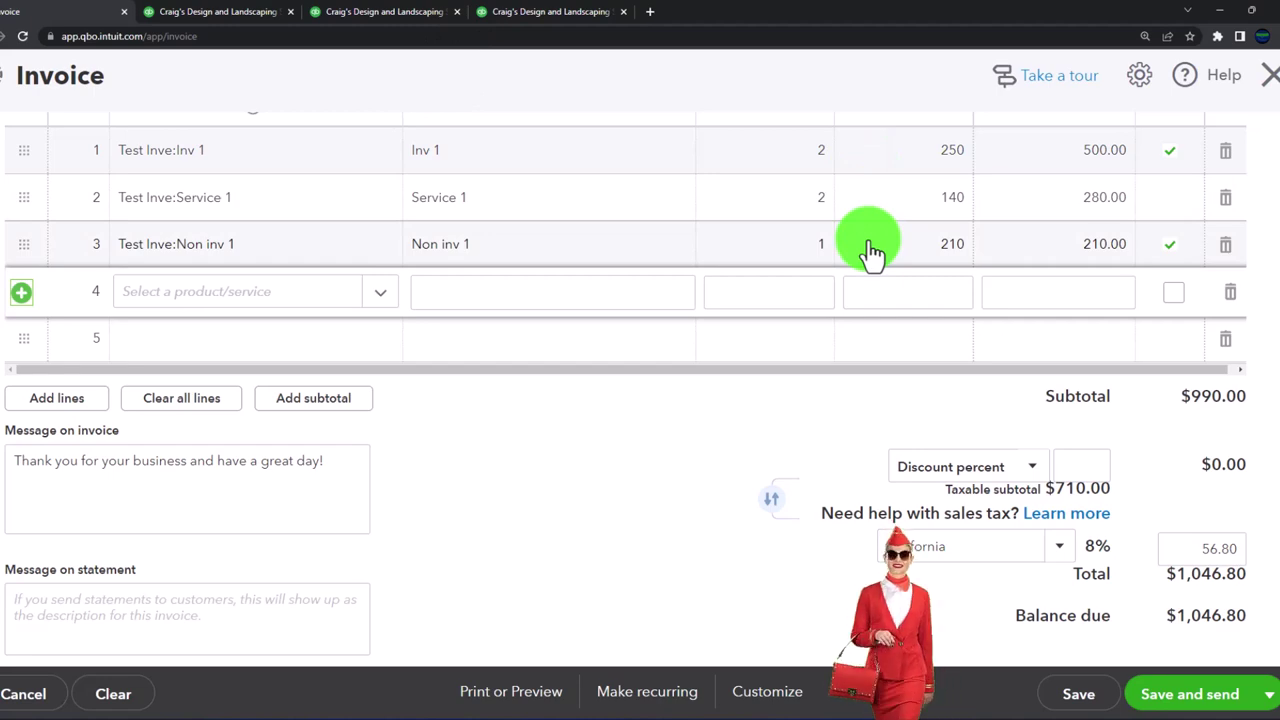
click(1268, 694)
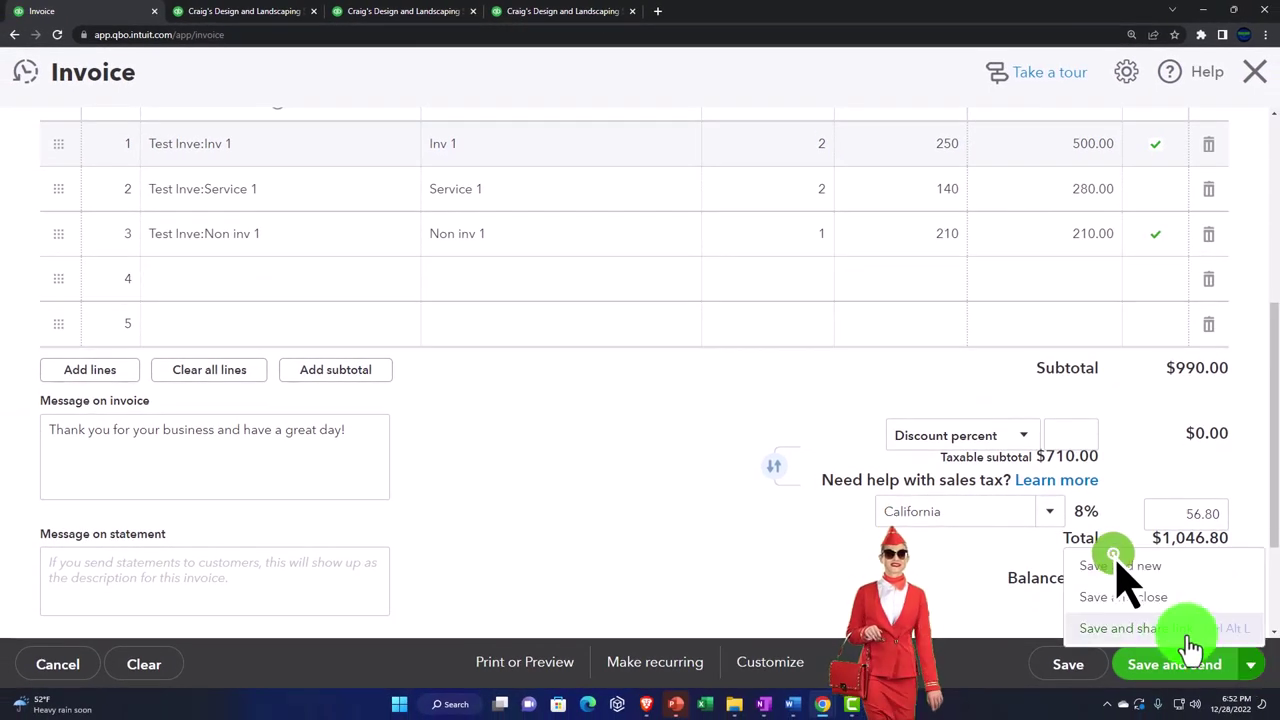
click(1122, 597)
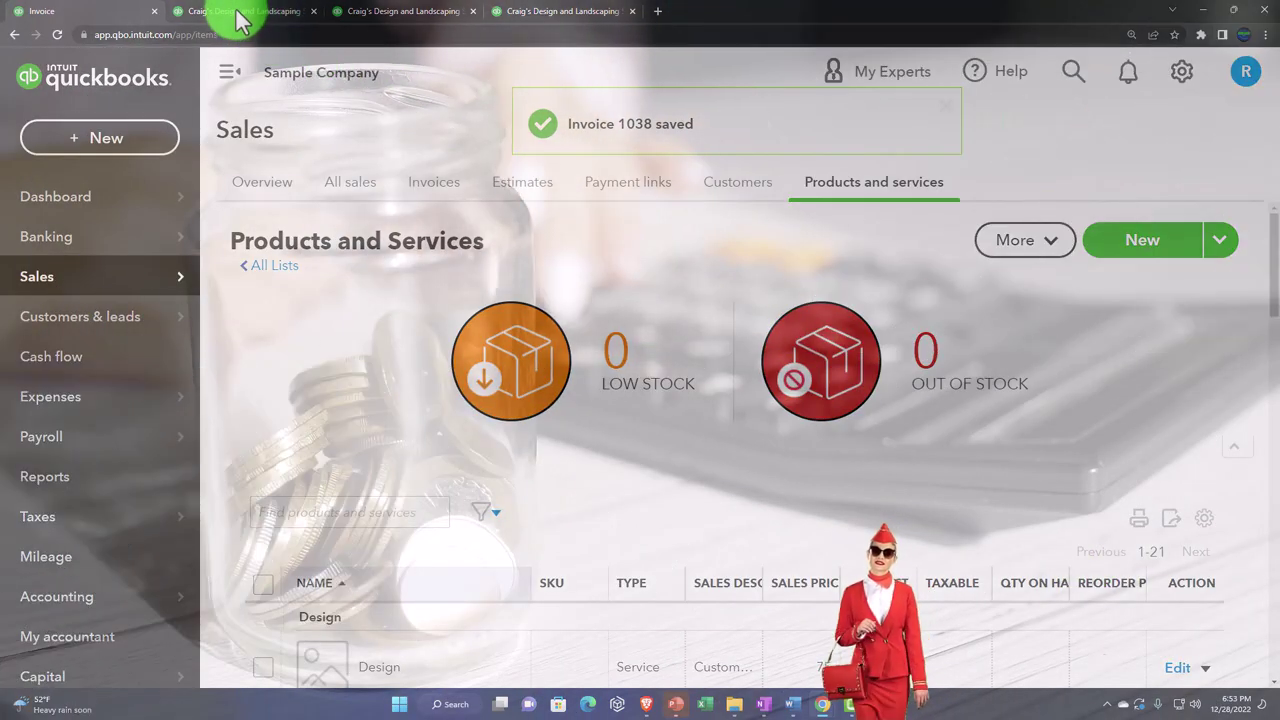
Step: Rerun the Balance Sheet for 01/01/2022 to 12/31/2022 and examine Accounts Receivable and Inventory Asset
click(240, 12)
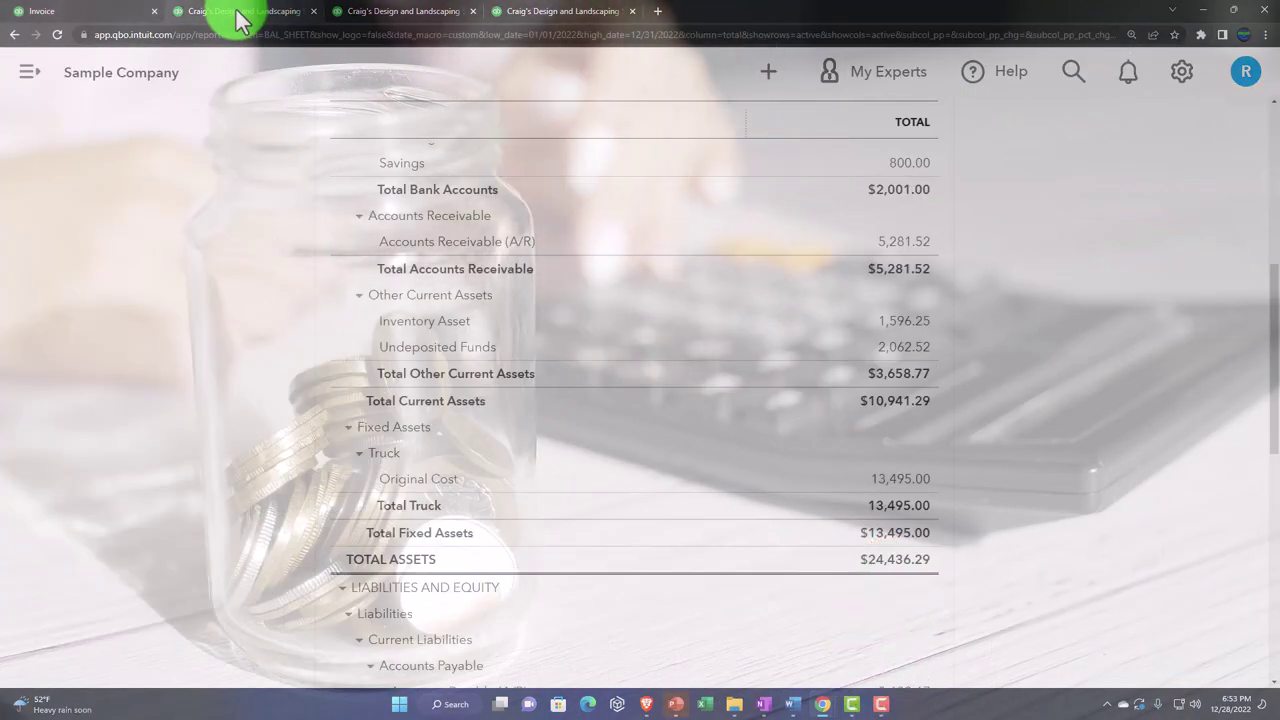
scroll(277, 371, up, 3)
scroll(277, 371, up, 3)
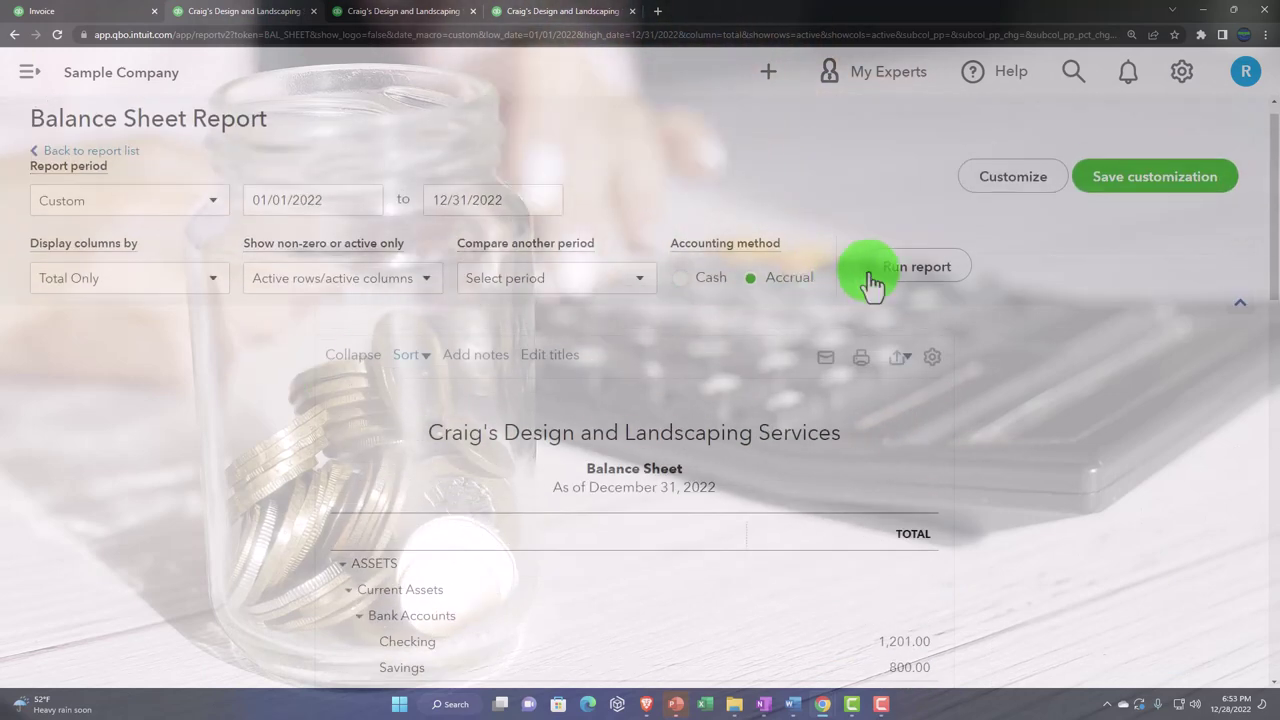
click(902, 280)
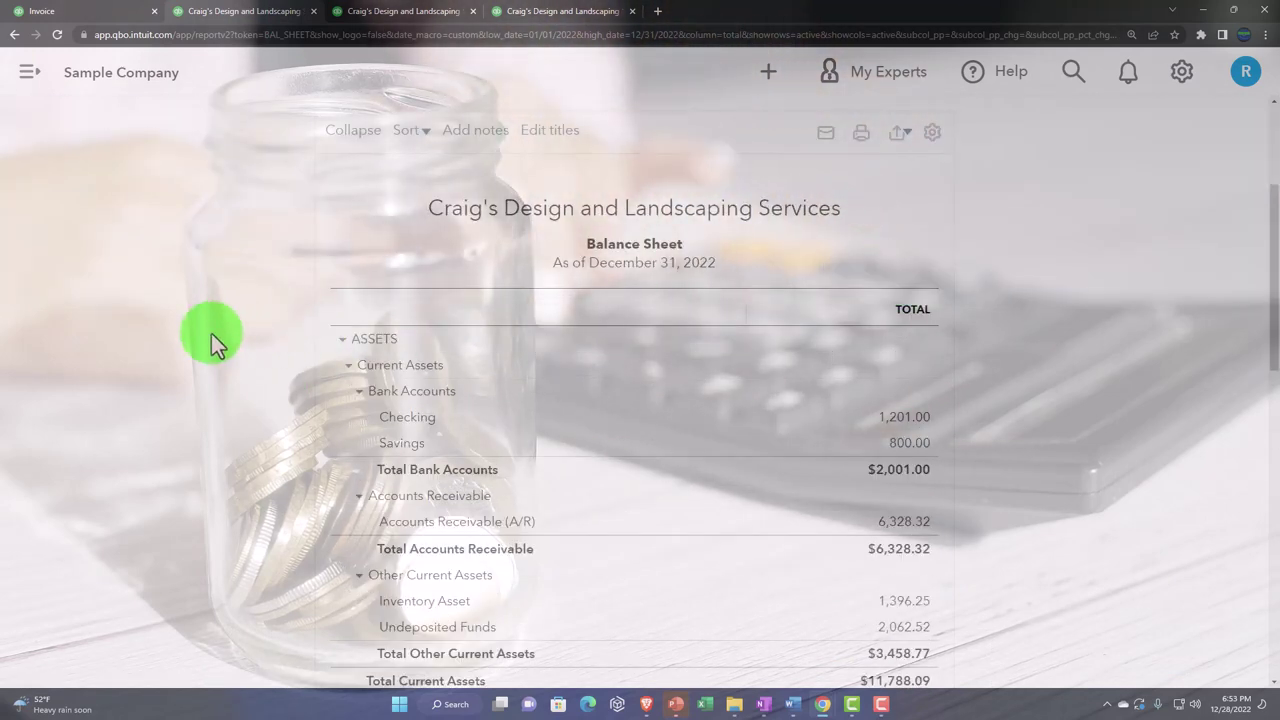
key(ctrl+plus)
scroll(211, 333, down, 3)
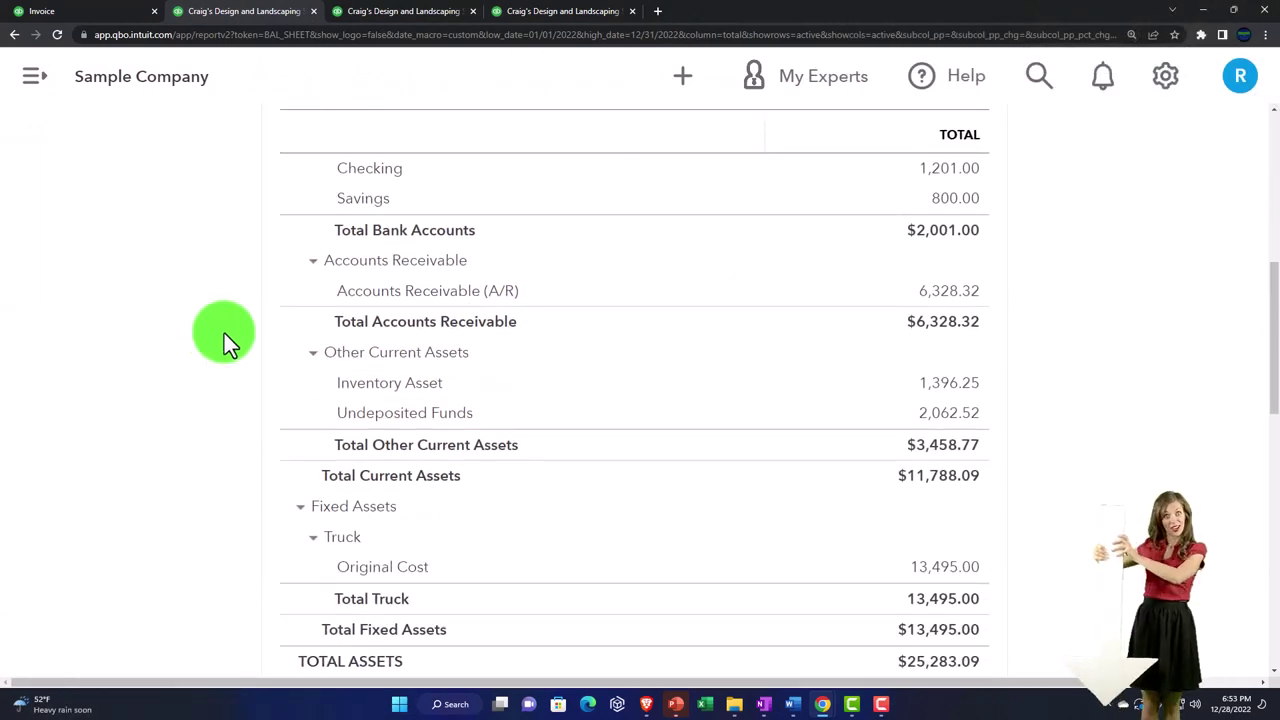
Step: Open the Accounts Receivable (A/R) transaction detail, locate the BBB invoice, and return to the Balance Sheet
click(944, 291)
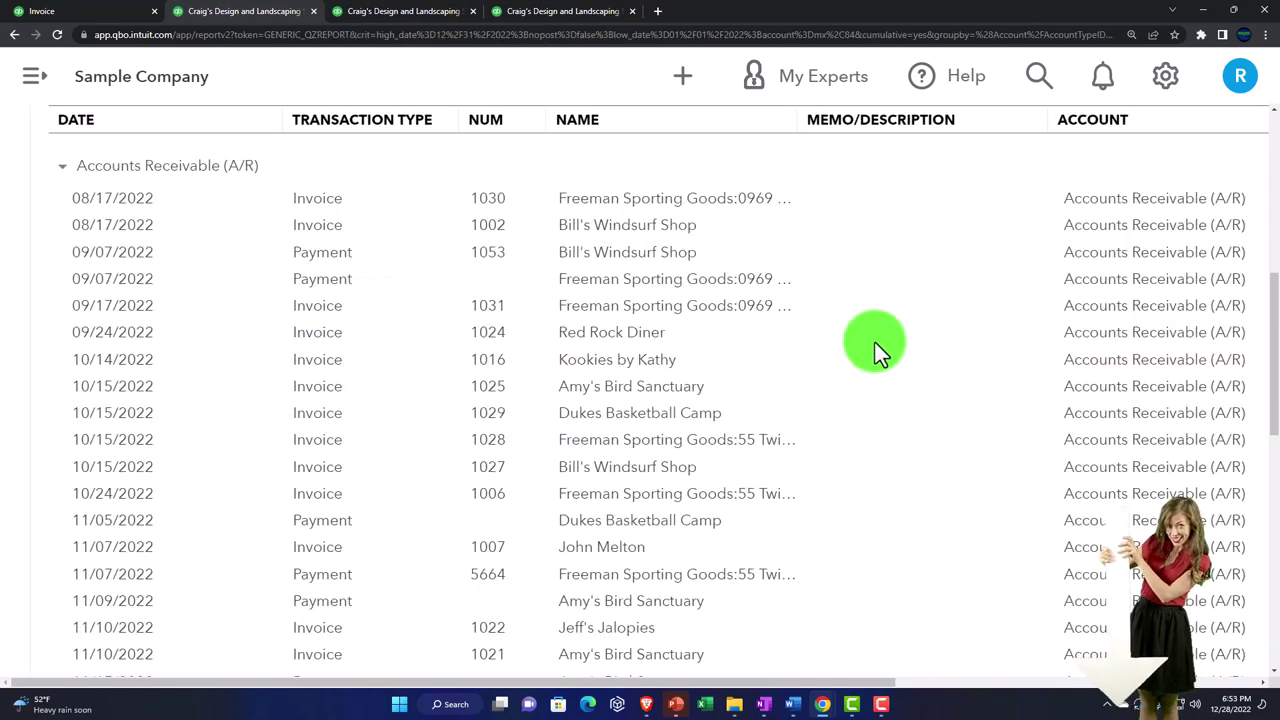
scroll(872, 347, down, 2)
key(ctrl+minus)
scroll(872, 350, down, 3)
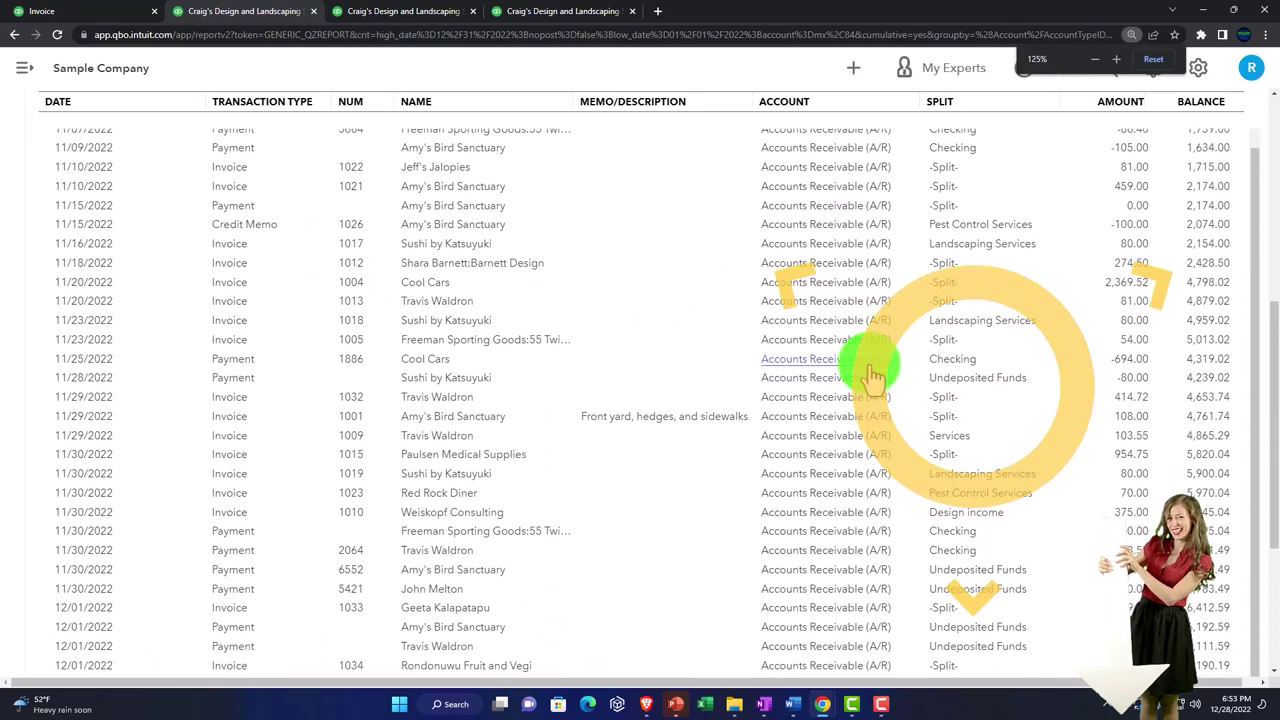
scroll(873, 376, down, 3)
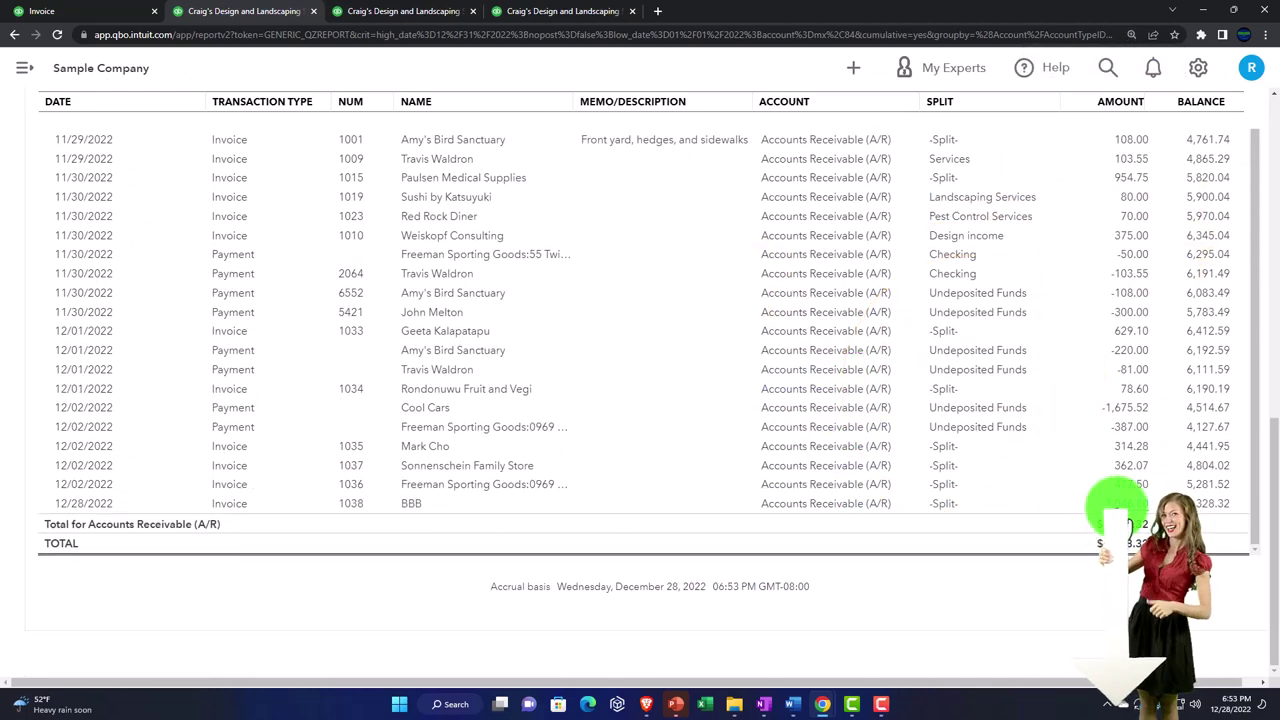
scroll(178, 413, up, 10)
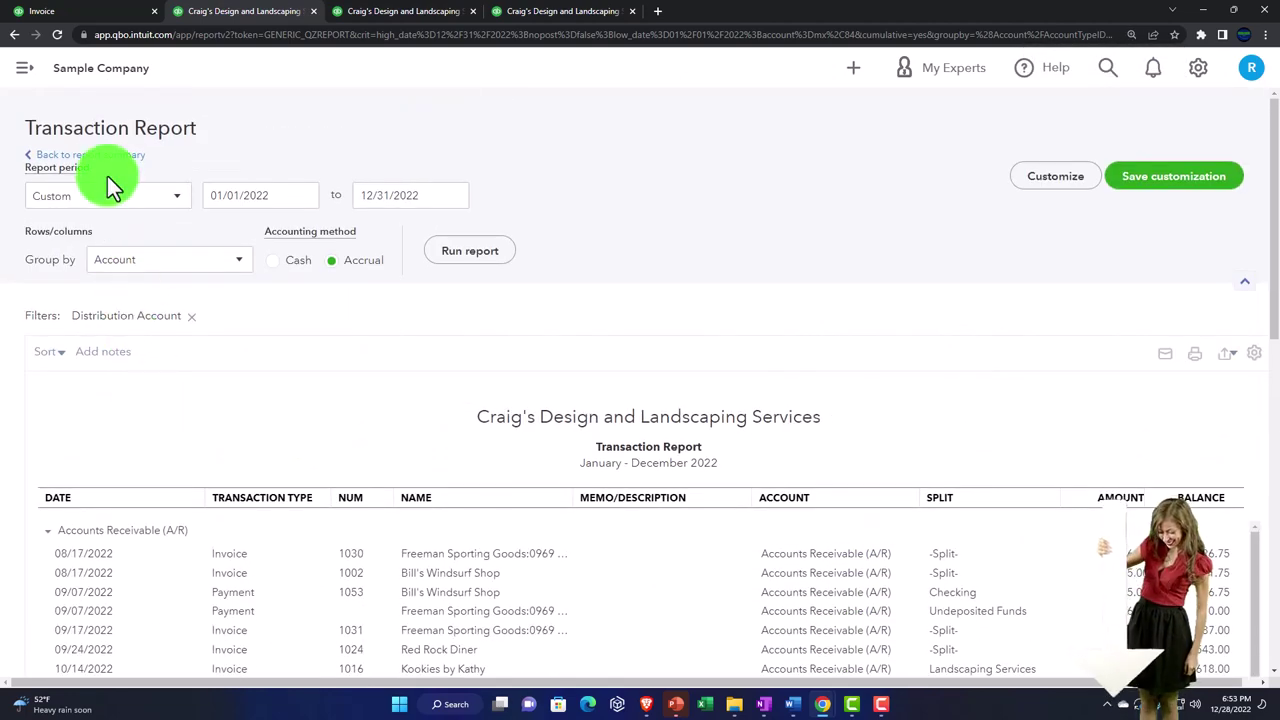
click(105, 158)
Step: Refresh the 2022 Profit and Loss, review income and cost of goods sold, and open the Sales of Product Income transactions
click(372, 18)
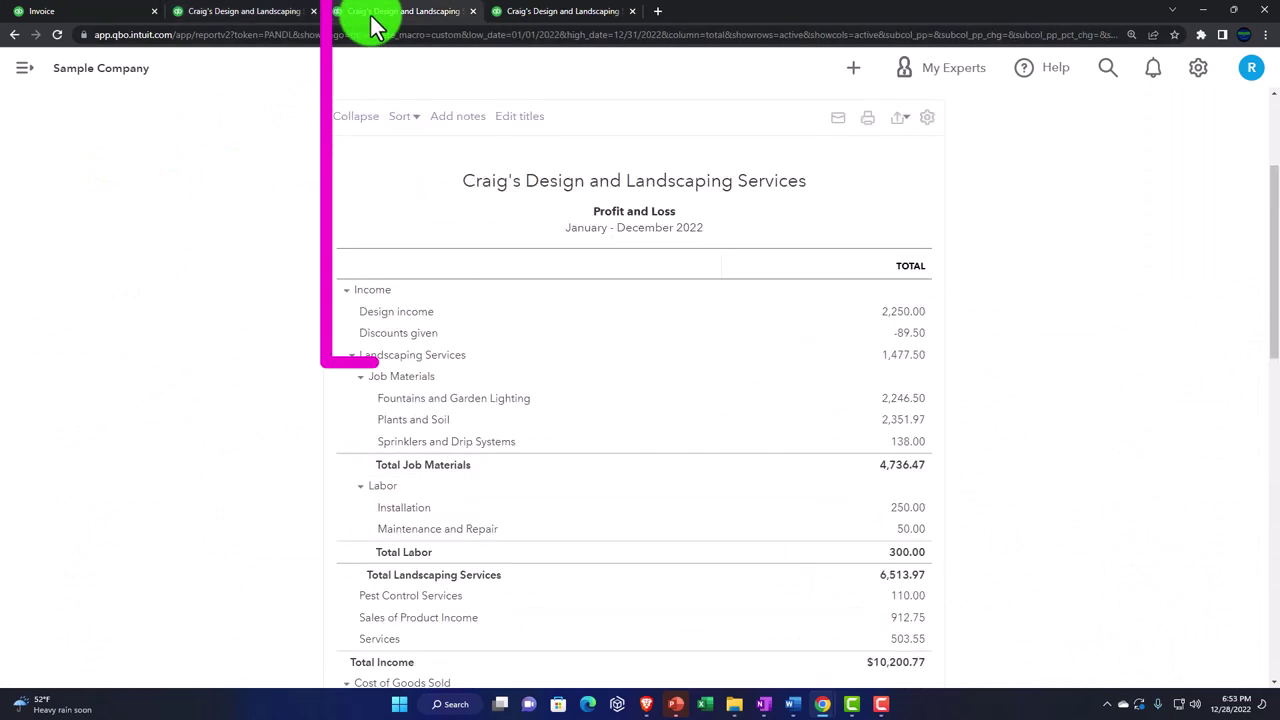
scroll(620, 160, up, 3)
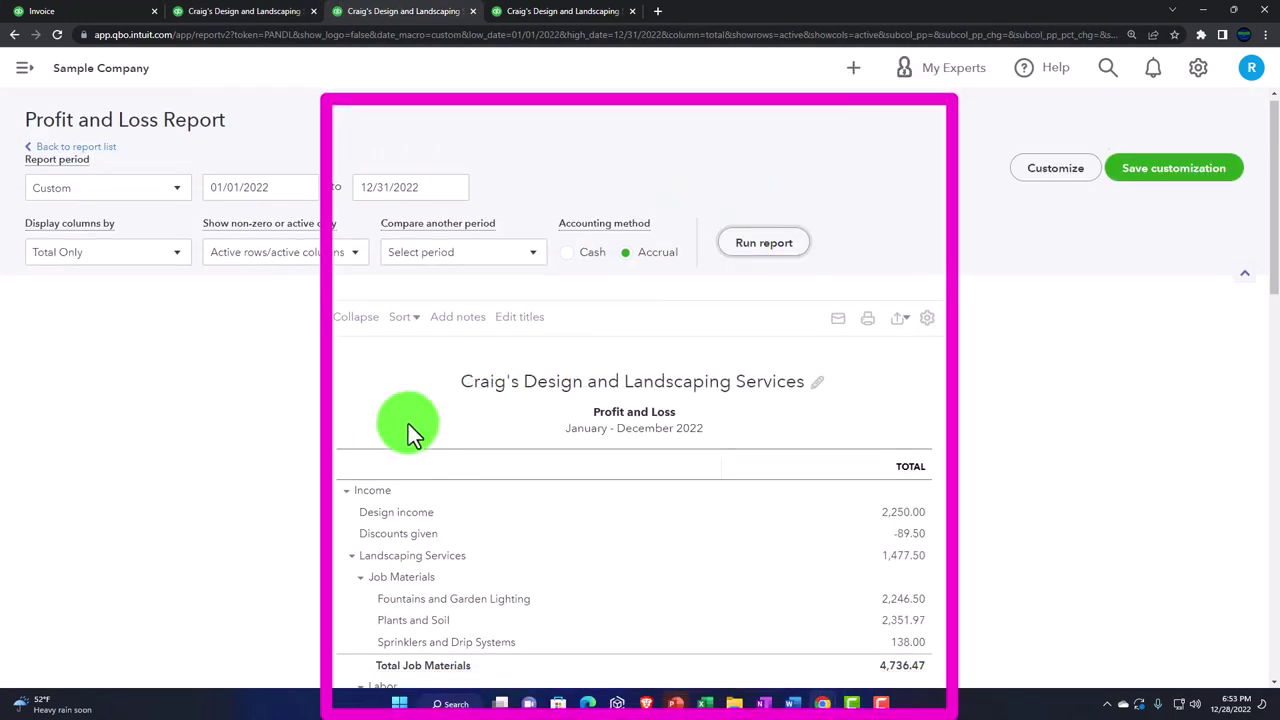
scroll(261, 456, down, 5)
scroll(260, 453, up, 3)
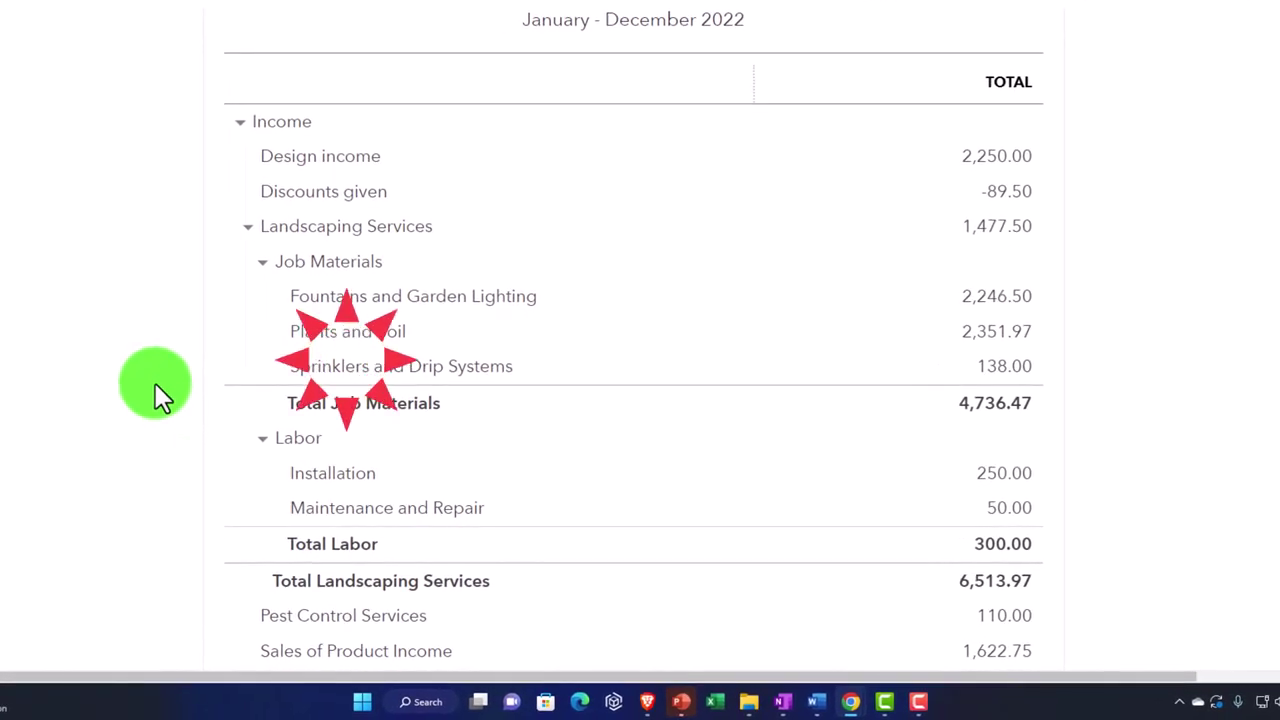
scroll(155, 383, down, 3)
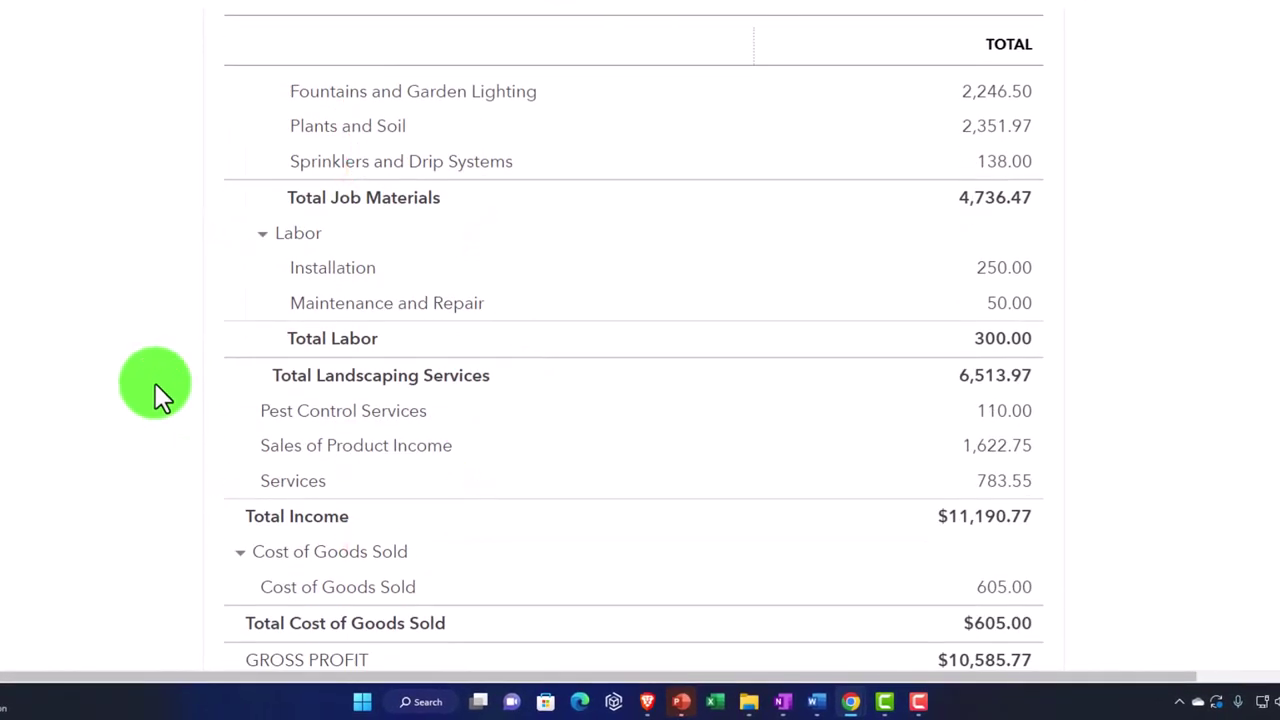
scroll(155, 383, down, 1)
scroll(155, 383, up, 2)
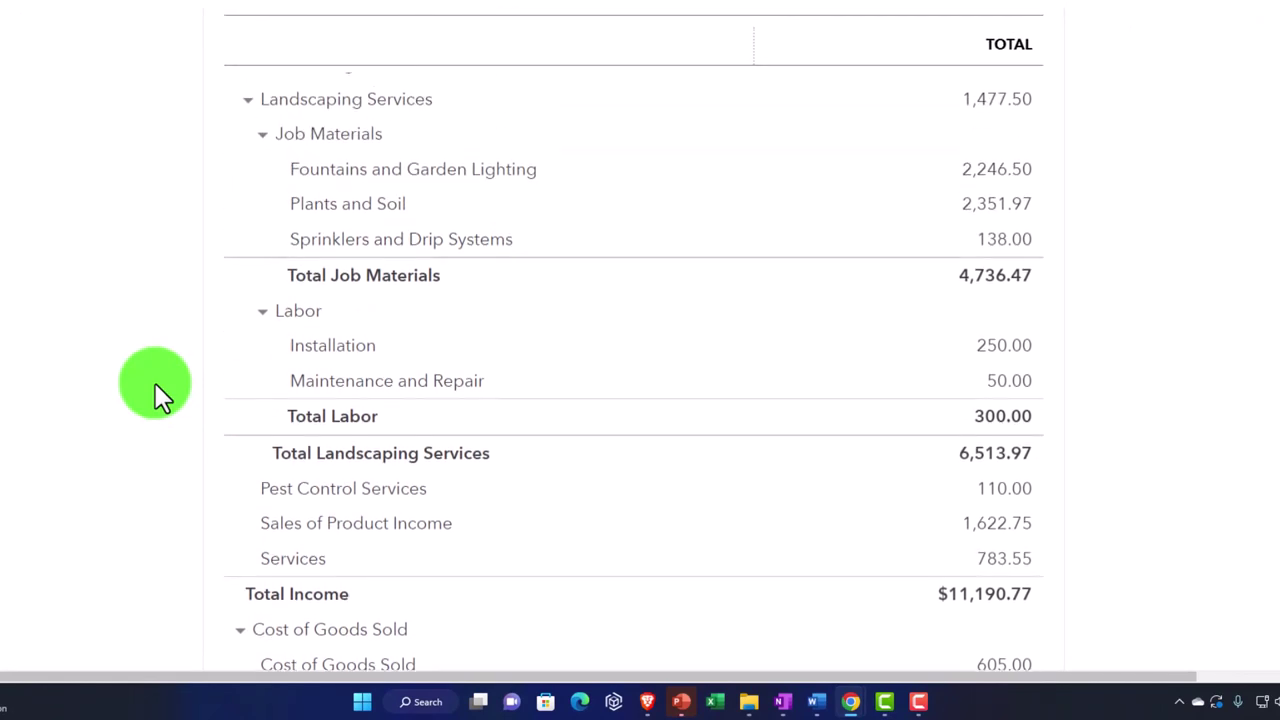
scroll(155, 383, up, 1)
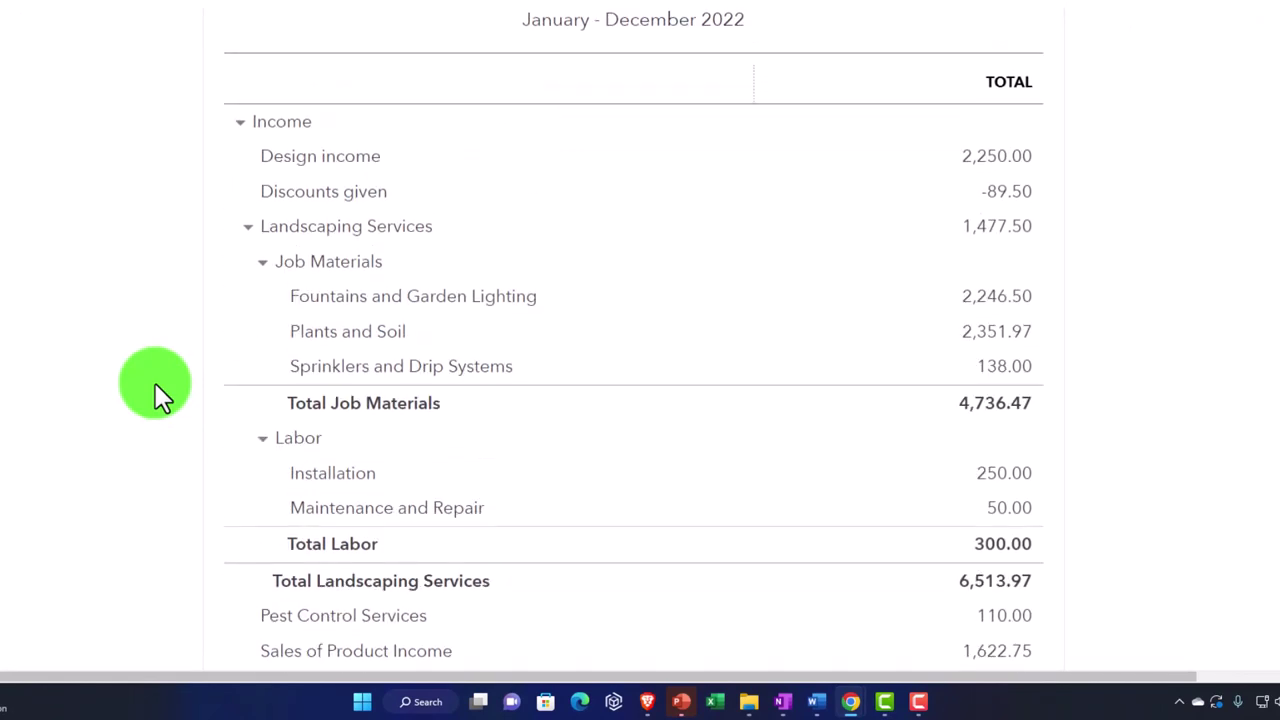
scroll(155, 383, down, 2)
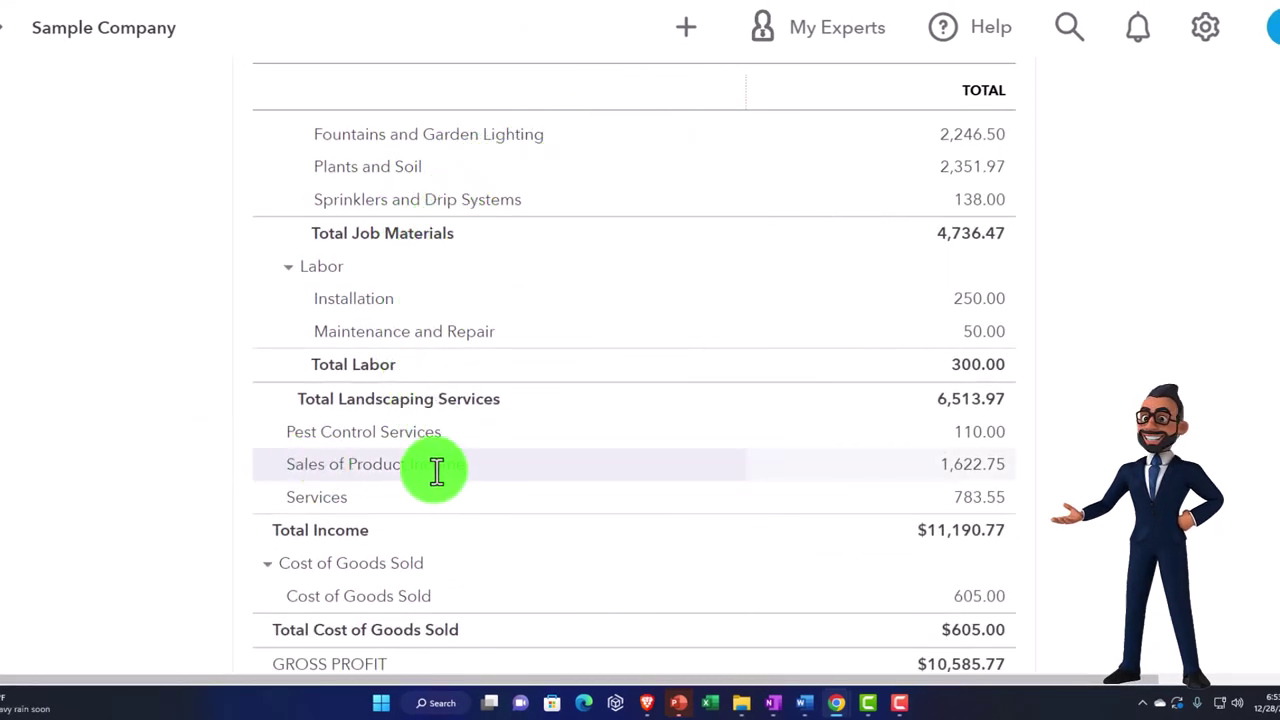
click(987, 470)
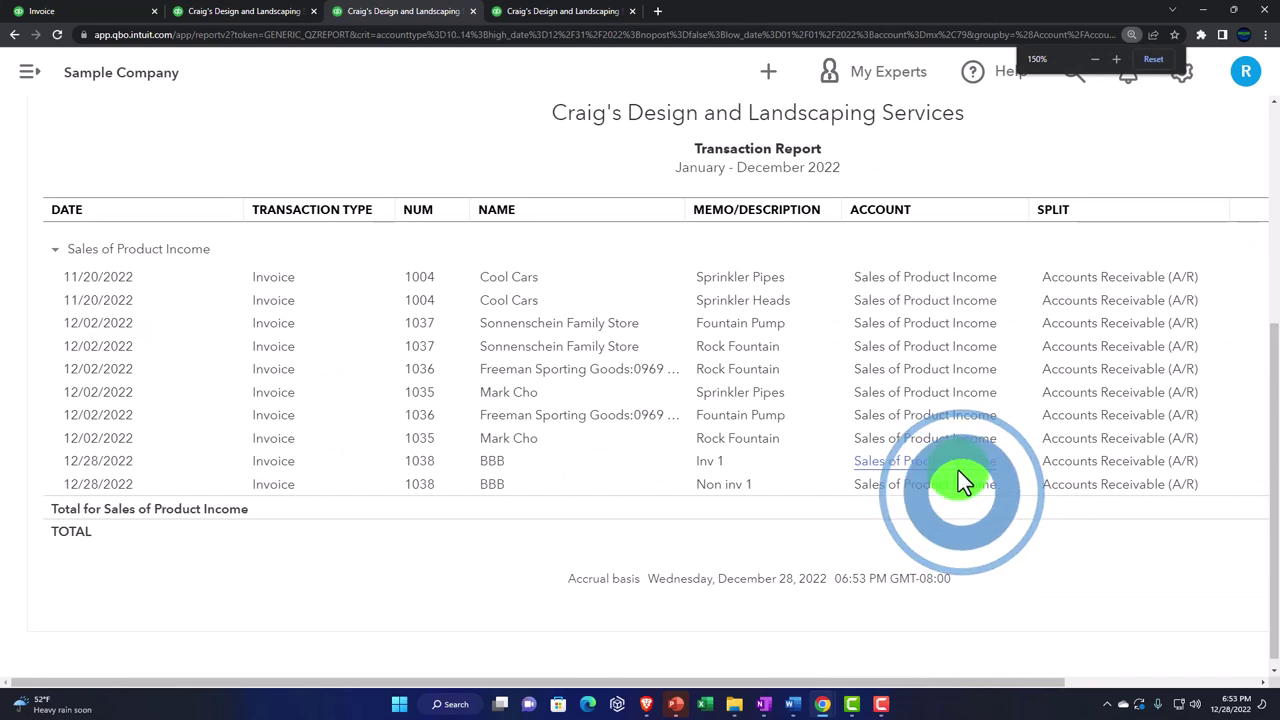
Step: Open the BBB invoice from the Sales of Product Income detail, review its lines, and return to the Profit and Loss
key(ctrl+minus)
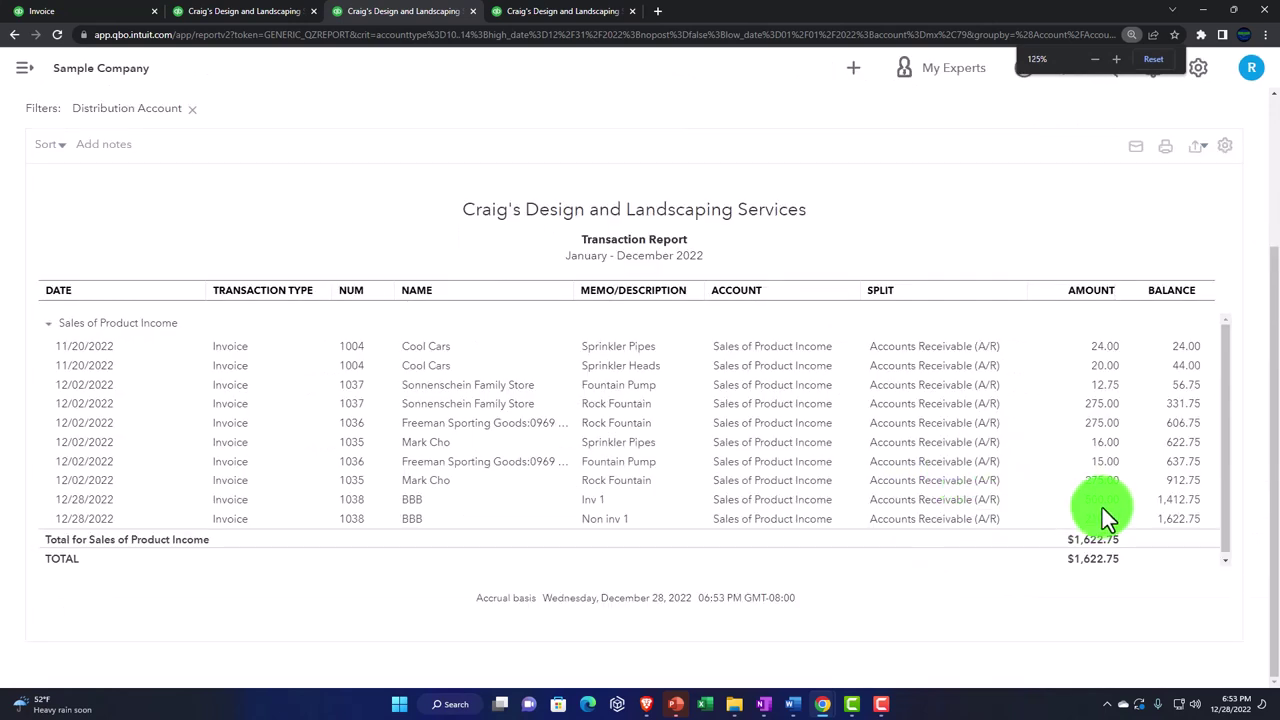
click(1103, 461)
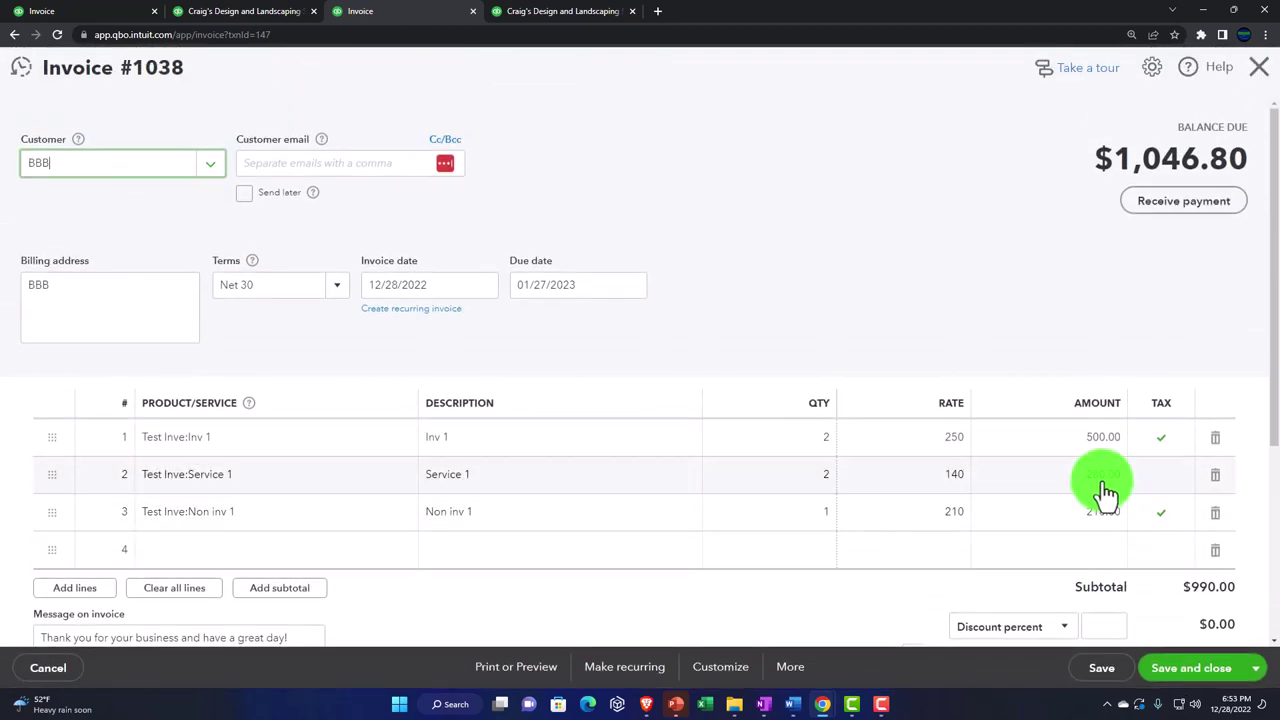
click(1100, 466)
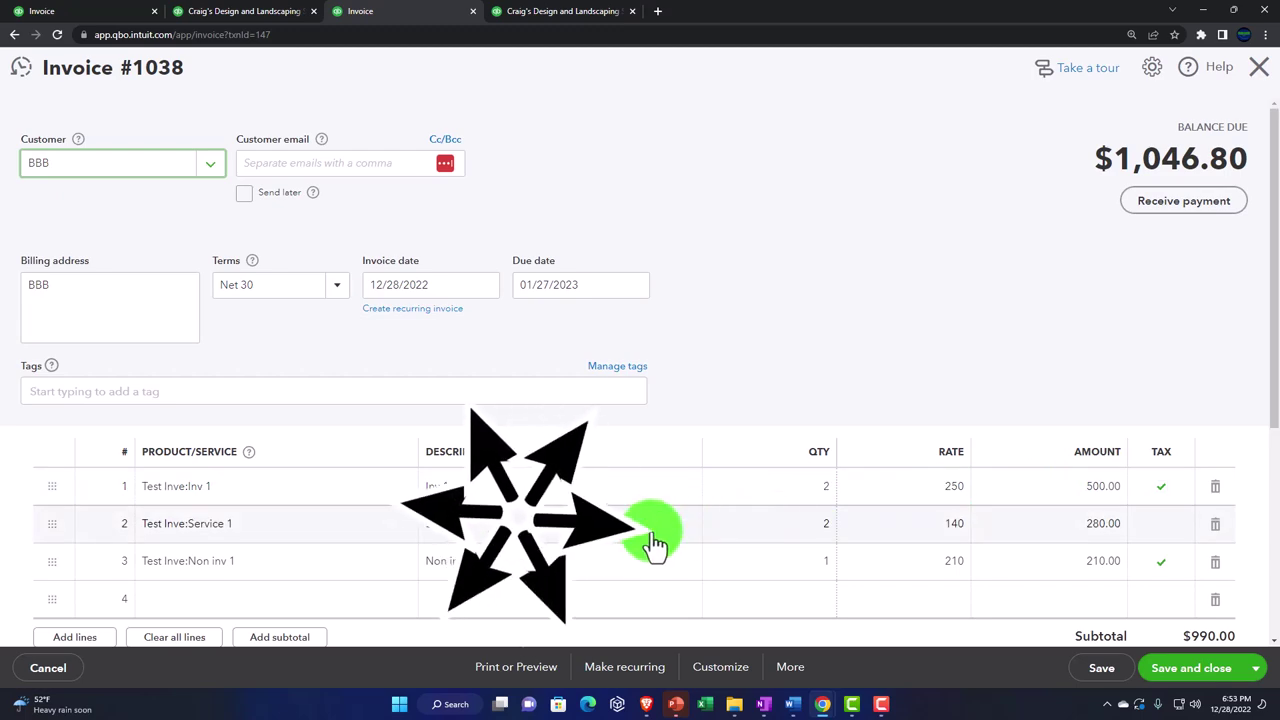
scroll(1022, 540, down, 1)
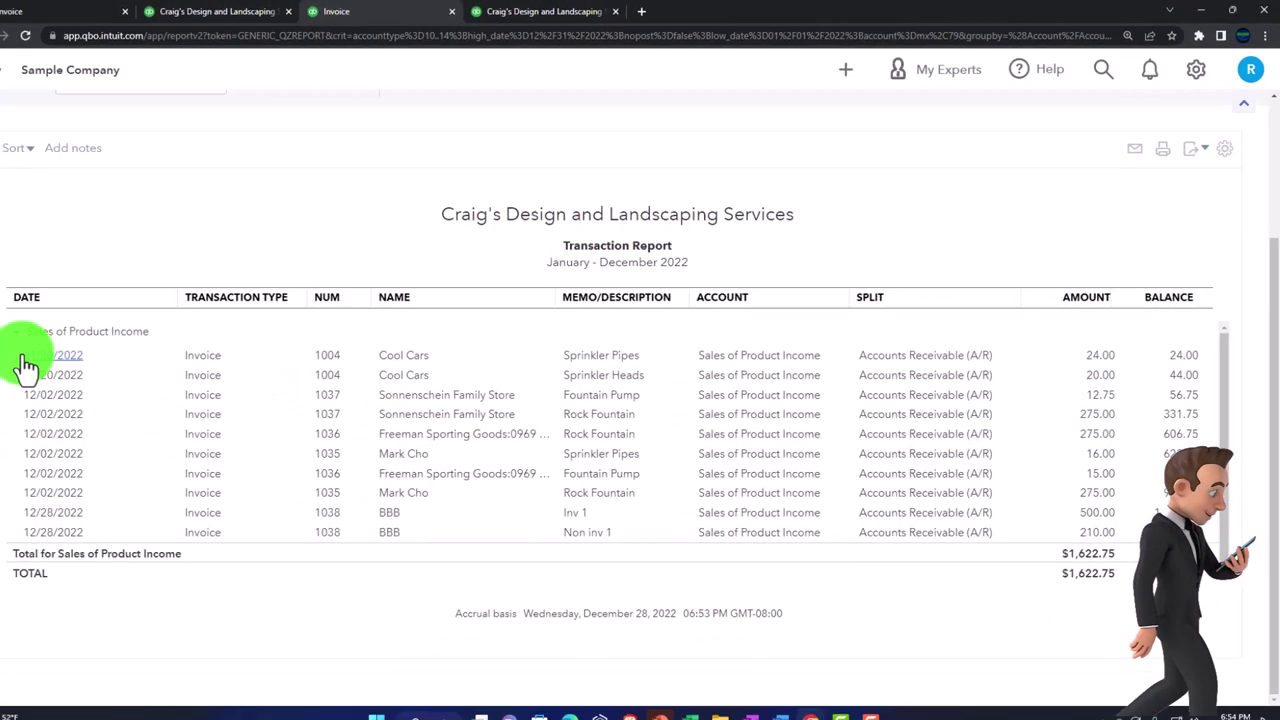
scroll(40, 349, up, 5)
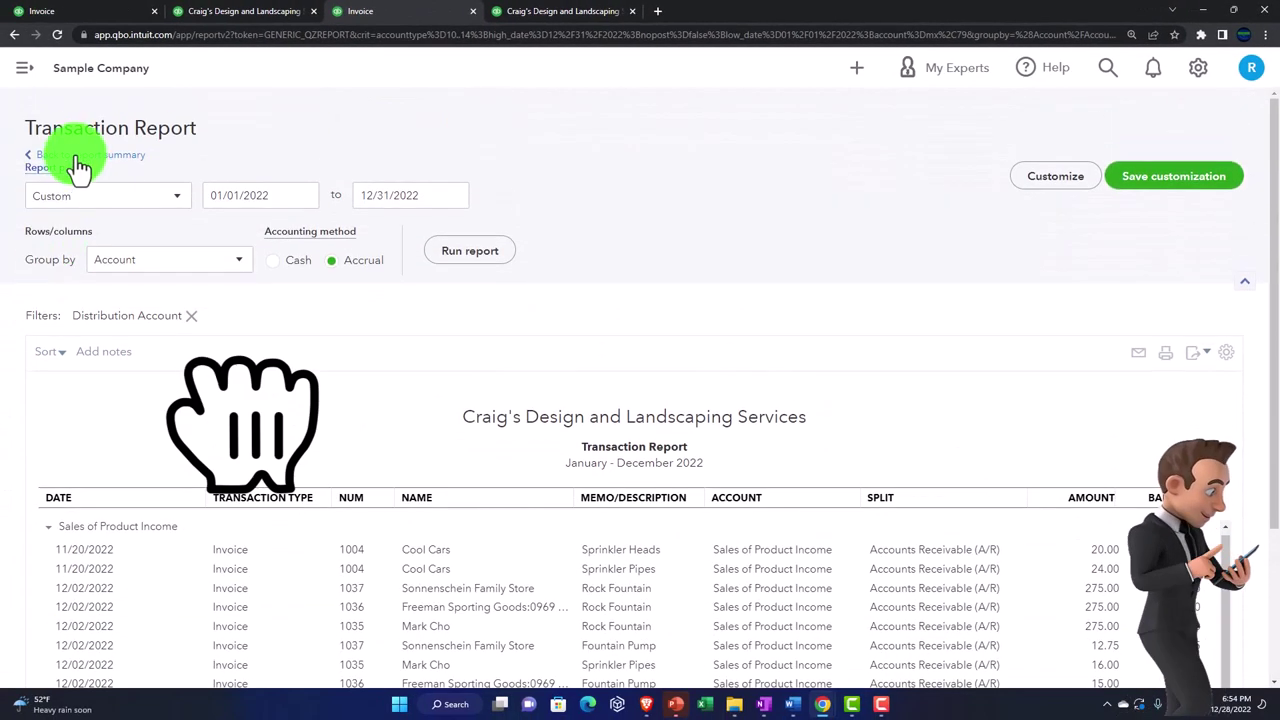
click(77, 157)
Step: Go to the 2022 Balance Sheet and examine the sales tax payable accounts among the other current liabilities
click(194, 13)
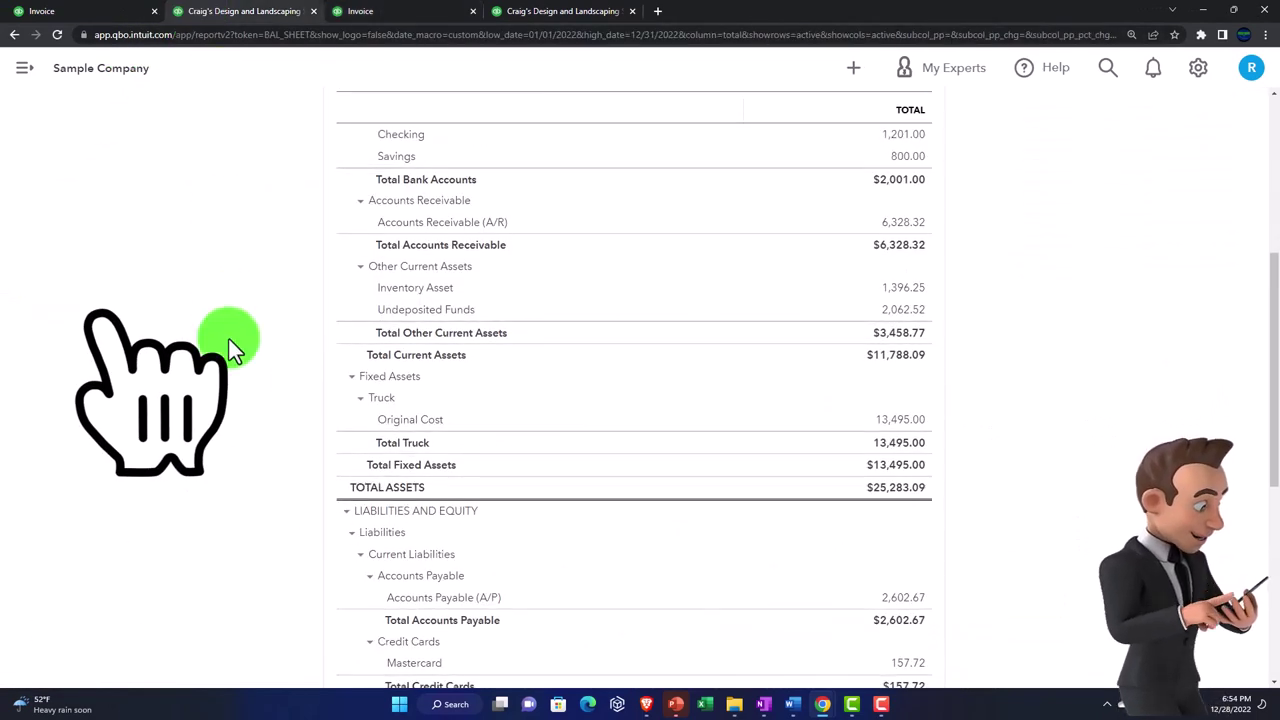
scroll(235, 386, up, 3)
key(ctrl+plus)
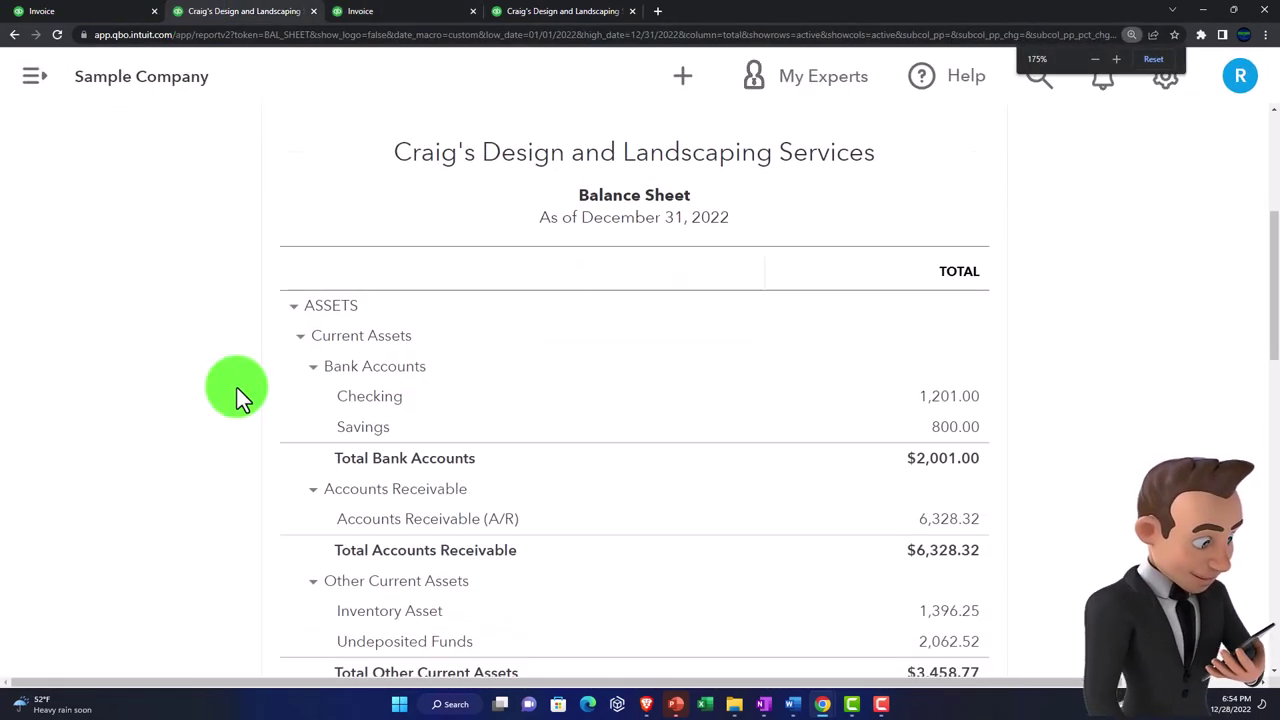
scroll(237, 388, down, 10)
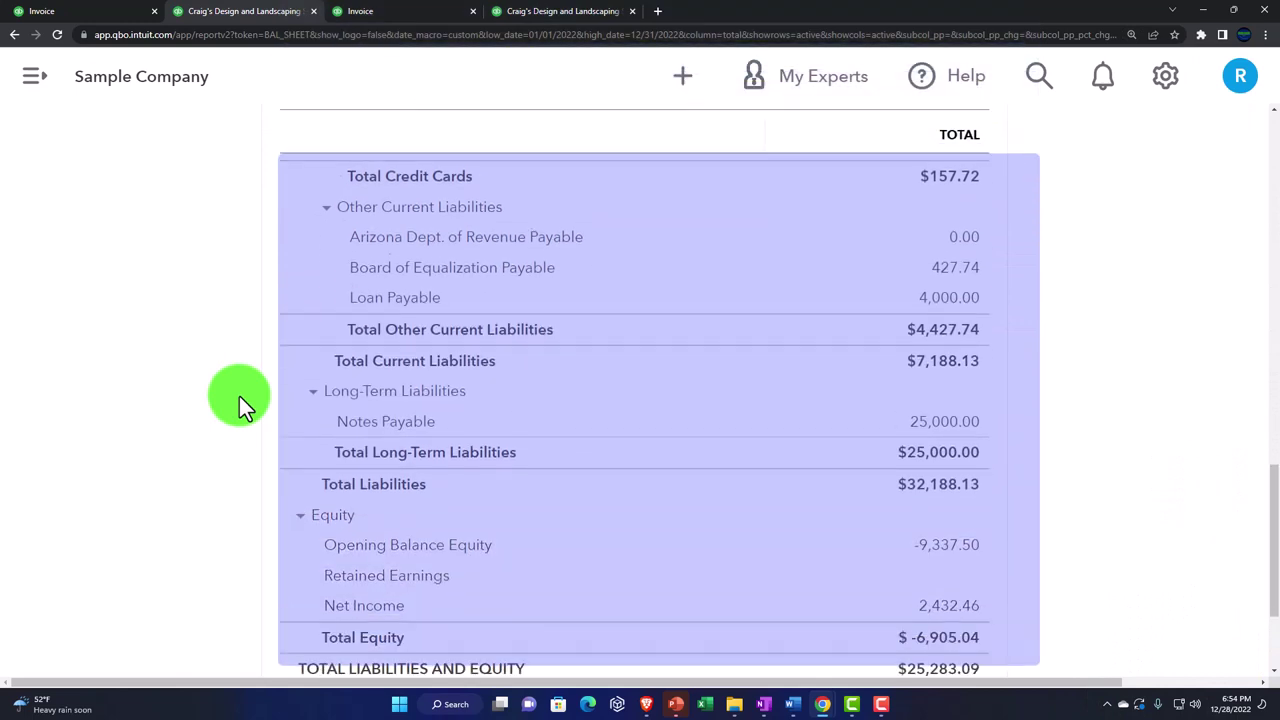
scroll(239, 396, down, 1)
scroll(286, 394, up, 2)
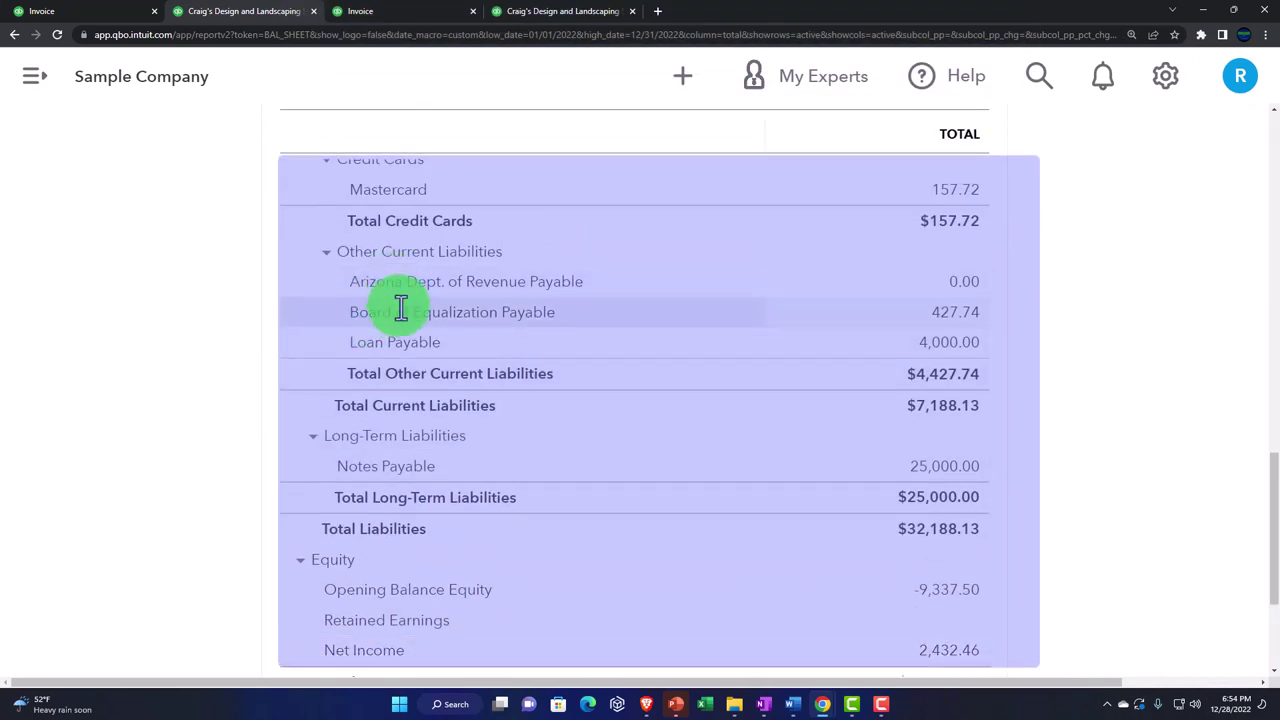
Step: Open the Board of Equalization Payable transaction detail, locate the BBB invoice, and return to the Balance Sheet
click(952, 318)
key(ctrl+minus)
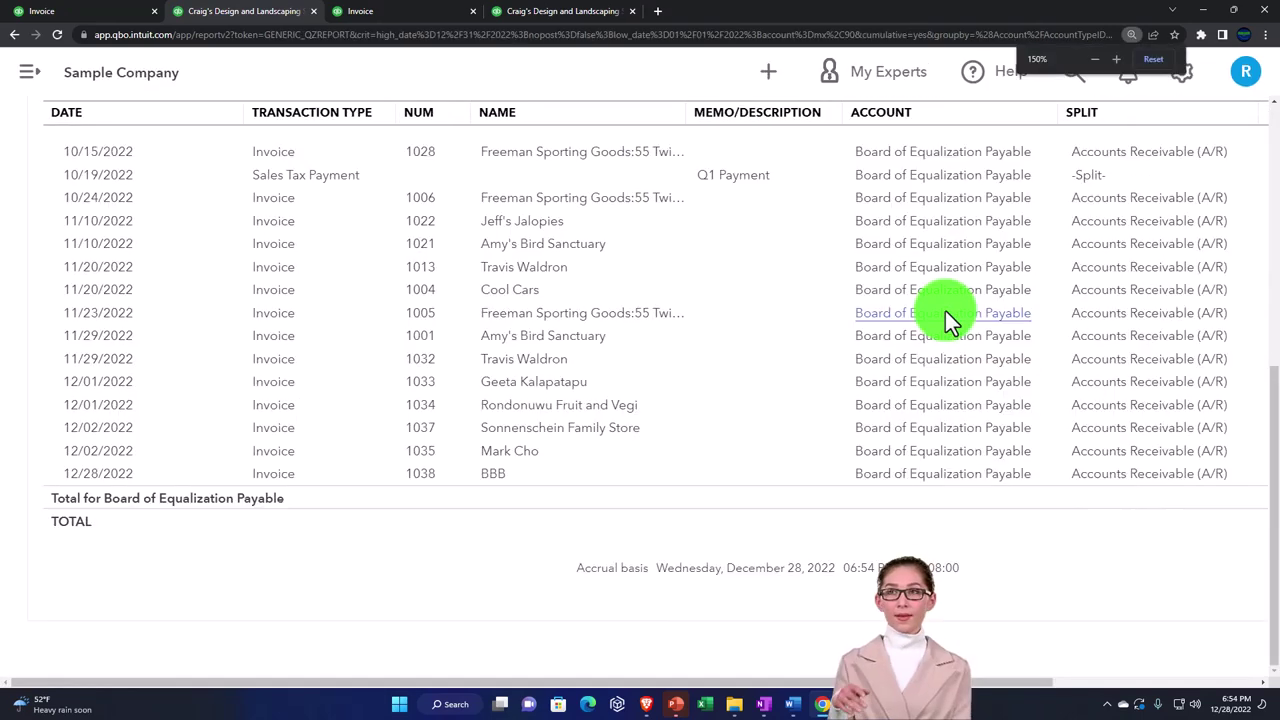
key(ctrl+minus)
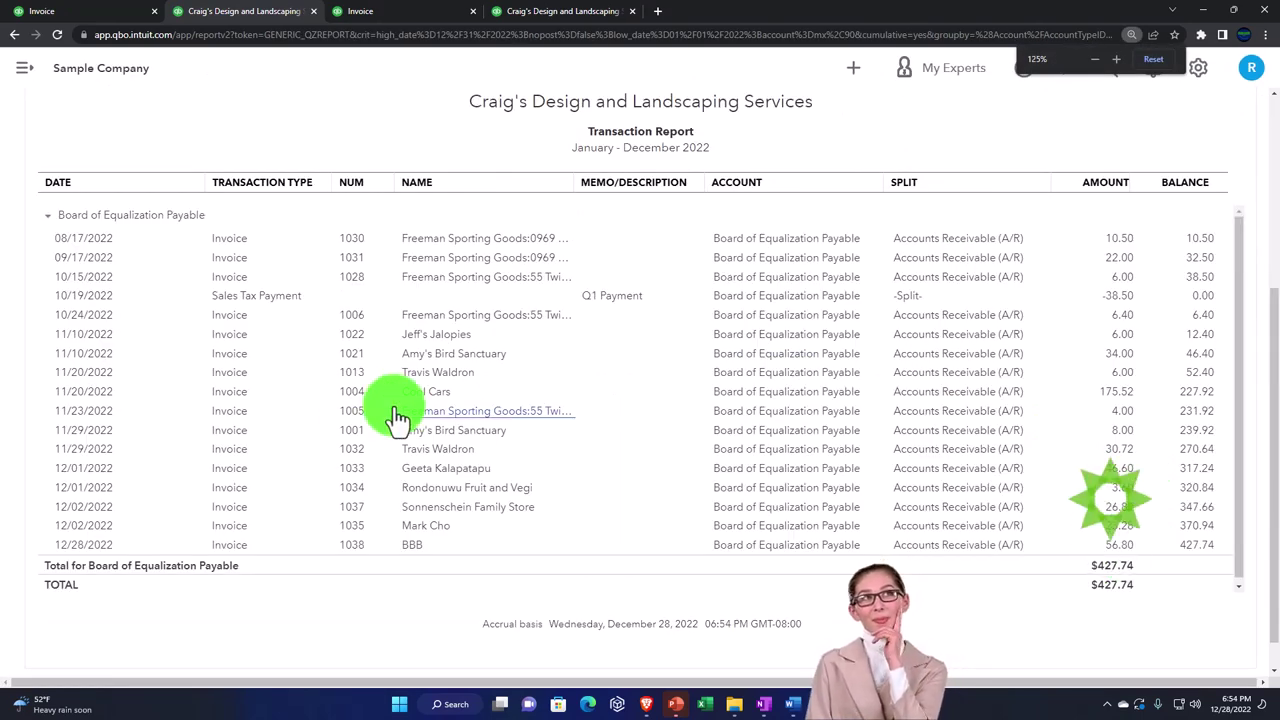
scroll(398, 418, up, 5)
click(114, 158)
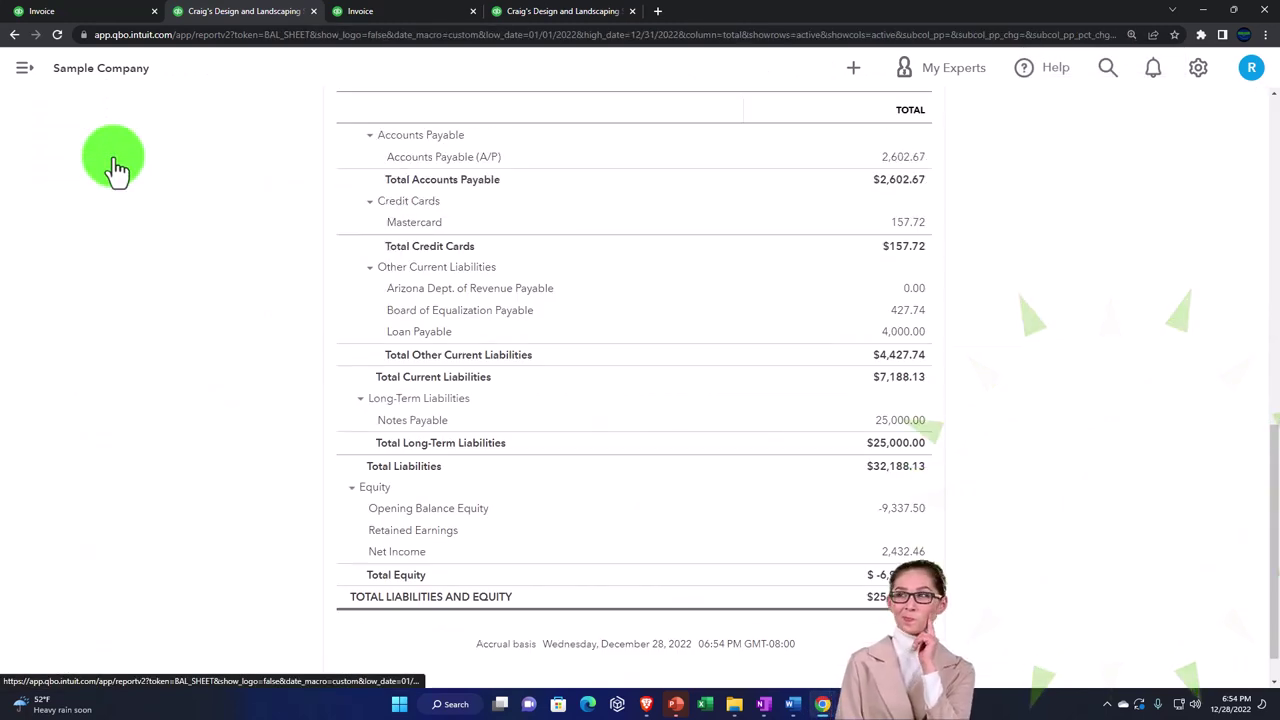
Step: Open the Inventory Asset transaction detail from the Balance Sheet and examine the AAA bill and BBB invoice entries
scroll(190, 372, up, 2)
key(ctrl+plus)
key(ctrl+plus)
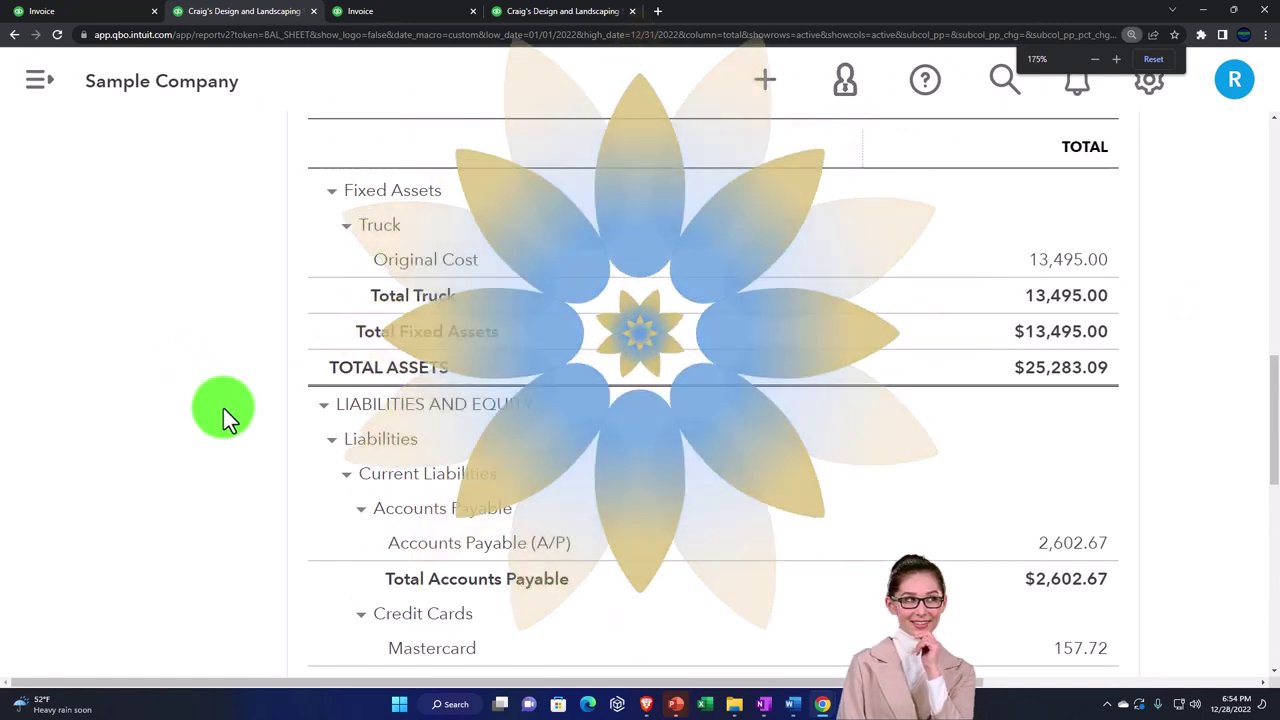
scroll(223, 408, up, 2)
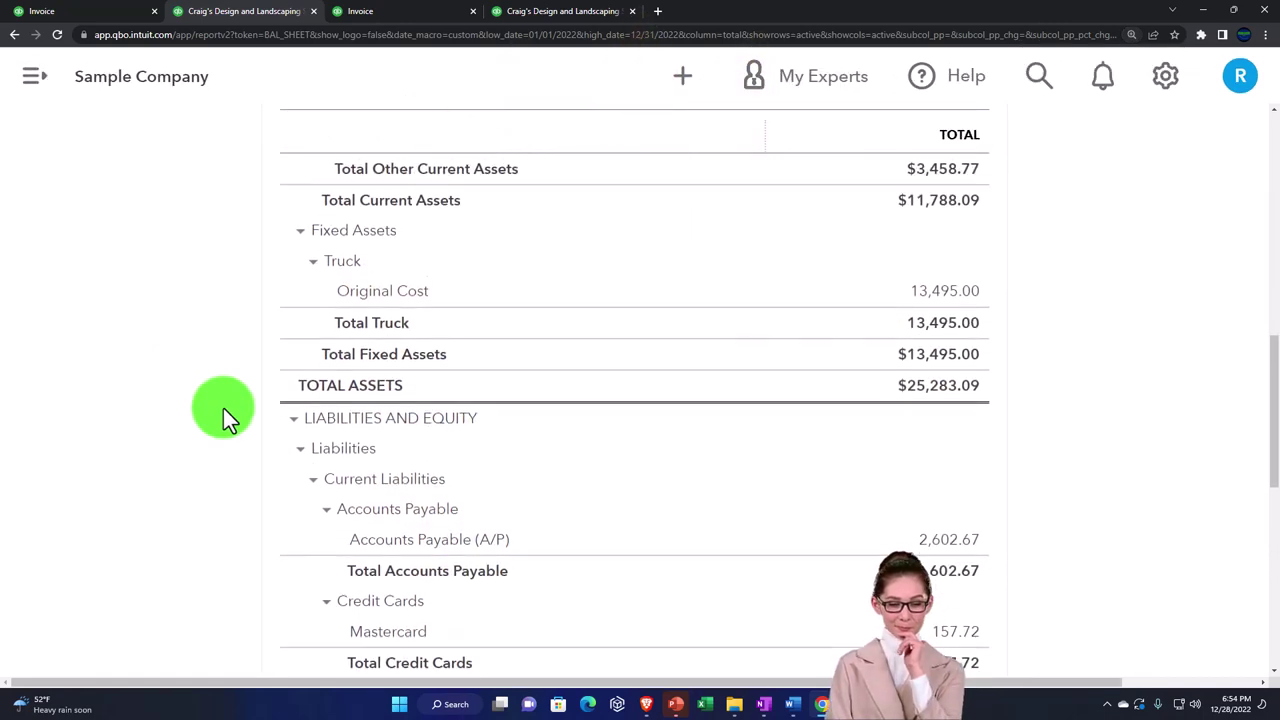
scroll(223, 408, up, 3)
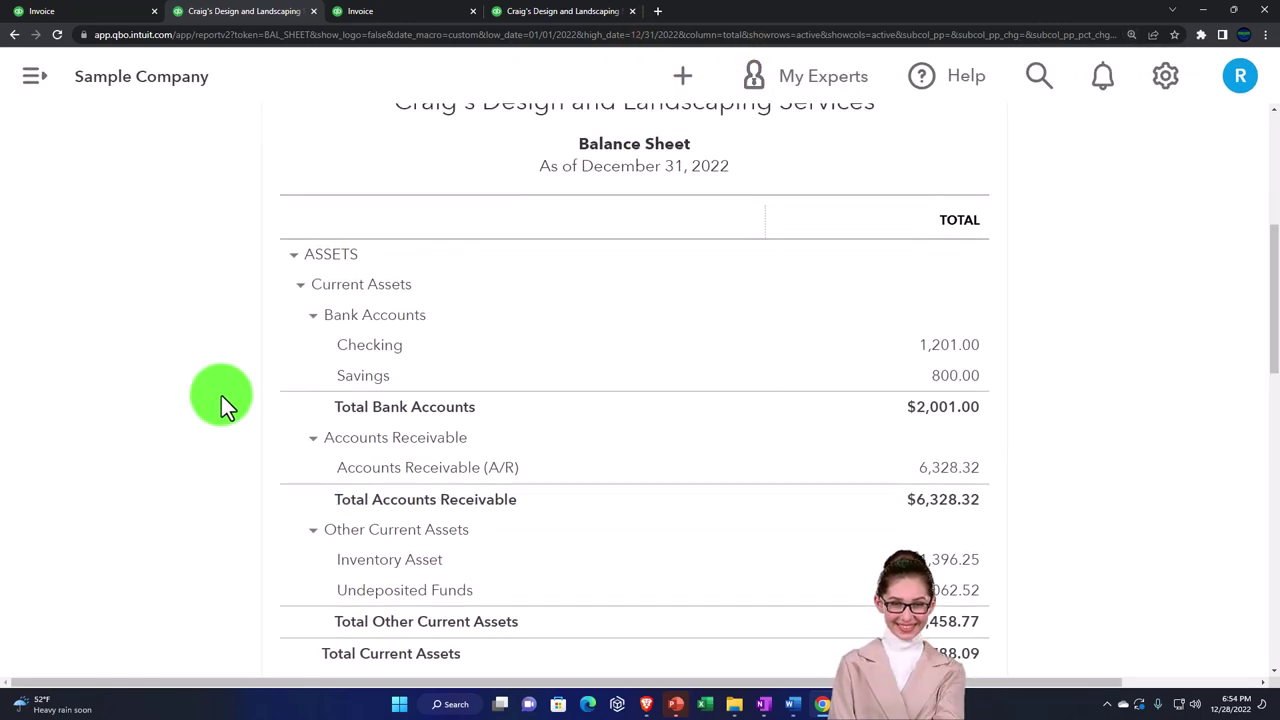
click(963, 566)
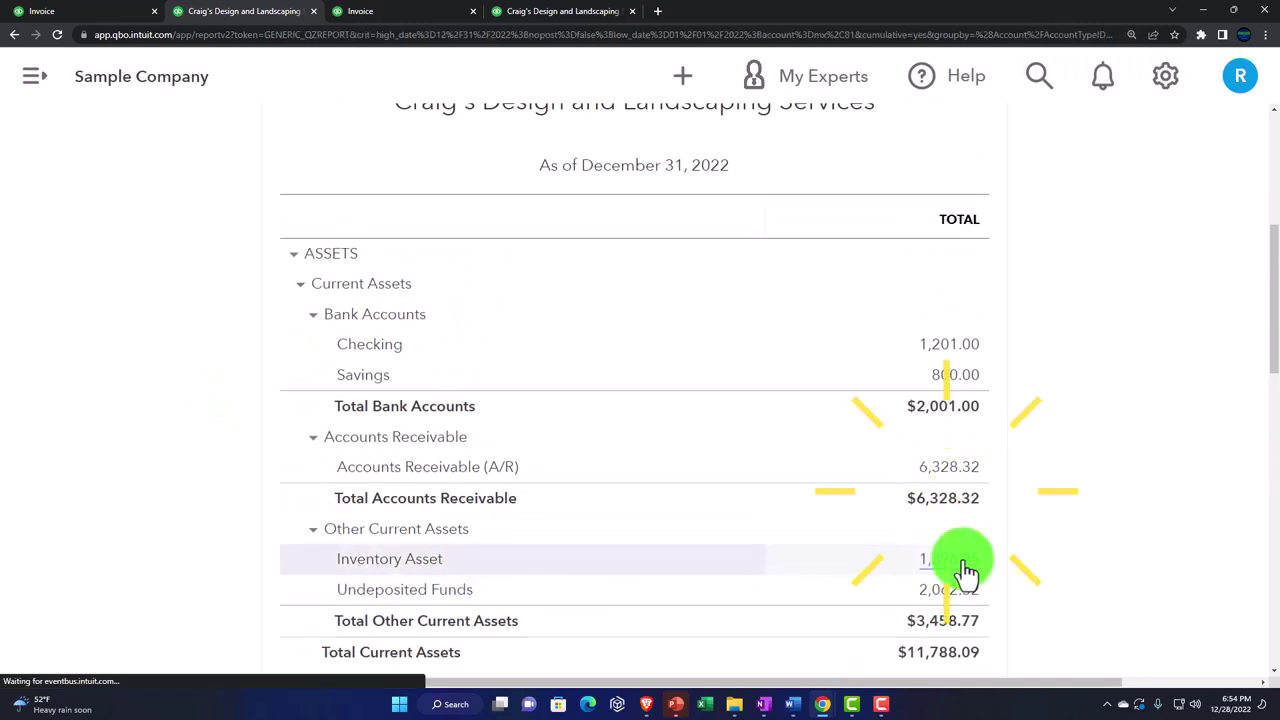
key(ctrl+minus)
key(ctrl+minus)
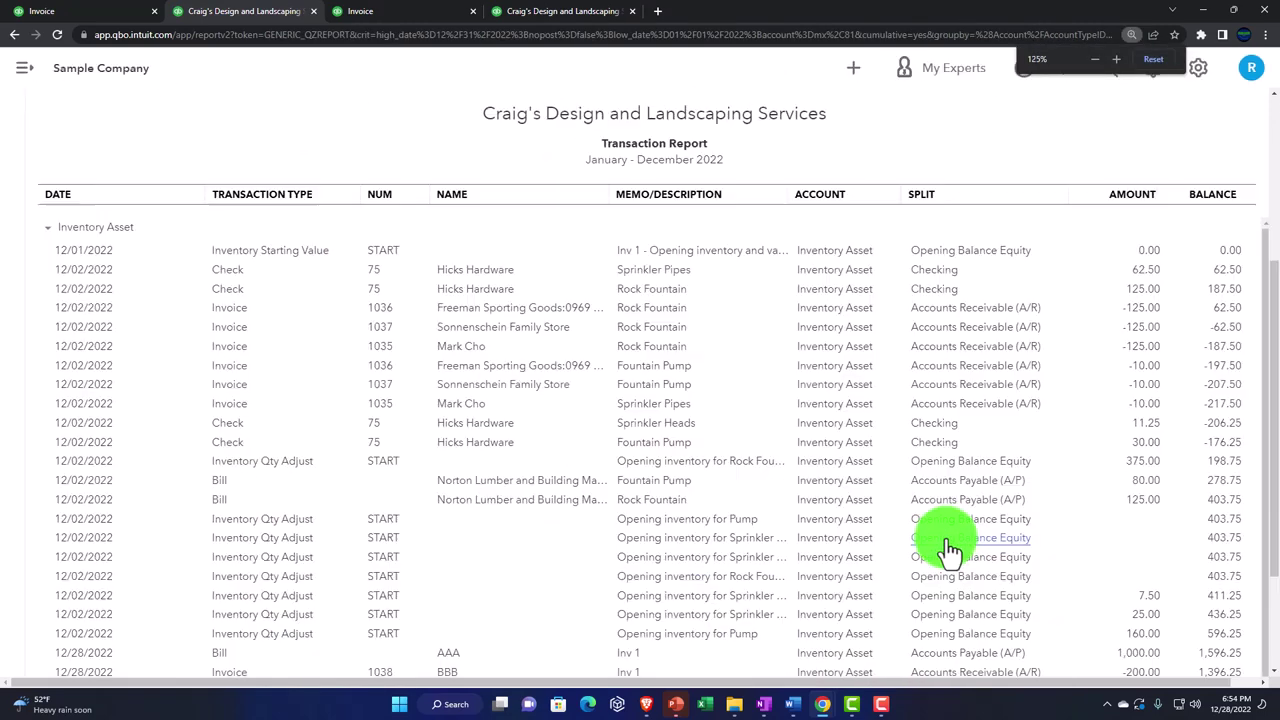
Step: Open the BBB invoice from the Inventory Asset detail, review its item lines, close it, and return to the Balance Sheet
click(1054, 600)
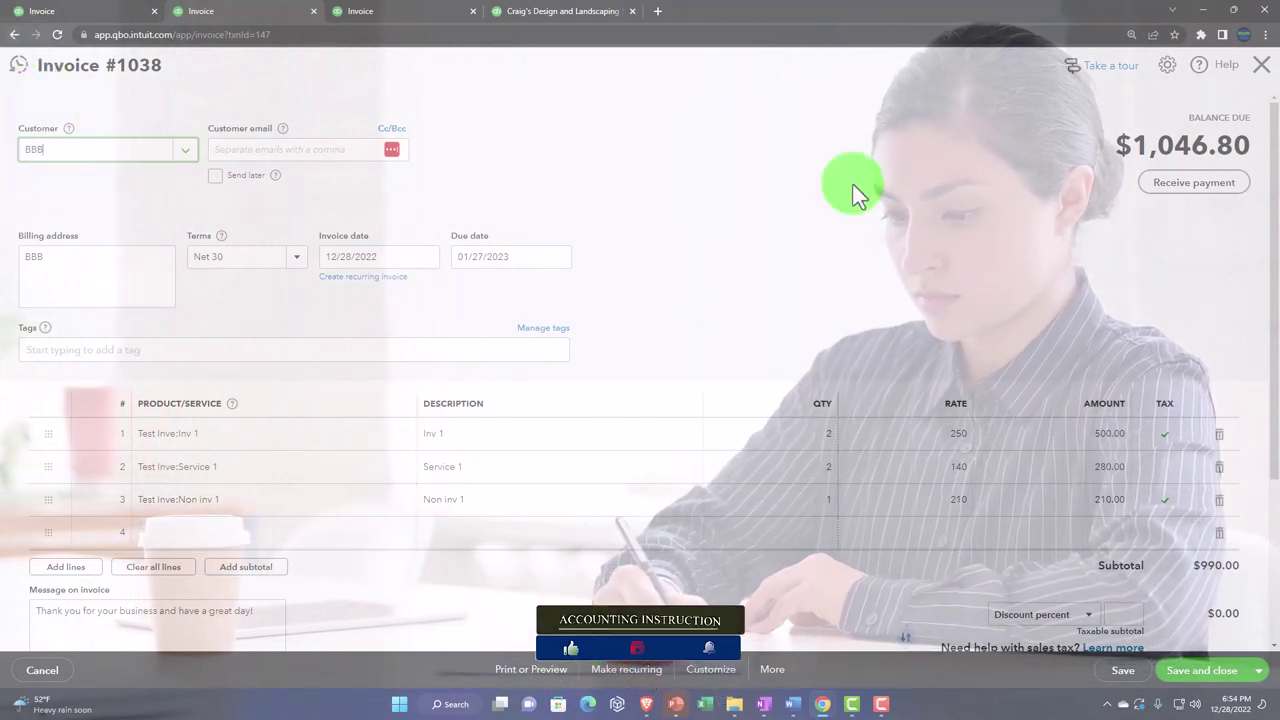
click(1263, 64)
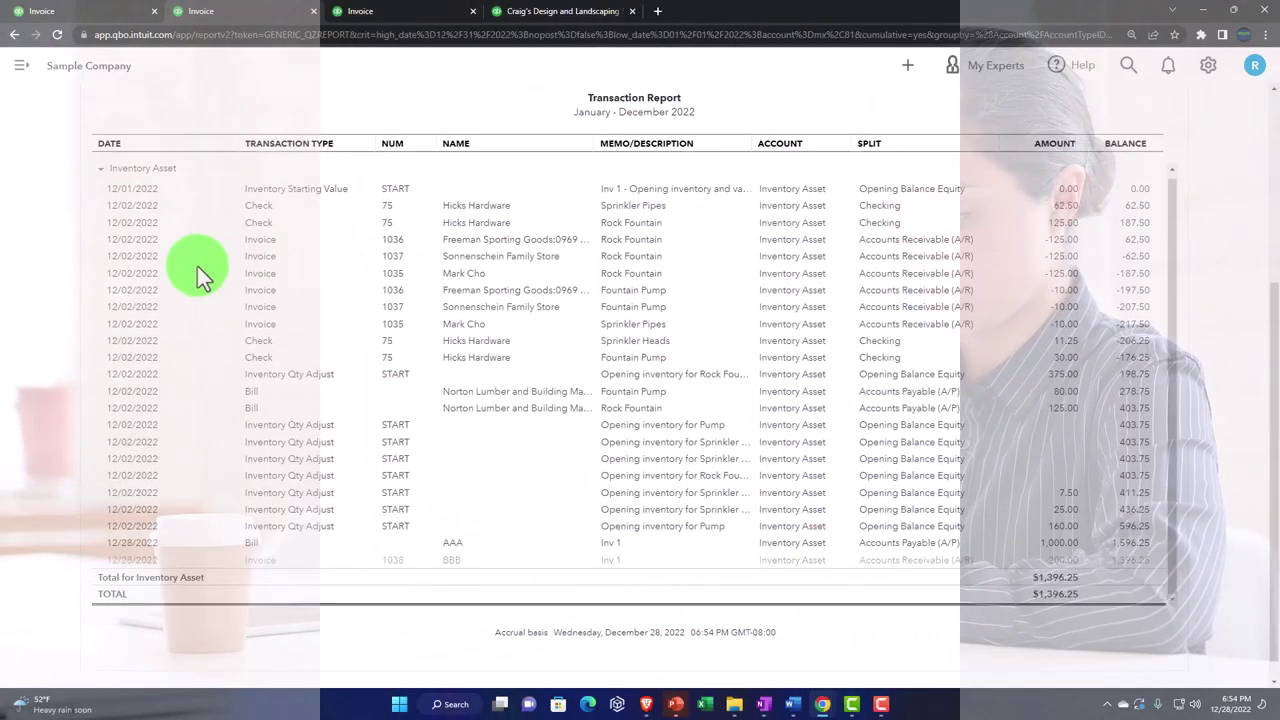
scroll(143, 190, up, 3)
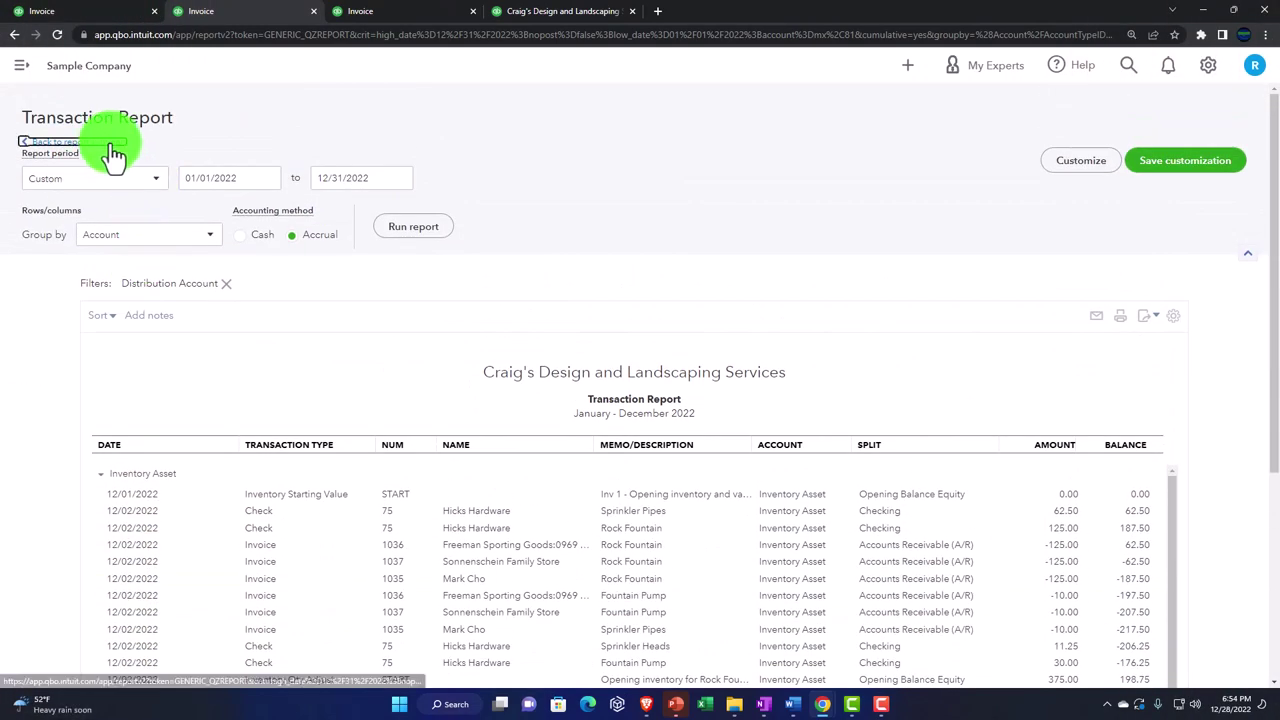
click(112, 143)
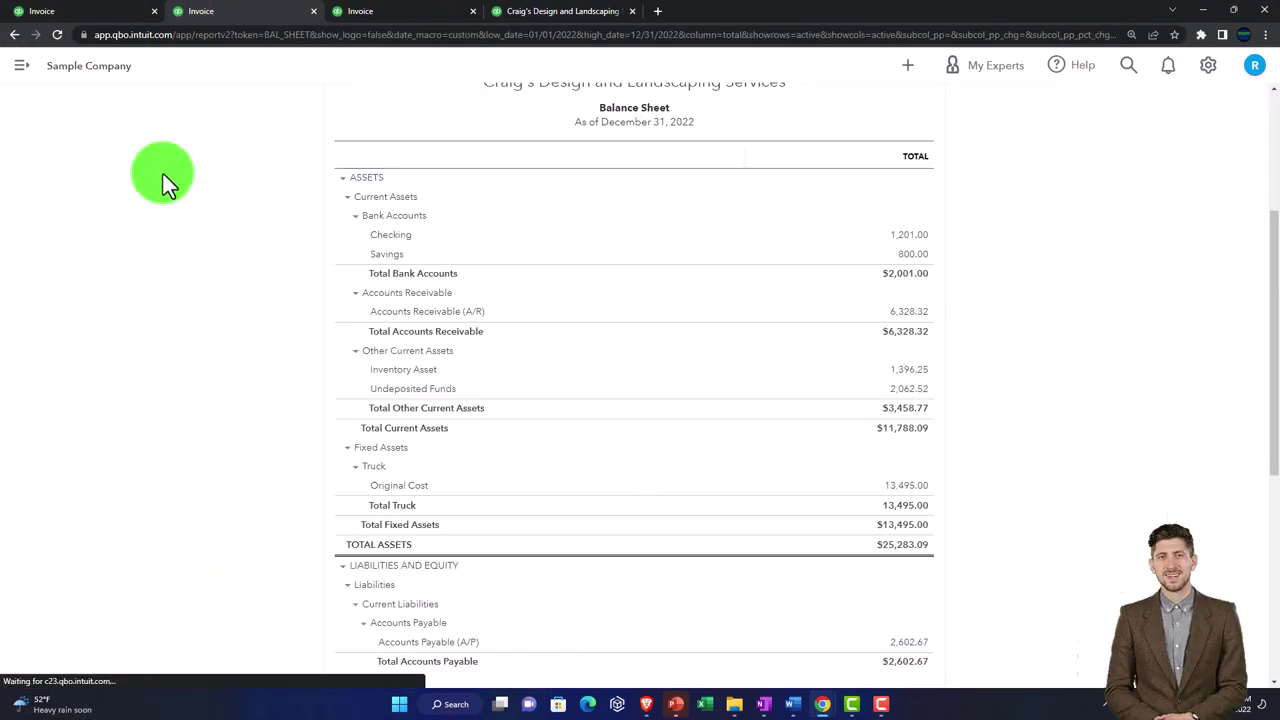
Step: In the 2022 Profit and Loss, open the Cost of Goods Sold transaction detail, locate the BBB invoice, and return to the report
click(385, 20)
scroll(480, 189, up, 5)
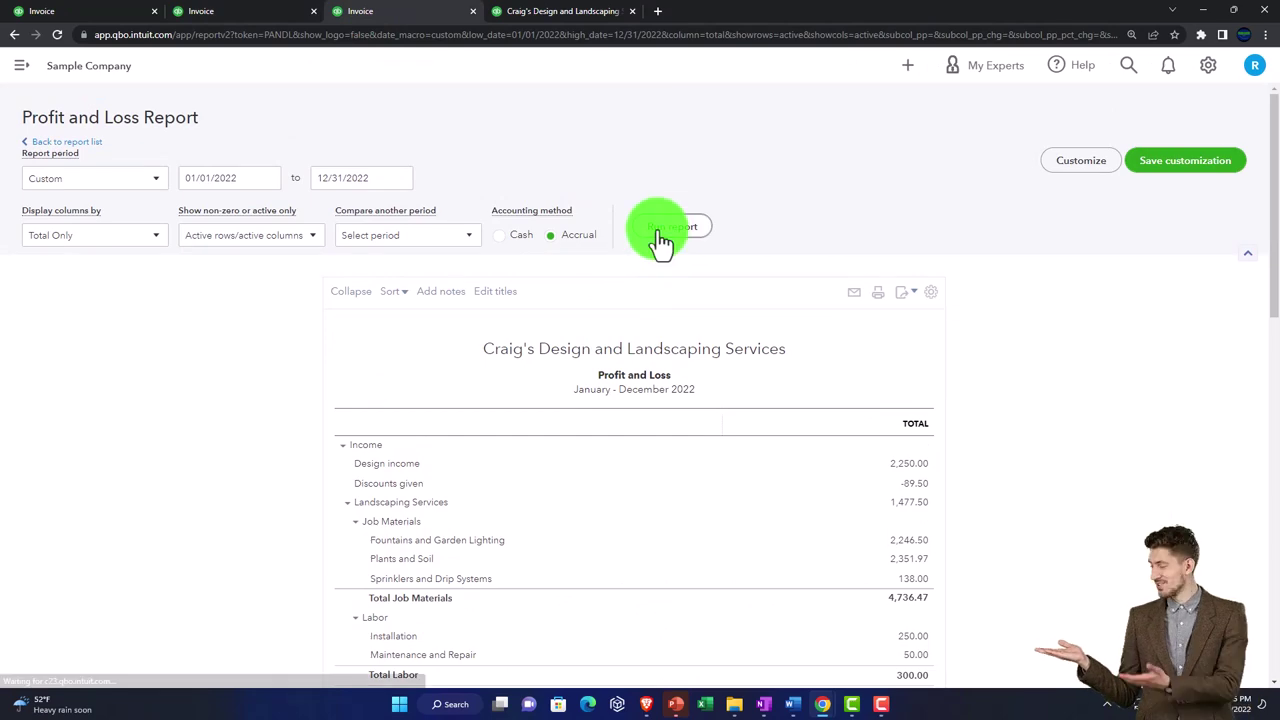
scroll(609, 423, down, 3)
key(ctrl+plus)
key(ctrl+plus)
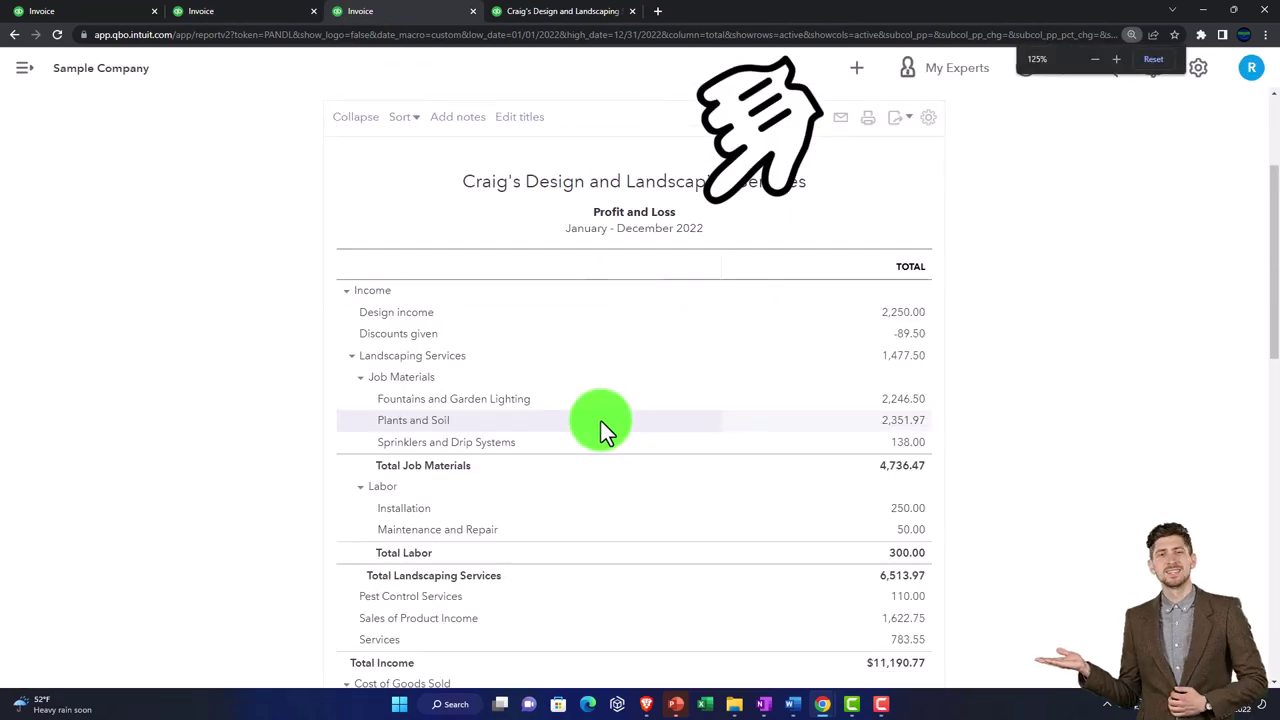
scroll(590, 430, down, 2)
click(914, 490)
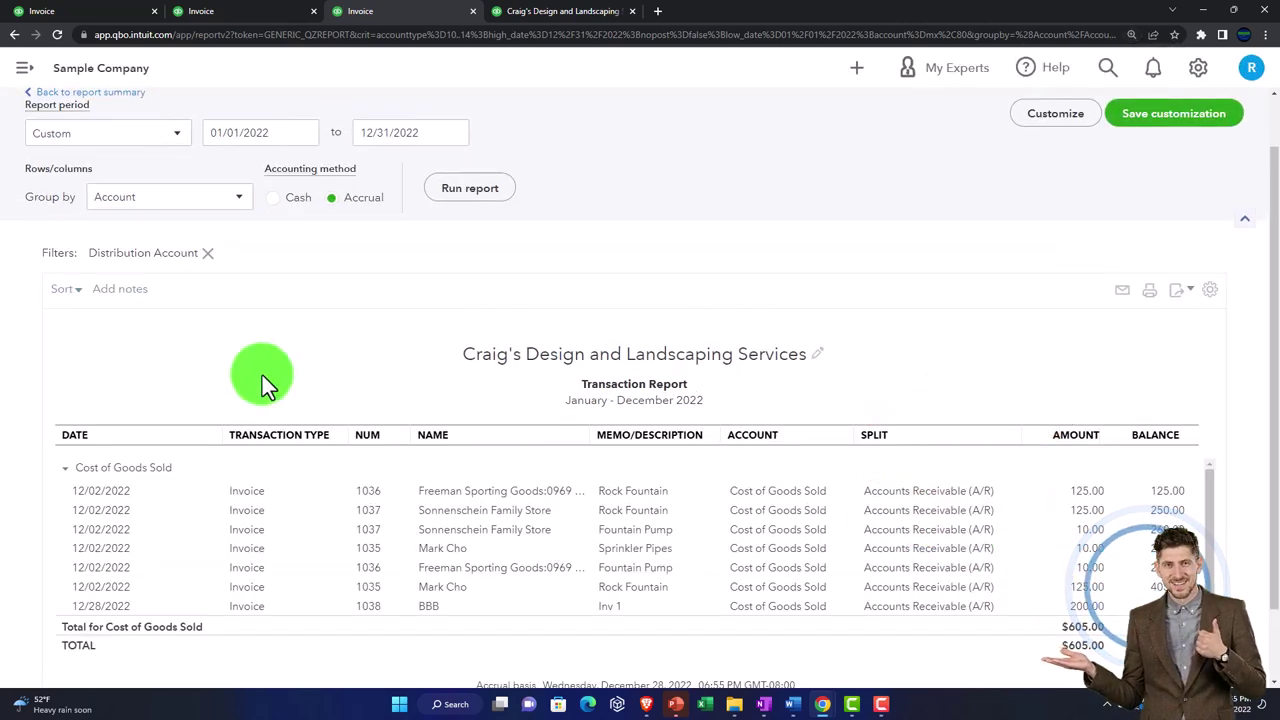
scroll(87, 366, up, 1)
click(104, 157)
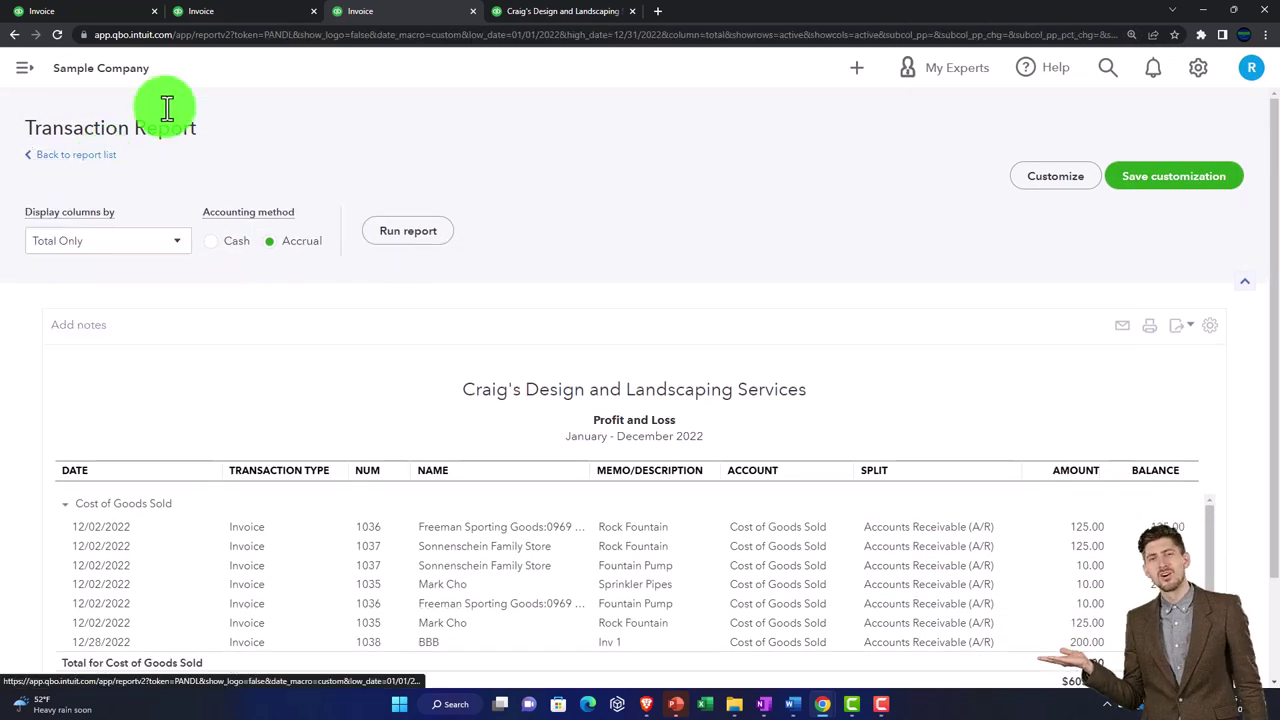
Step: Rerun the Inventory Valuation Summary as of 12/31/2022 and compare its total with Inventory Asset on the Balance Sheet
click(222, 22)
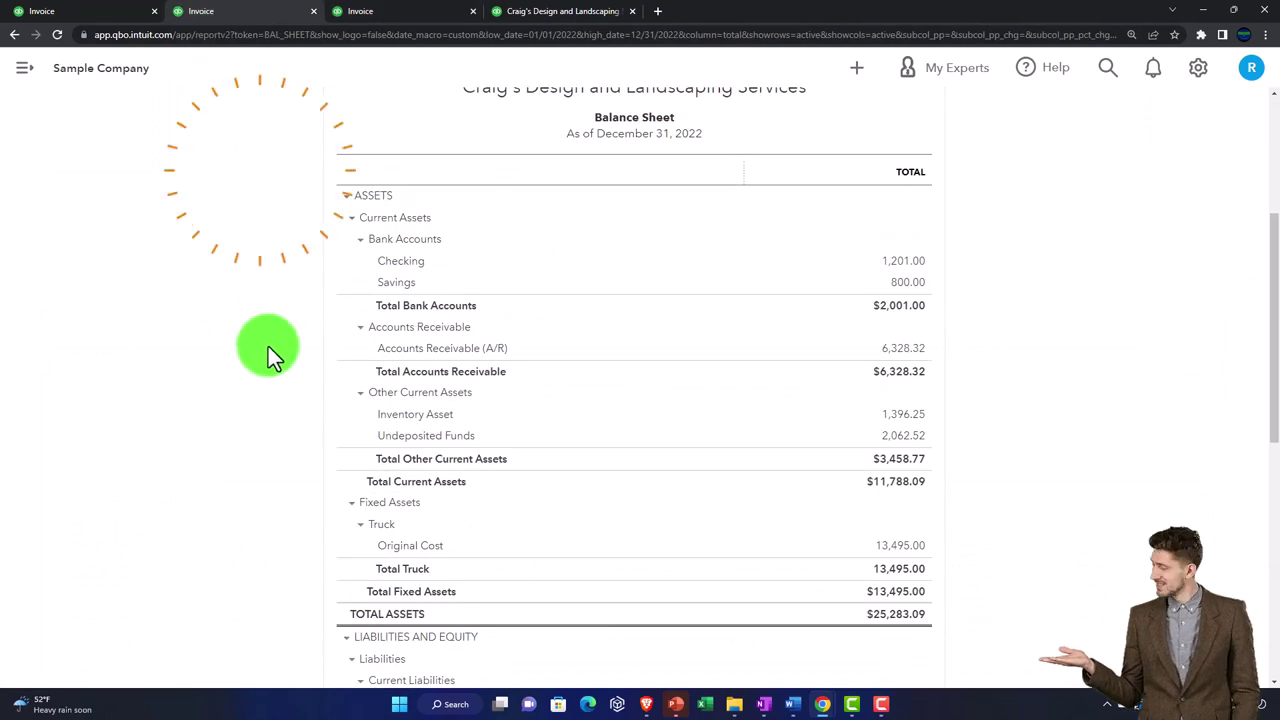
key(ctrl+plus)
key(ctrl+plus)
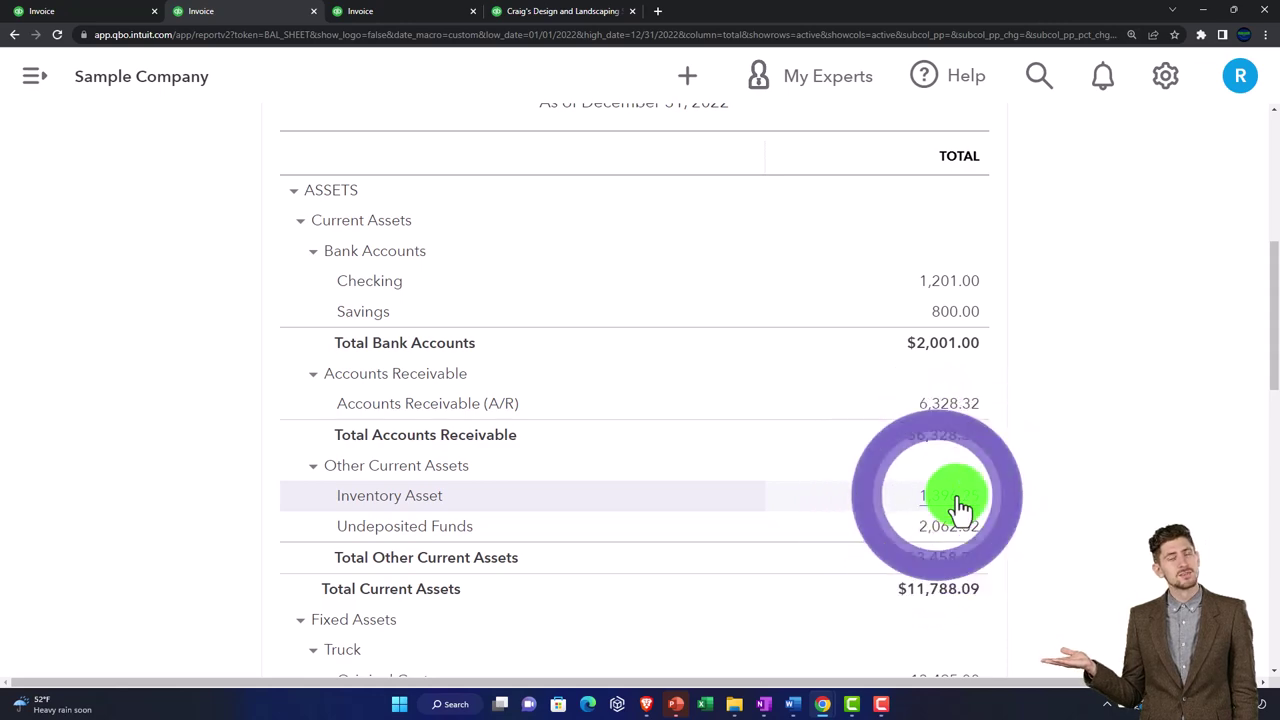
click(570, 12)
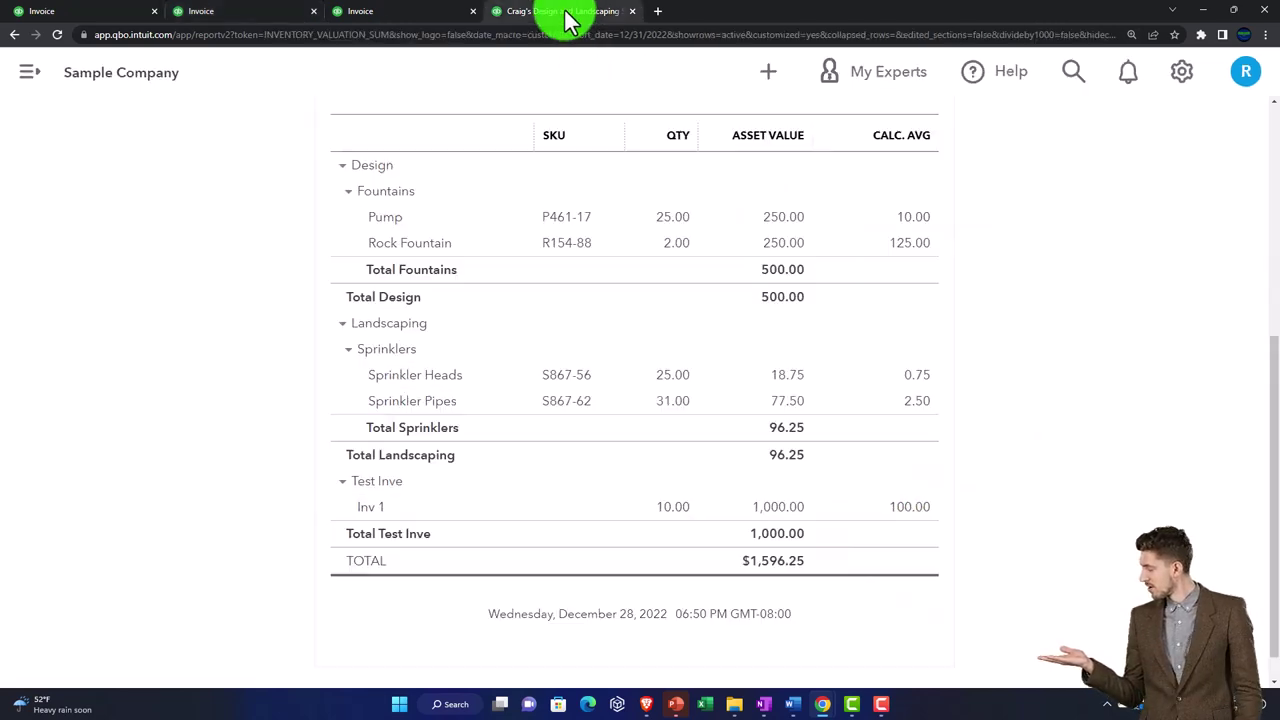
scroll(560, 230, up, 2)
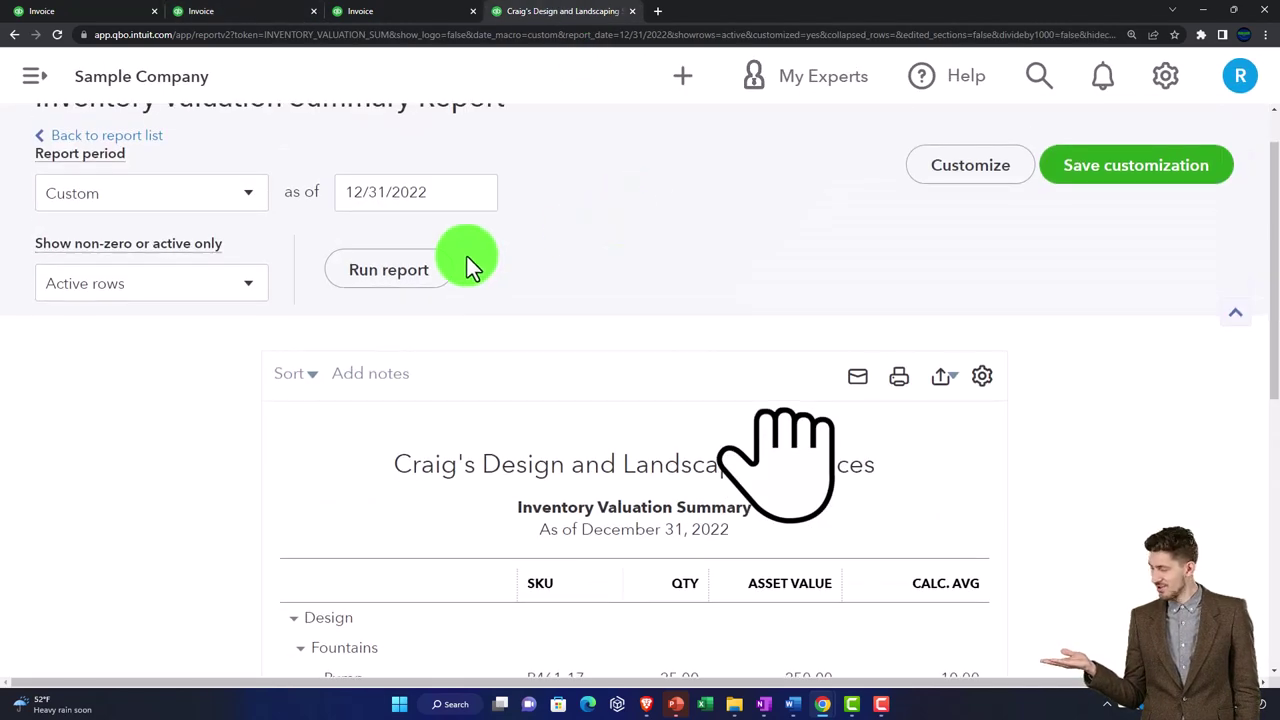
scroll(240, 400, down, 6)
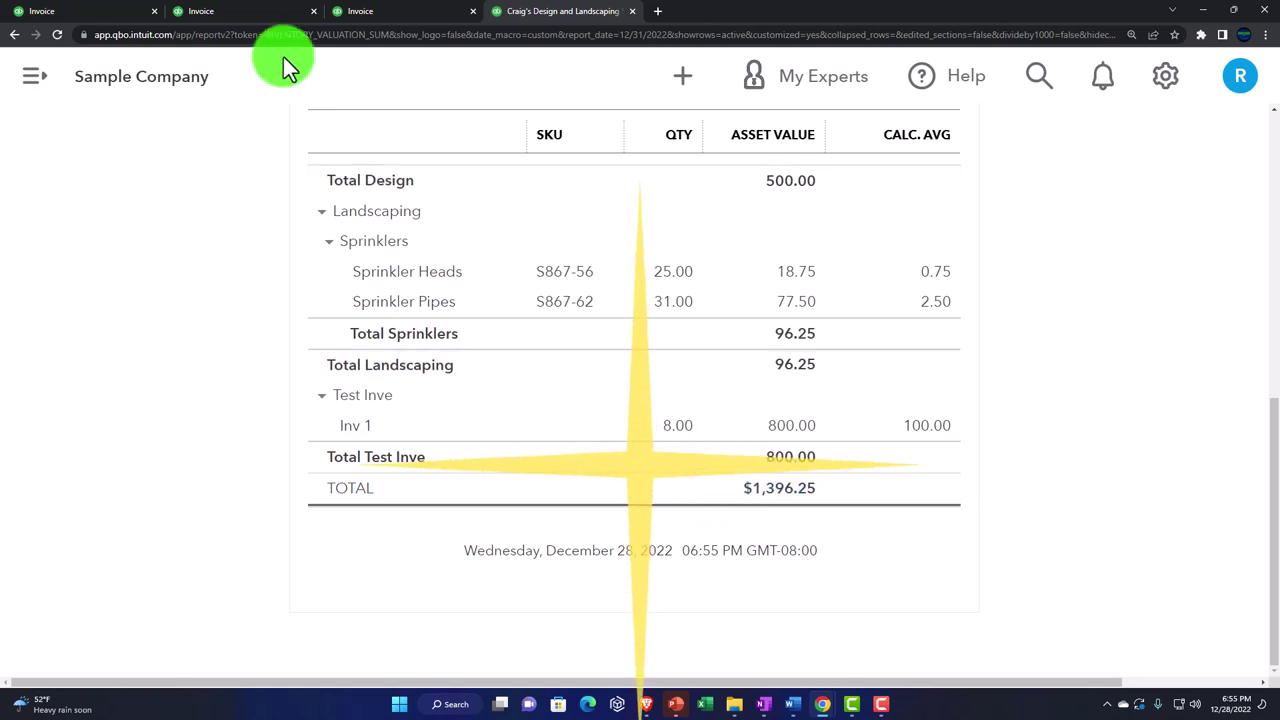
click(222, 13)
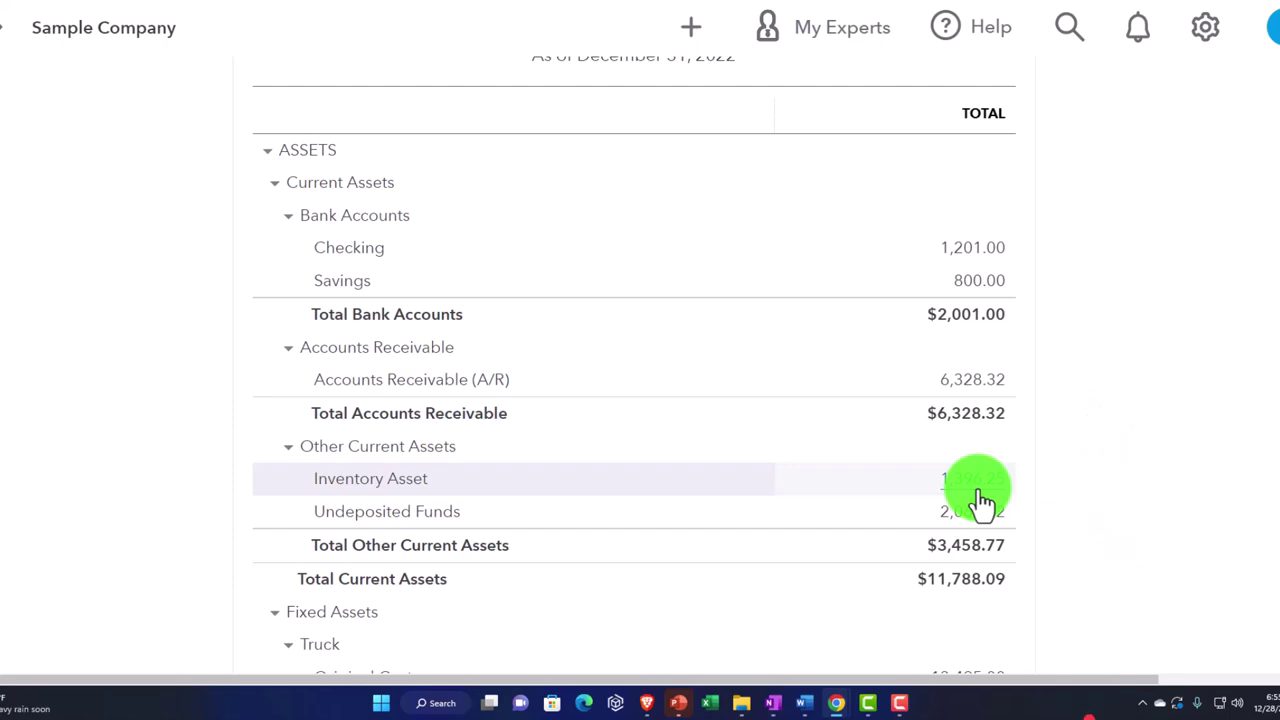
Step: From the Products and Services page, switch QuickBooks from Accountant view to Business view
click(48, 10)
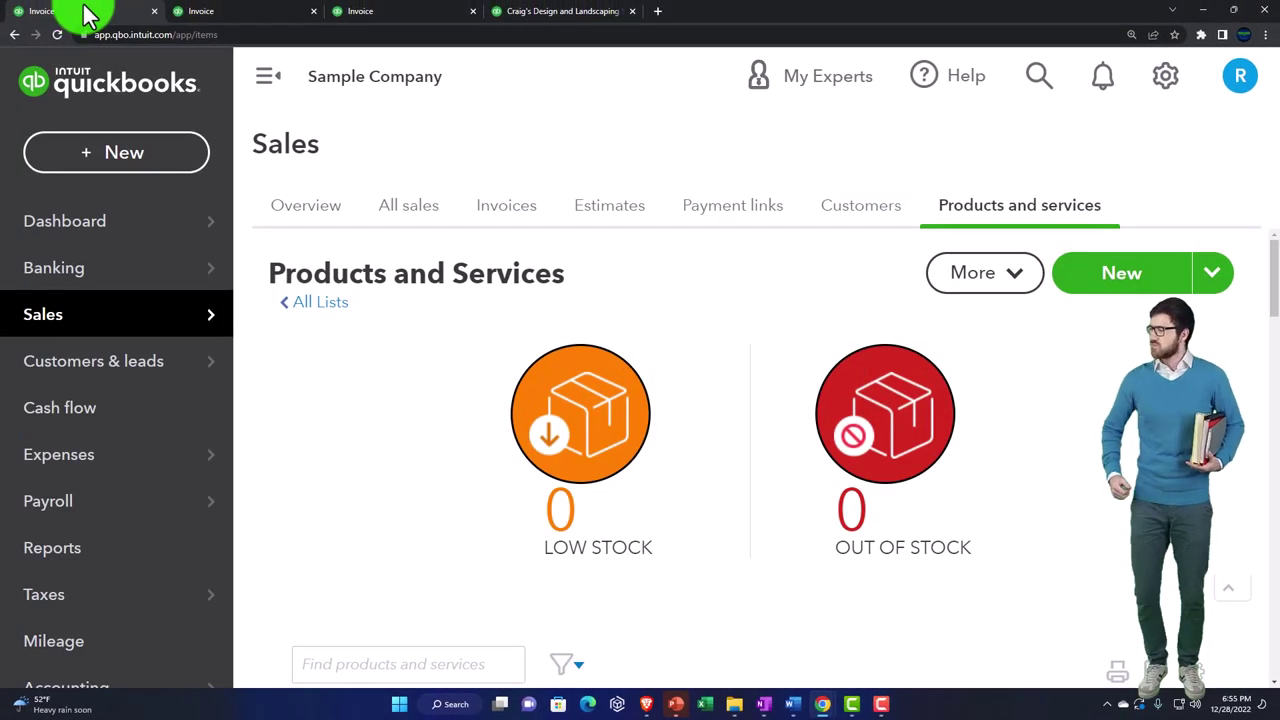
click(1164, 80)
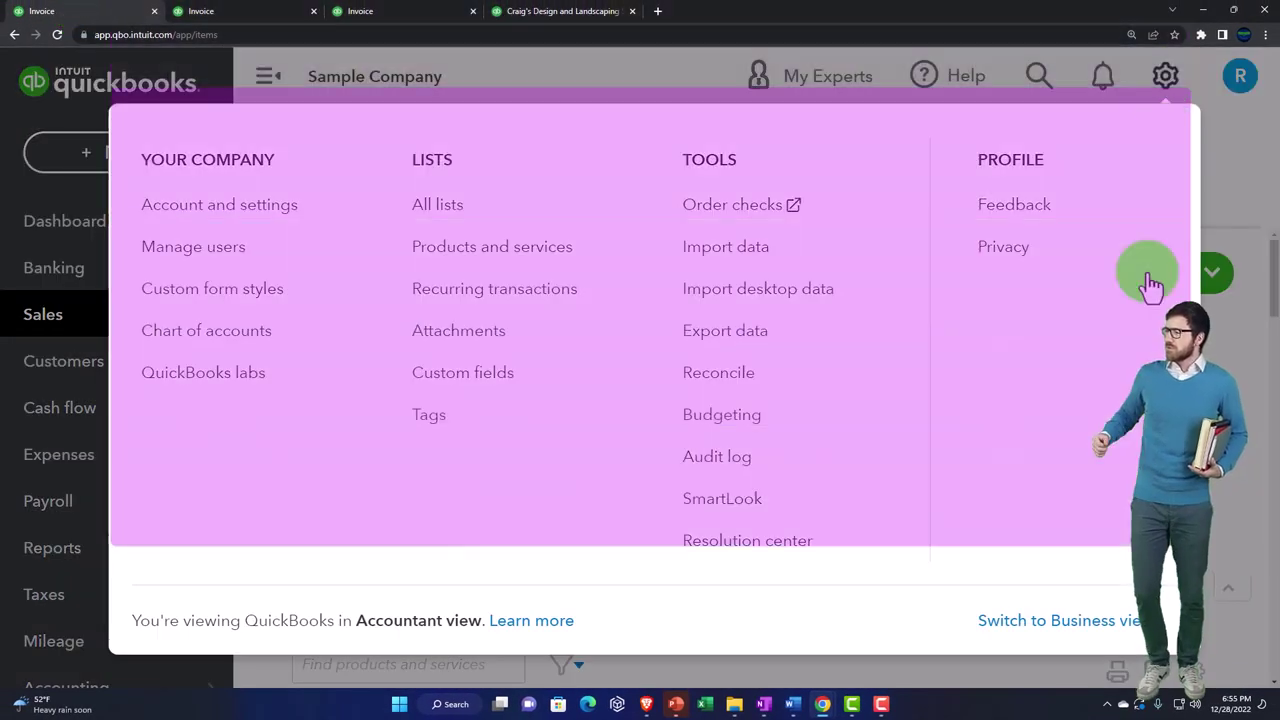
click(1110, 620)
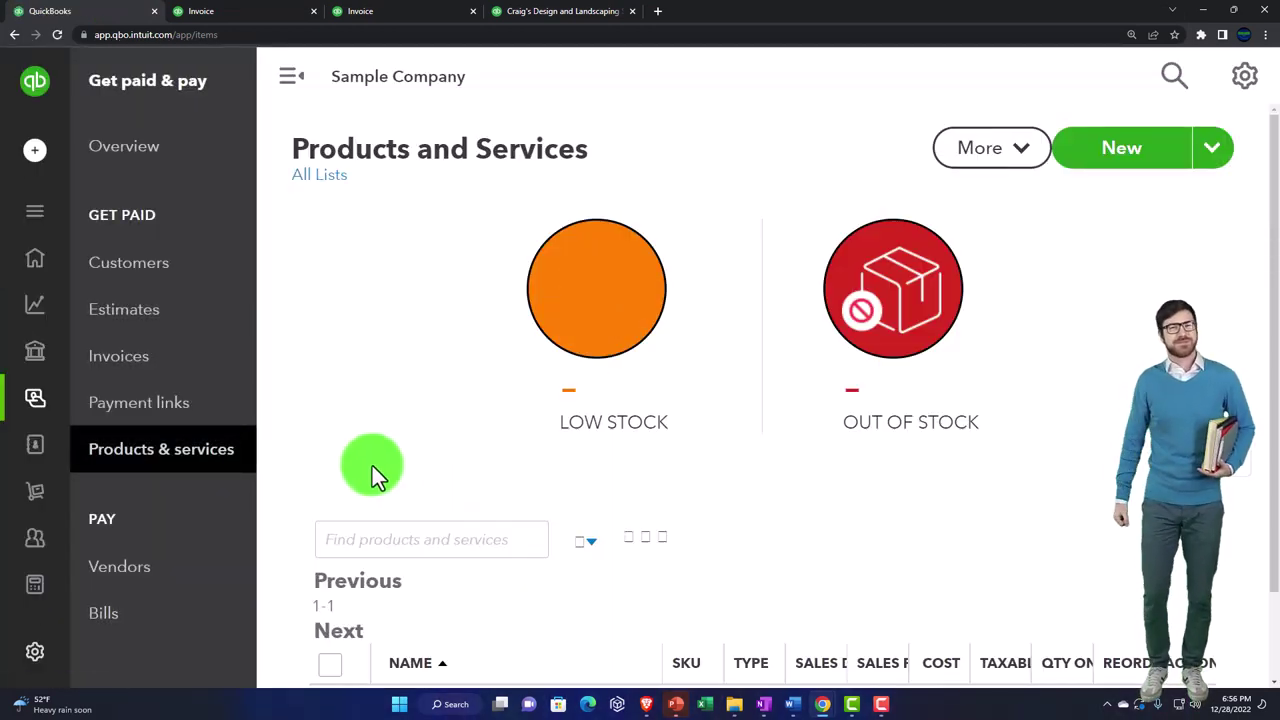
Step: Look over the Business view navigation and open the Reports page within Business overview
mouse_move(40, 405)
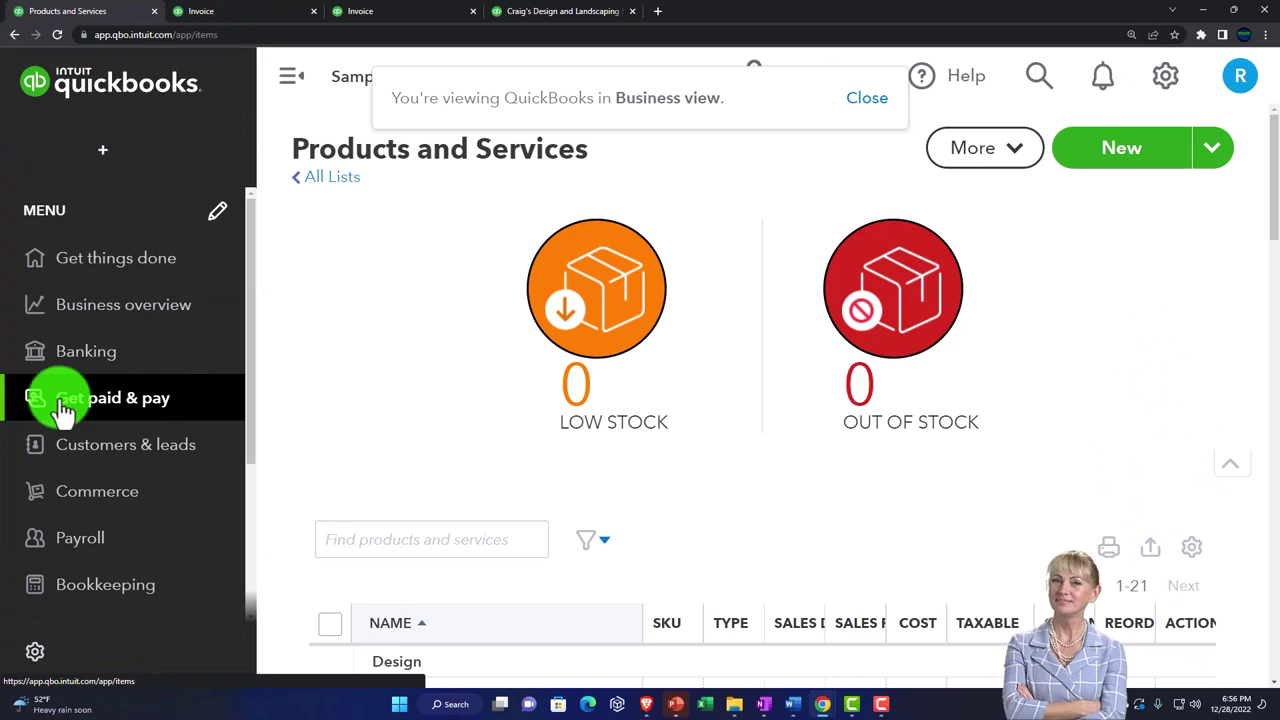
click(62, 405)
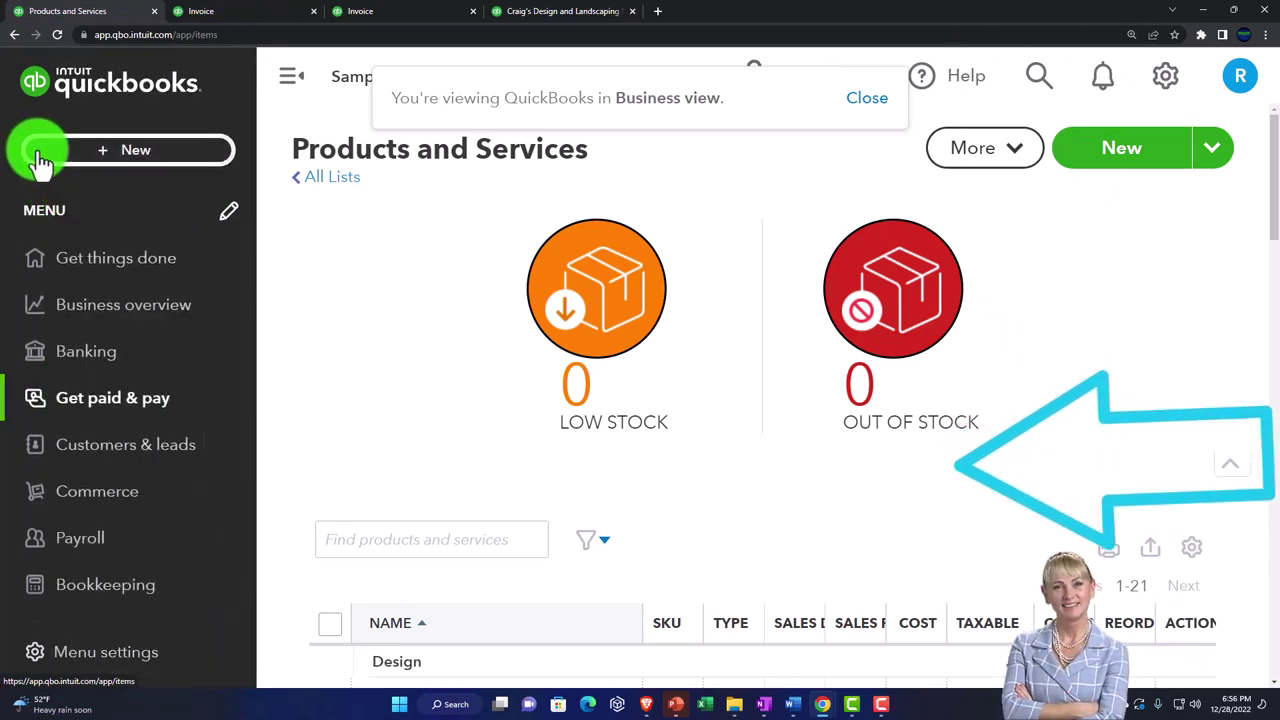
click(40, 160)
click(36, 149)
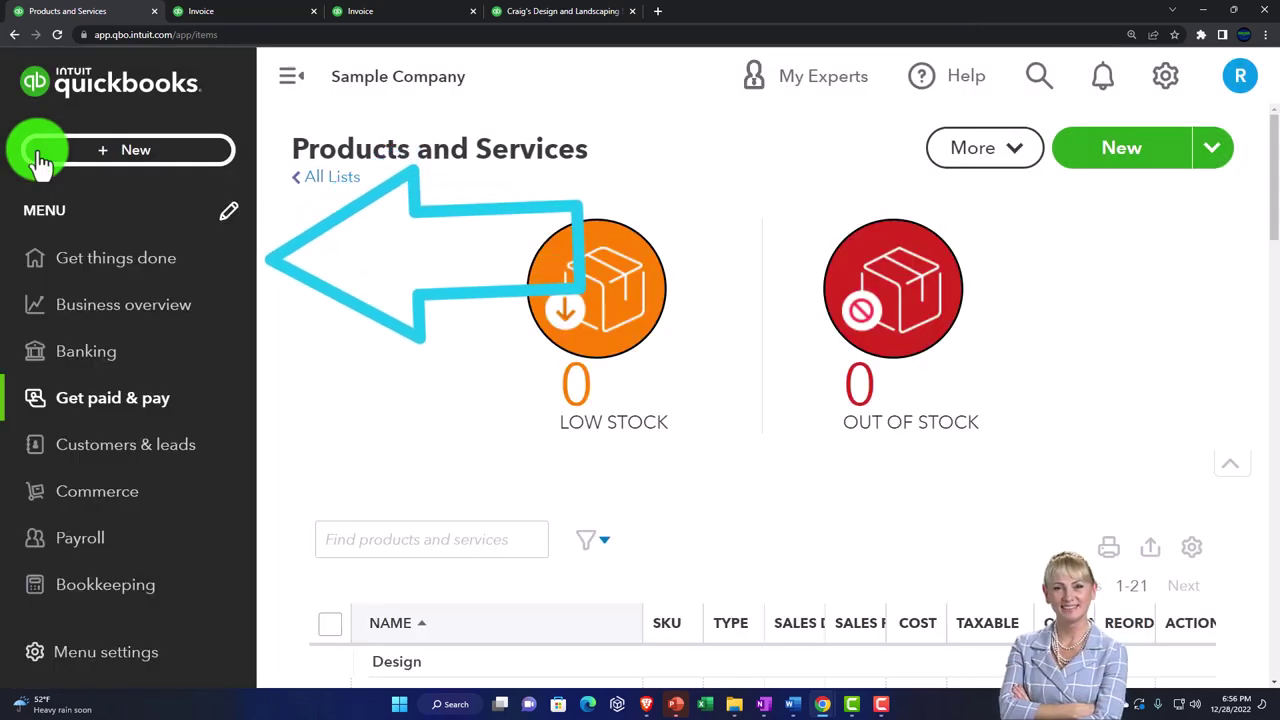
click(76, 320)
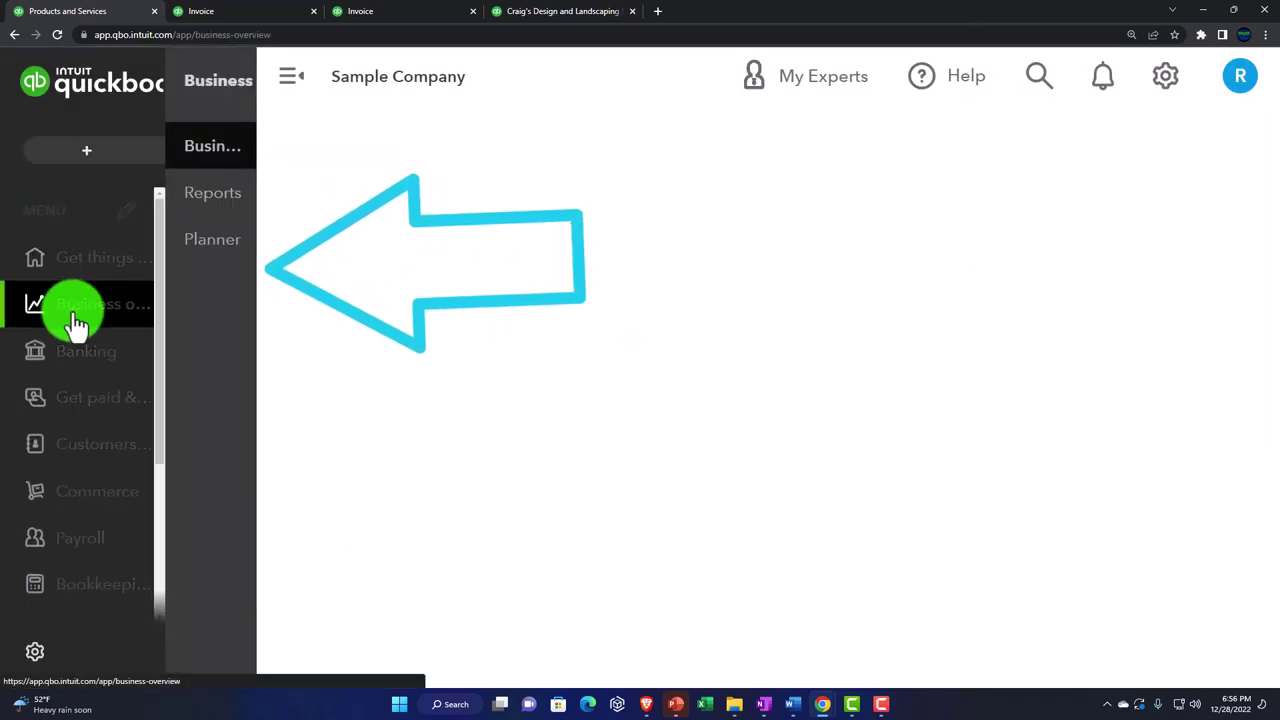
click(118, 200)
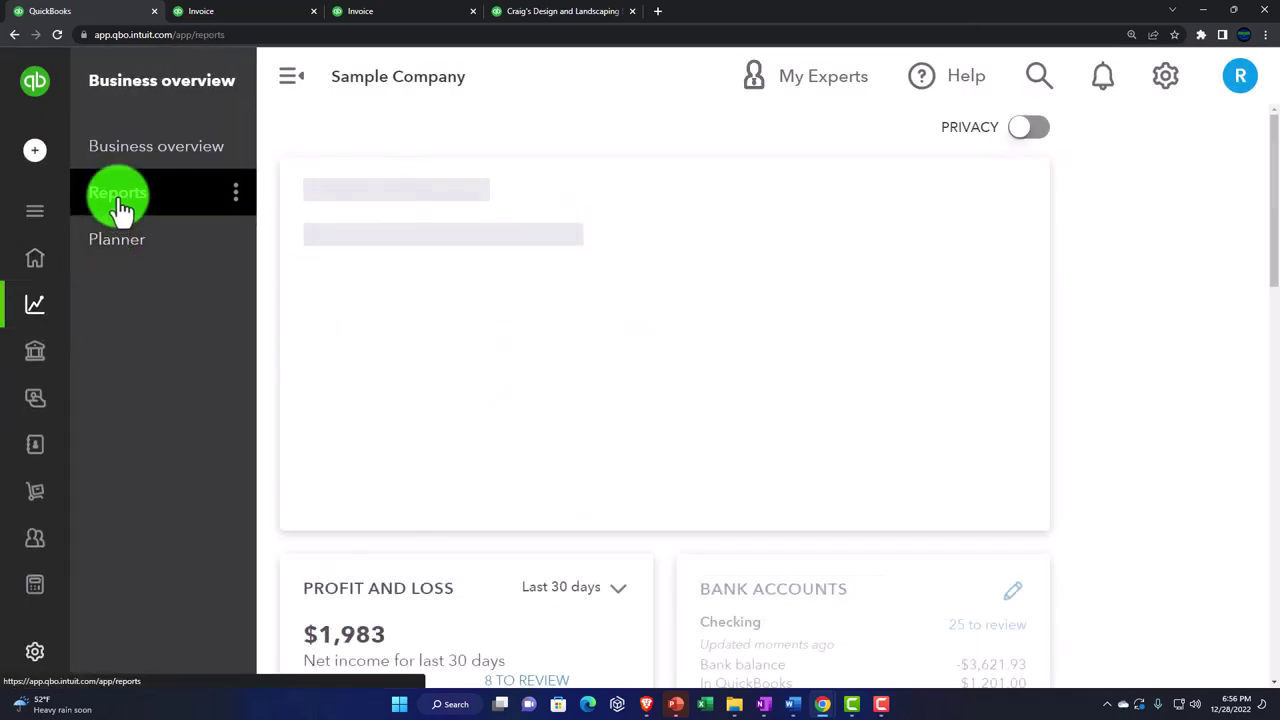